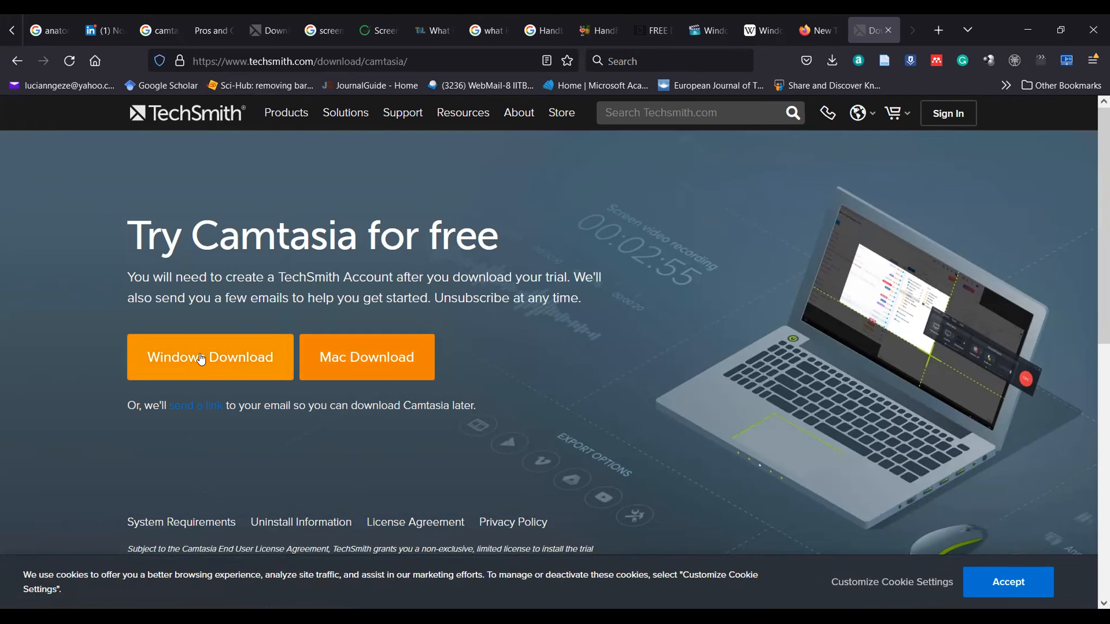
Request the Windows download of the Camtasia free trial
click(219, 354)
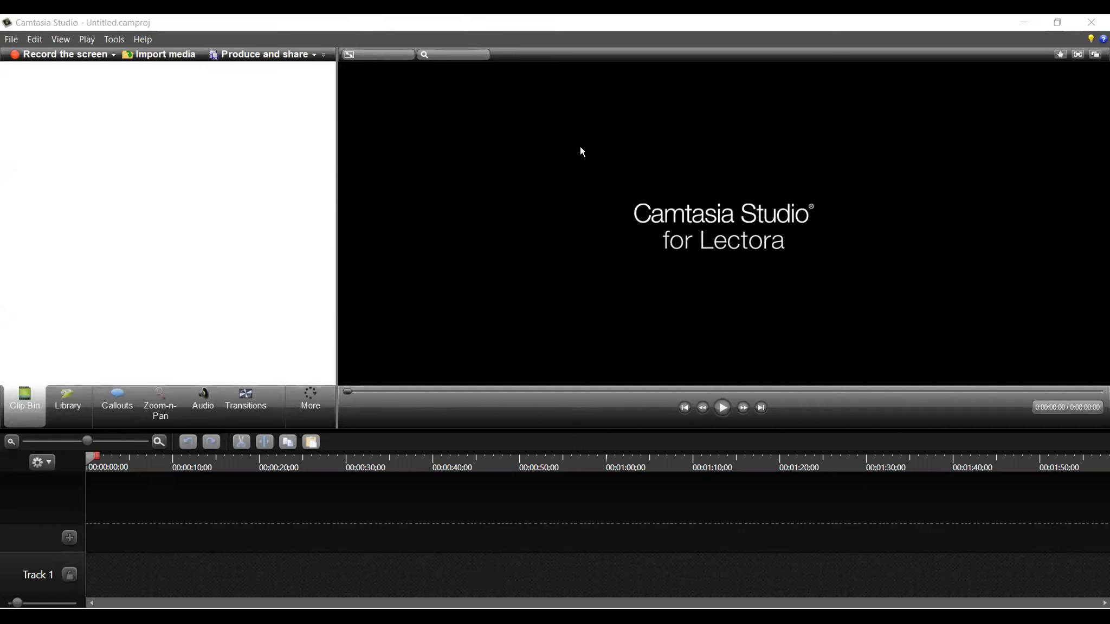
click(12, 40)
mouse_move(37, 39)
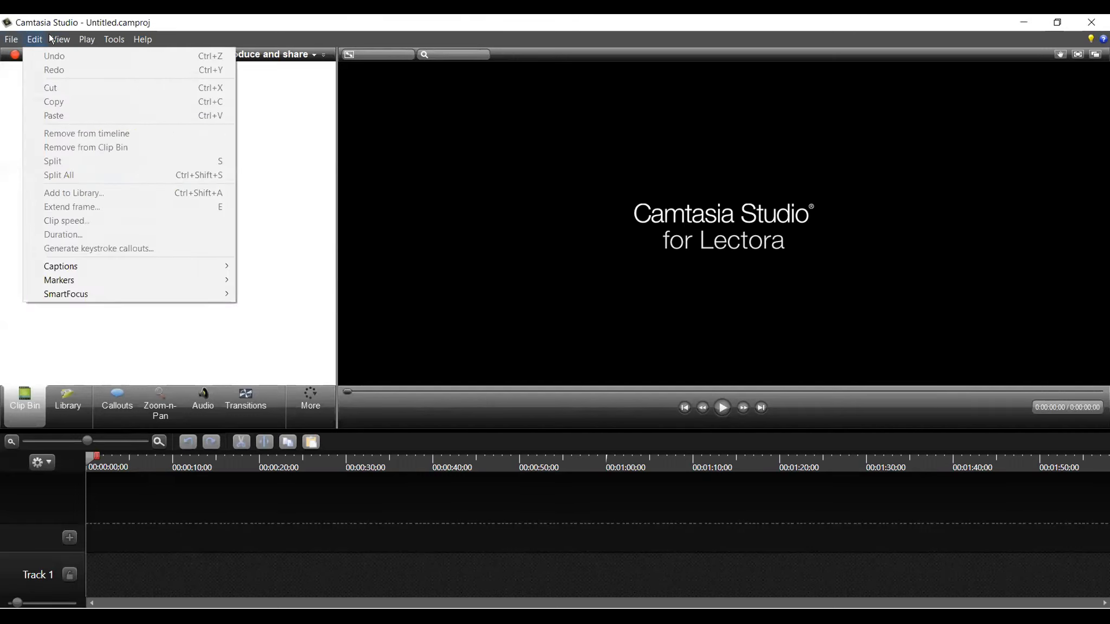
click(167, 37)
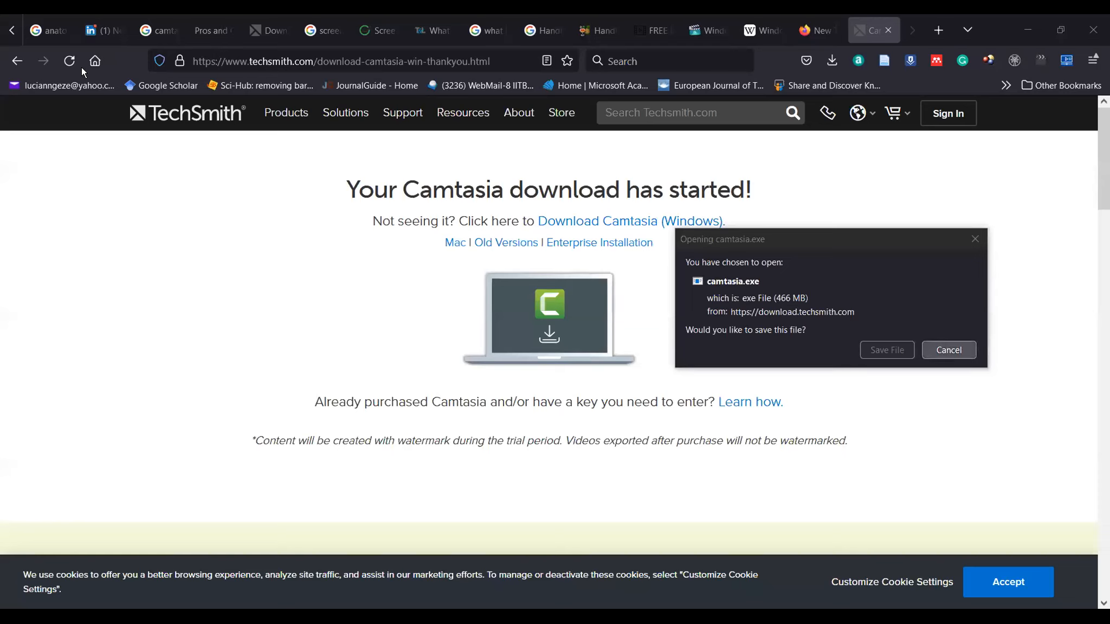
Dismiss the prompt to save camtasia.exe without saving the file
key(Escape)
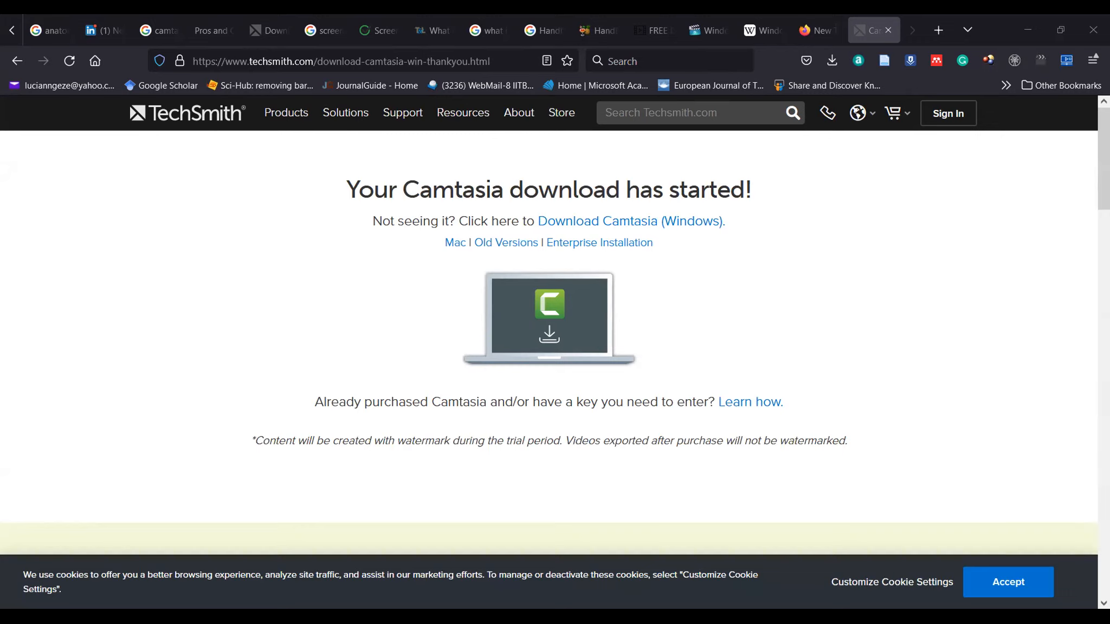
Move the recorder toolbar lower over the presentation and narrow the custom recording area to 1125 x 710 around the PowerPoint window
mouse_move(460, 108)
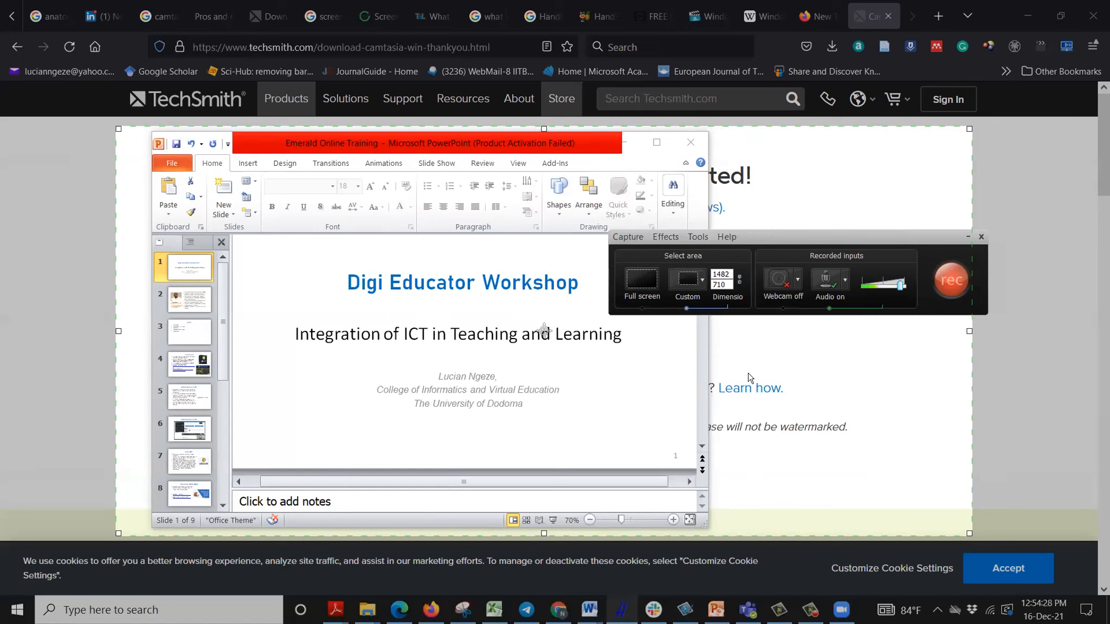
drag(799, 233, 646, 302)
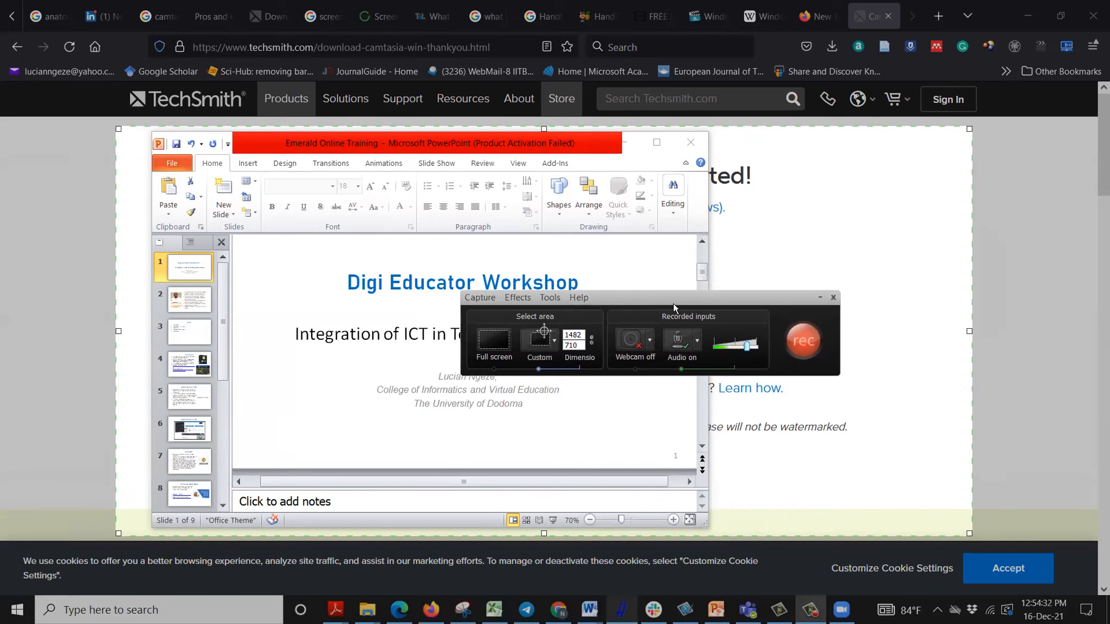
drag(674, 302, 687, 397)
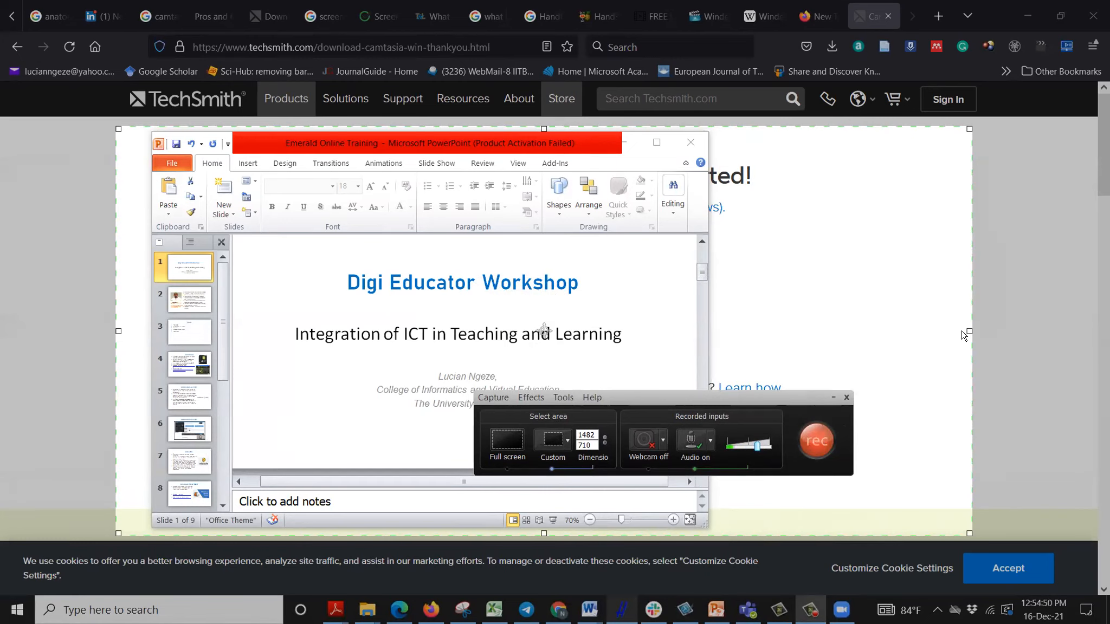
drag(968, 332, 764, 337)
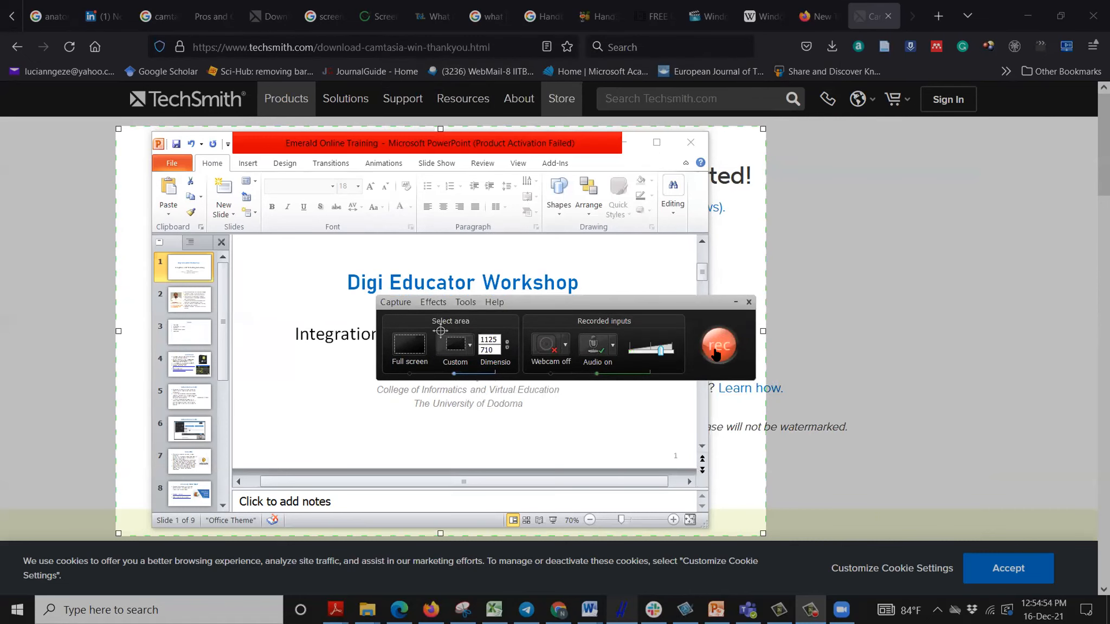
Start the screen recording and page through the PowerPoint slides, returning to slide 2
key(F9)
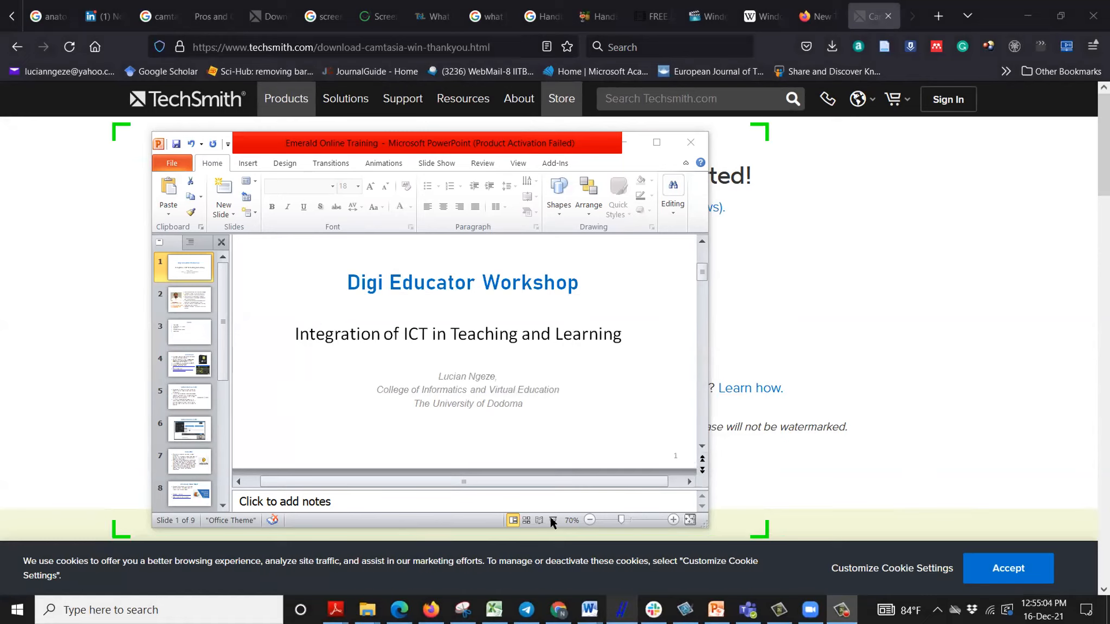
click(612, 392)
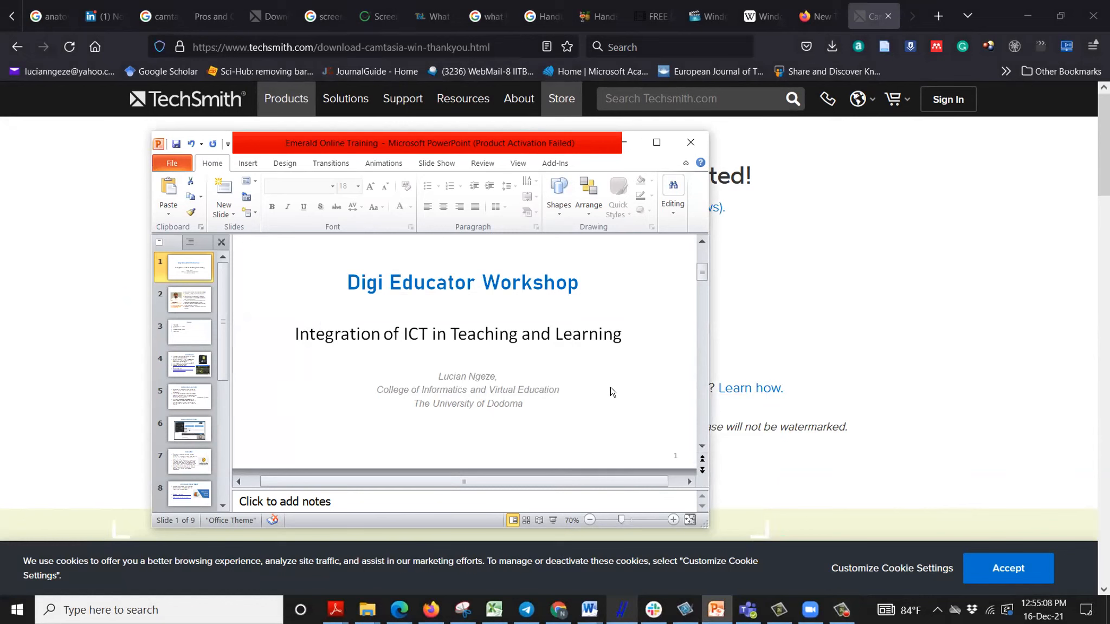
scroll(612, 390, down, 1)
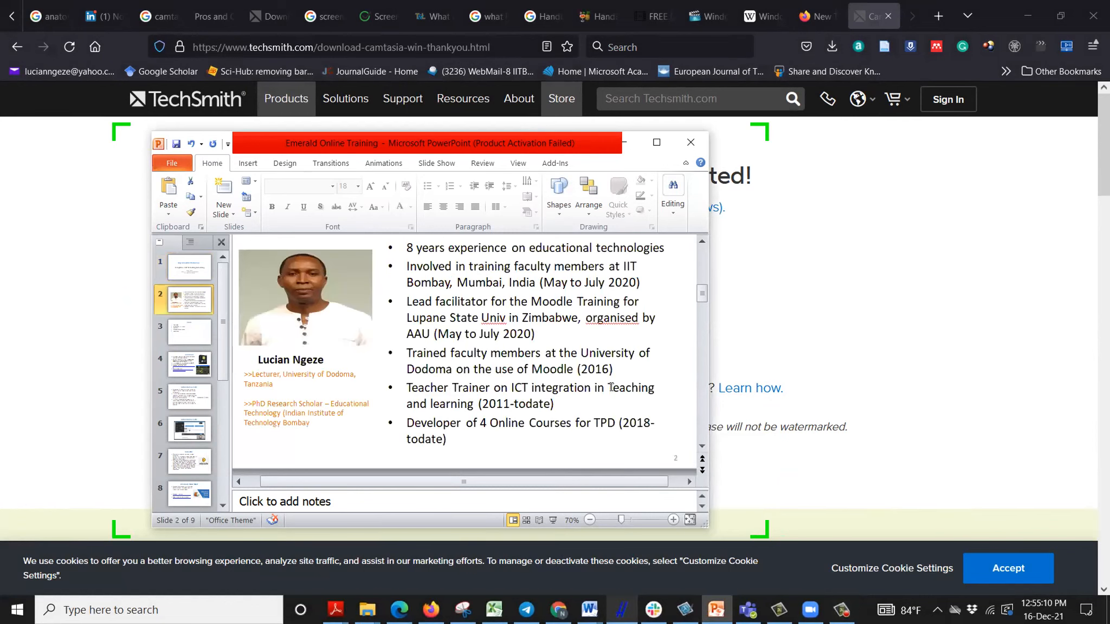
scroll(611, 387, down, 1)
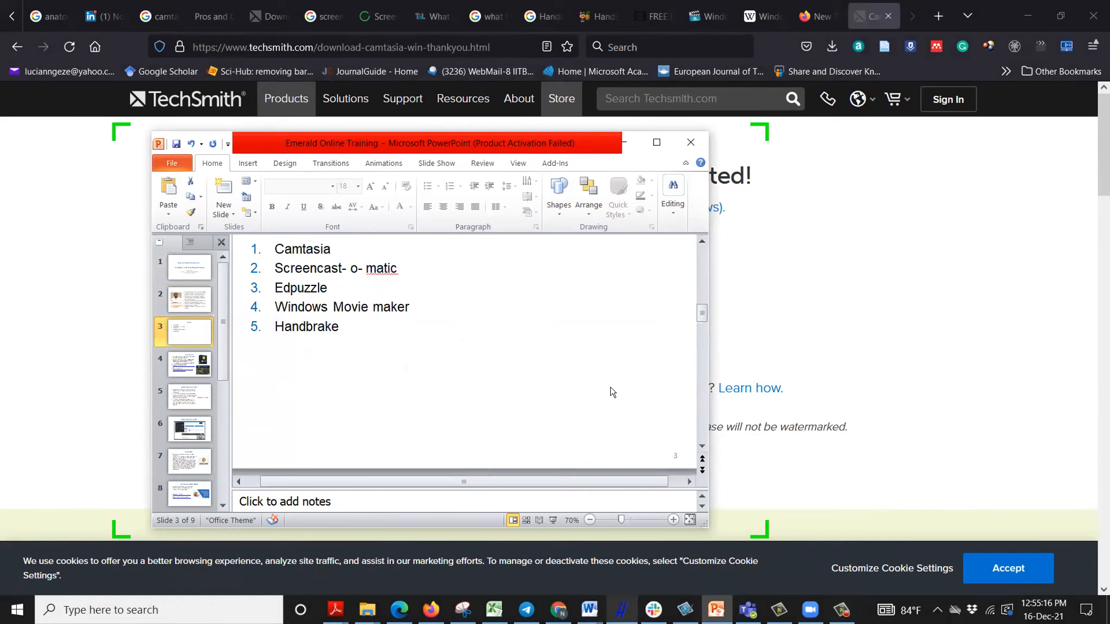
scroll(611, 391, down, 1)
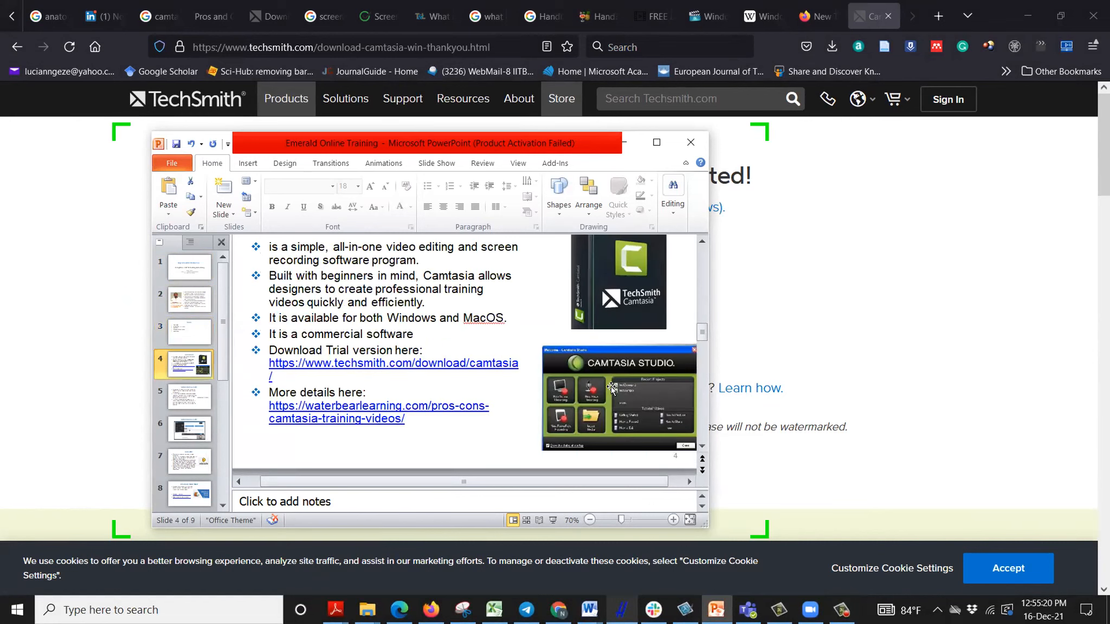
scroll(611, 388, down, 2)
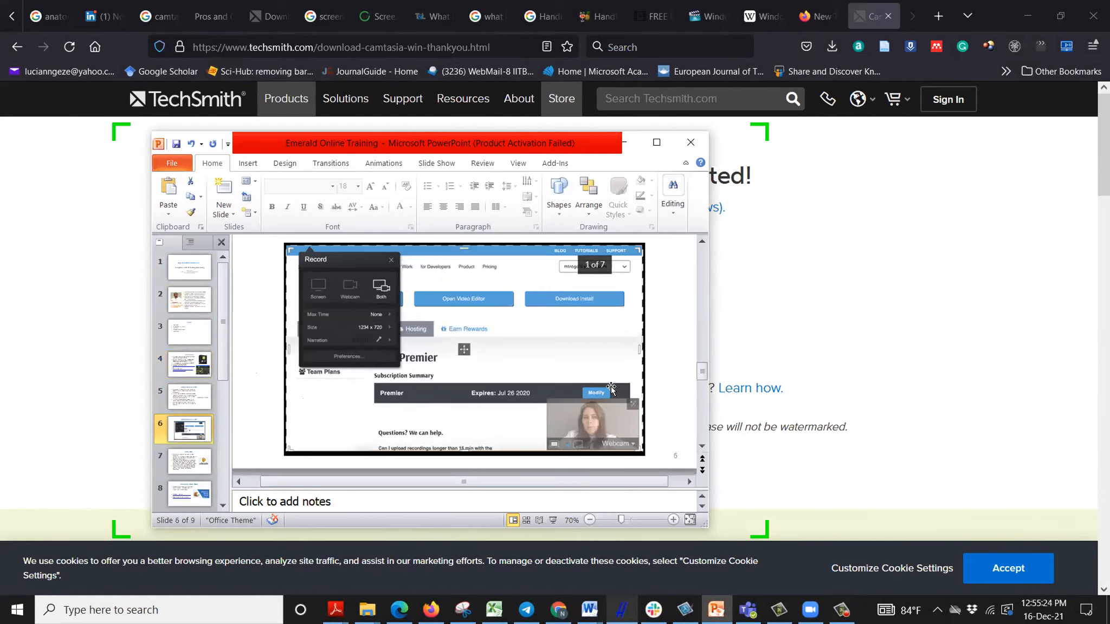
scroll(612, 389, down, 1)
scroll(611, 391, down, 2)
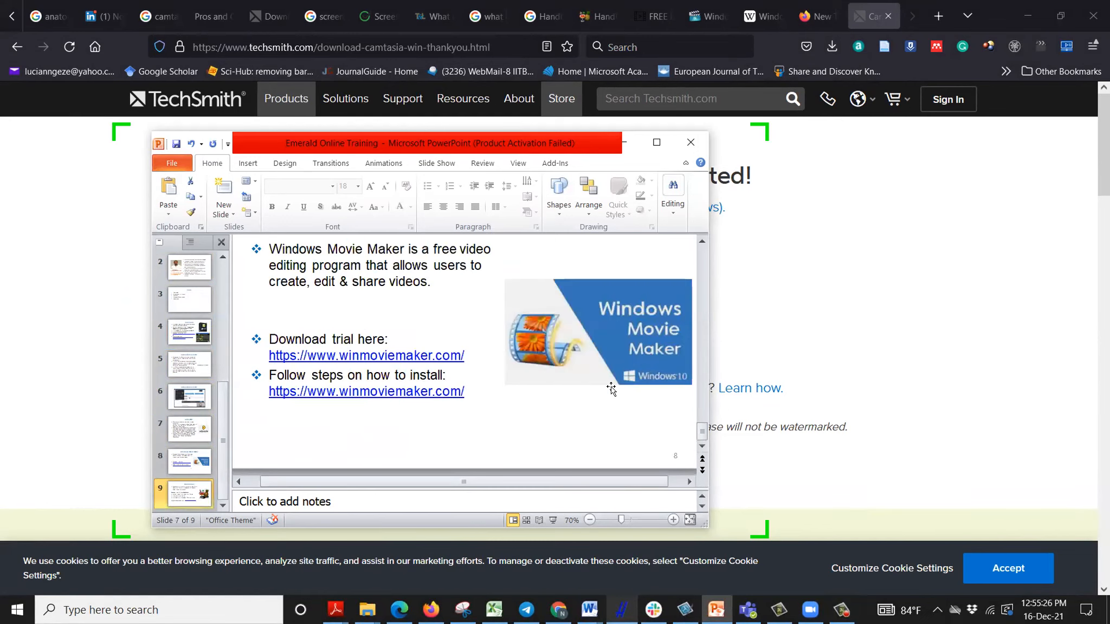
scroll(611, 390, up, 7)
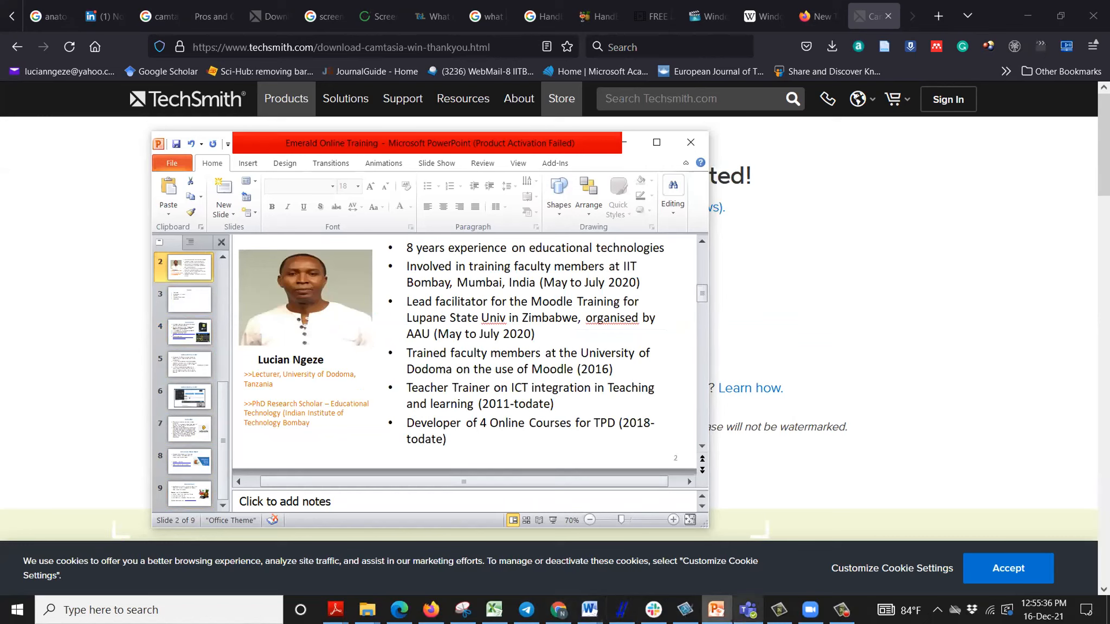
Bring back the recorder controls to stop the recording, and pause its preview playback
click(842, 610)
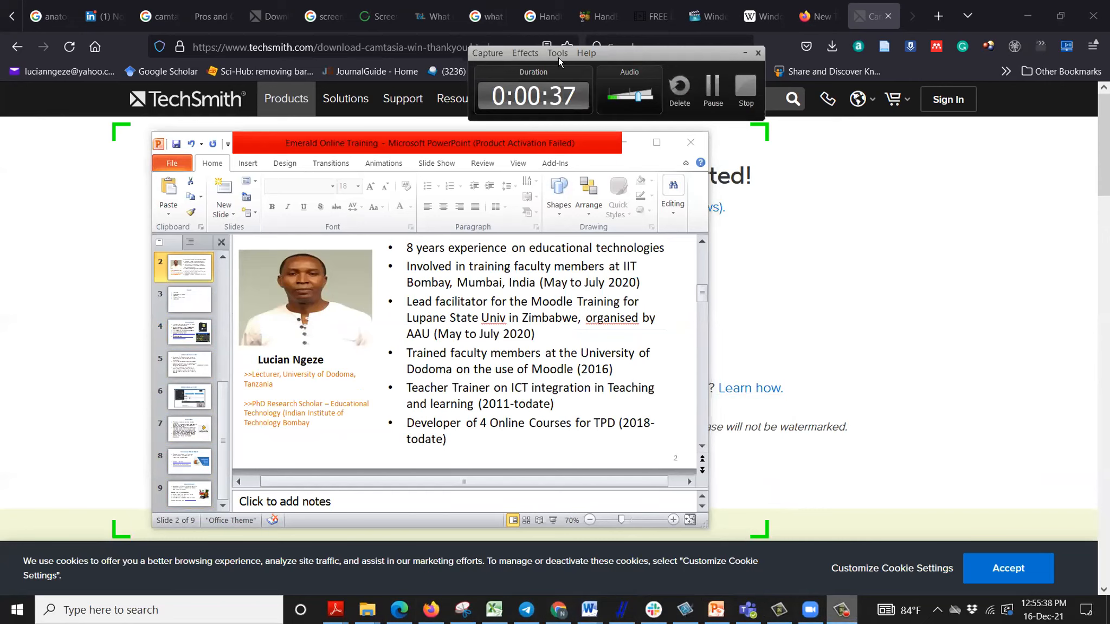
drag(642, 53, 596, 316)
click(700, 350)
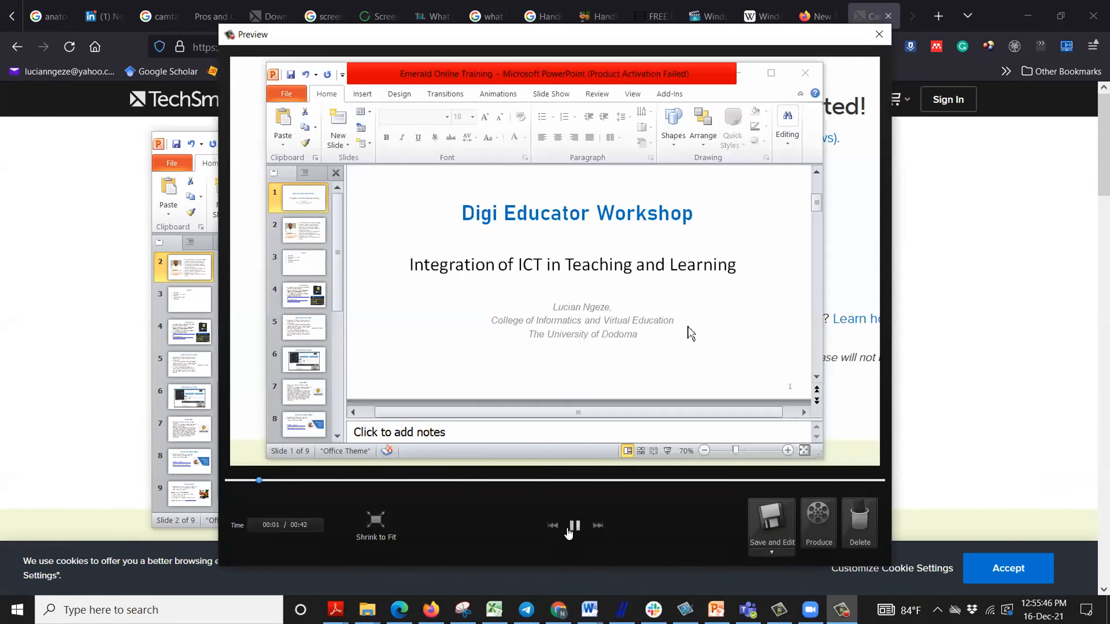
click(573, 534)
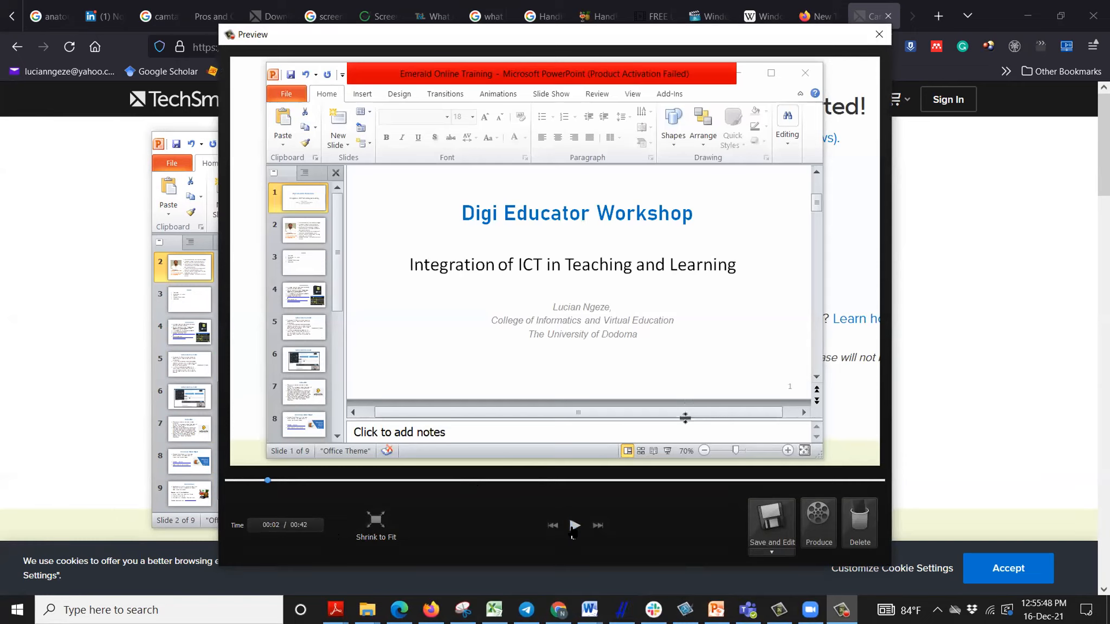
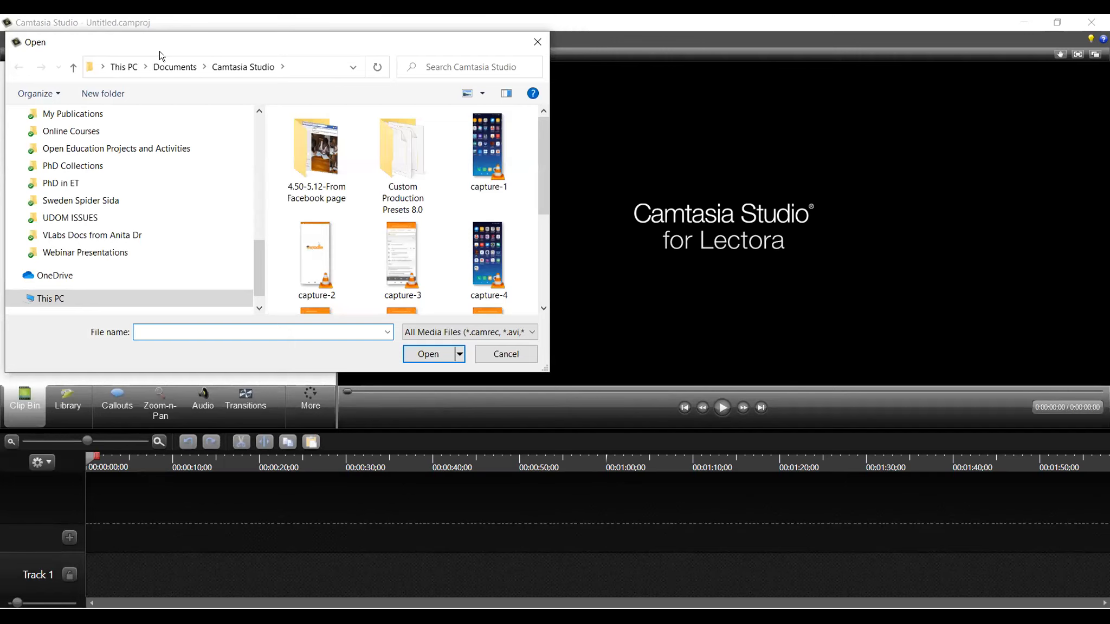
Import the Example video from the Desktop folder into the Camtasia Studio Clip Bin
scroll(141, 163, up, 4)
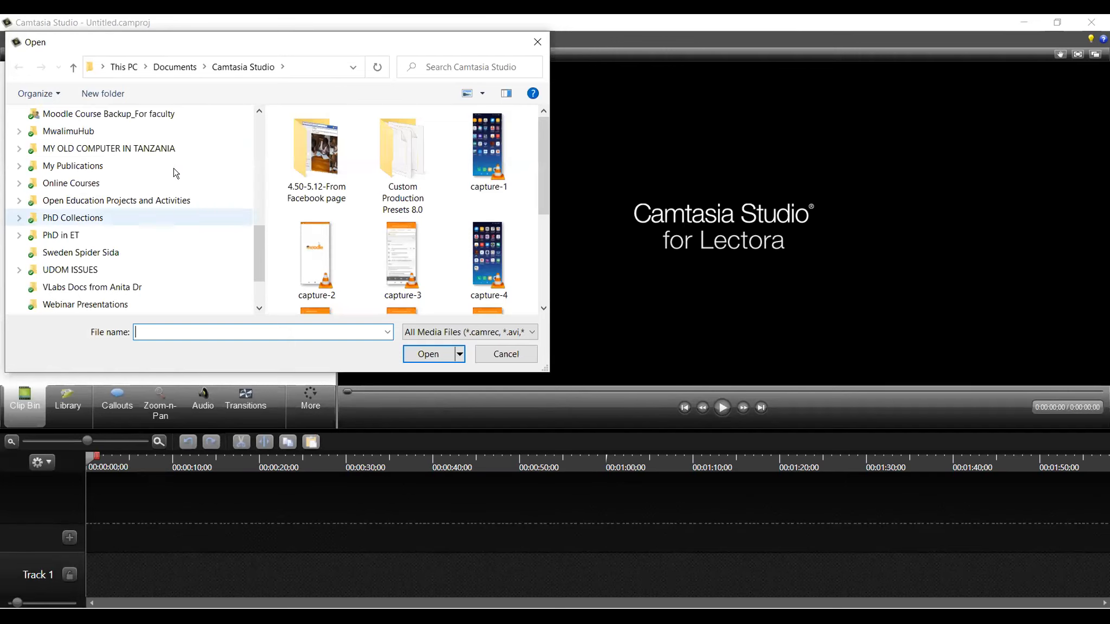
scroll(65, 141, up, 5)
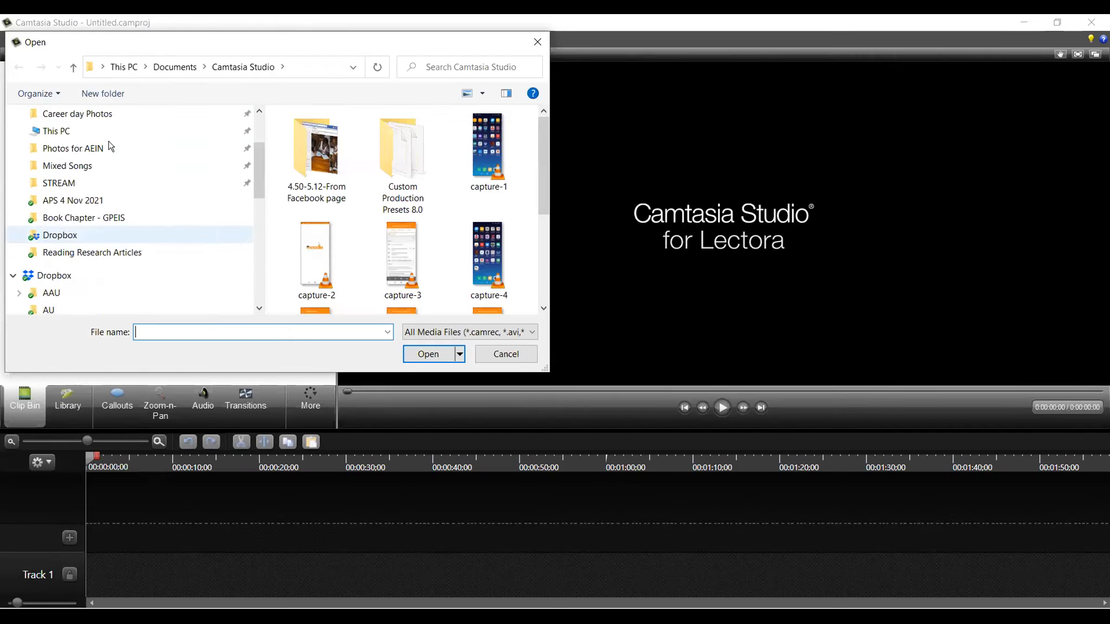
click(66, 147)
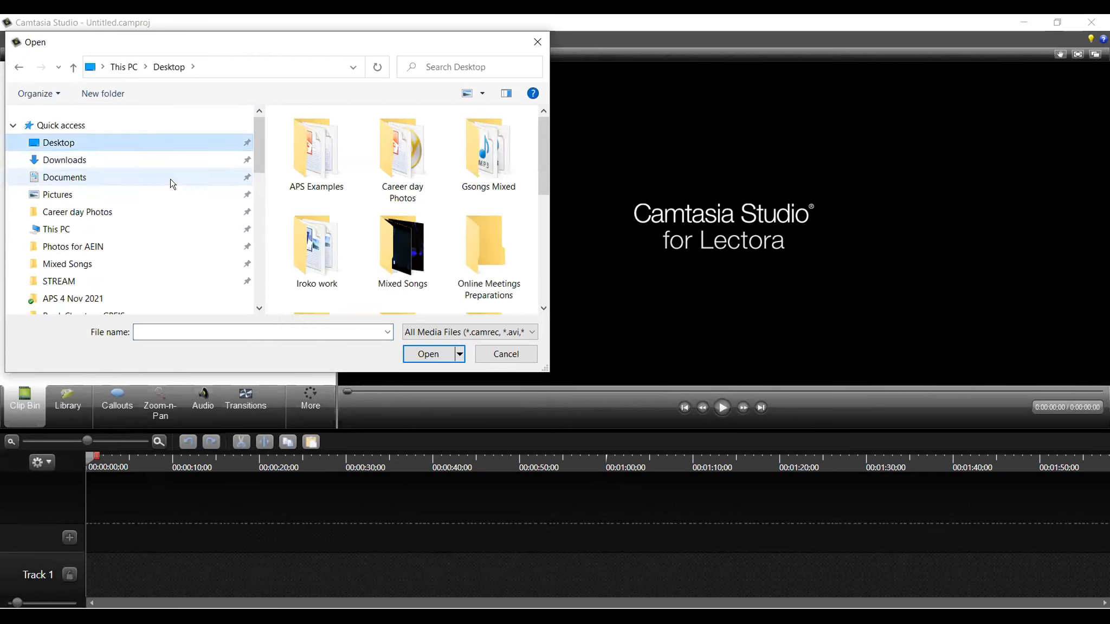
scroll(427, 194, down, 3)
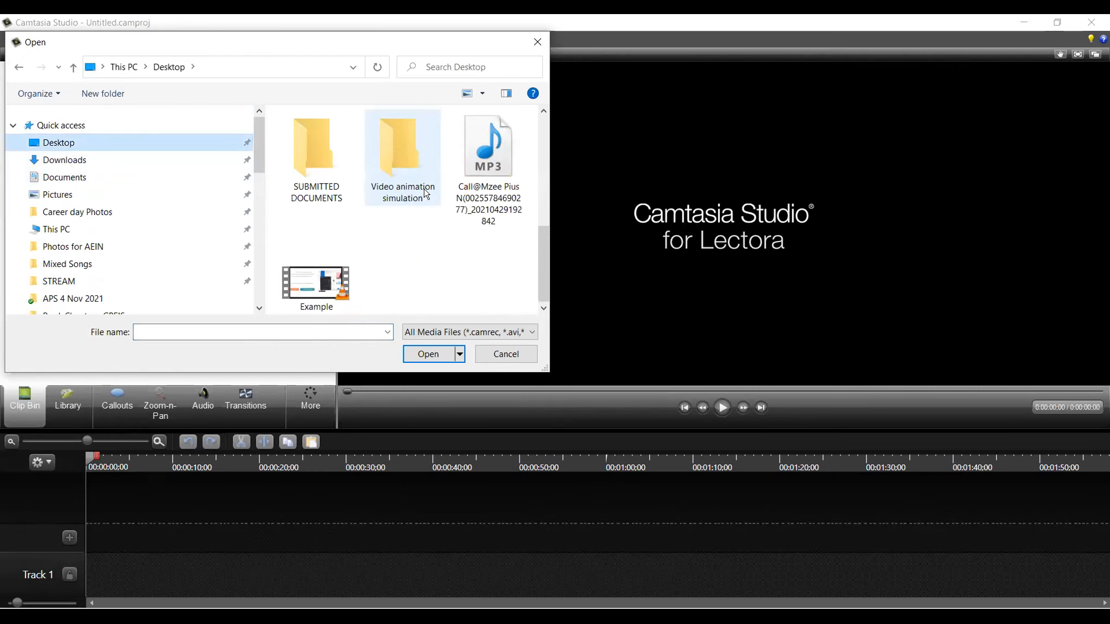
click(317, 287)
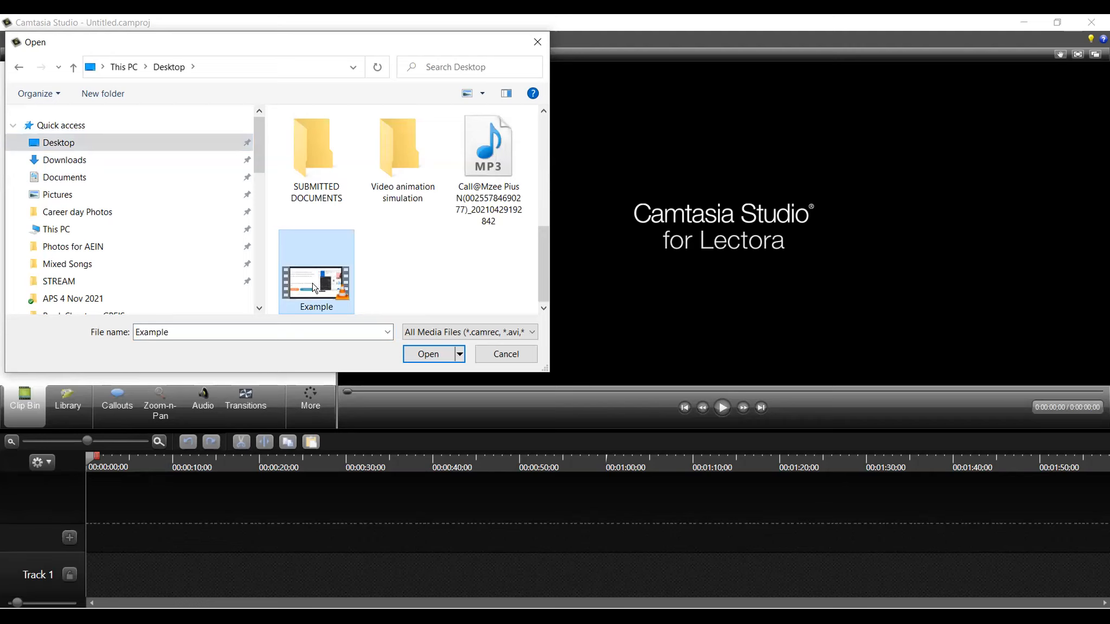
click(426, 355)
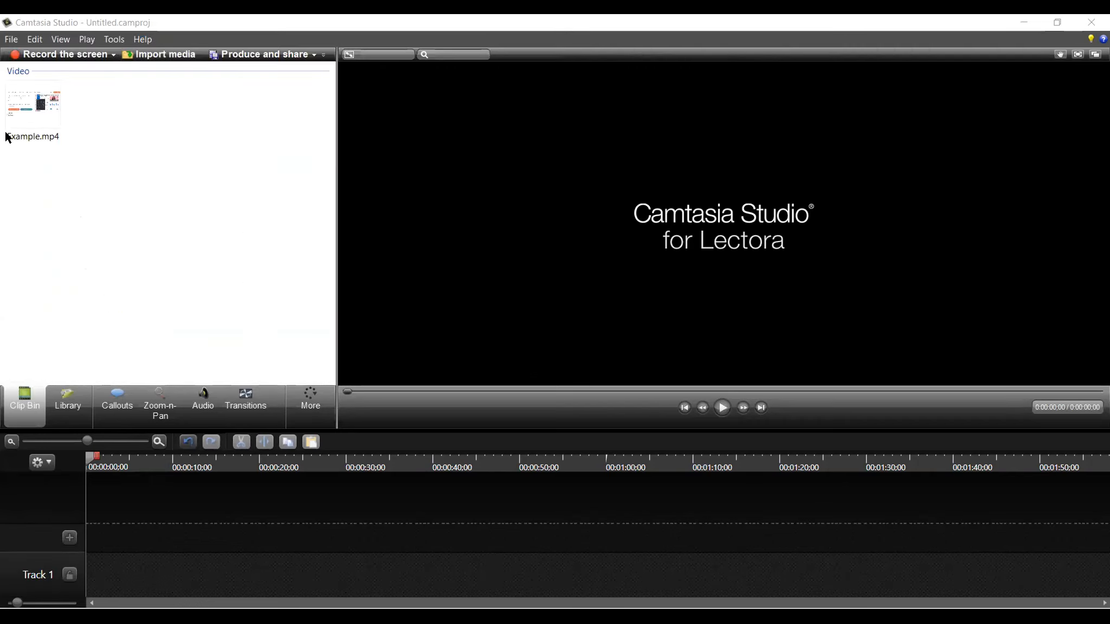
Place the Example.mp4 clip on Track 2 of the timeline, starting about 3 seconds in
click(20, 115)
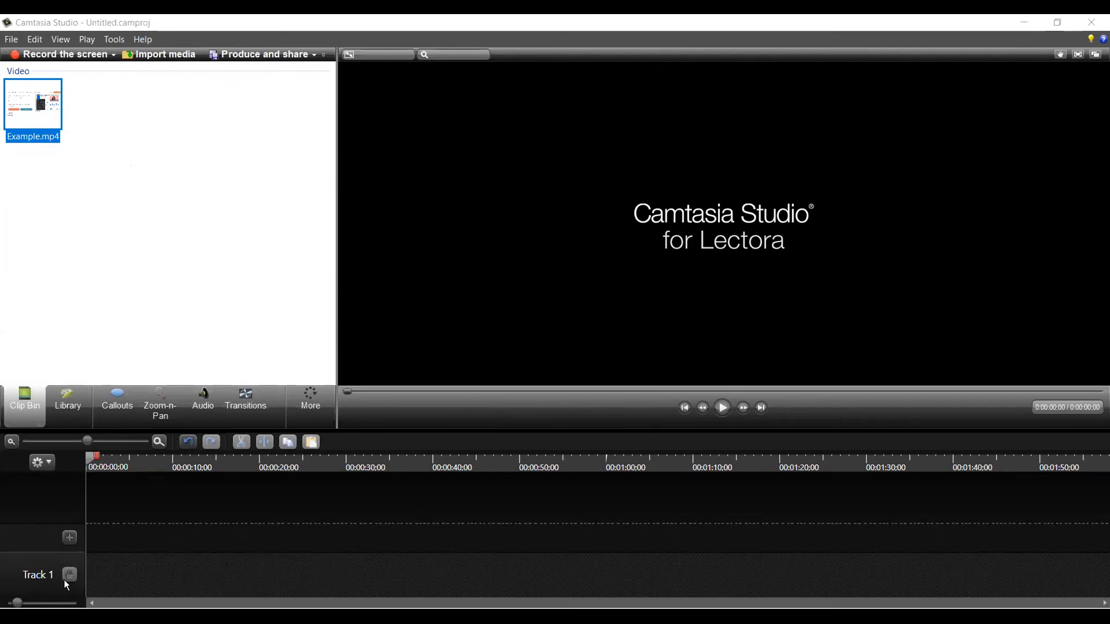
drag(31, 110, 113, 541)
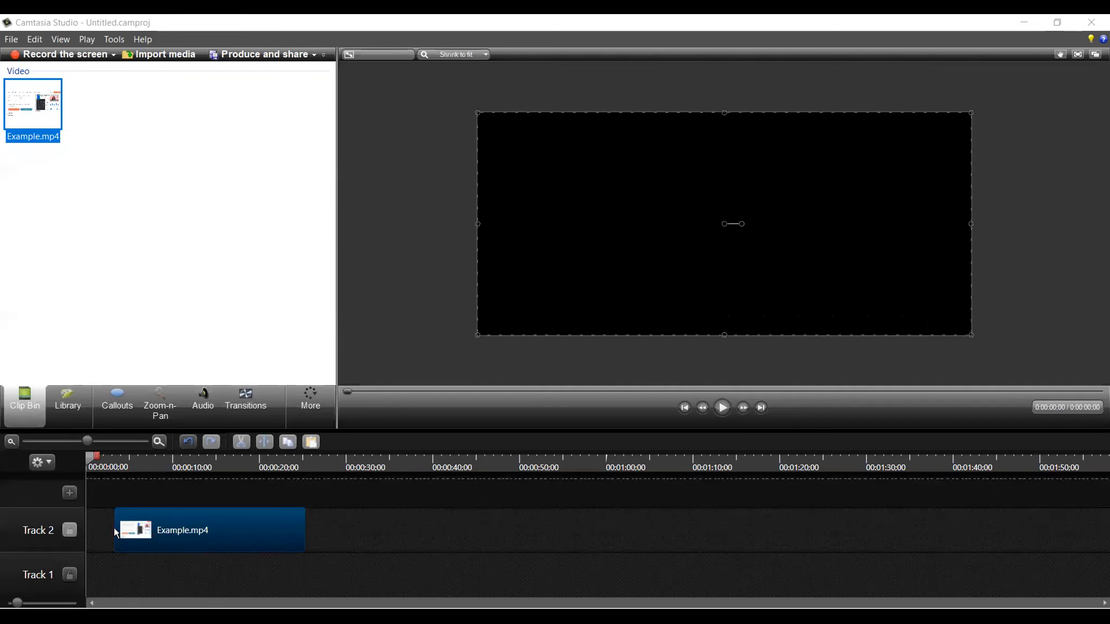
click(171, 526)
Set the project's editing dimensions to 1280 x 720, YouTube & Screencast (16:9), keeping the aspect ratio
click(541, 364)
click(541, 365)
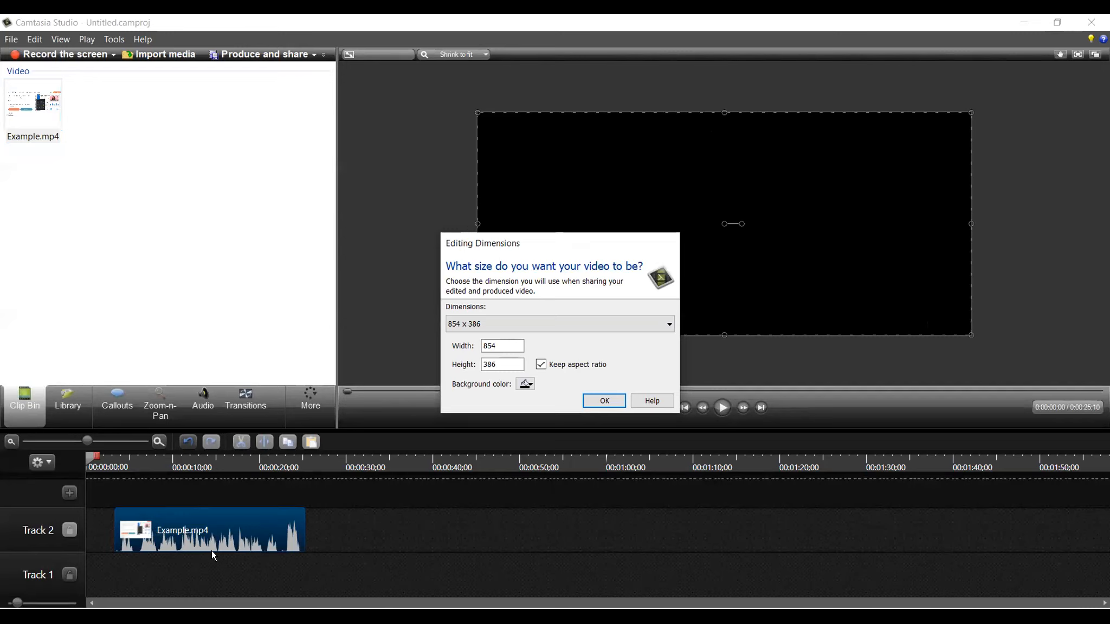
click(208, 542)
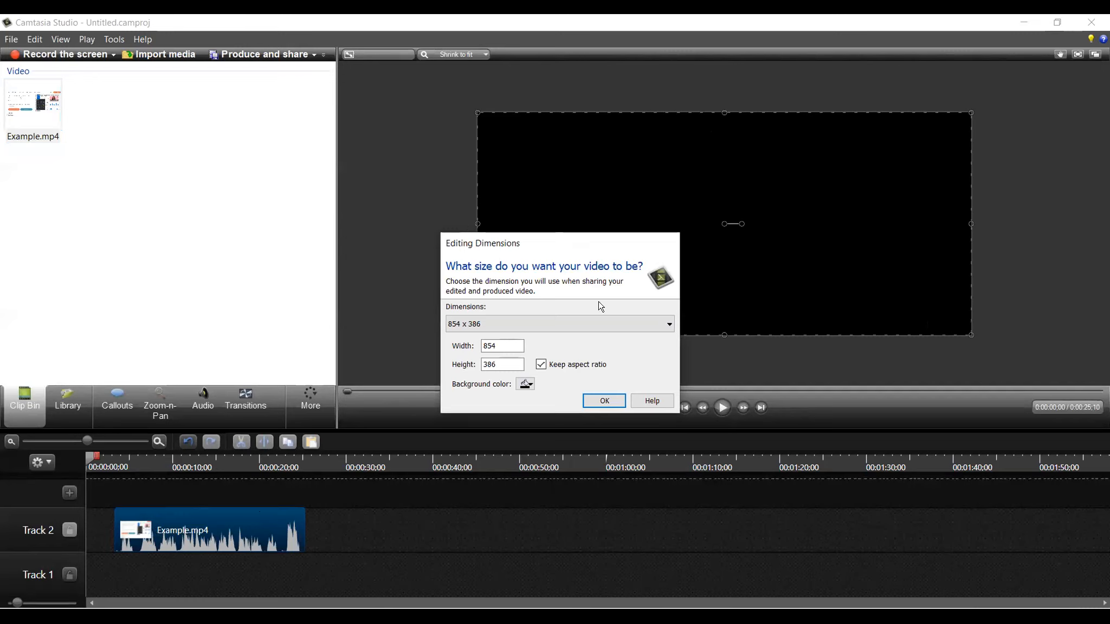
click(665, 325)
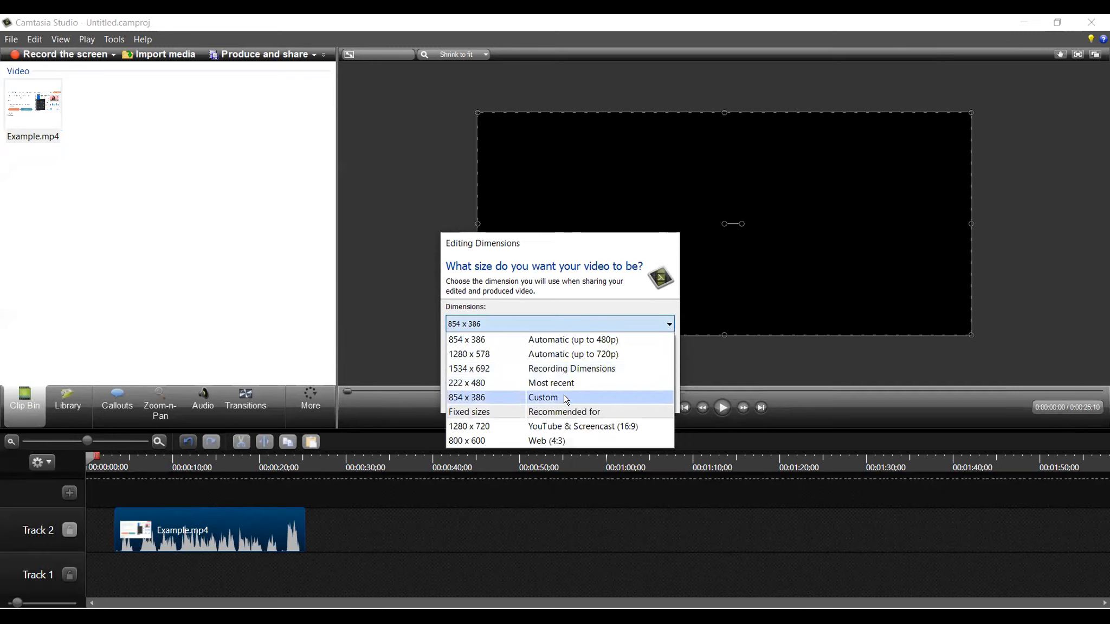
click(531, 428)
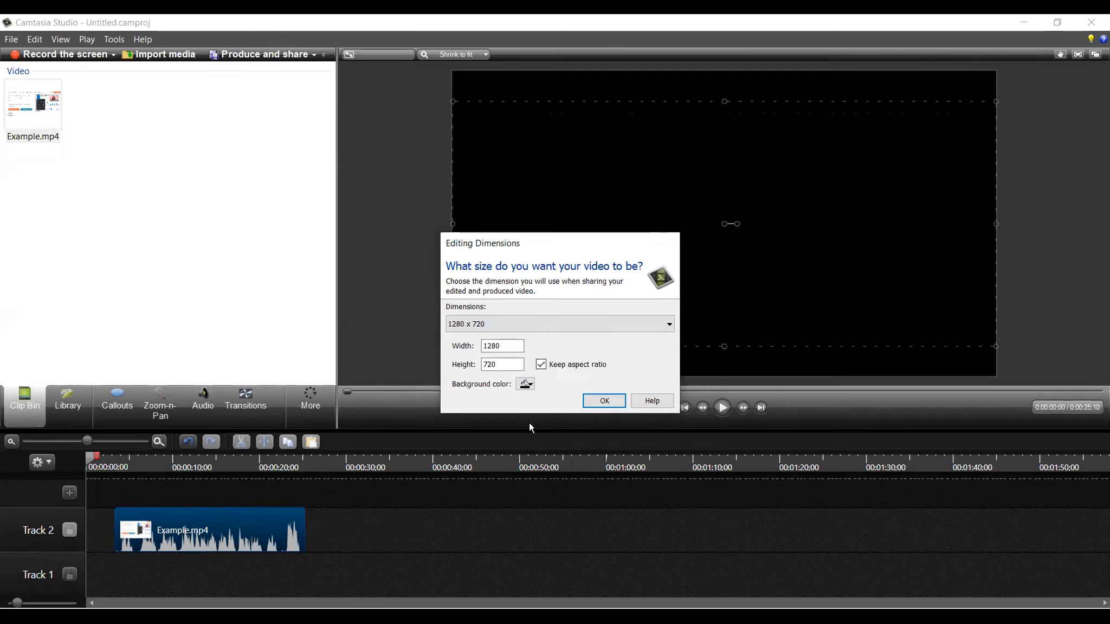
click(610, 400)
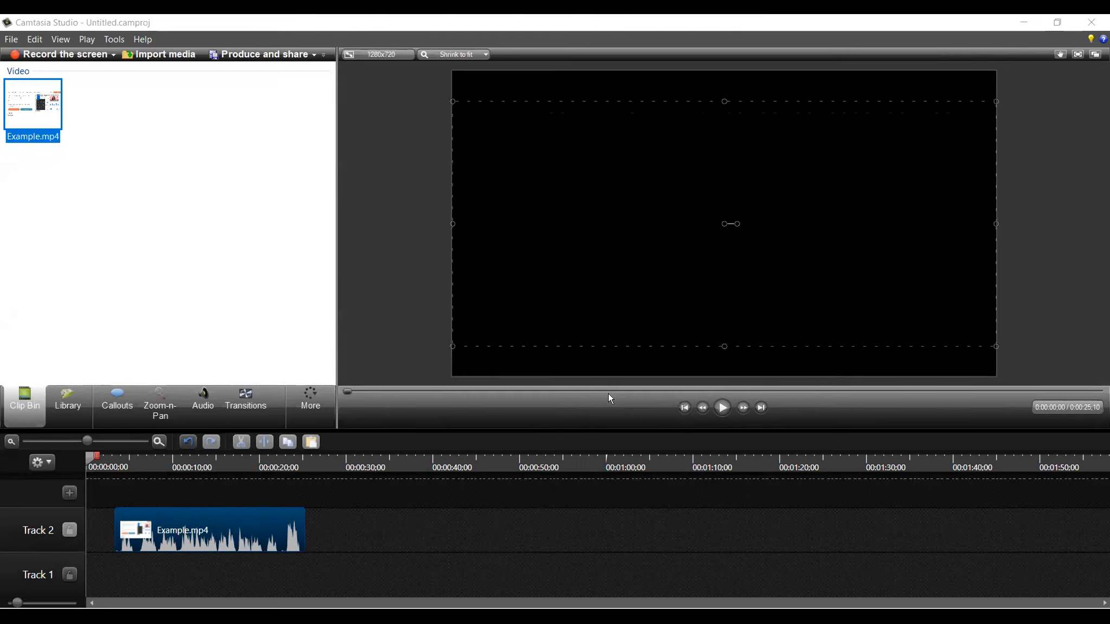
Move the Example.mp4 clip to the very beginning of Track 2
click(241, 527)
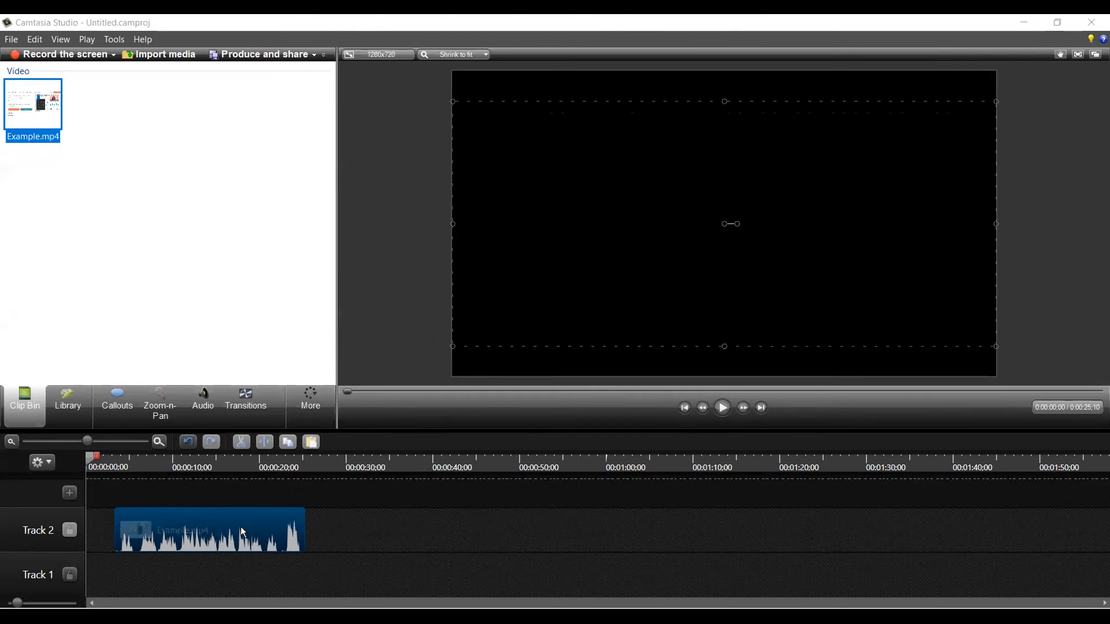
drag(241, 526, 209, 531)
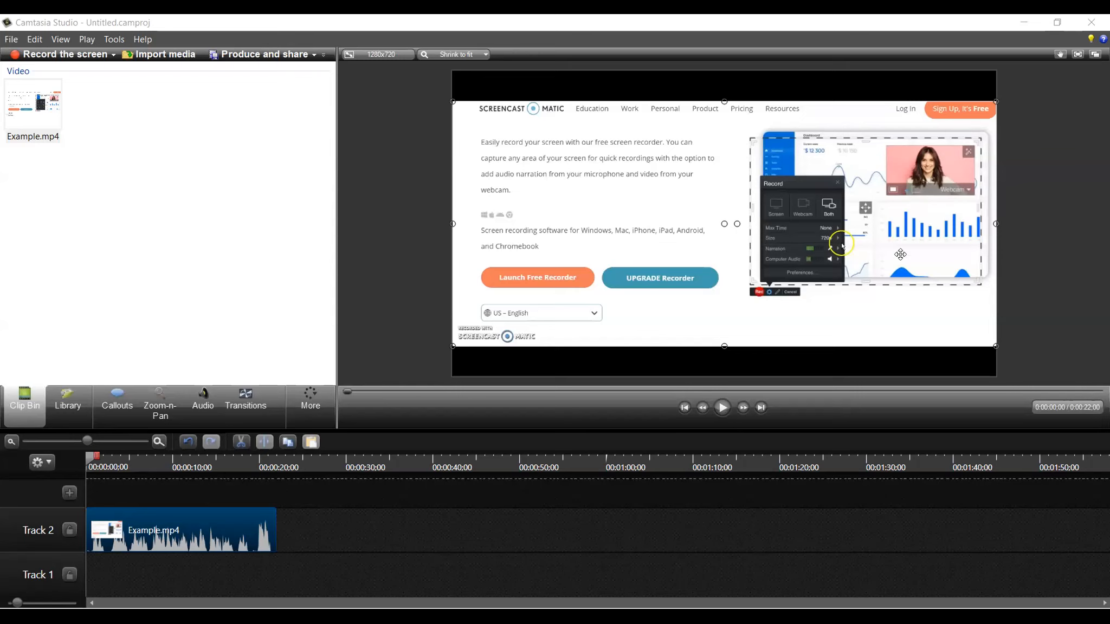
Play the Example.mp4 clip from the start of the timeline and pause it at about 8 seconds
click(724, 408)
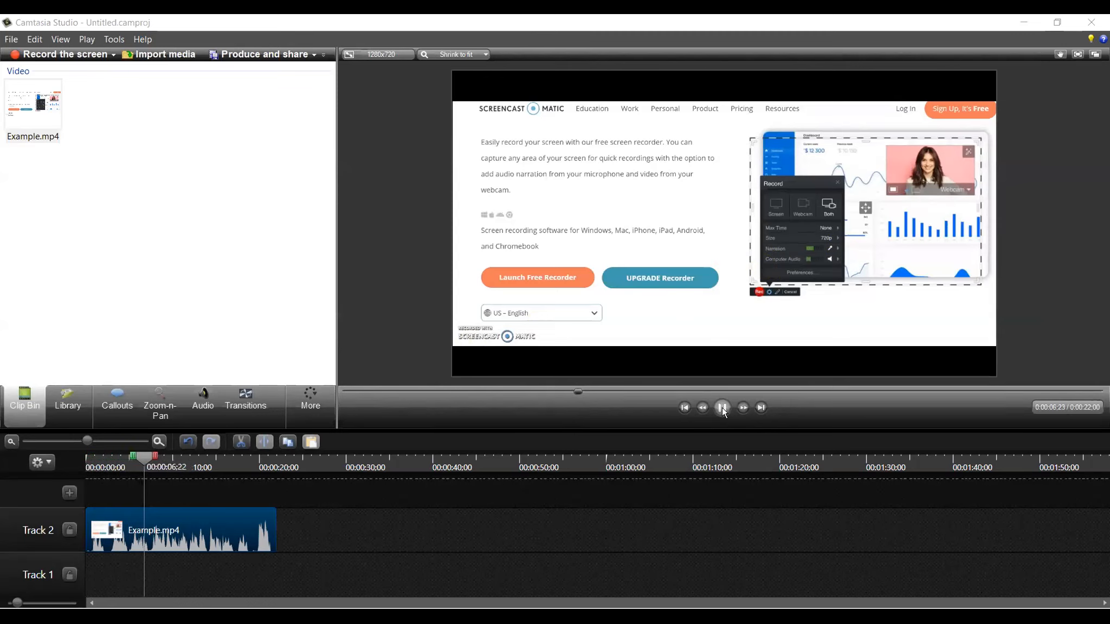
click(721, 408)
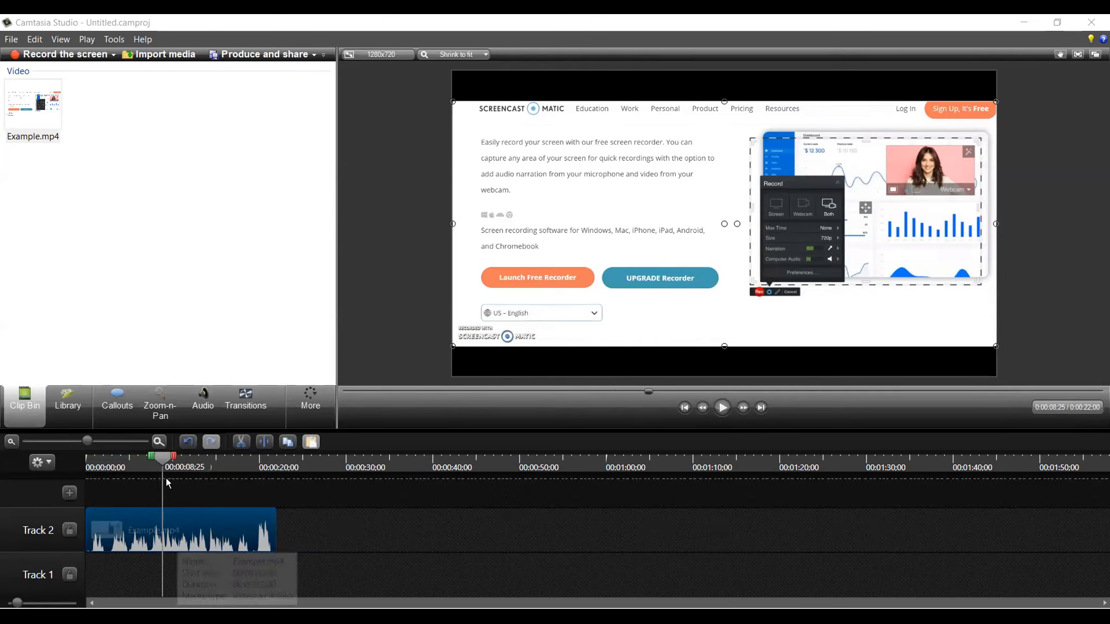
Split the Example.mp4 clip on Track 2 at 00:00:19;11
drag(168, 460, 204, 470)
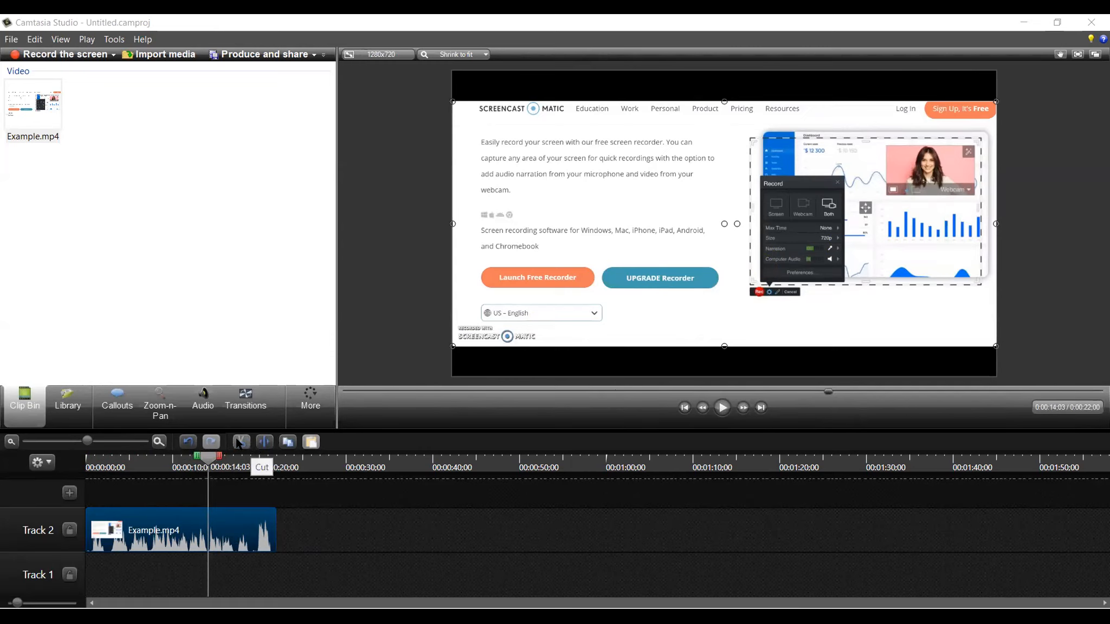
drag(208, 455, 243, 469)
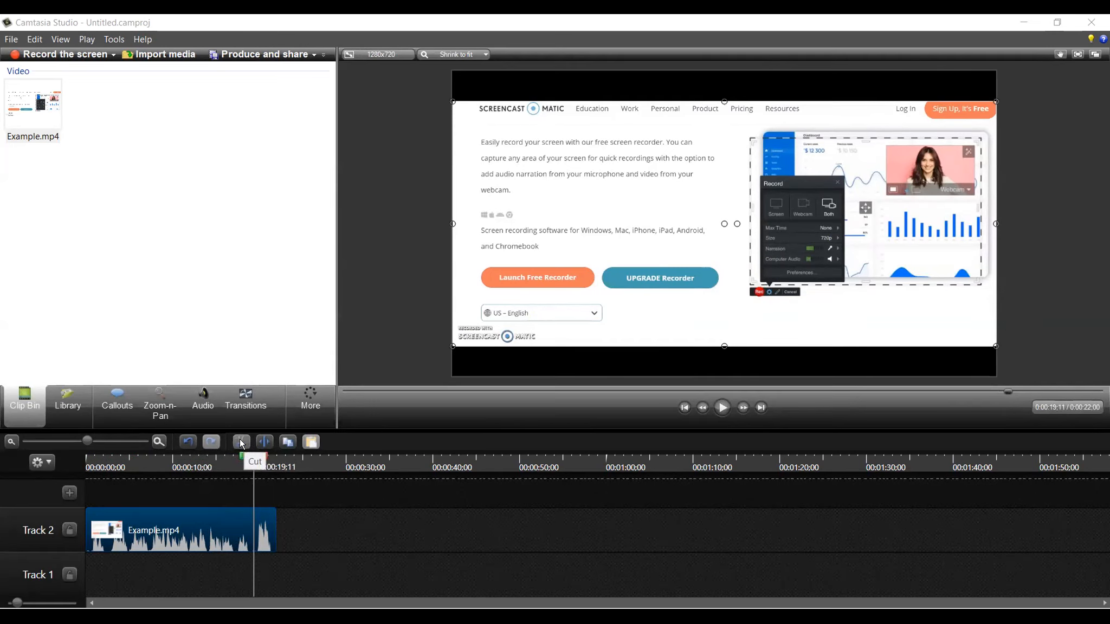
click(242, 443)
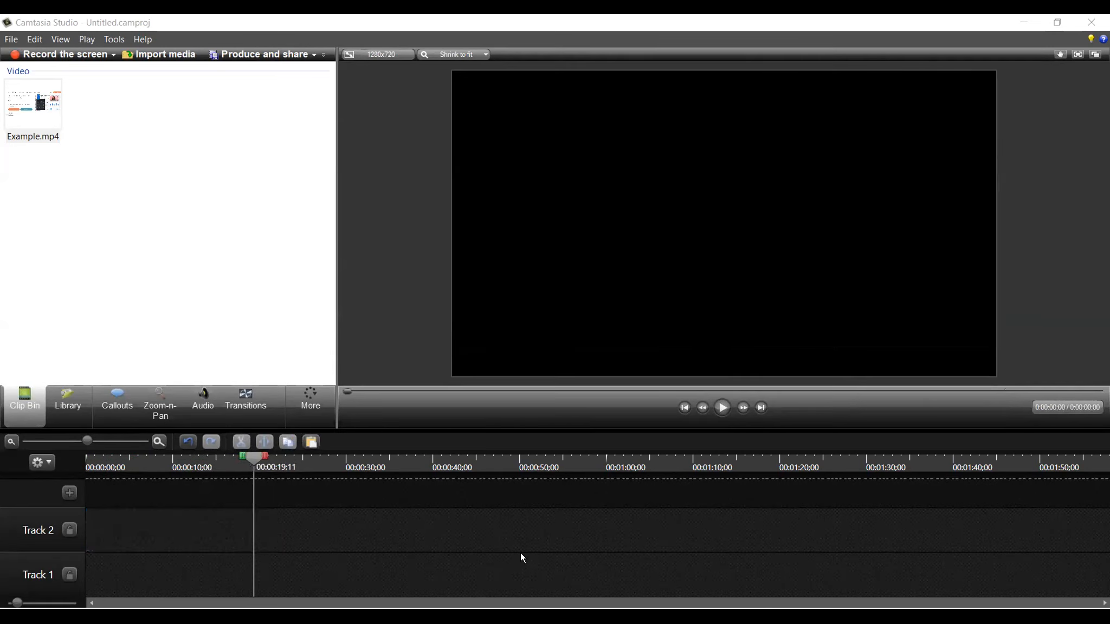
key(ctrl+z)
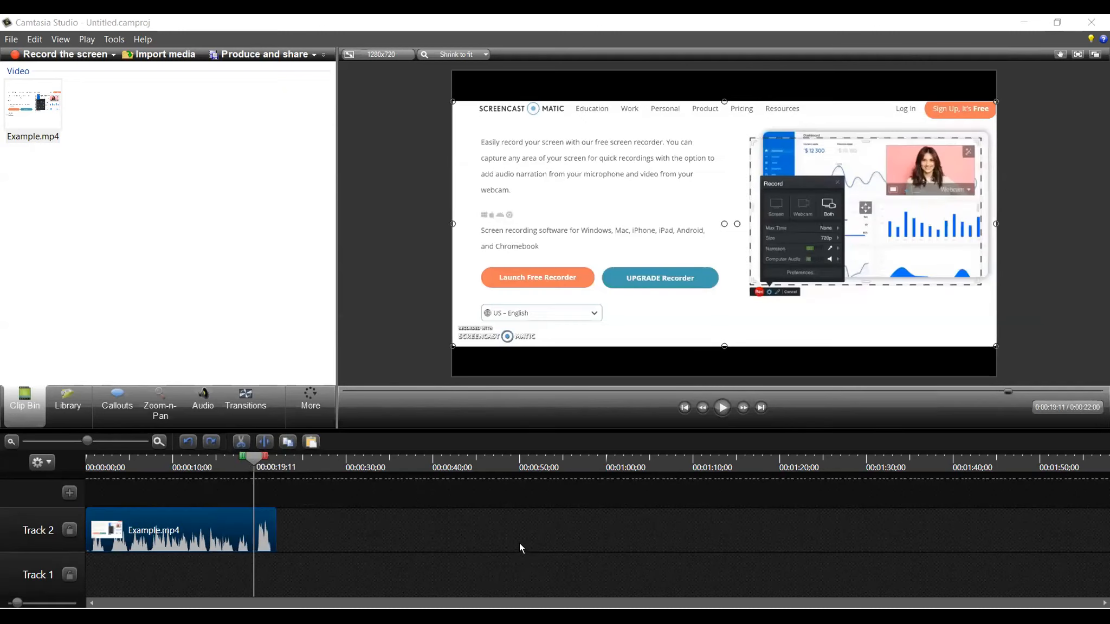
click(264, 443)
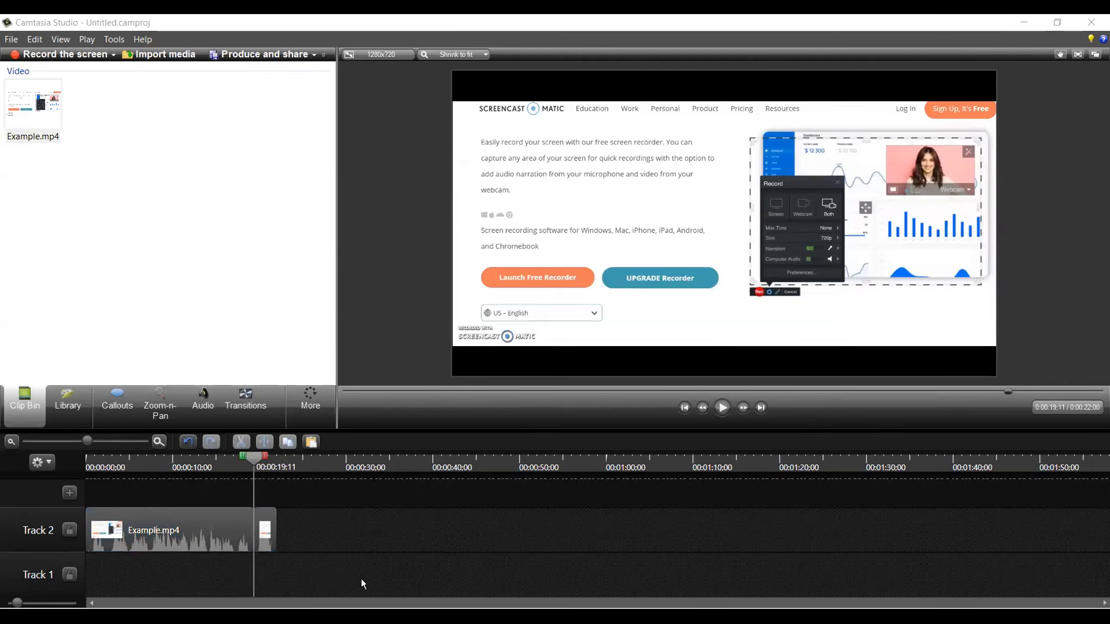
Delete the short end segment of Example.mp4 that follows the split on Track 2
click(174, 523)
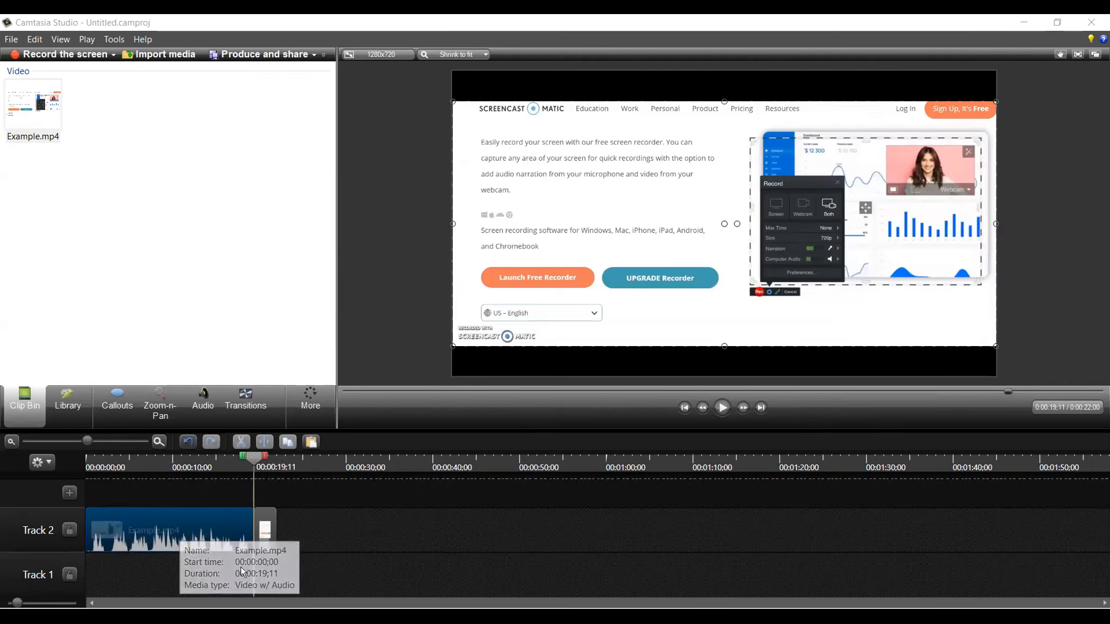
click(264, 528)
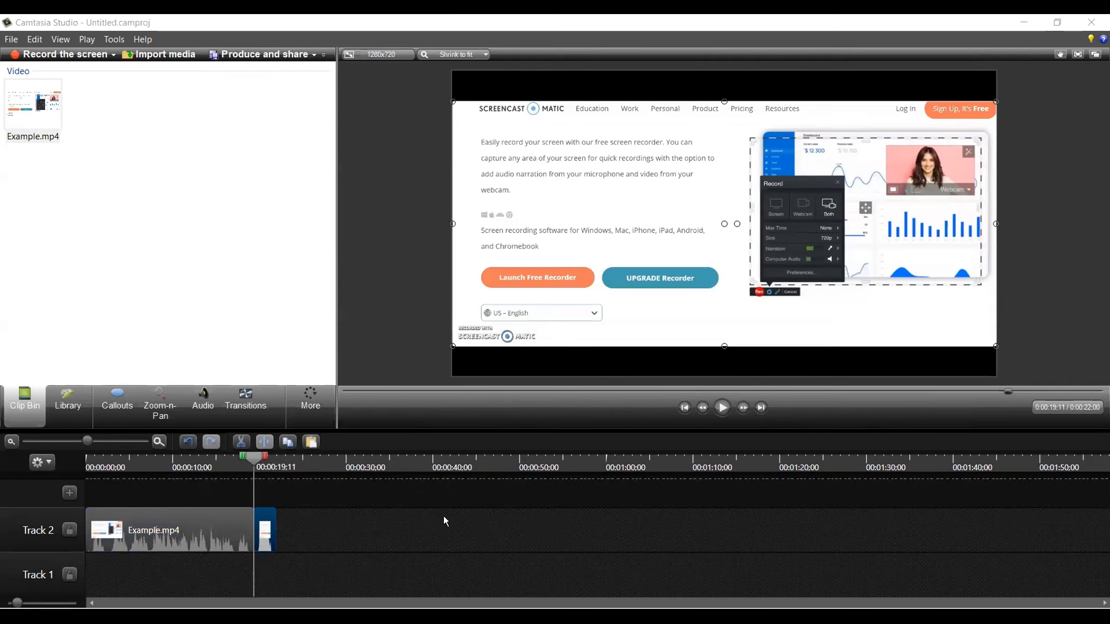
right_click(263, 519)
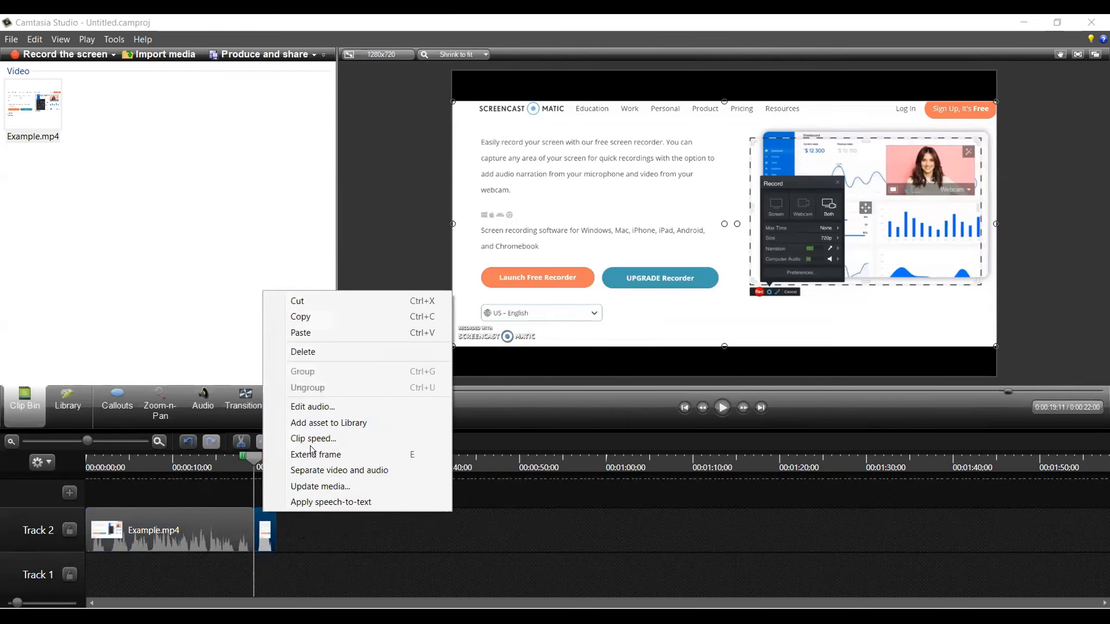
click(319, 353)
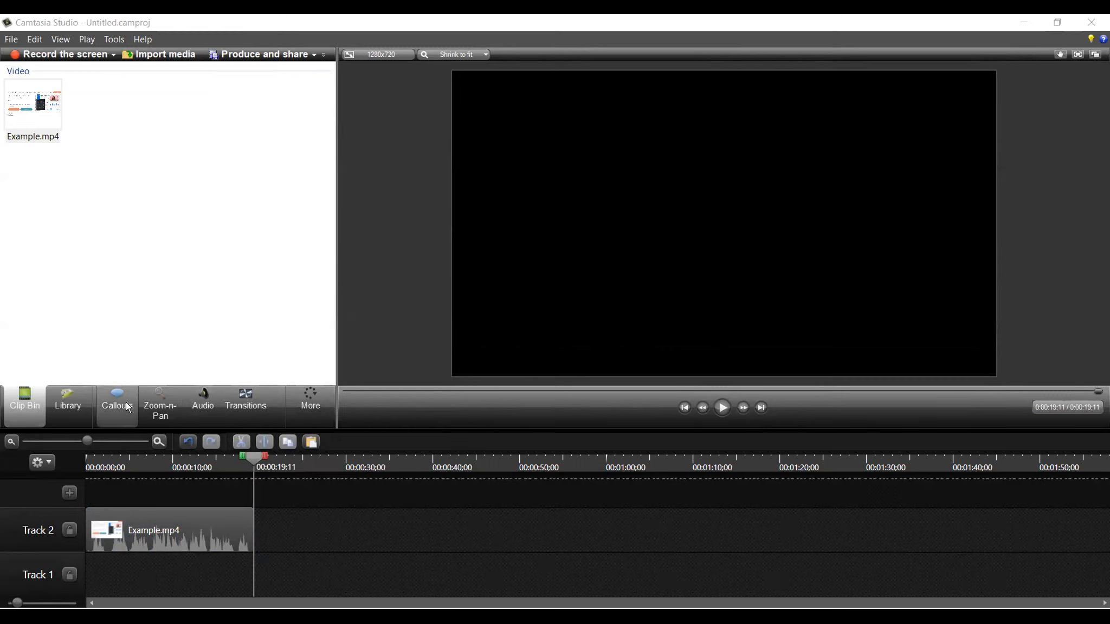
Add a blue right-pointing arrow callout and shift it on Track 3 to start at about 13 seconds
click(111, 396)
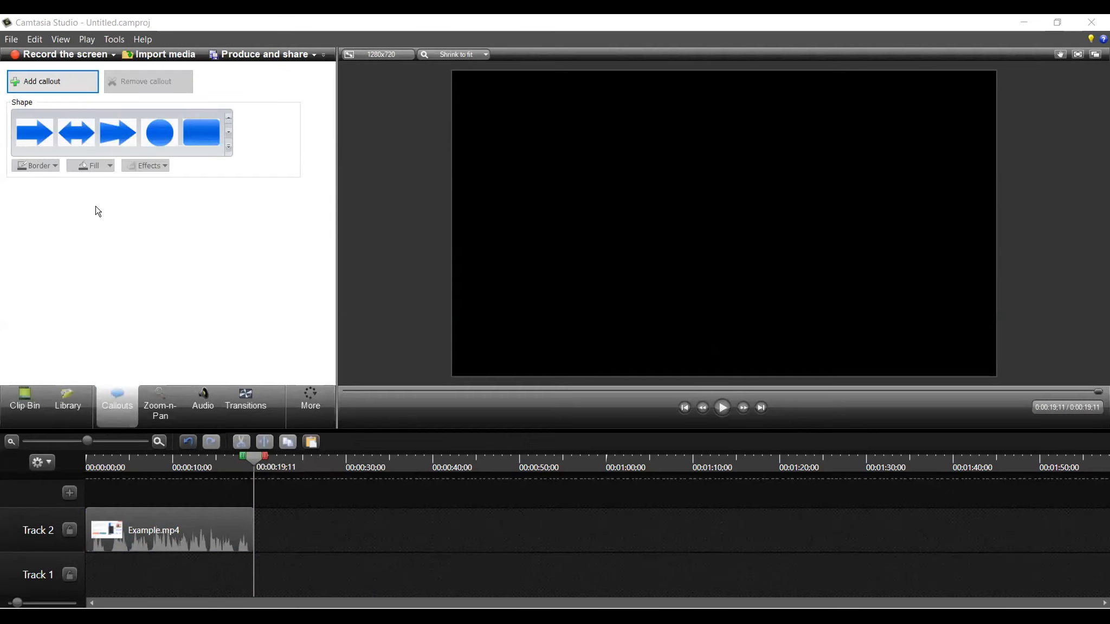
click(33, 129)
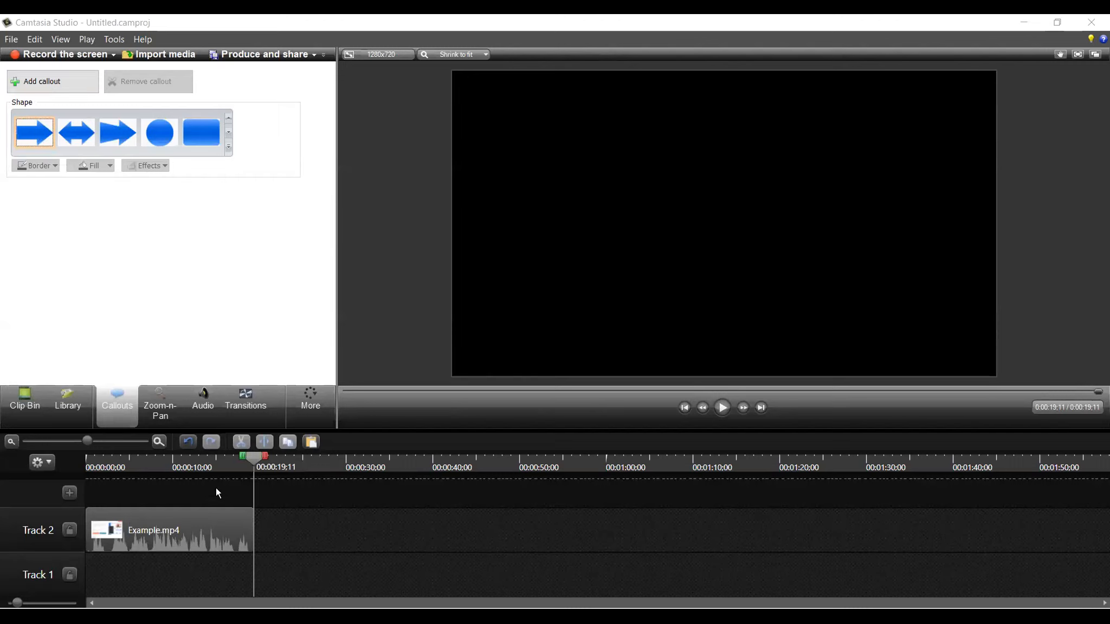
double_click(29, 127)
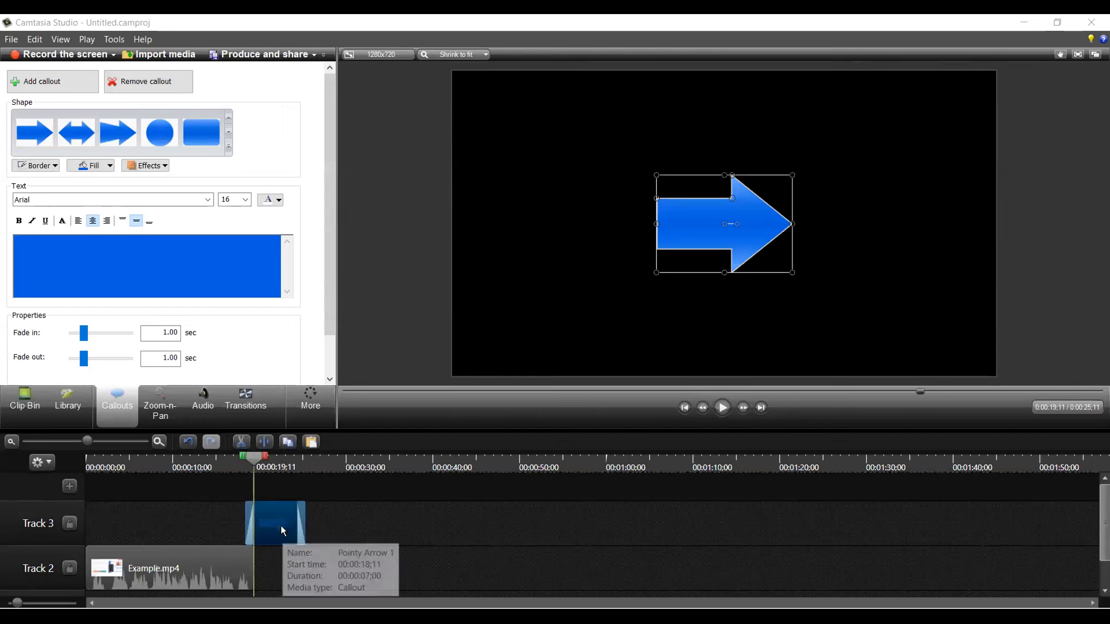
drag(281, 529, 232, 538)
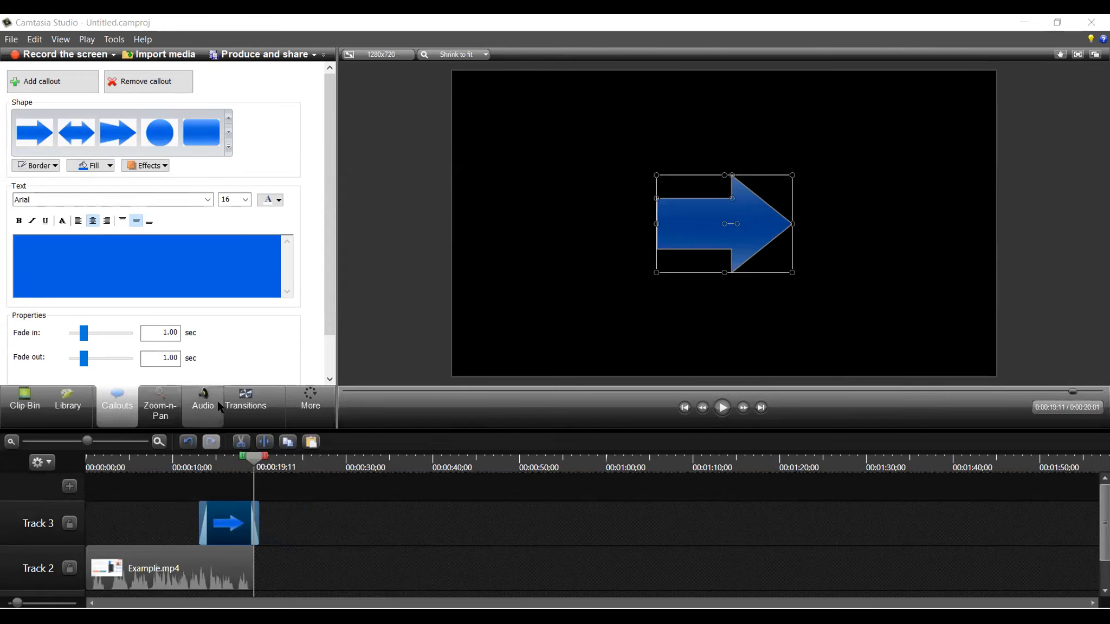
Try to apply the Circle reveal transition to the Example.mp4 clip on Track 2
click(245, 409)
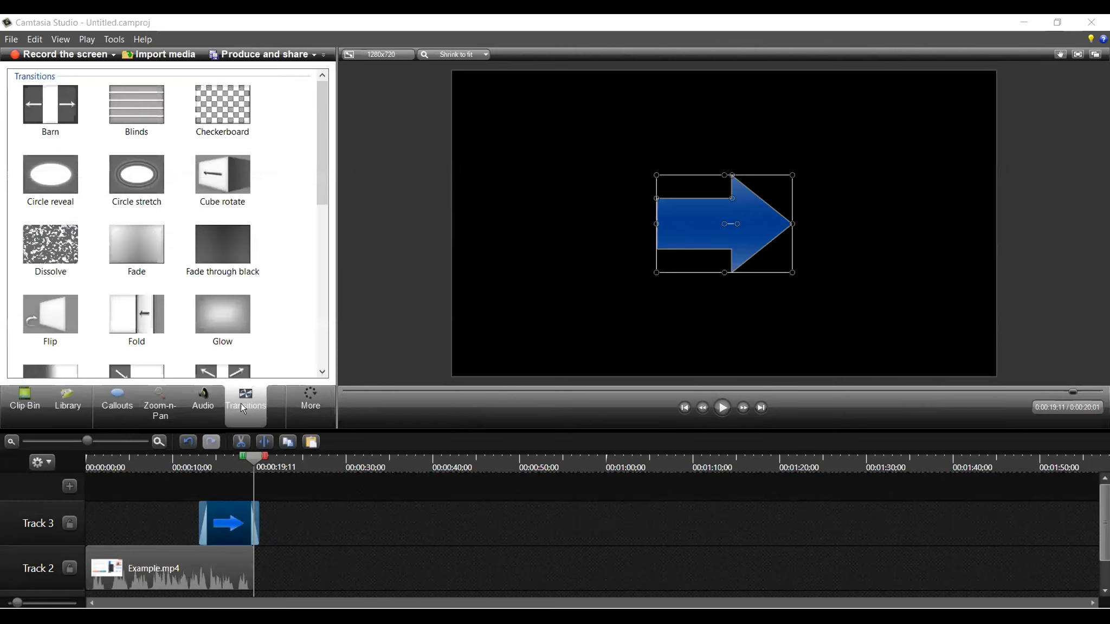
click(46, 179)
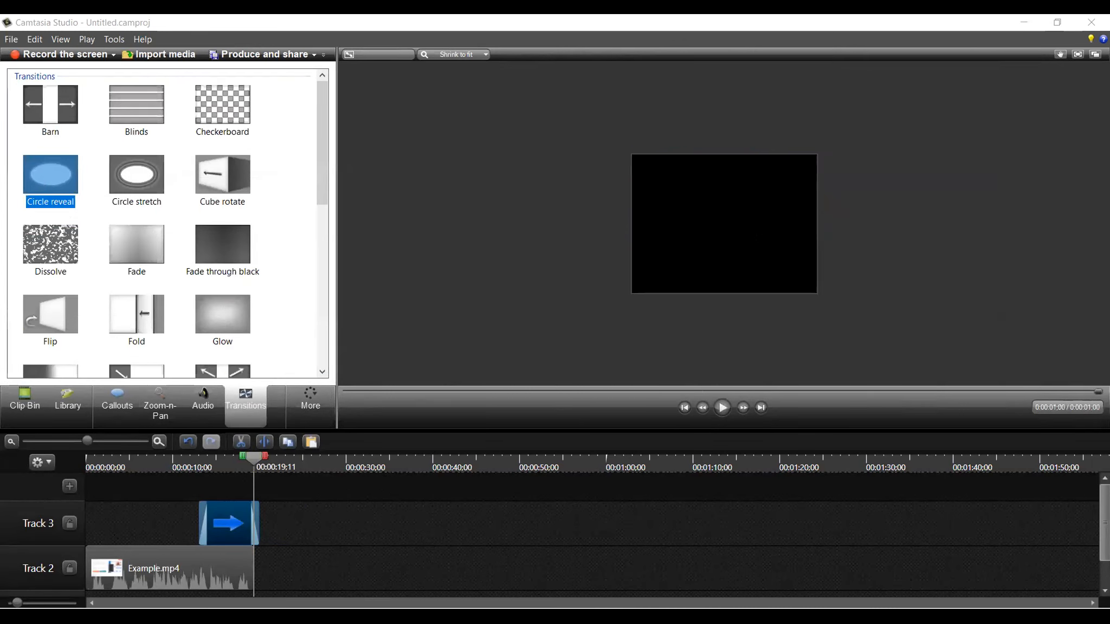
click(594, 315)
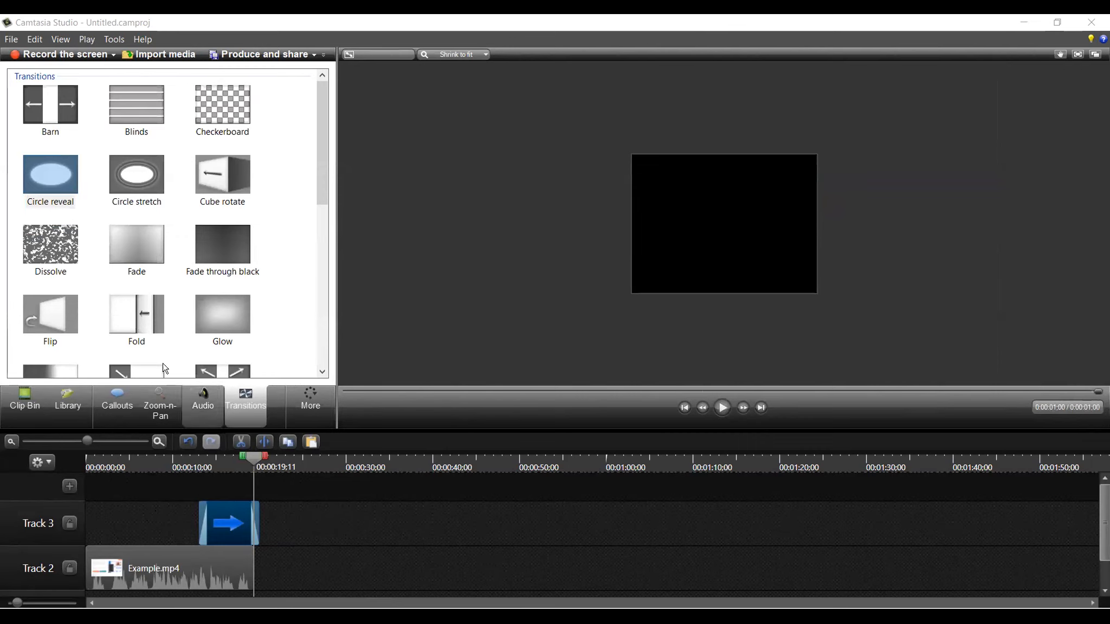
drag(50, 183, 123, 509)
scroll(358, 578, down, 1)
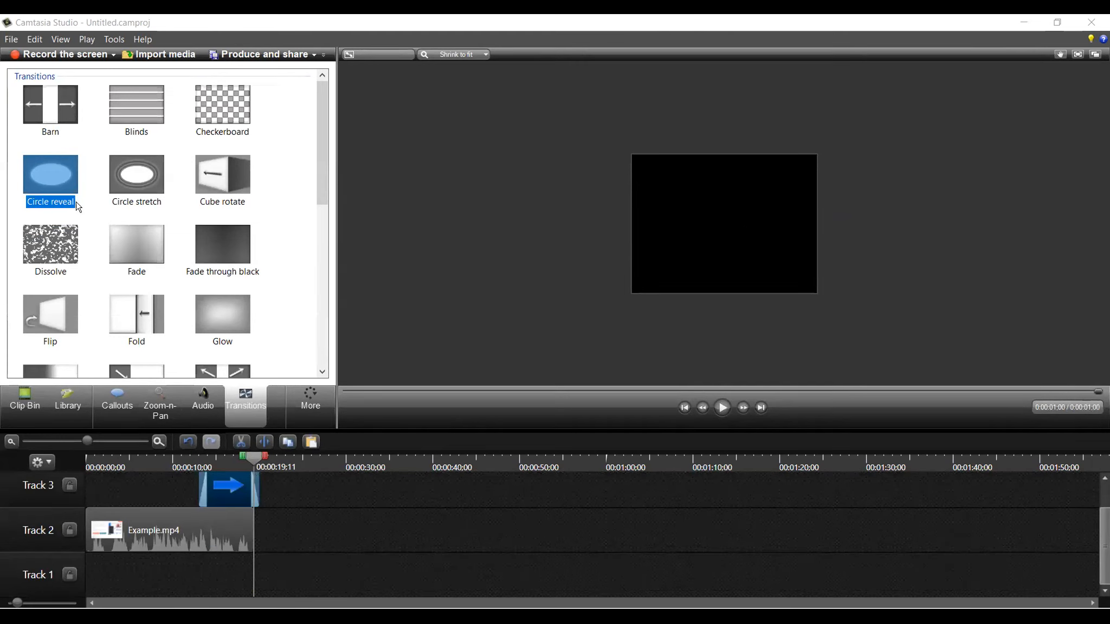
drag(34, 166, 297, 508)
scroll(276, 505, up, 1)
drag(42, 173, 155, 500)
scroll(168, 486, down, 1)
Move the Example.mp4 clip to start at about 29 seconds on Track 2 and delete the arrow callout
click(182, 551)
drag(172, 522, 423, 528)
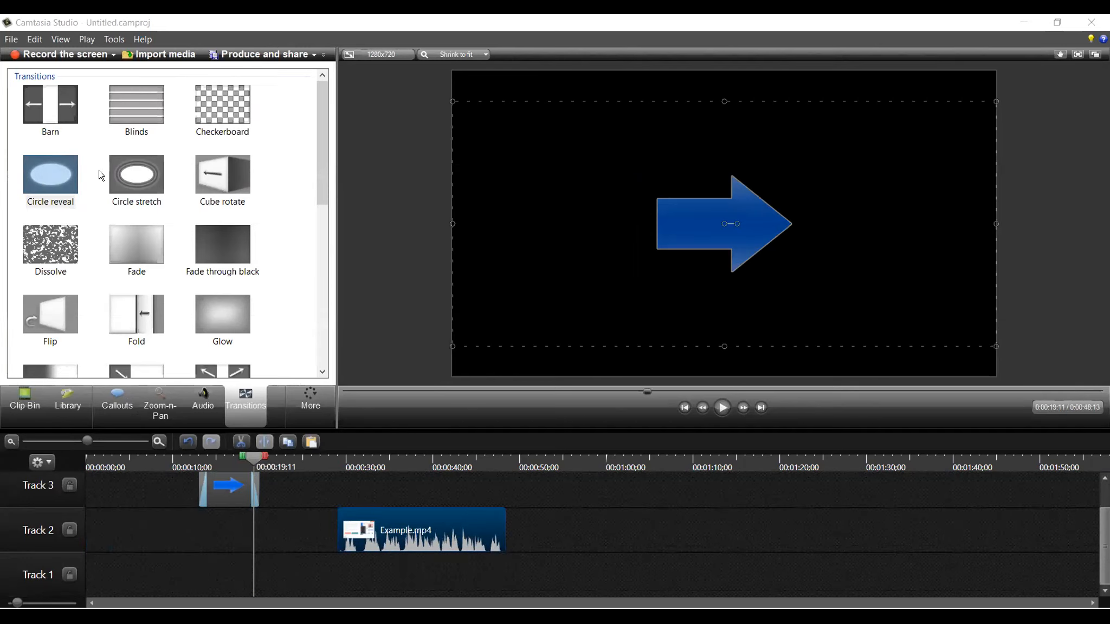
drag(705, 213, 642, 242)
key(Delete)
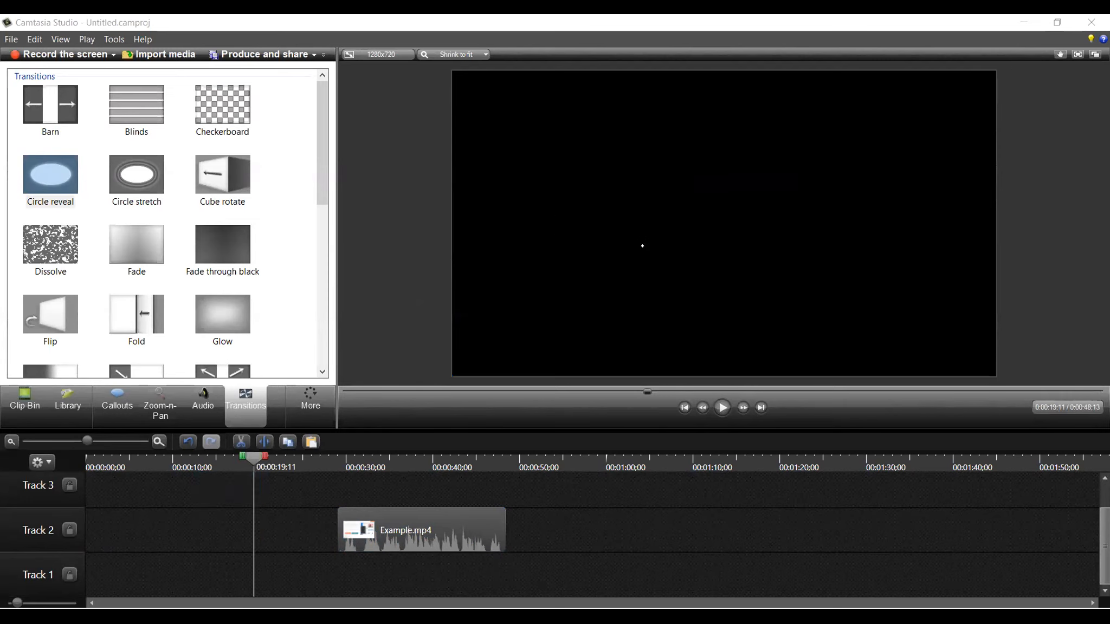
Retry placing the Circle reveal transition on Track 2 and move the Example.mp4 clip back to the start of the track
click(37, 180)
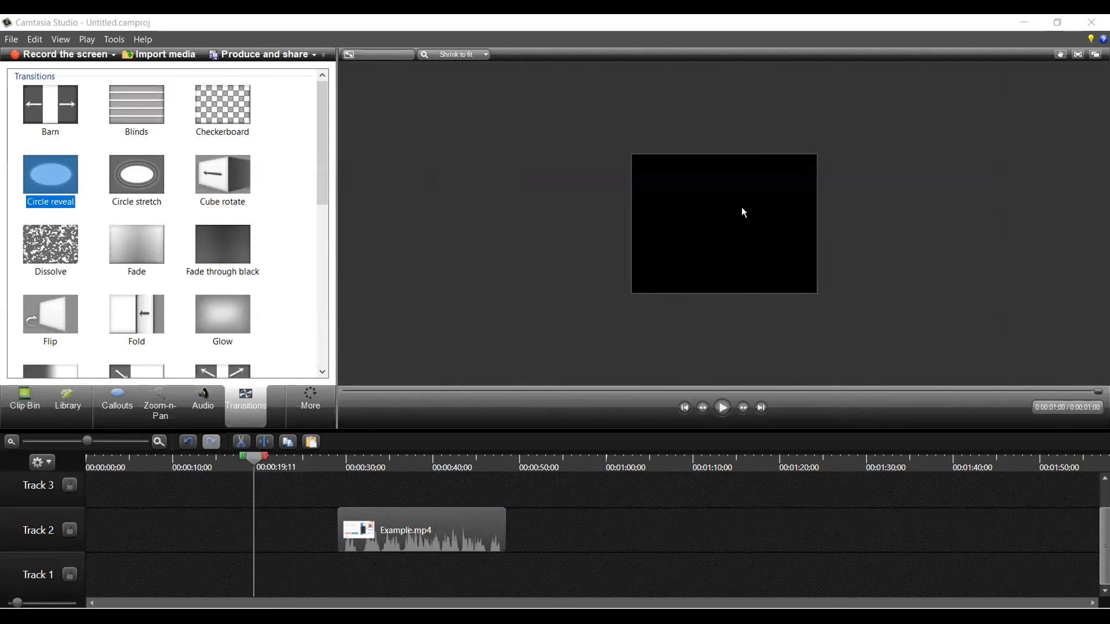
click(490, 263)
drag(50, 199, 150, 529)
drag(421, 530, 286, 531)
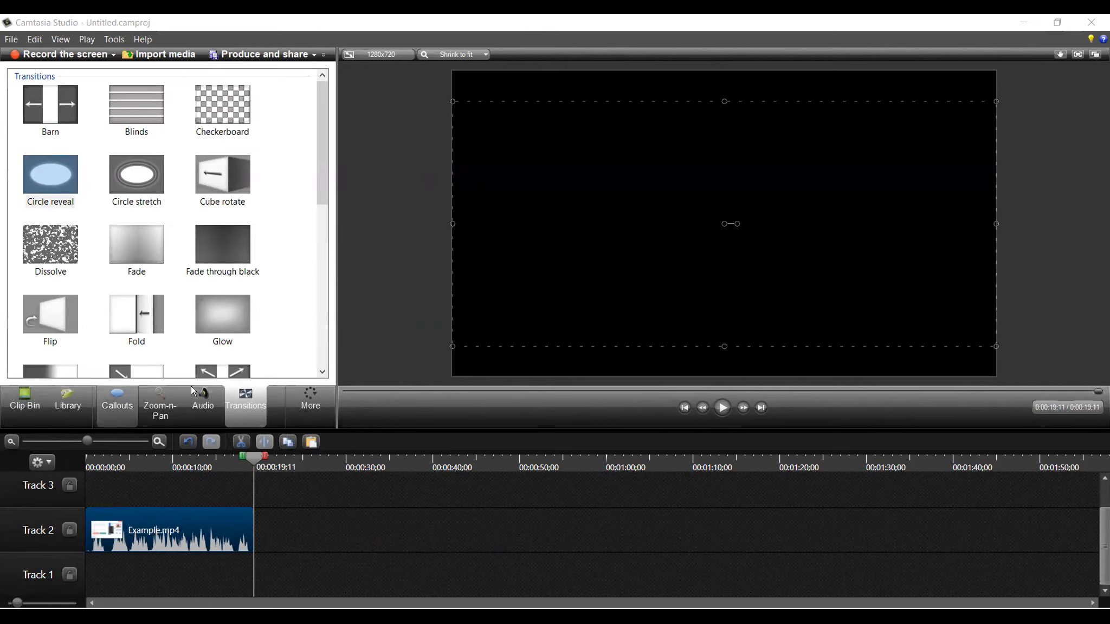
Look through the remaining transitions and open the audio editing tools for the Example.mp4 clip
scroll(218, 164, down, 4)
scroll(218, 164, down, 2)
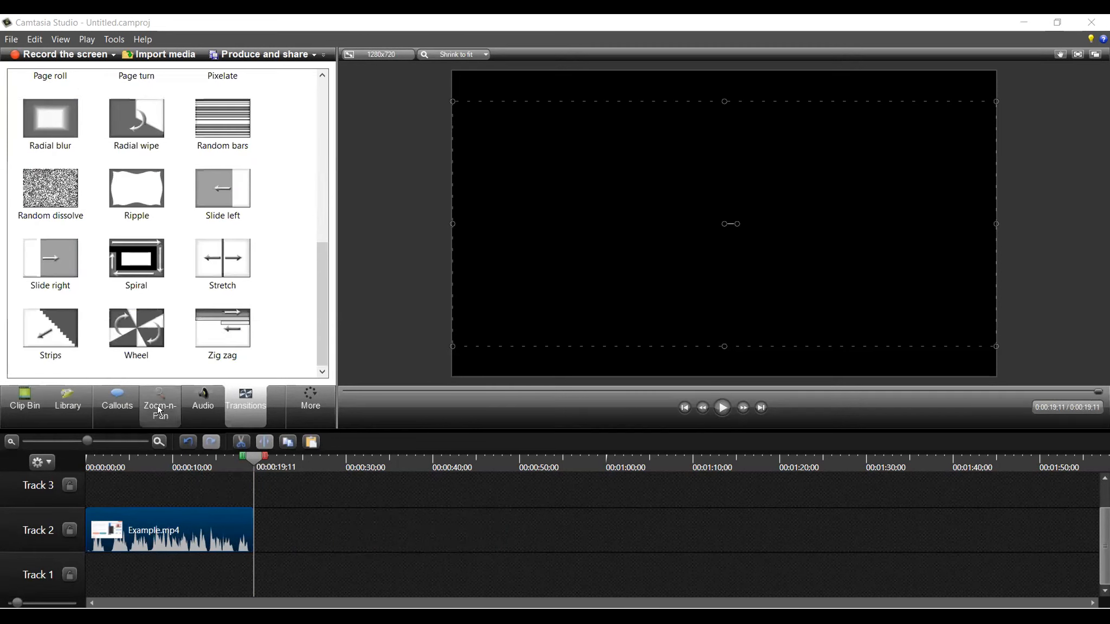
click(203, 403)
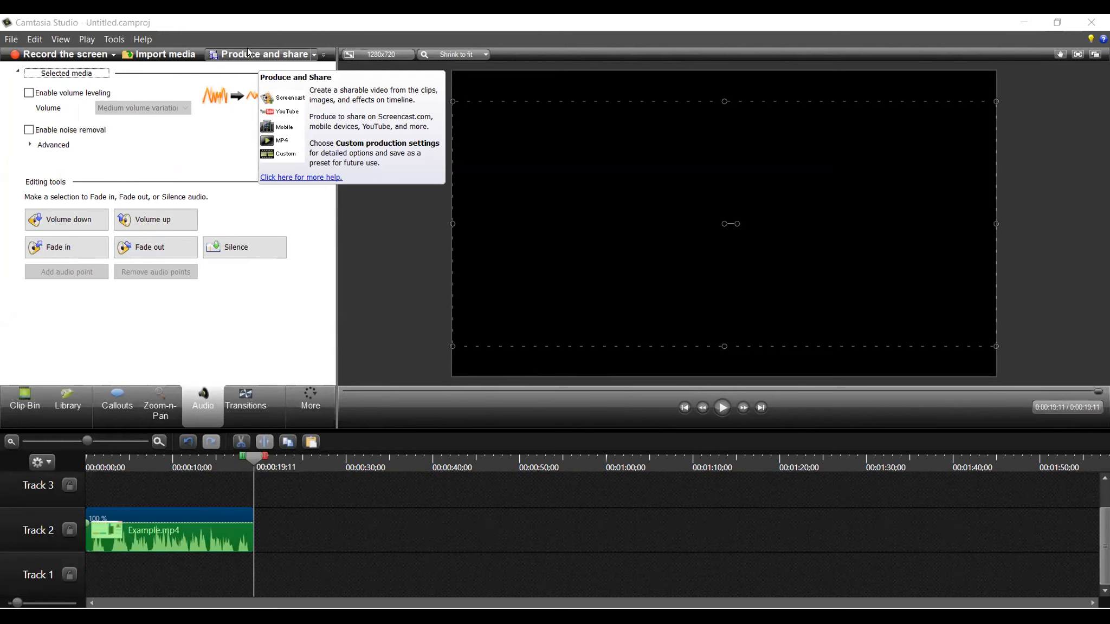
Set up saving the Camtasia Studio project as "sample video" on the Desktop, and cancel the save
key(ctrl+s)
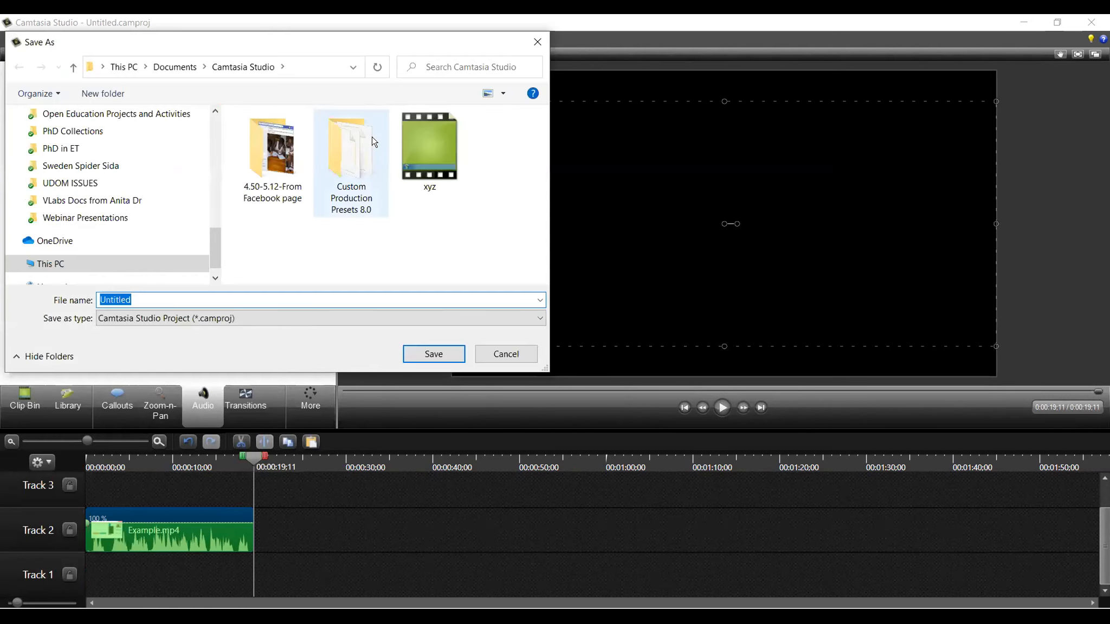
click(160, 320)
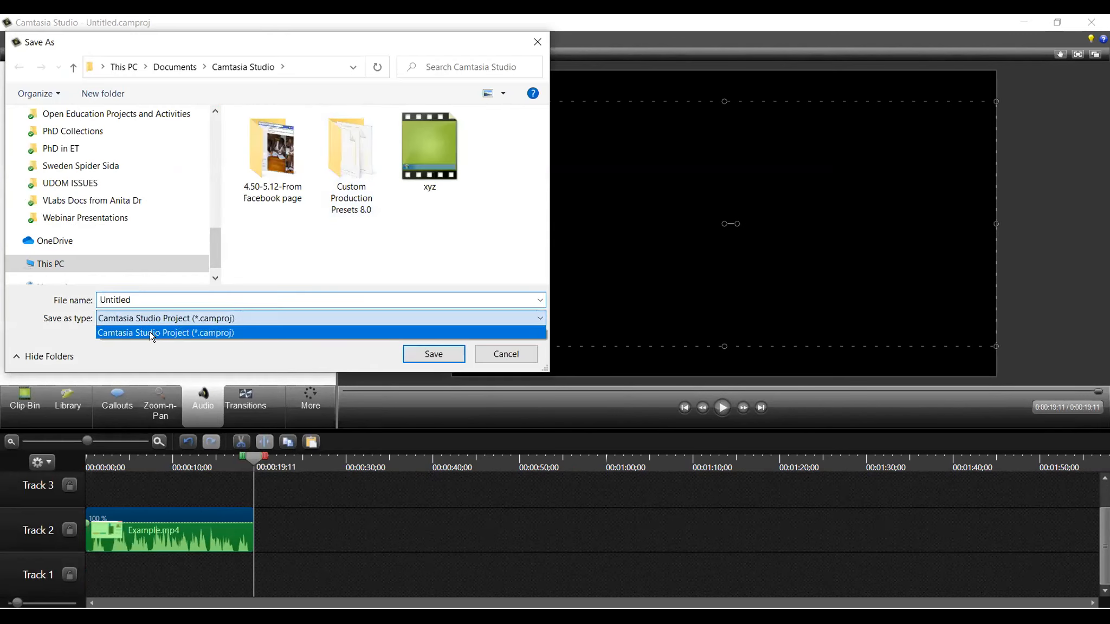
click(148, 332)
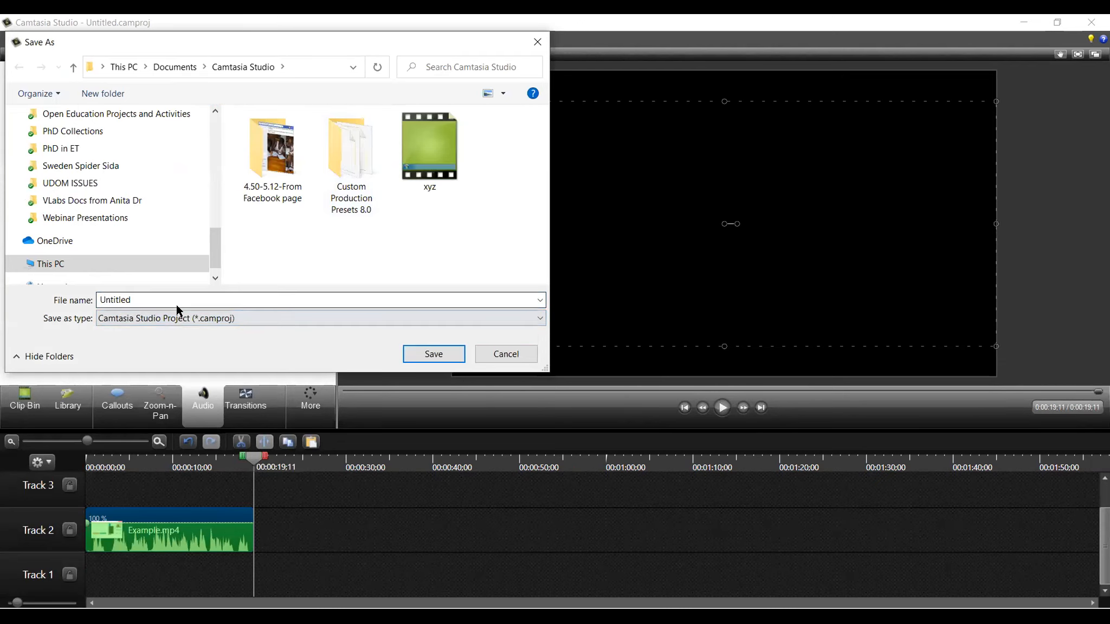
click(166, 299)
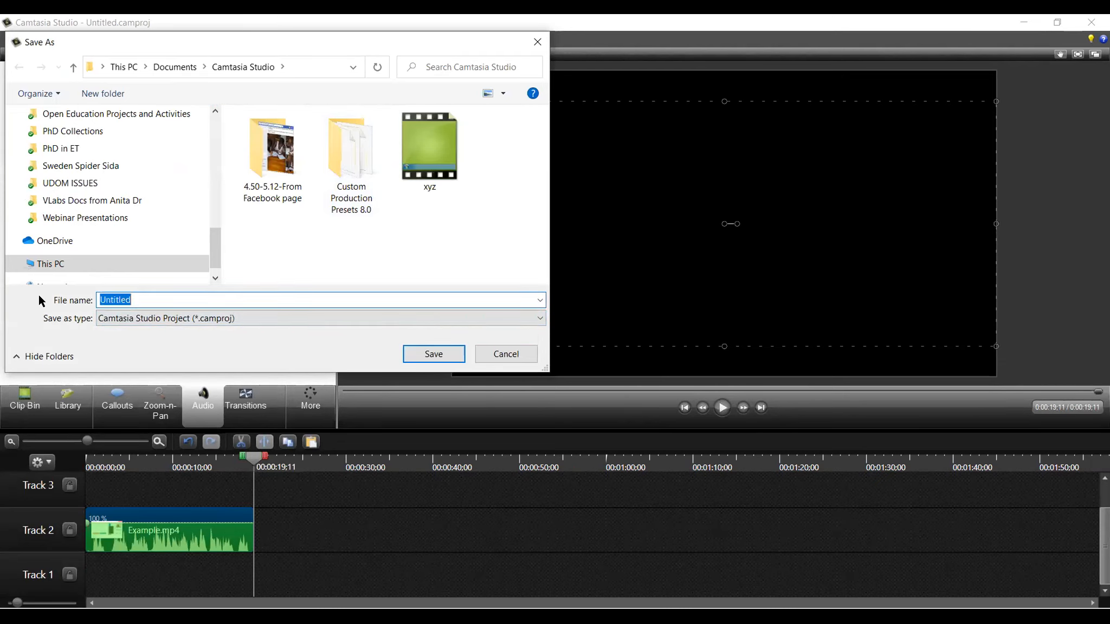
text(sample video)
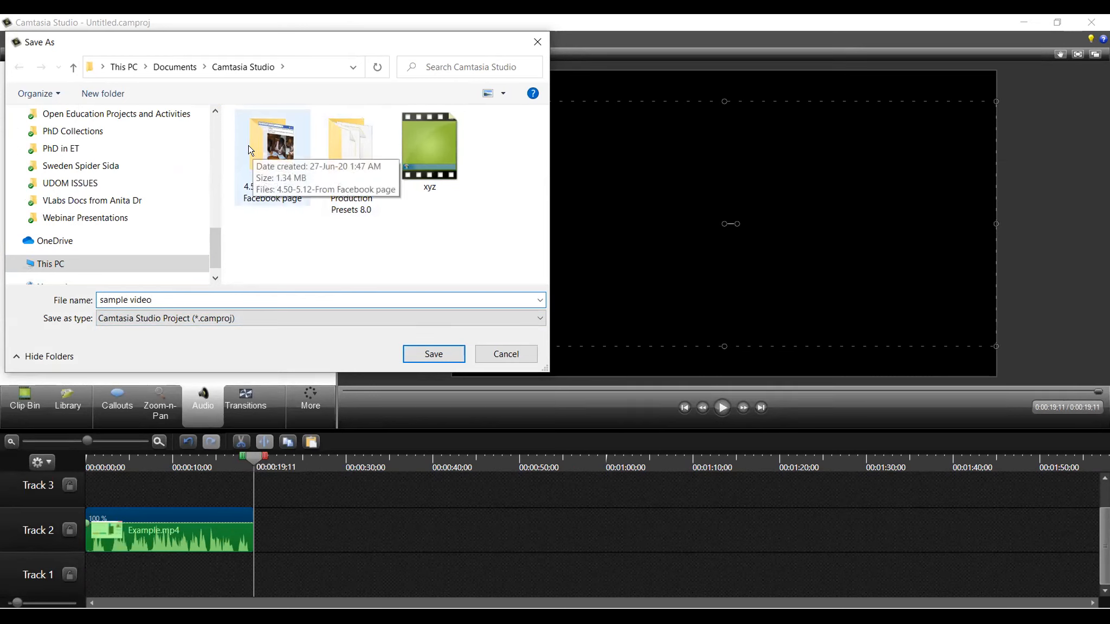
scroll(193, 174, up, 5)
scroll(193, 175, up, 3)
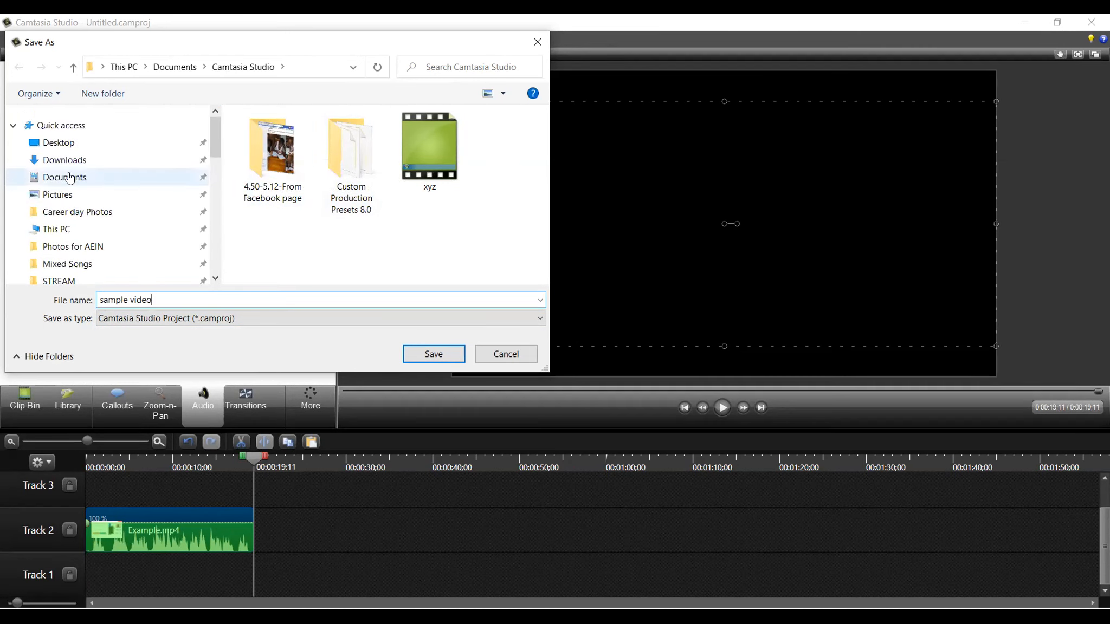
click(52, 147)
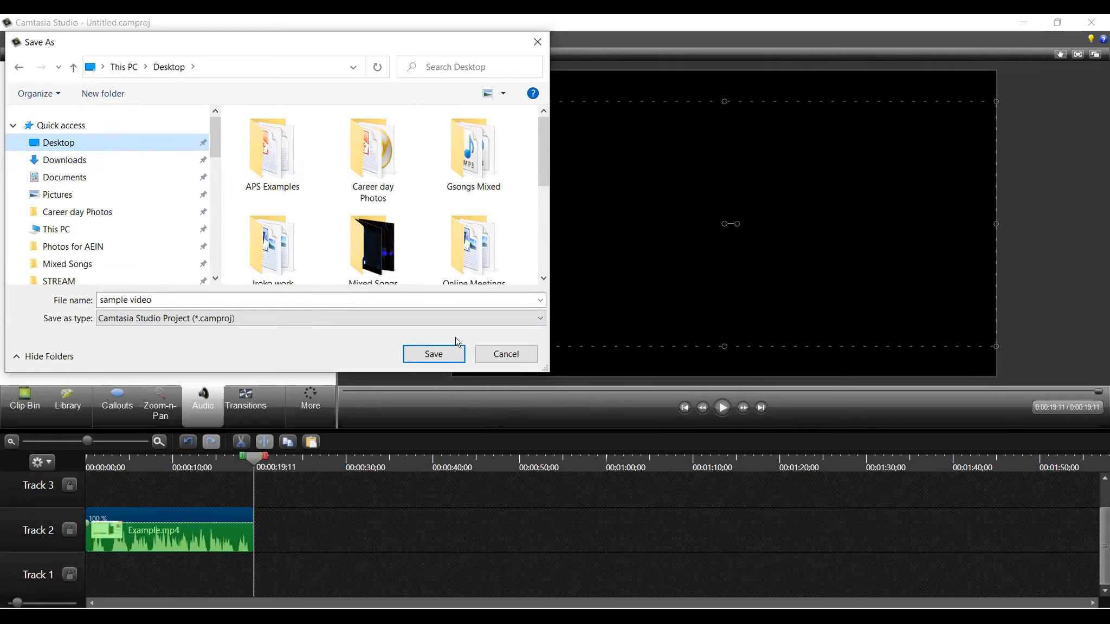
click(497, 353)
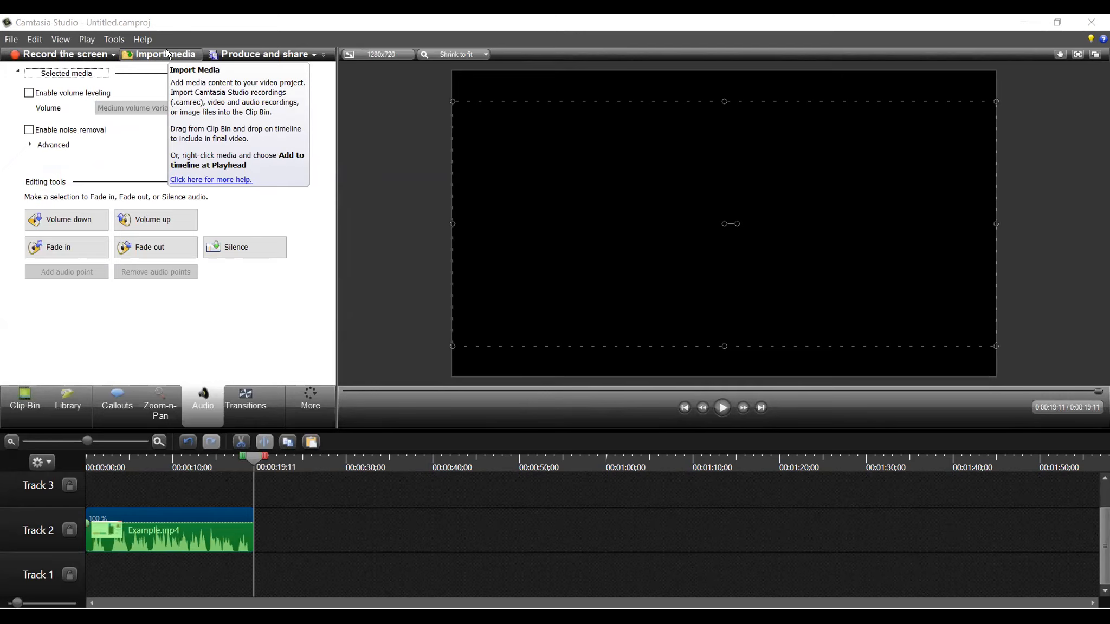
Start the Produce and share command and cancel the project save dialog
click(272, 56)
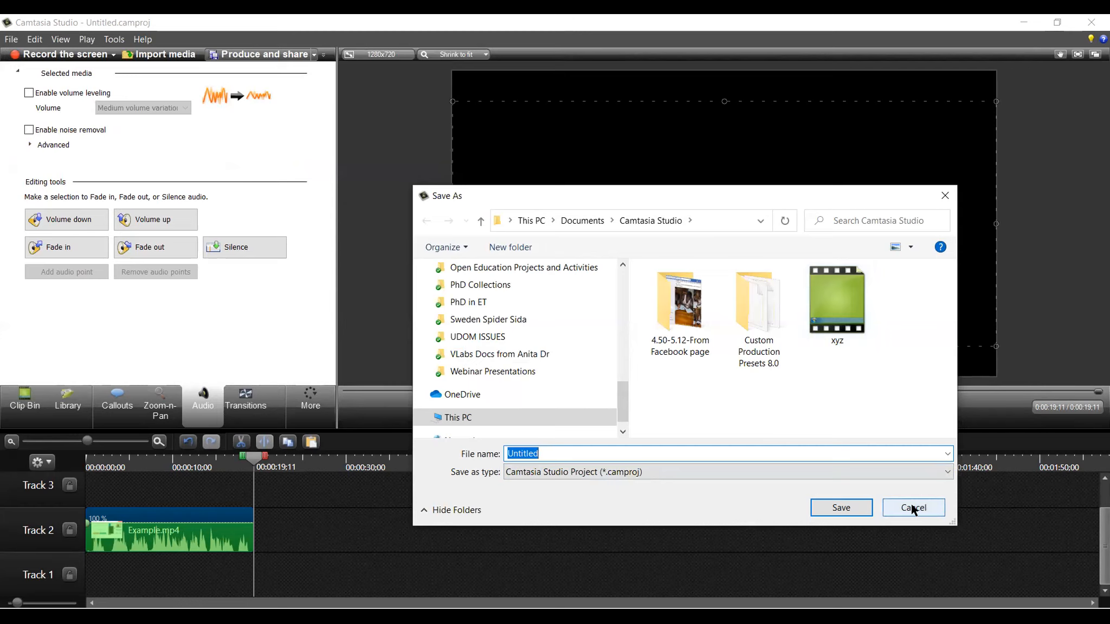
click(912, 507)
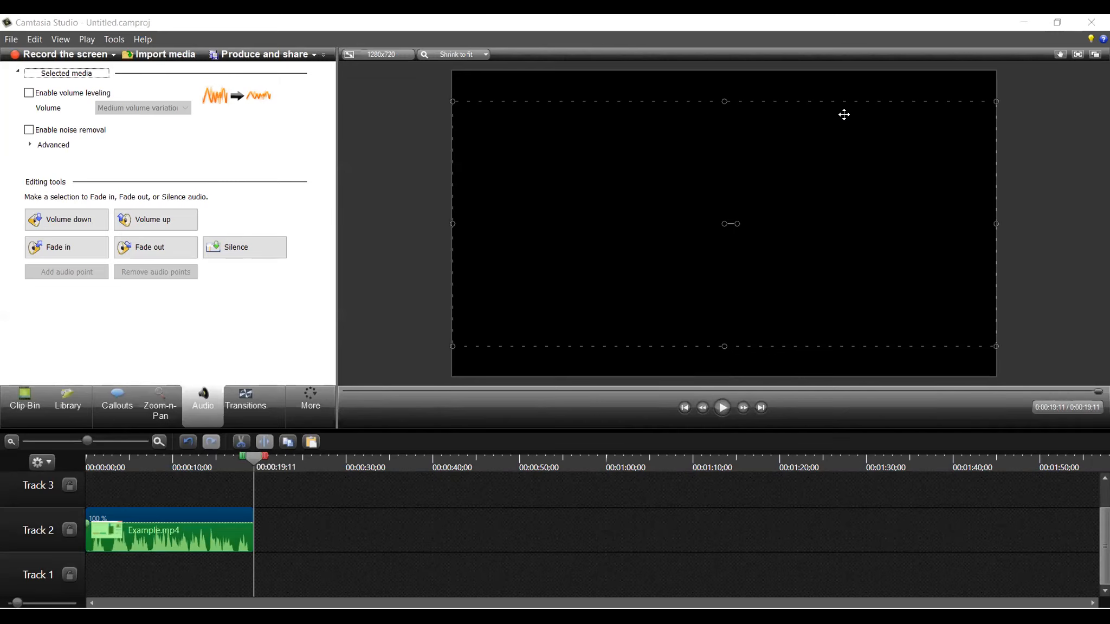
click(703, 281)
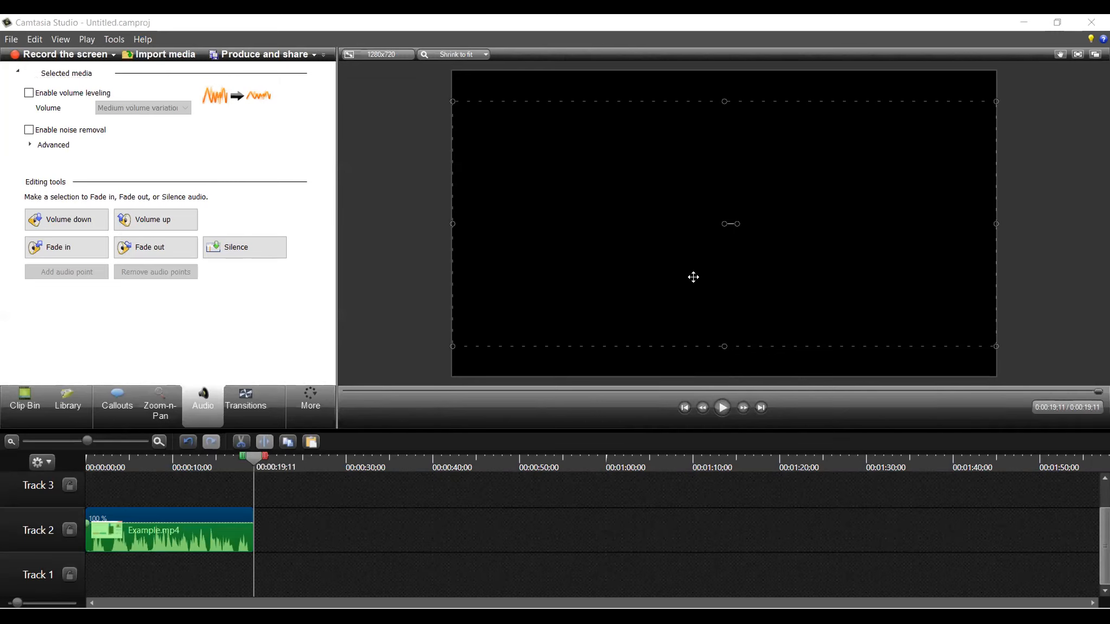
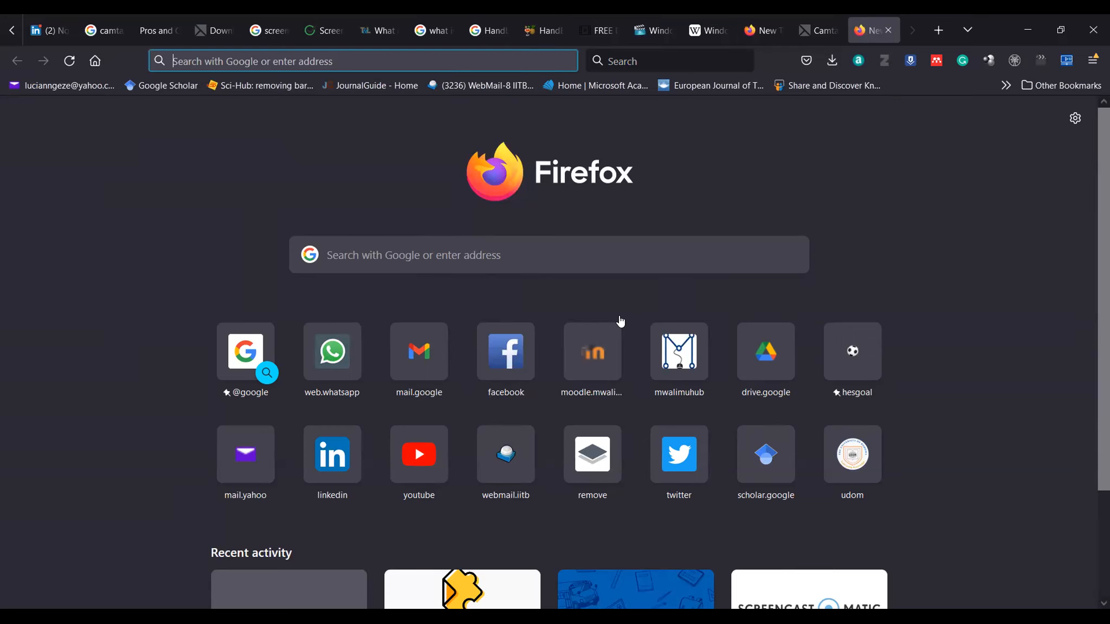
In Firefox, search the web for "screencast-o-matic" and open the Screencast-O-Matic website
click(514, 261)
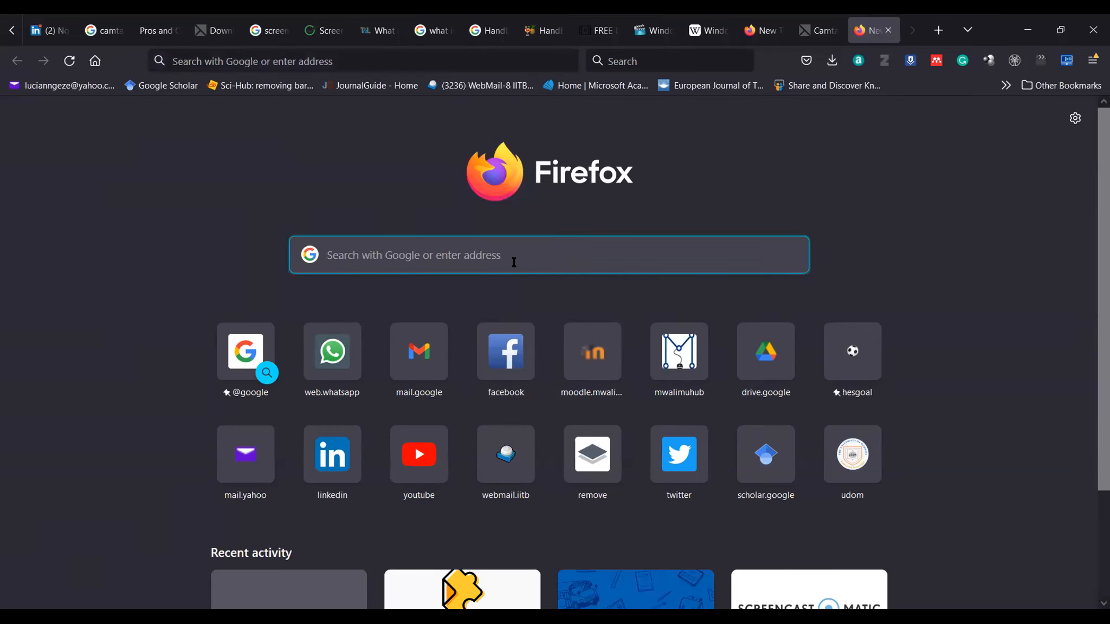
text(screen)
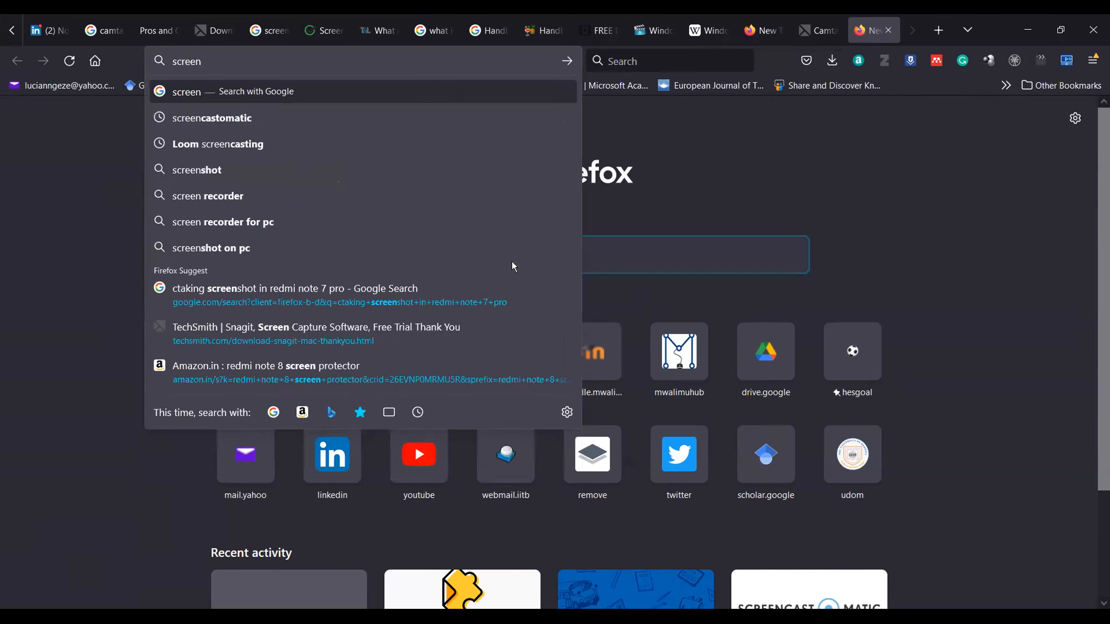
text(cast-o-matic)
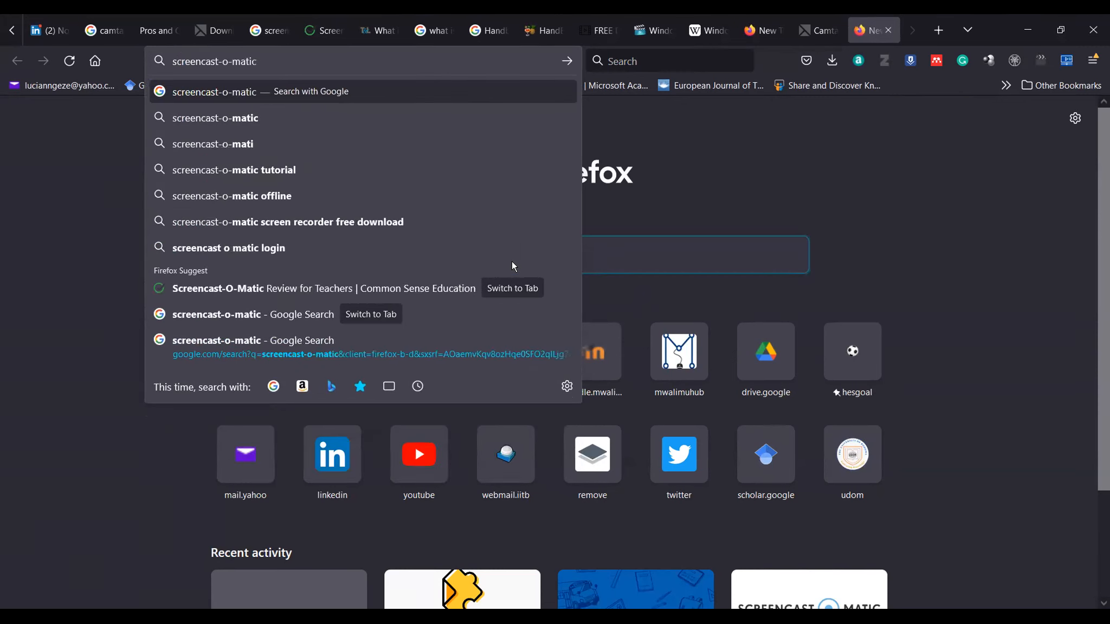
key(Return)
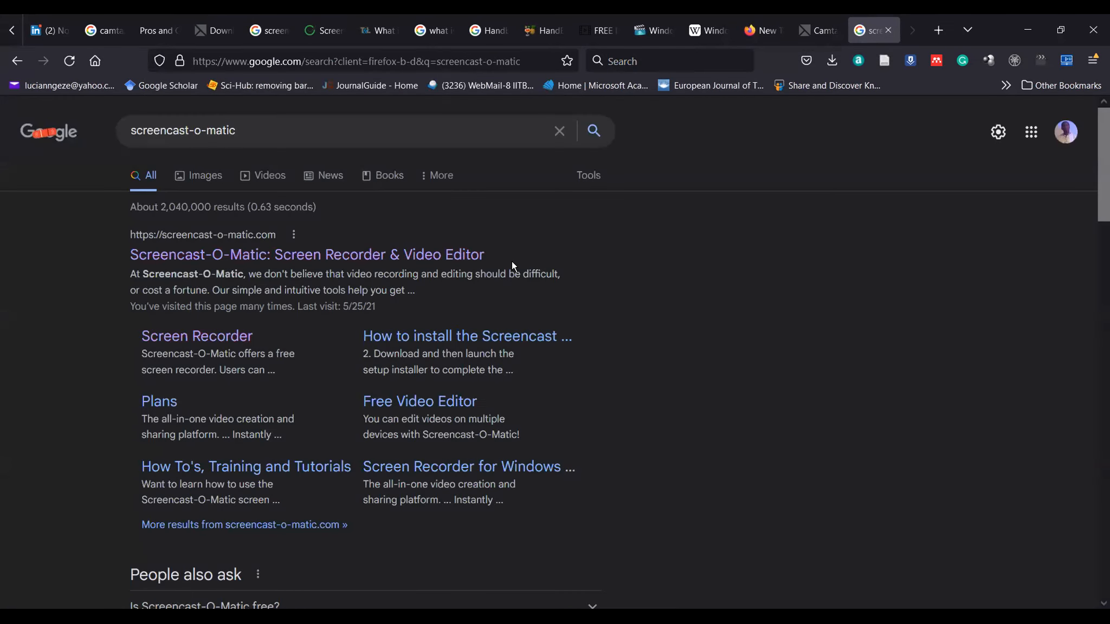
click(326, 264)
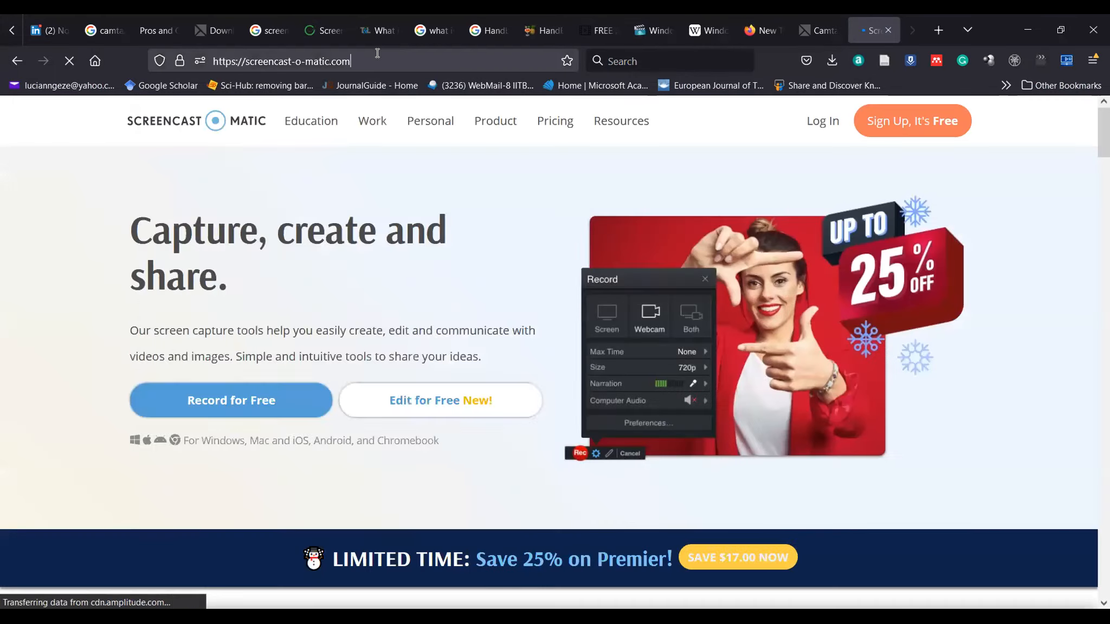
Highlight the Screencast-O-Matic site's web address in the browser
click(377, 52)
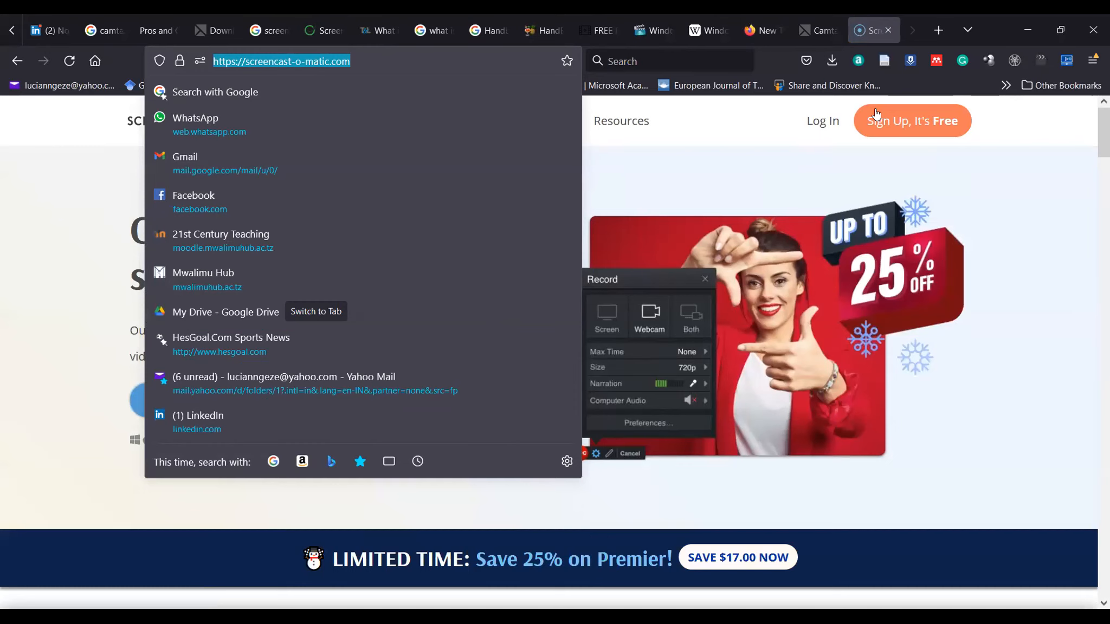
key(alt+Tab)
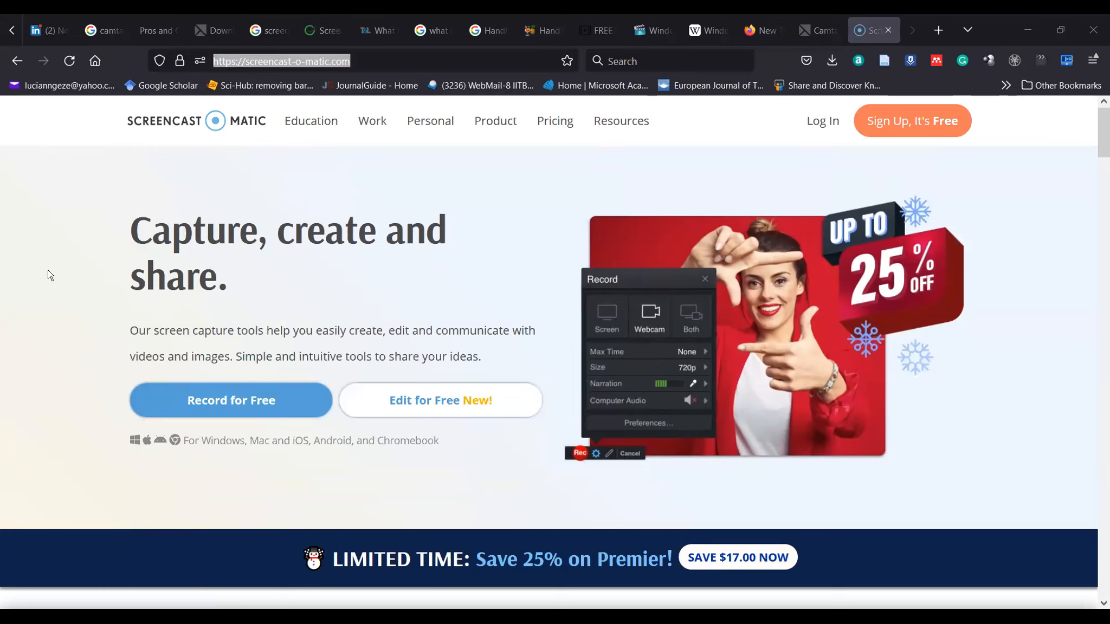
click(609, 164)
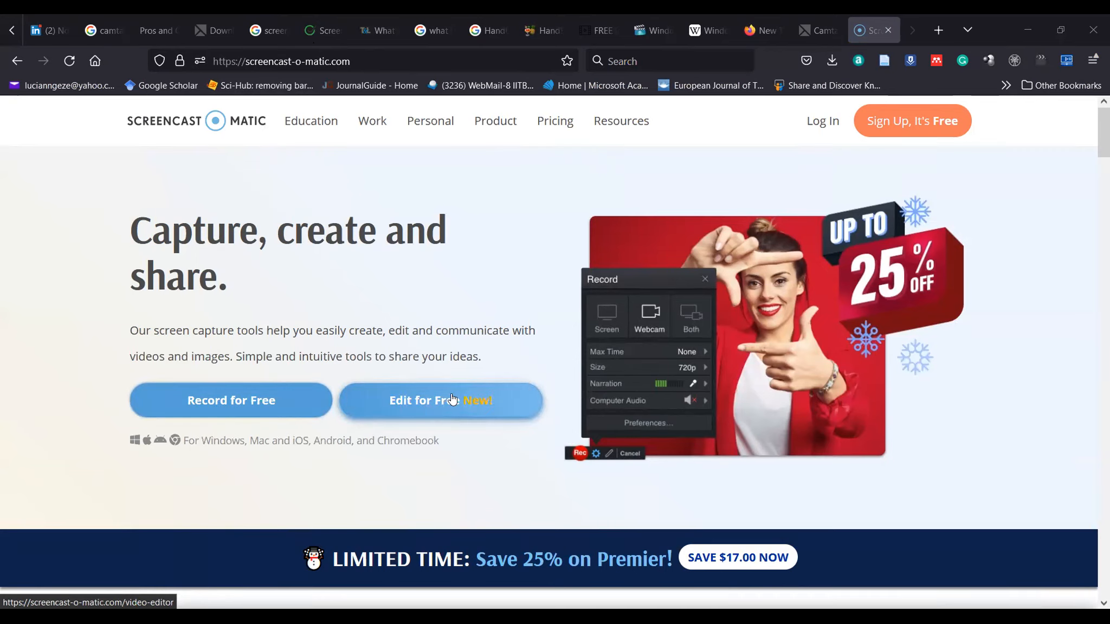
Open the free screen recorder page and launch the recorder through Screen Recorder Launcher v2.0
click(255, 402)
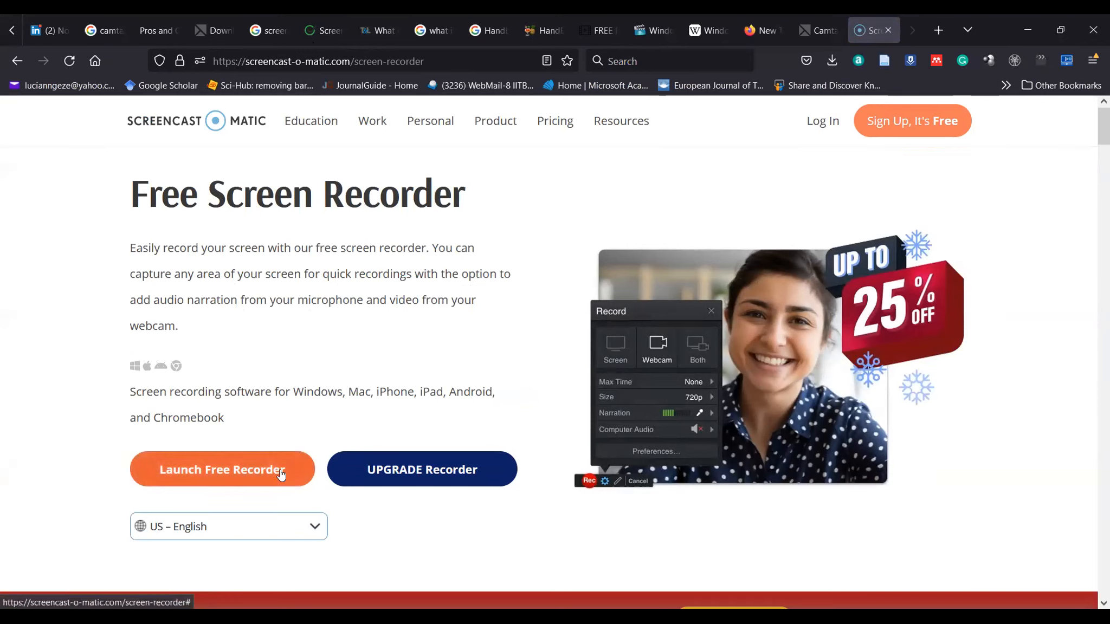
click(205, 472)
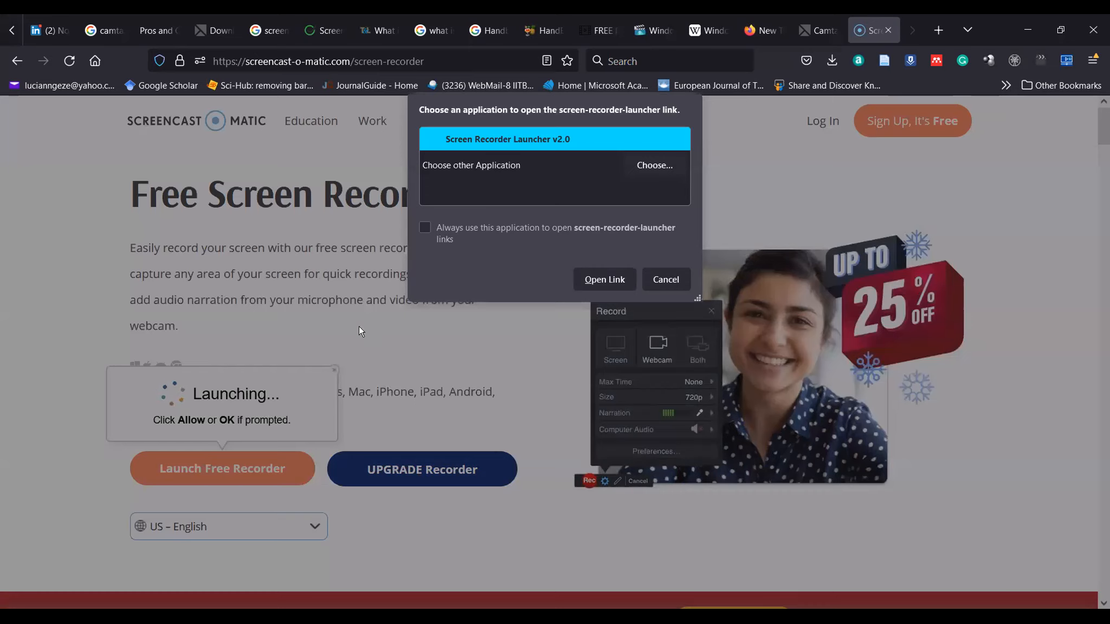
click(478, 166)
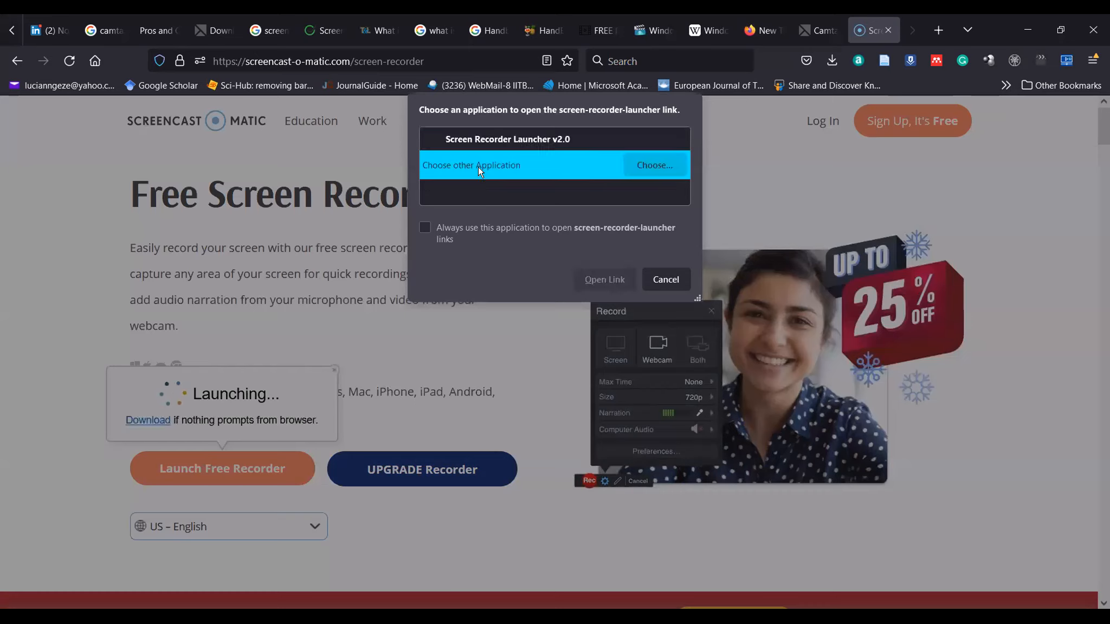
click(509, 139)
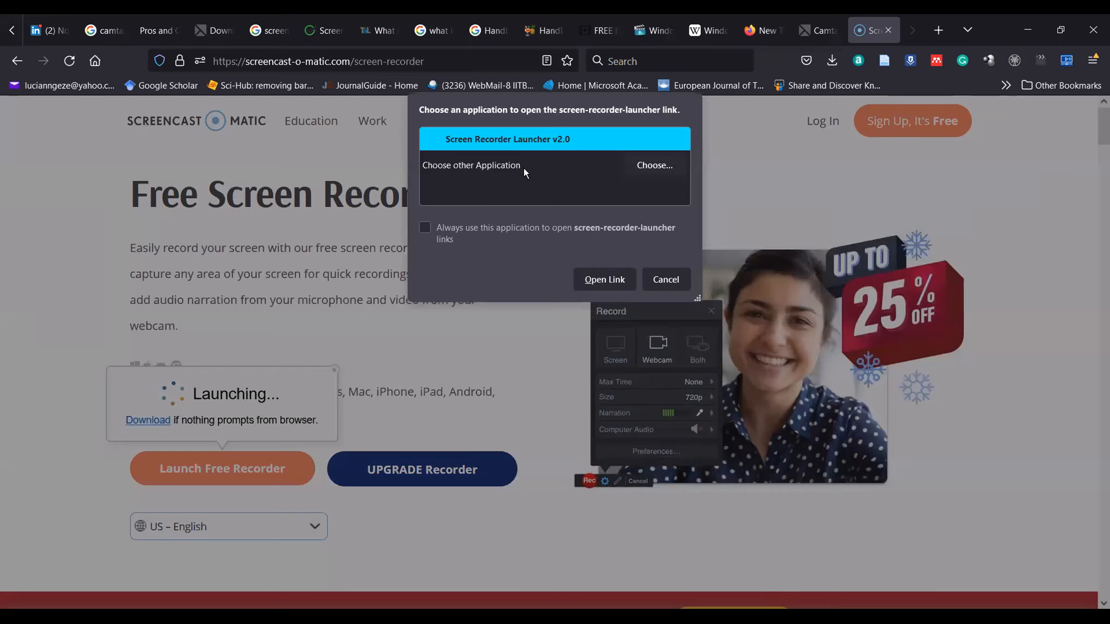
click(604, 279)
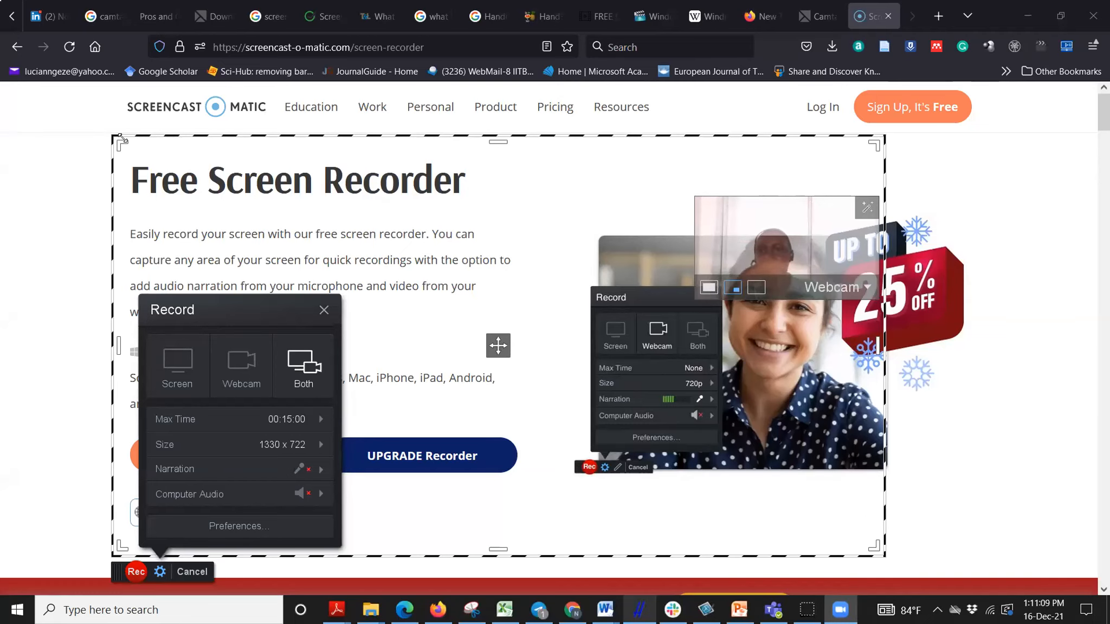
Shrink the recording frame to about 1316 x 710 and switch to the maximized PowerPoint window with the Screencast-o-matic slide
drag(117, 142, 120, 143)
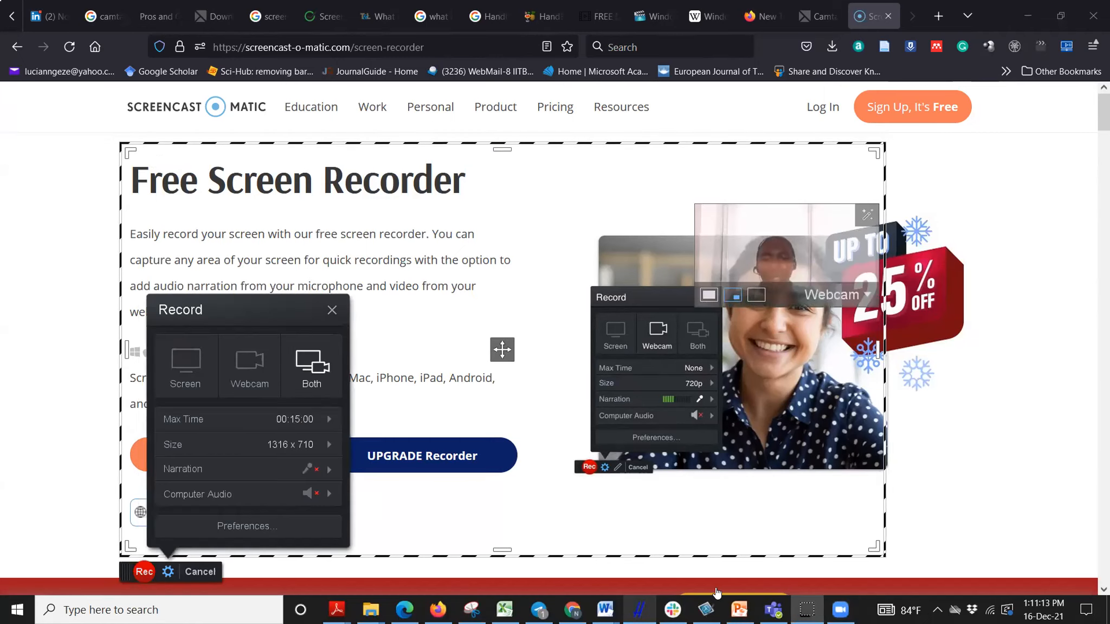
key(alt+Tab)
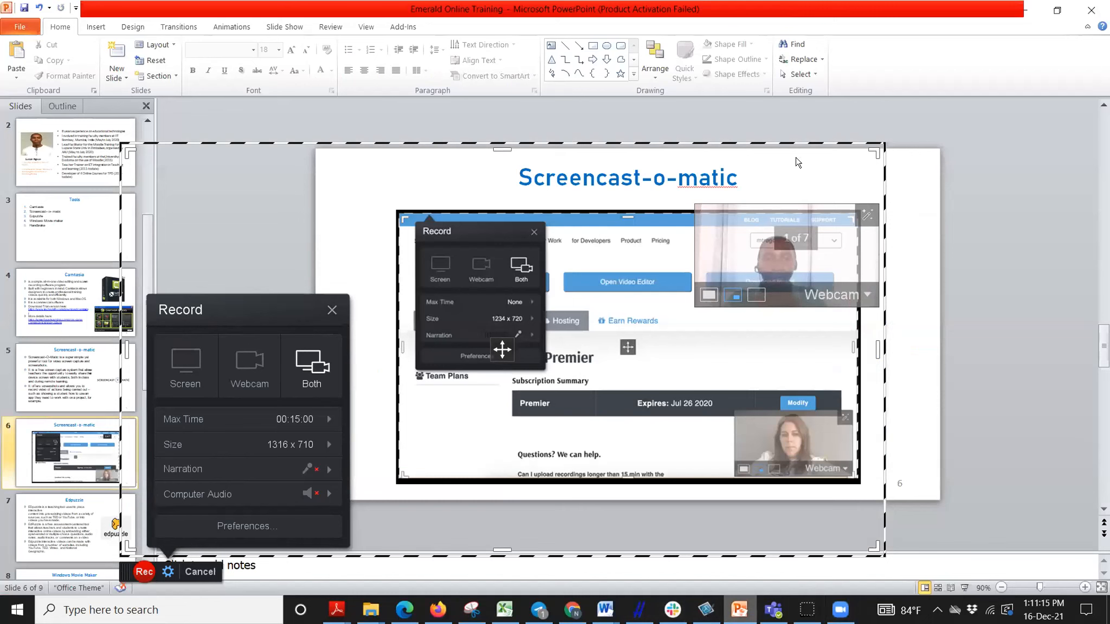
drag(978, 10, 660, 147)
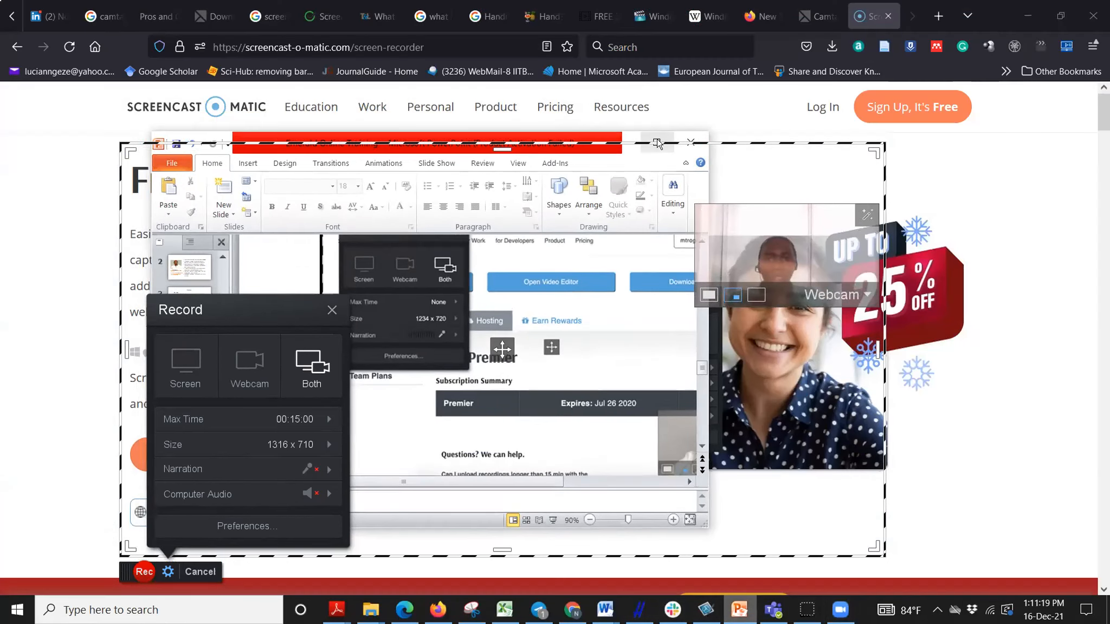
click(658, 144)
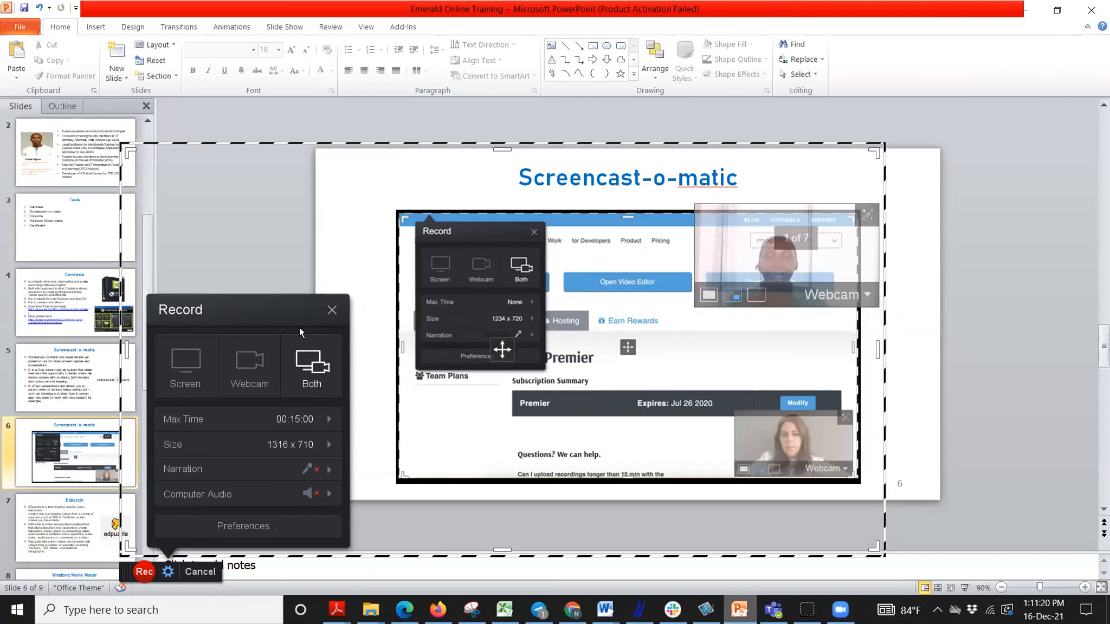
Fit the recording frame around the PowerPoint slide by adjusting three of its sides, making it about 1108 x 628
drag(127, 344, 305, 364)
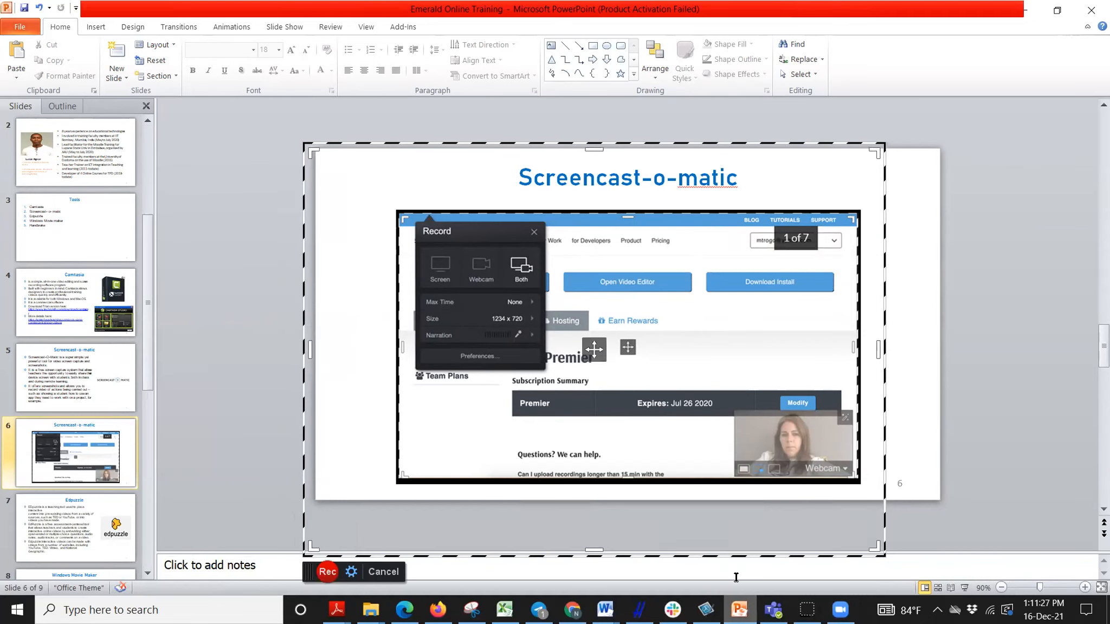
drag(597, 547, 596, 499)
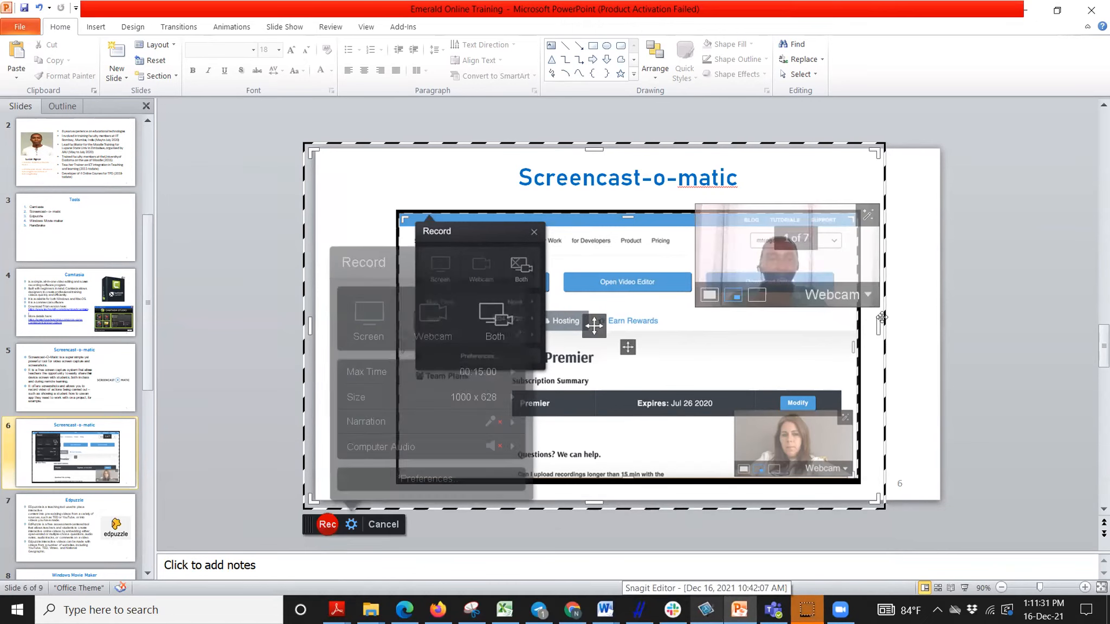
drag(879, 326, 944, 328)
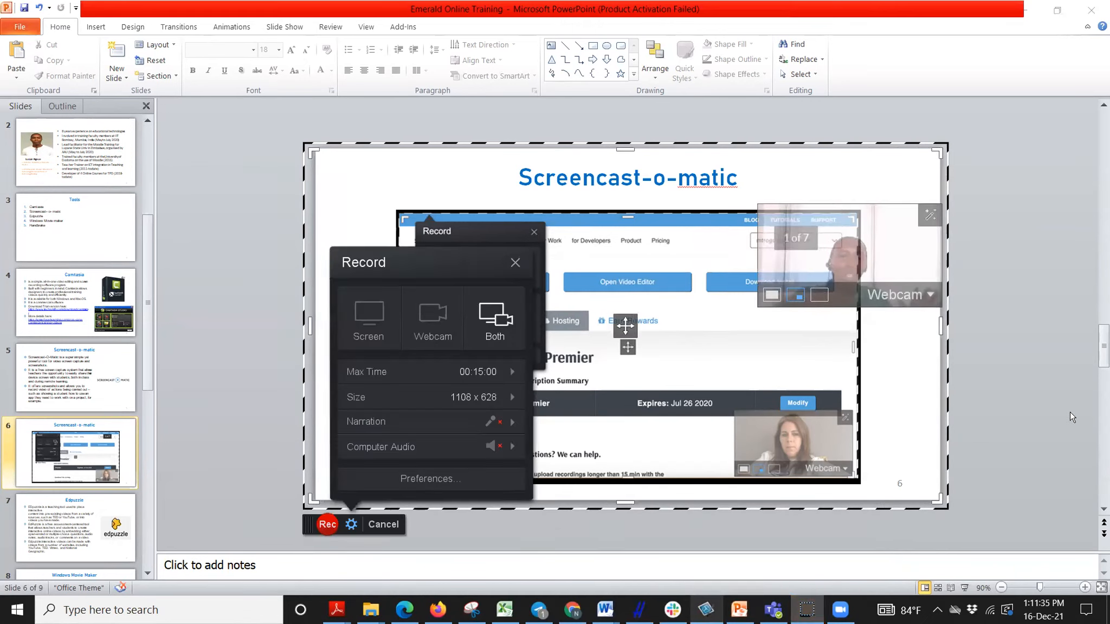
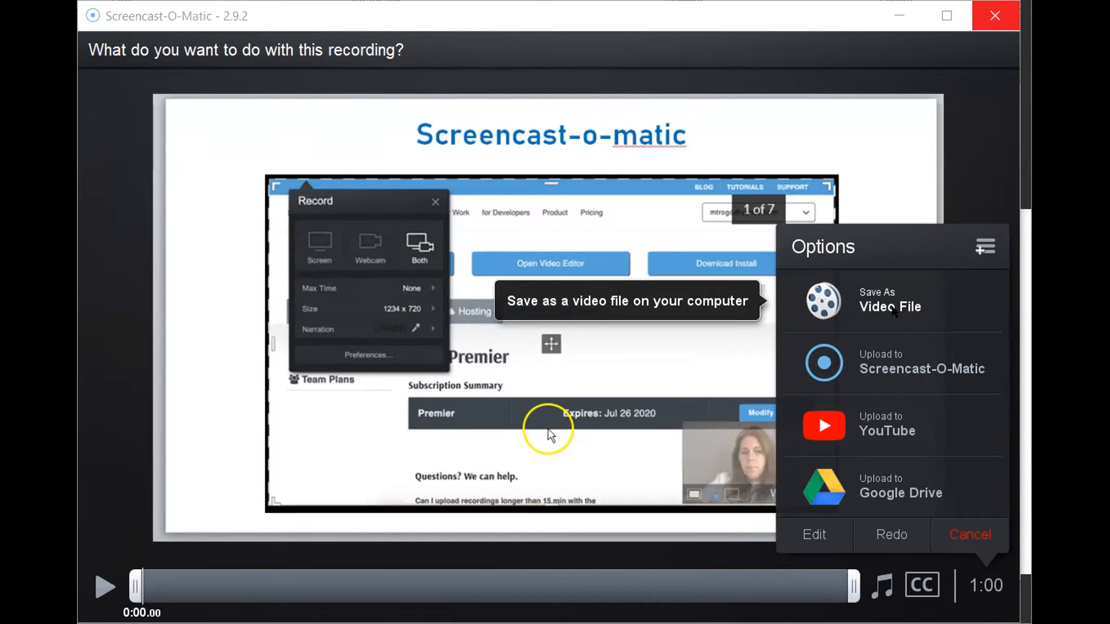
Choose to save the finished recording as a video file and name it "lesson 2"
click(895, 299)
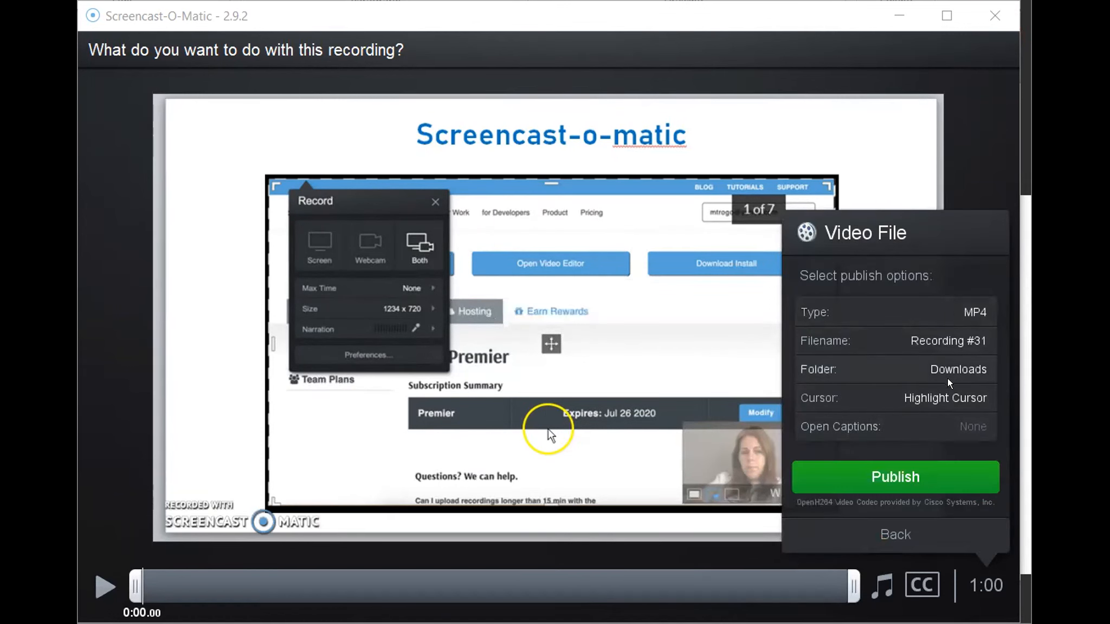
click(843, 340)
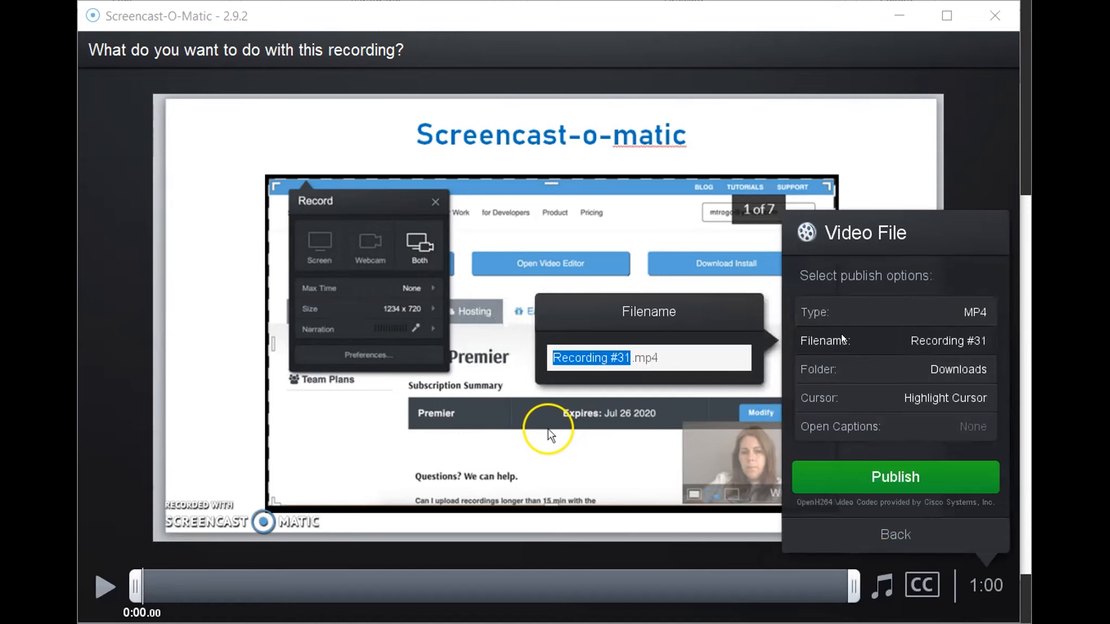
key(BackSpace)
text(less)
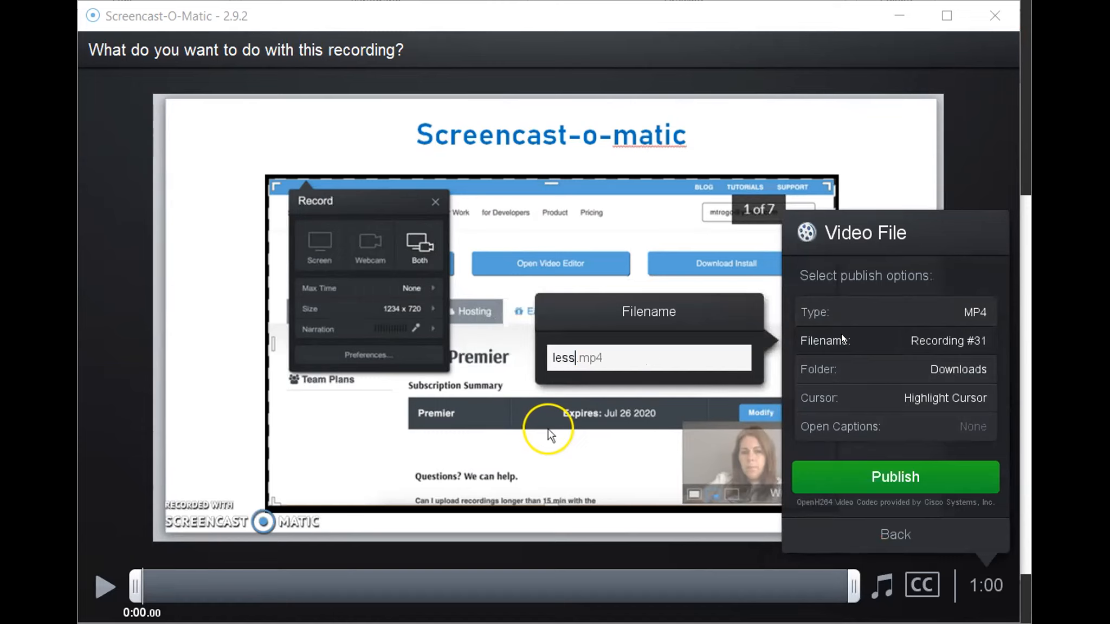
text(on 2)
key(Return)
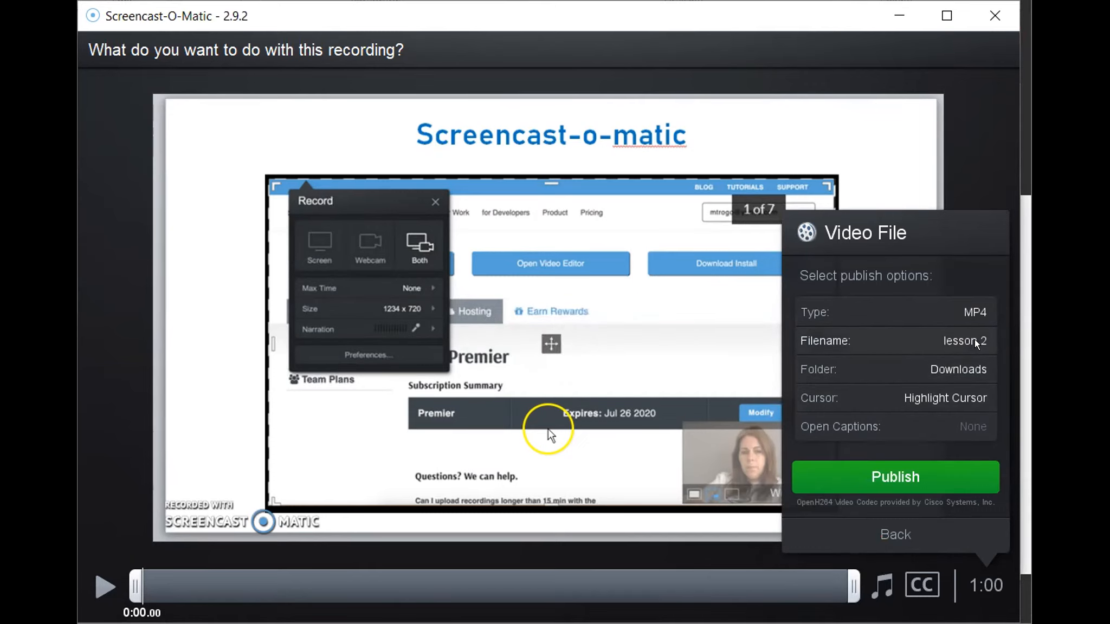
Set the Desktop as the destination folder and publish the video file
click(950, 369)
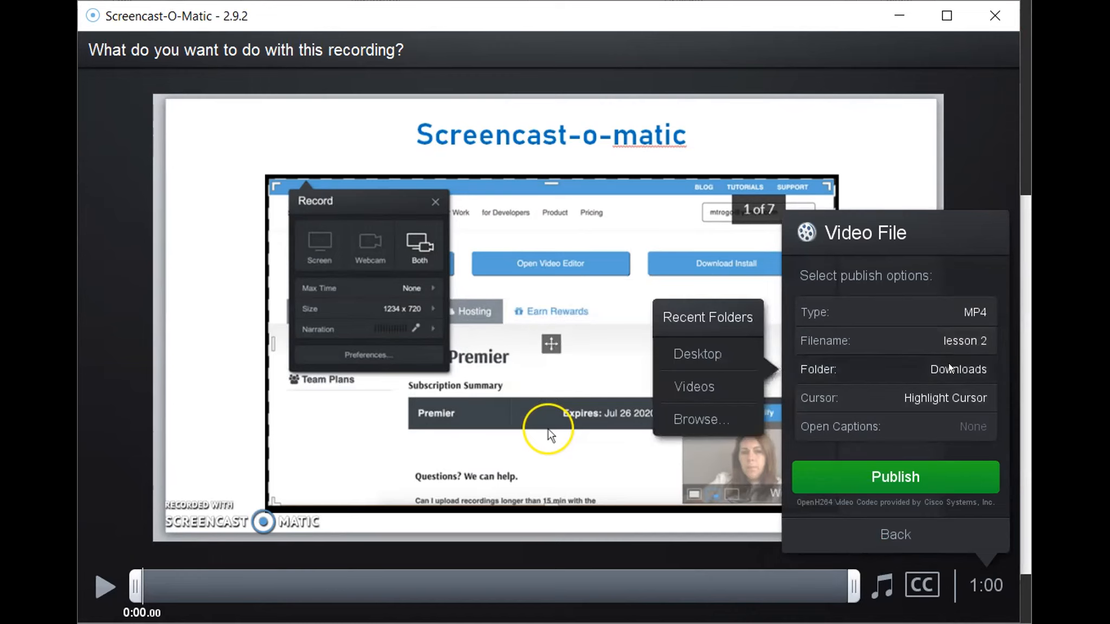
click(699, 350)
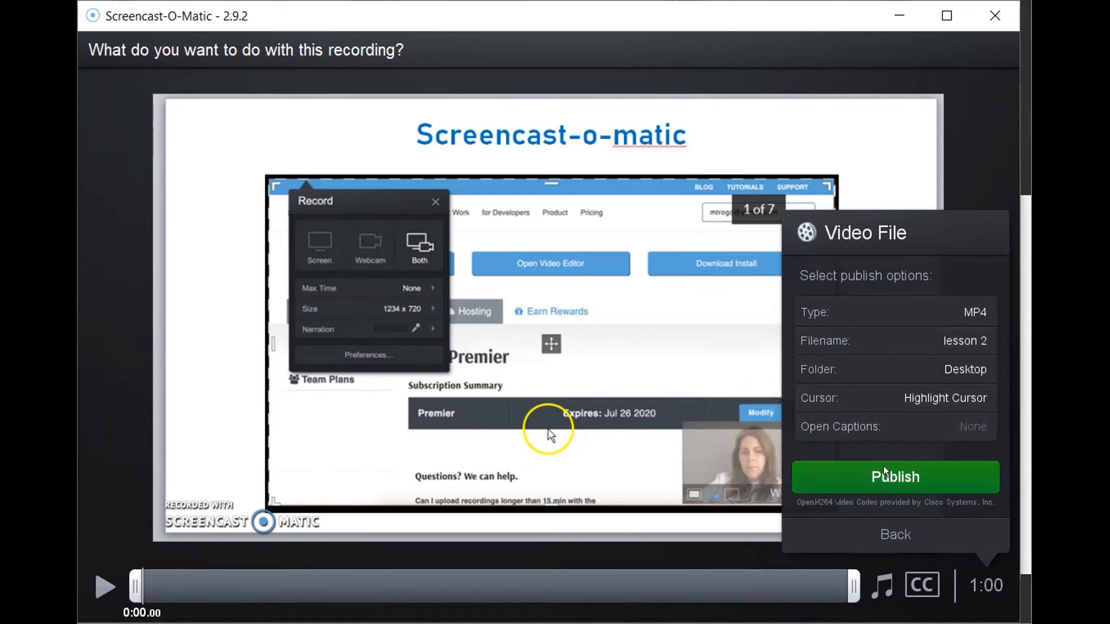
click(901, 475)
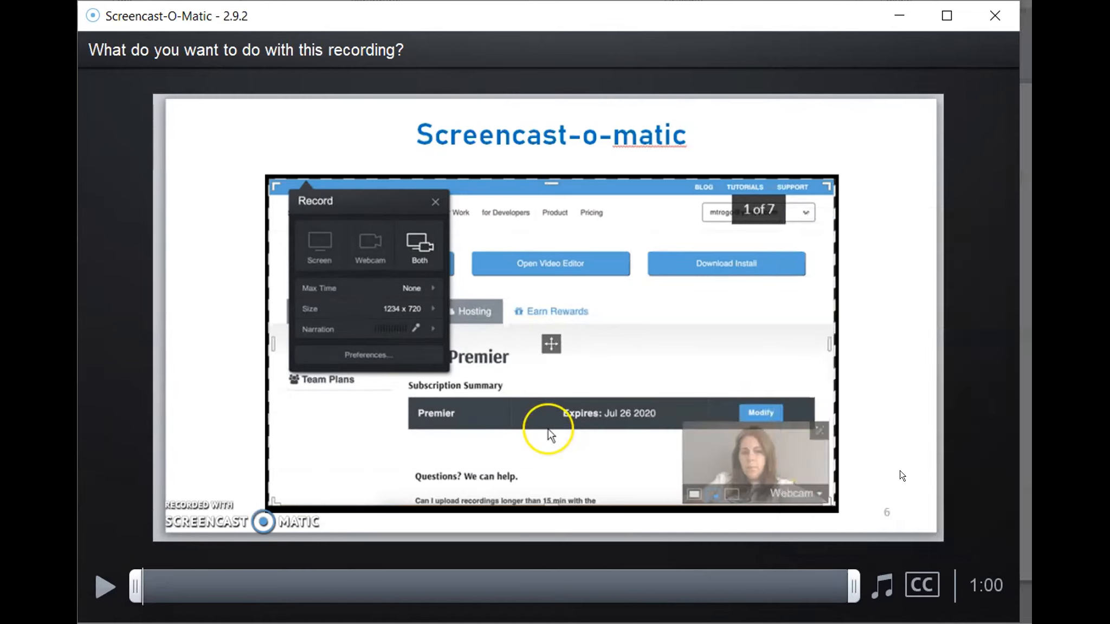
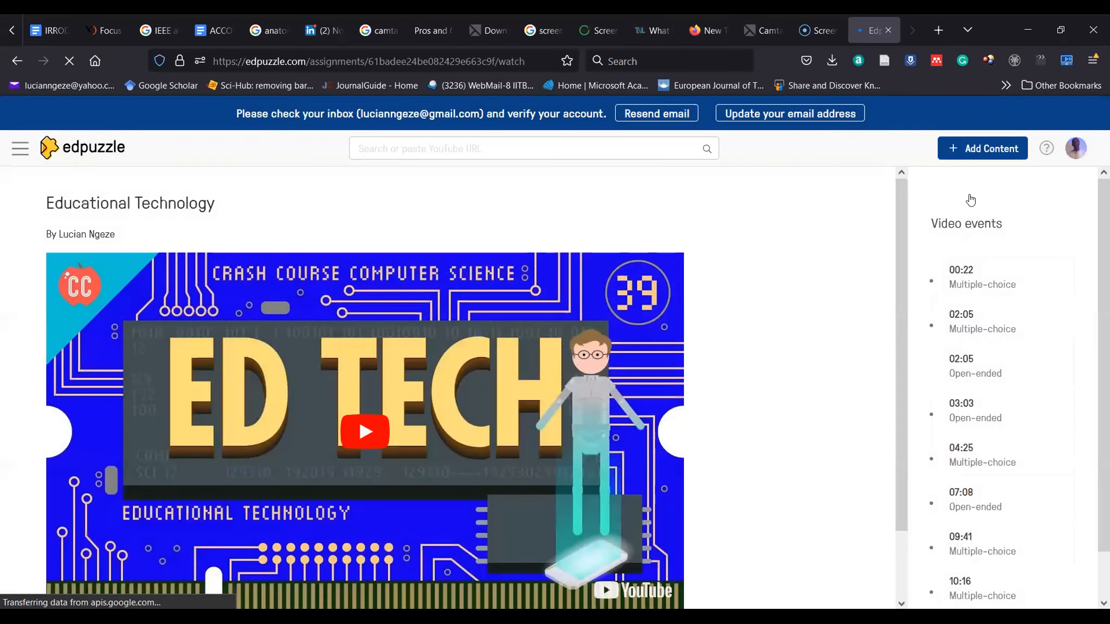
Log out of the current Edpuzzle account and open the sign-up page from the Edpuzzle homepage
click(1076, 147)
click(947, 214)
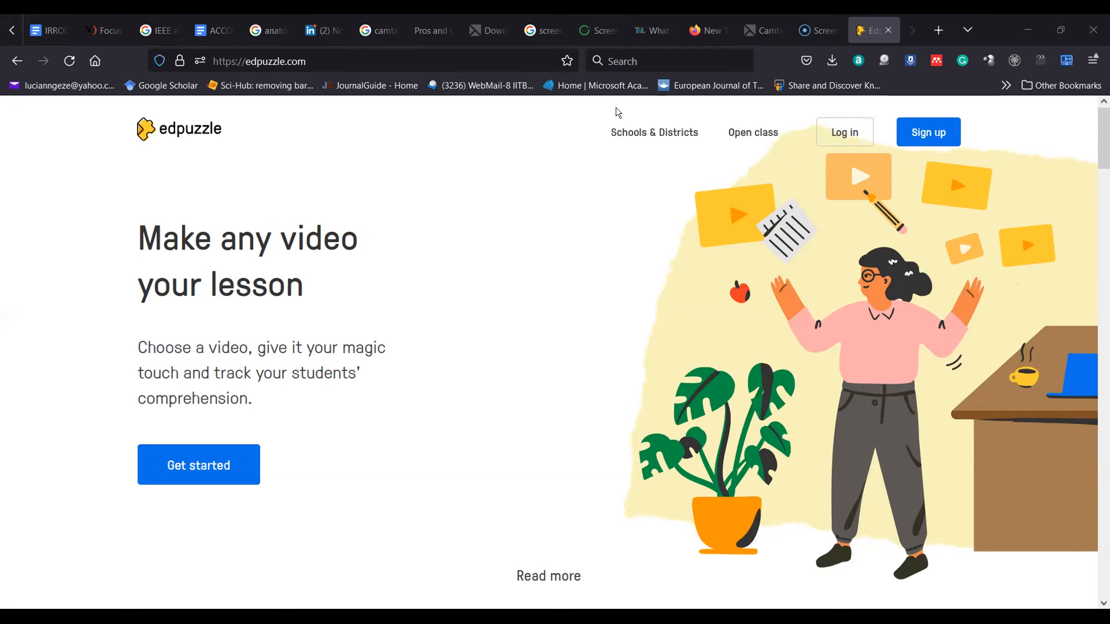
click(362, 60)
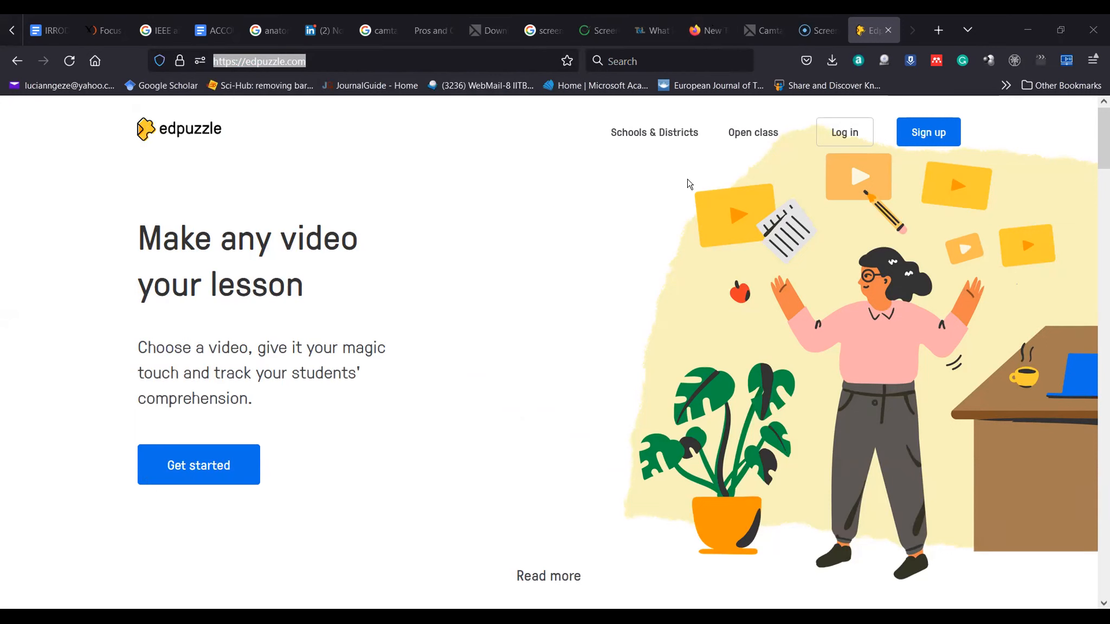
click(355, 244)
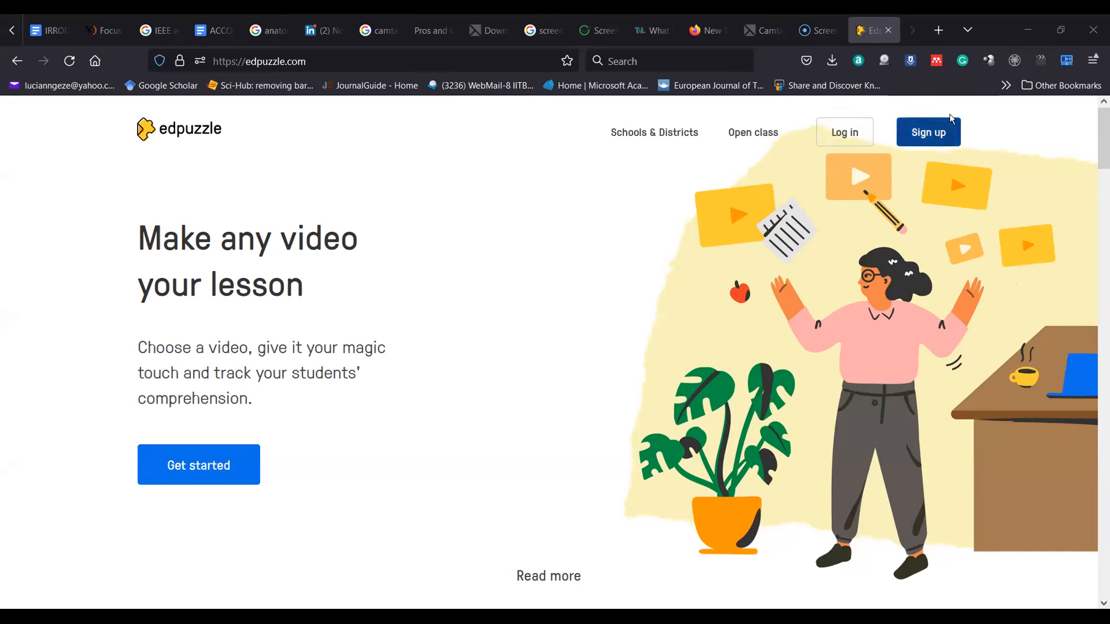
click(934, 134)
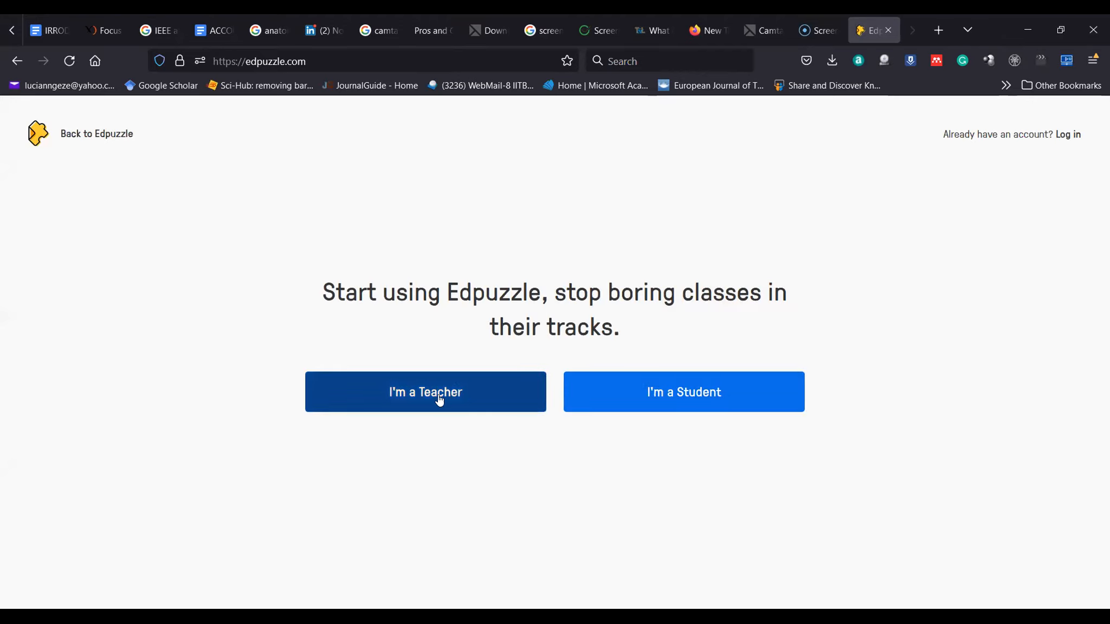
Choose the teacher account type, view the school's teacher list and open the Educational Technology class
click(398, 393)
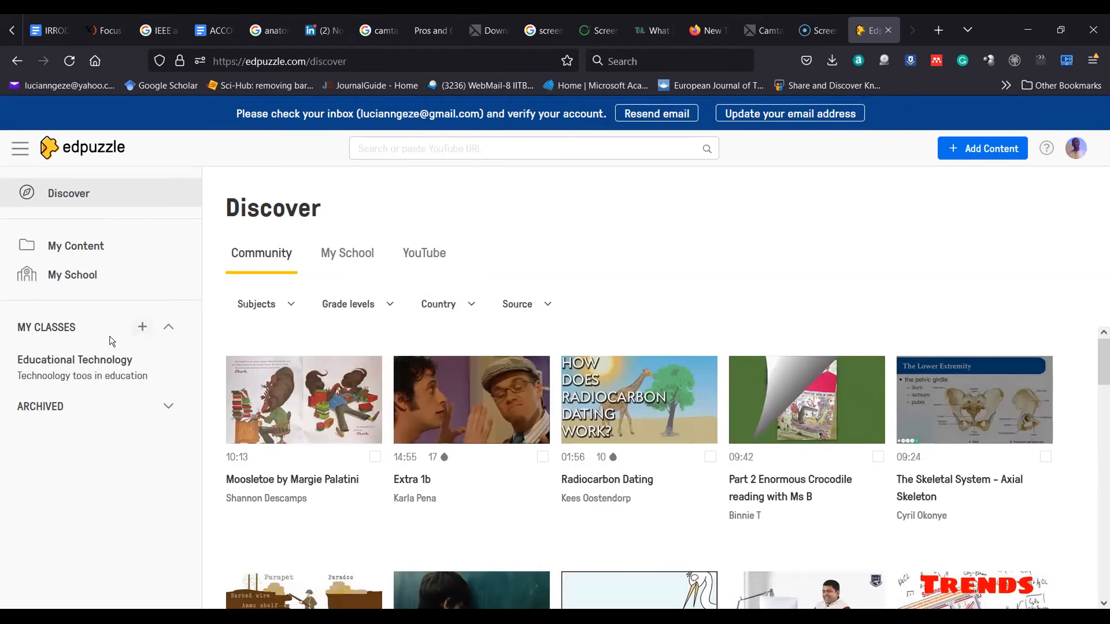
click(56, 367)
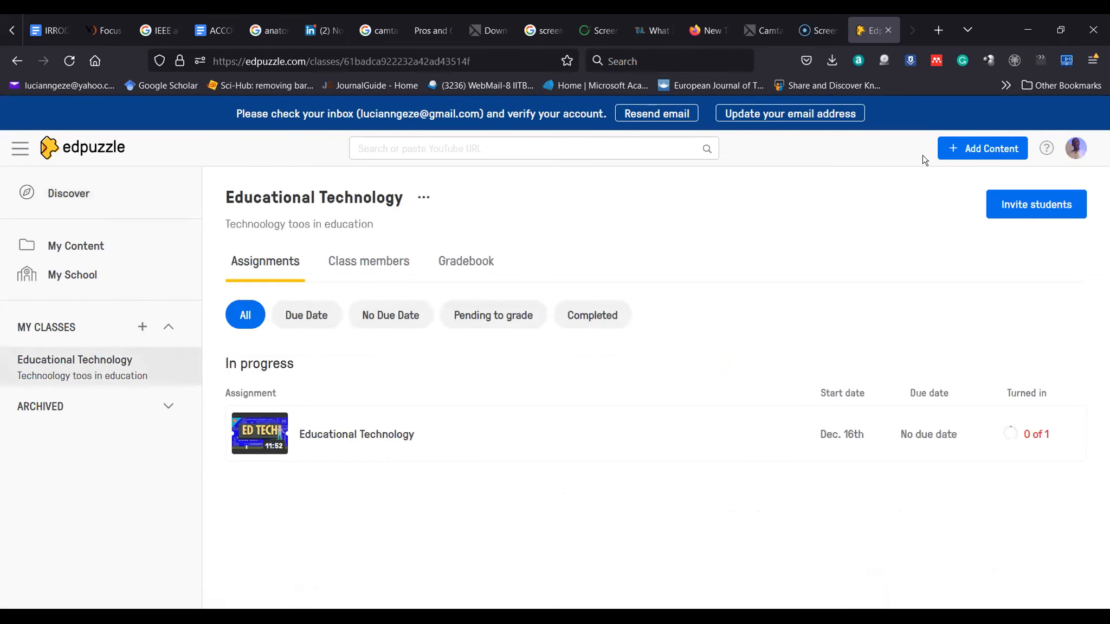
click(57, 277)
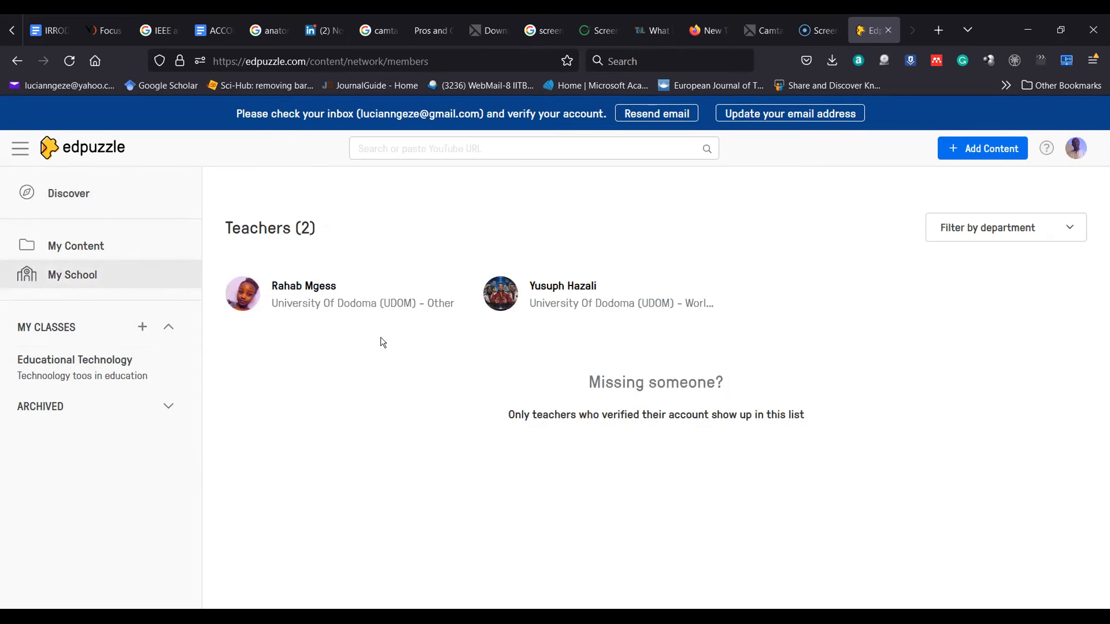
click(37, 377)
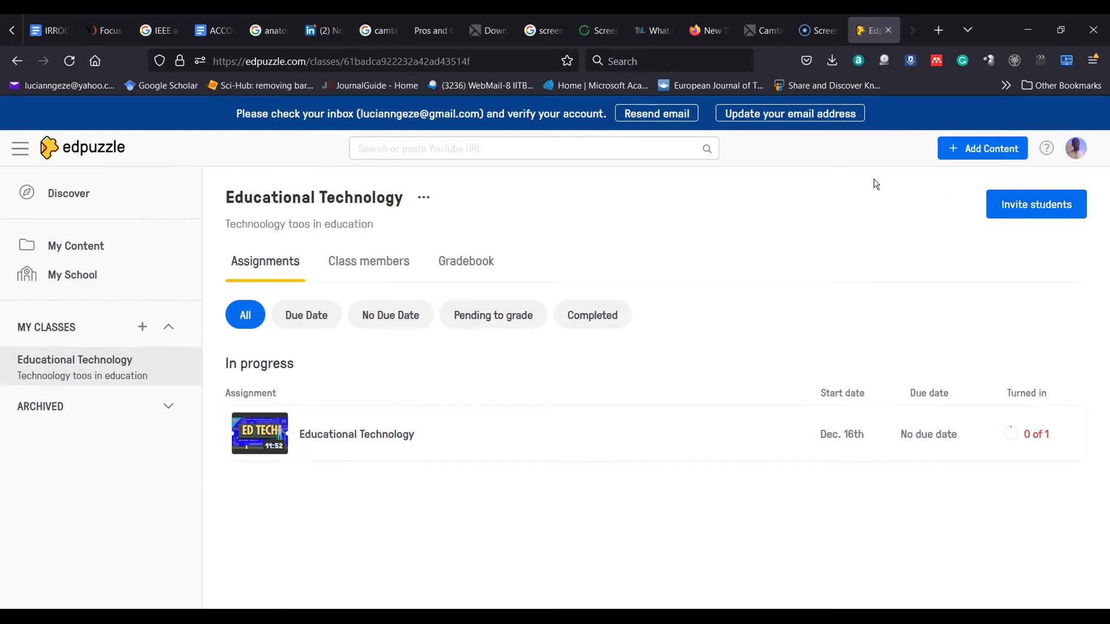
Check the archived classes, the video search field and the options for adding content
click(654, 143)
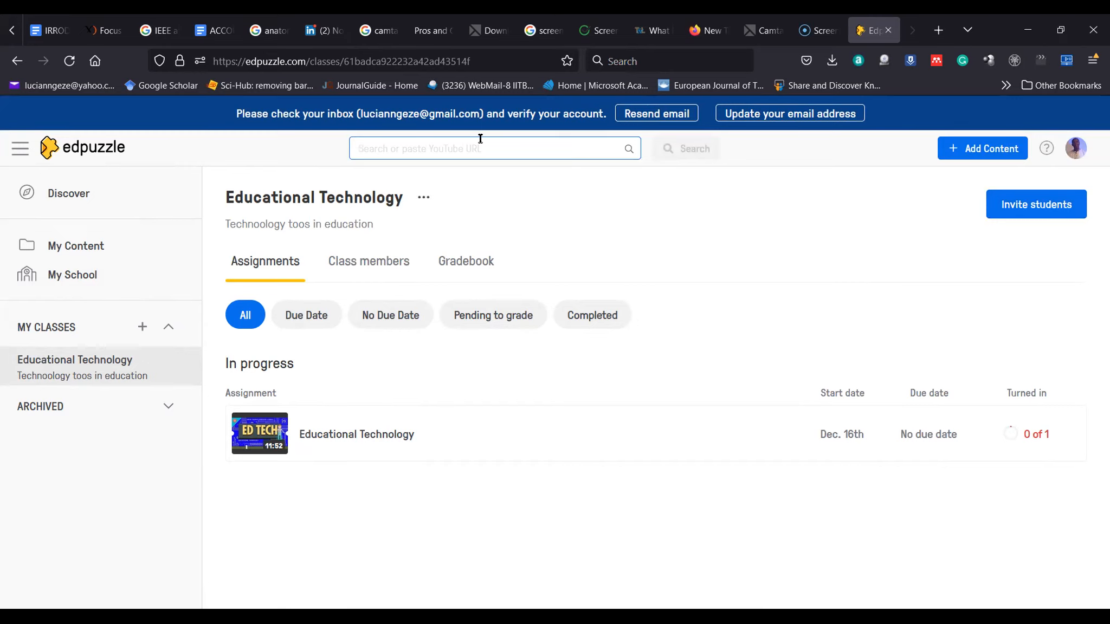
click(170, 409)
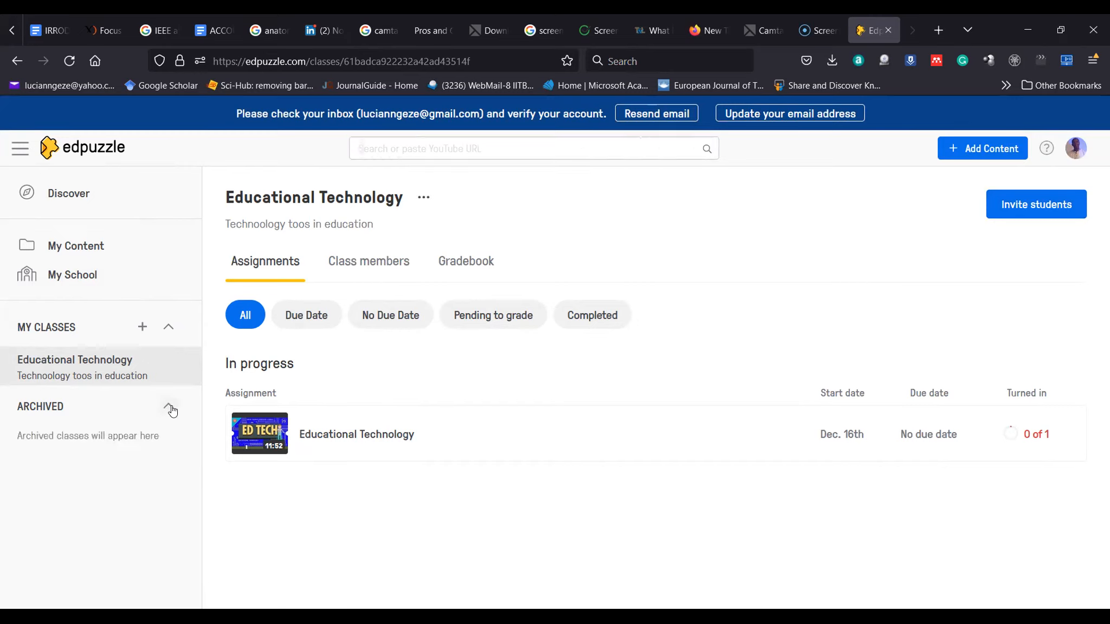
click(170, 409)
click(604, 153)
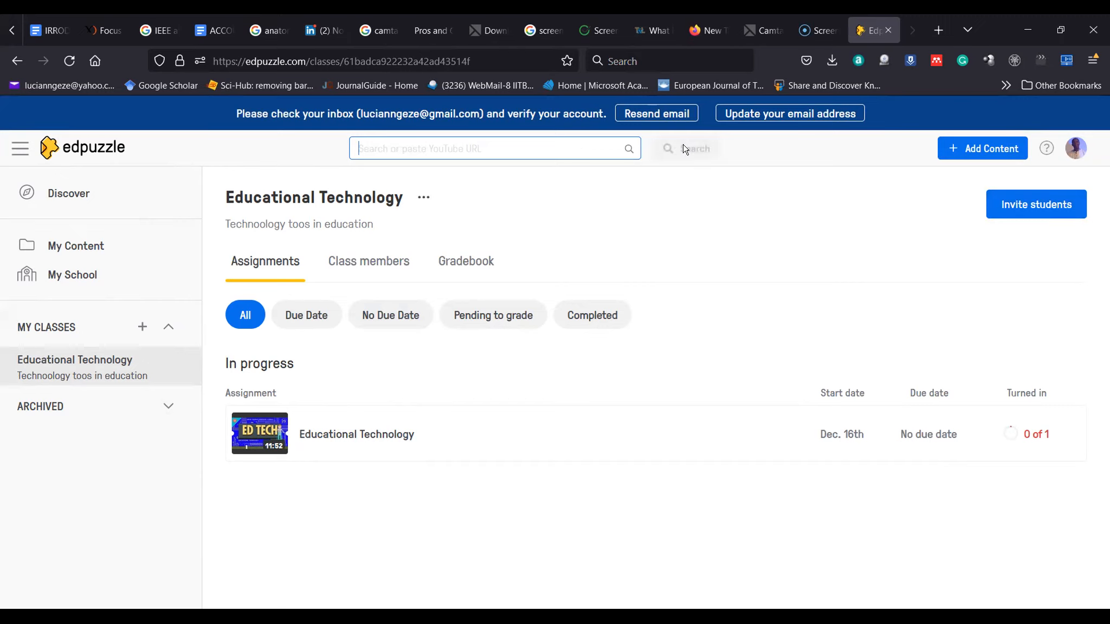
click(975, 151)
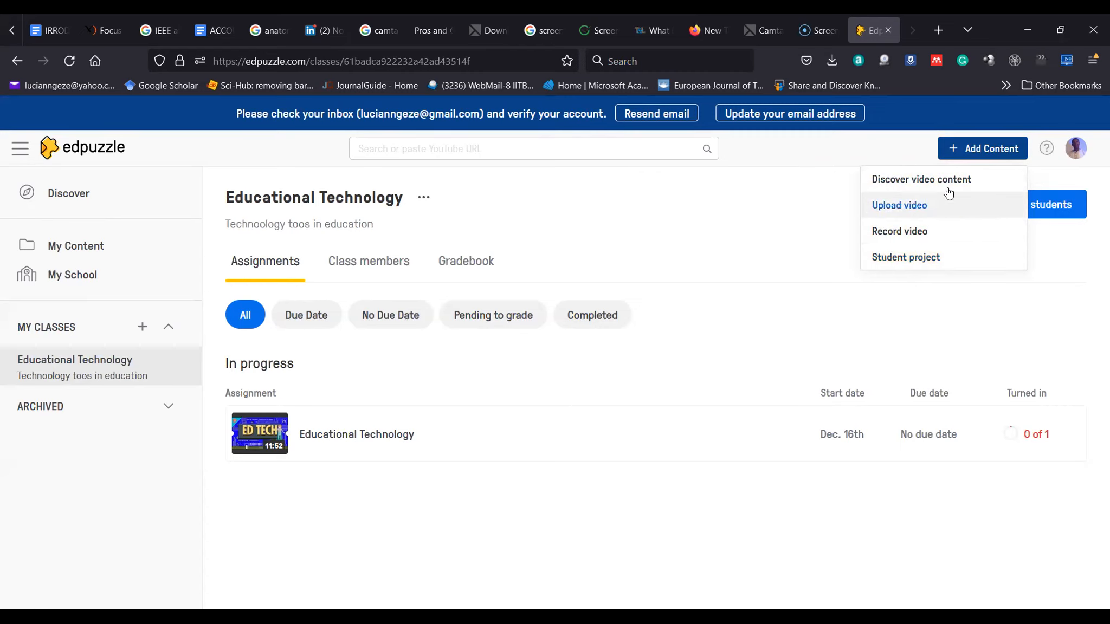
Search Edpuzzle's video content for "human reproduction"
click(657, 150)
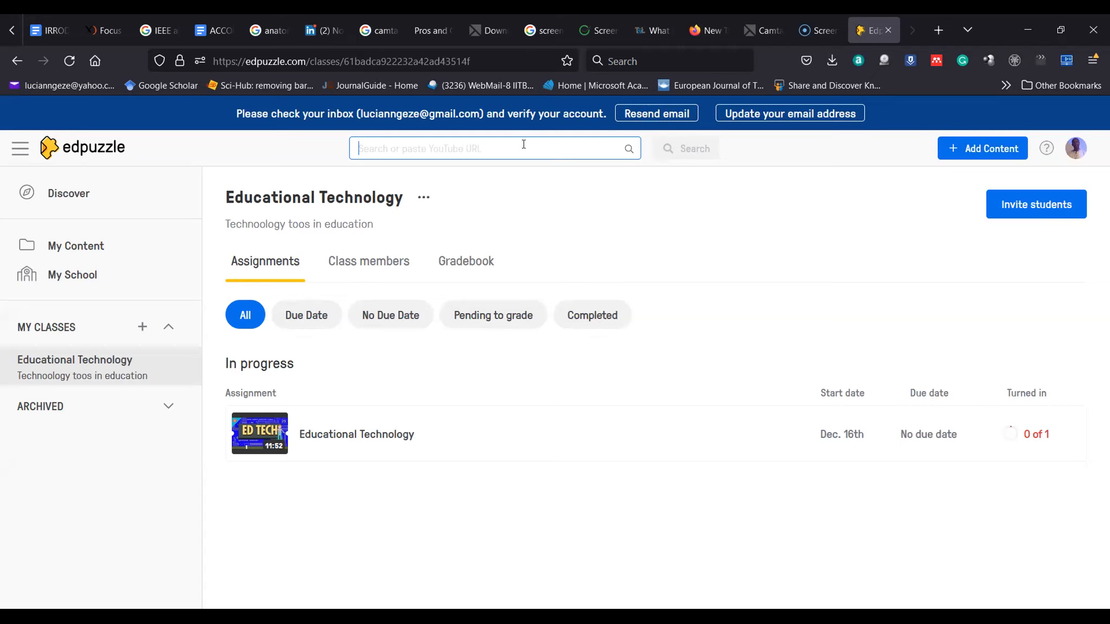
text(reproduction)
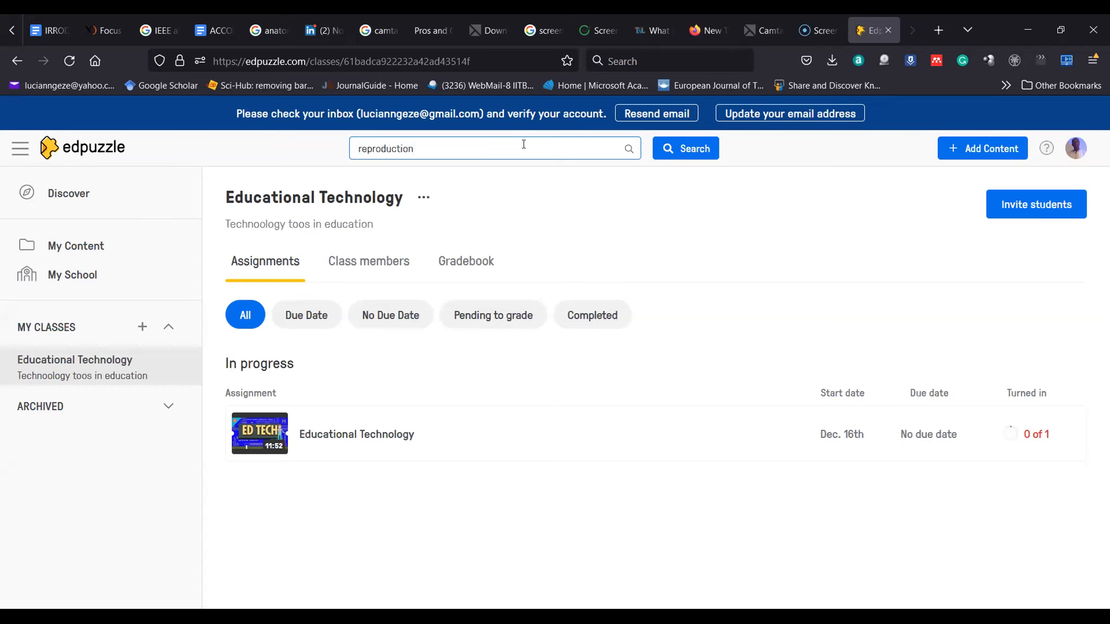
click(360, 148)
text(human)
click(685, 155)
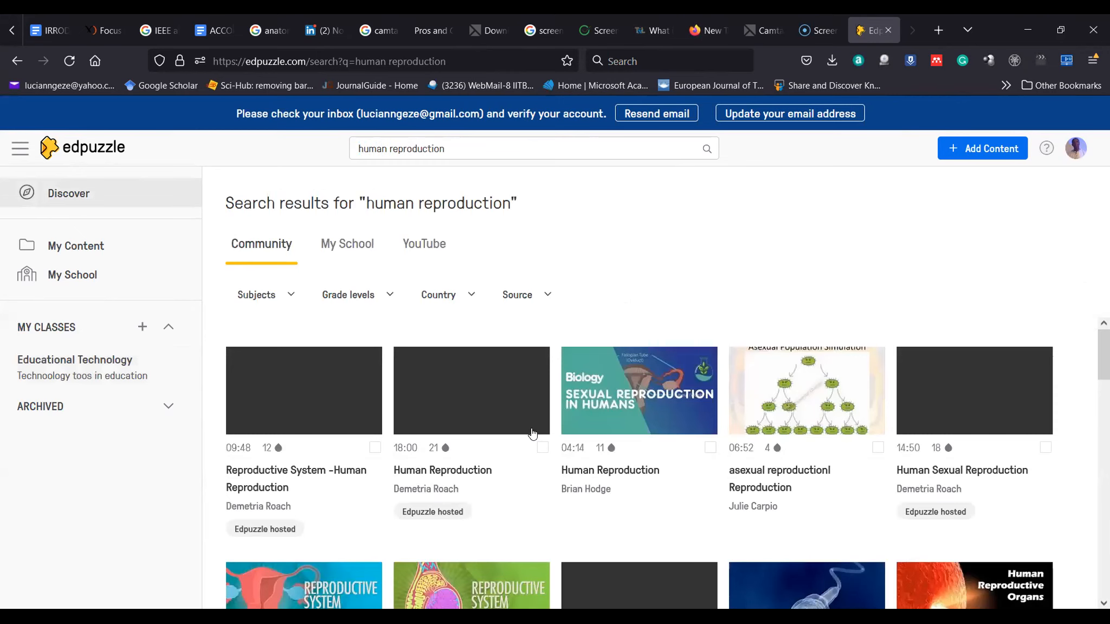
Browse the community results and open the 04:03 "Human Reproductive System" video
scroll(445, 412, down, 5)
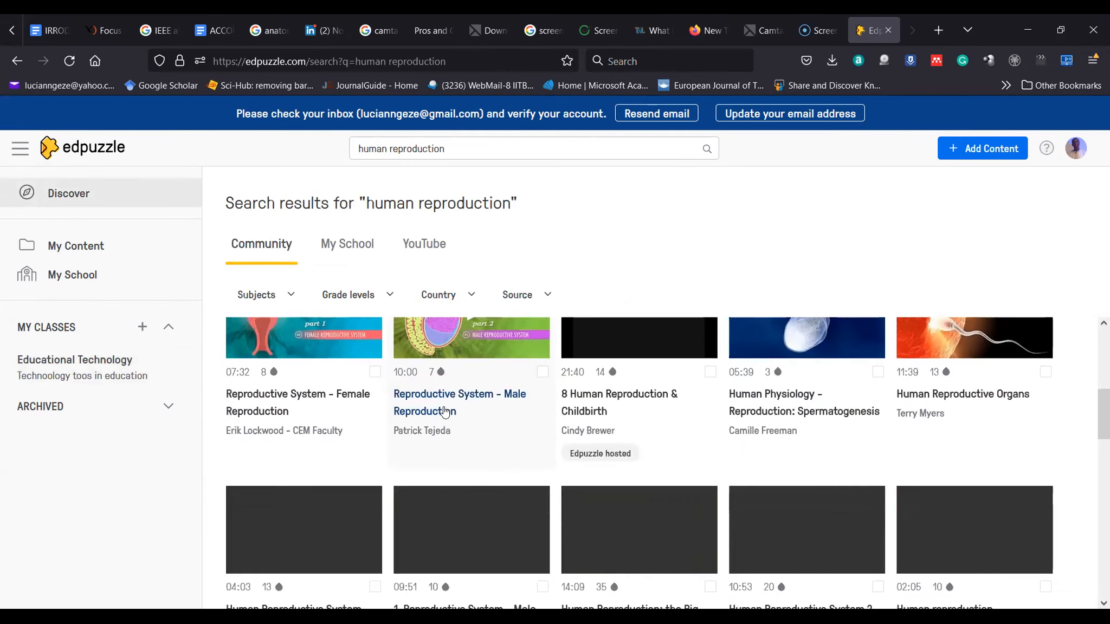
scroll(444, 412, down, 5)
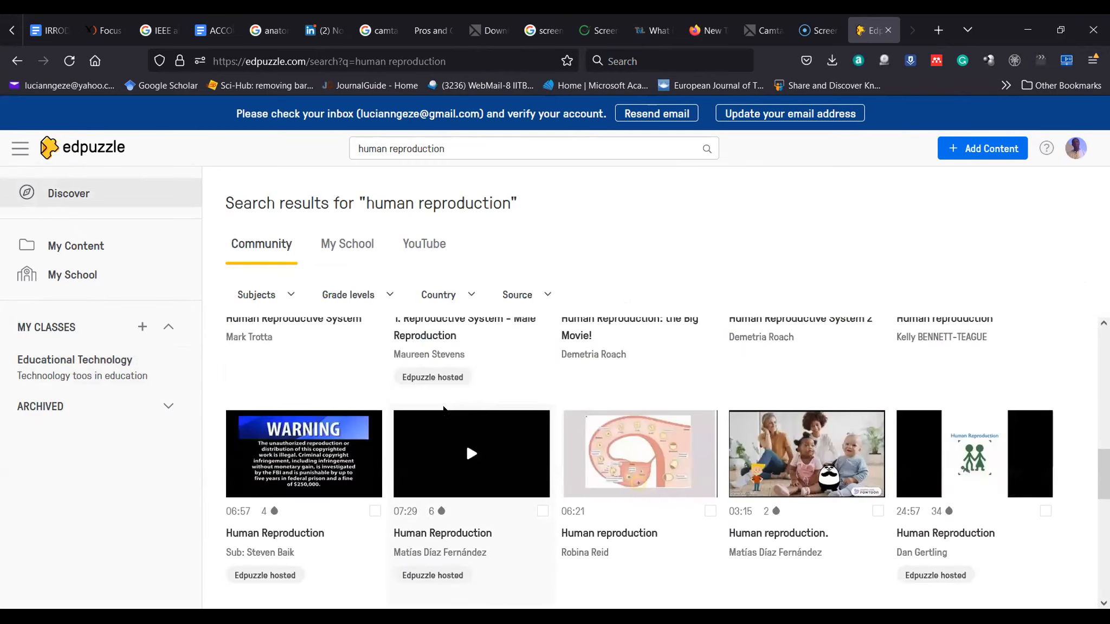
scroll(444, 412, up, 8)
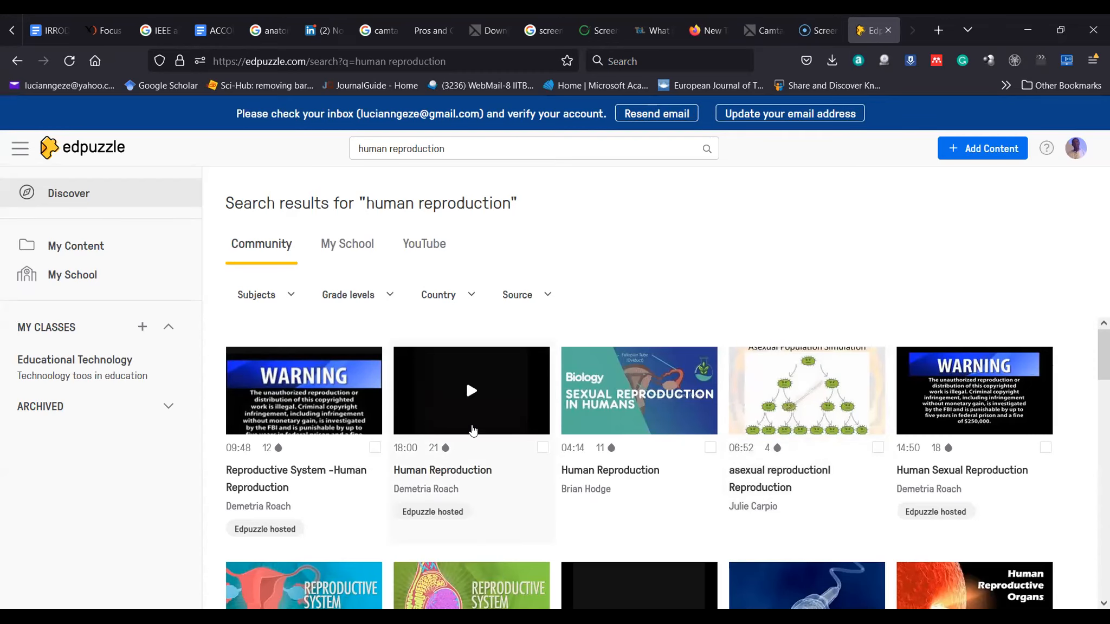
scroll(472, 430, down, 6)
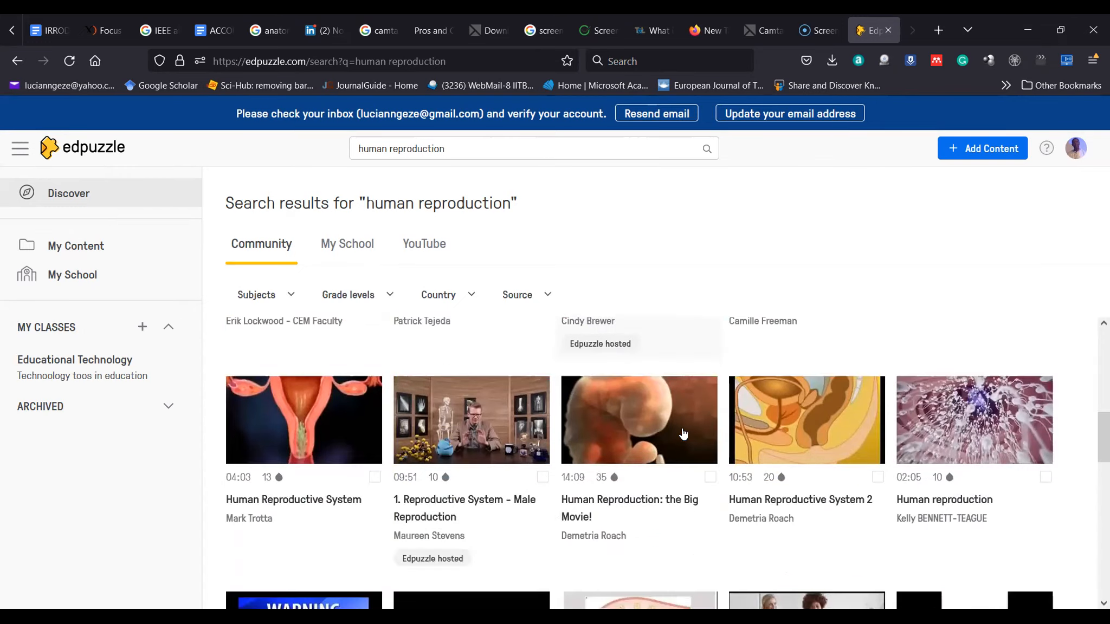
scroll(330, 421, up, 3)
scroll(296, 538, down, 2)
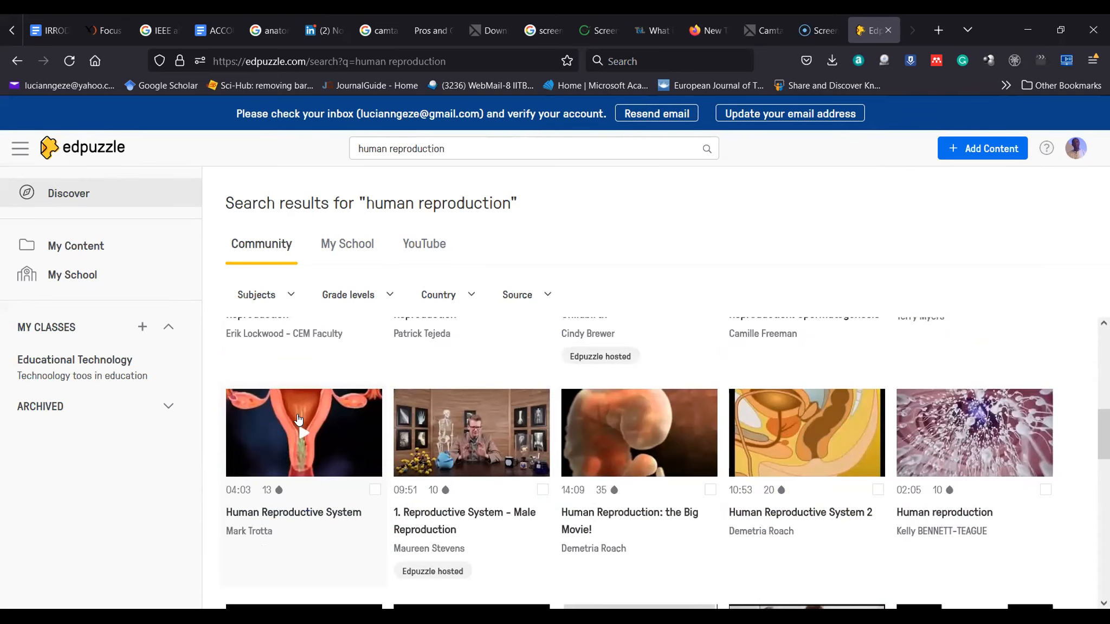
click(296, 413)
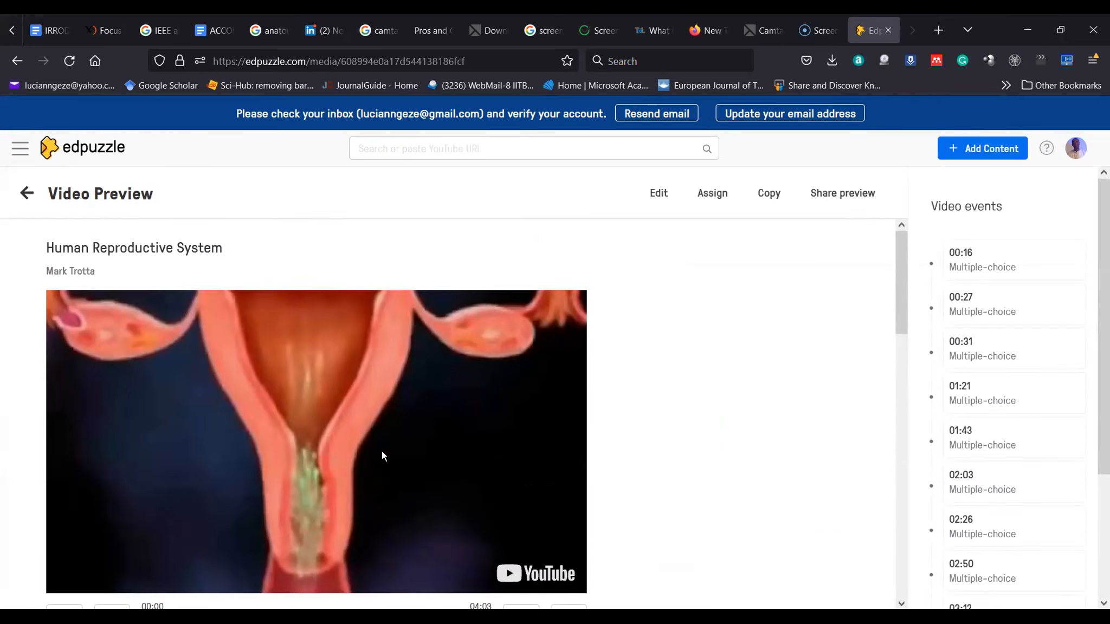
Preview the video's playback and question markers, replaying from the start, jumping ahead to about 00:54 and pausing
scroll(388, 445, down, 5)
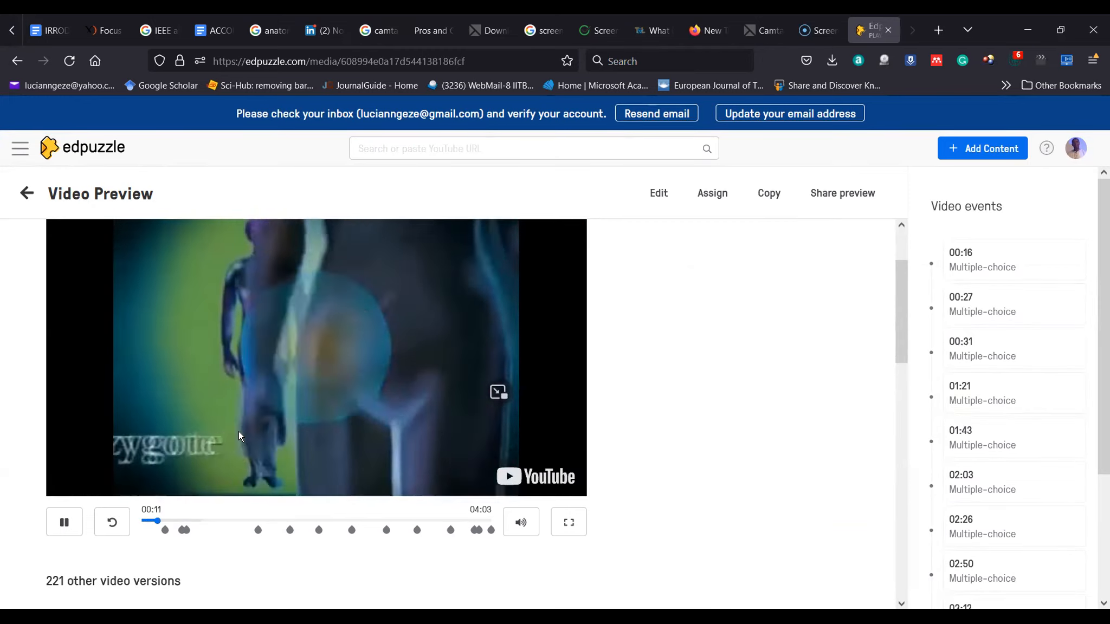
click(62, 522)
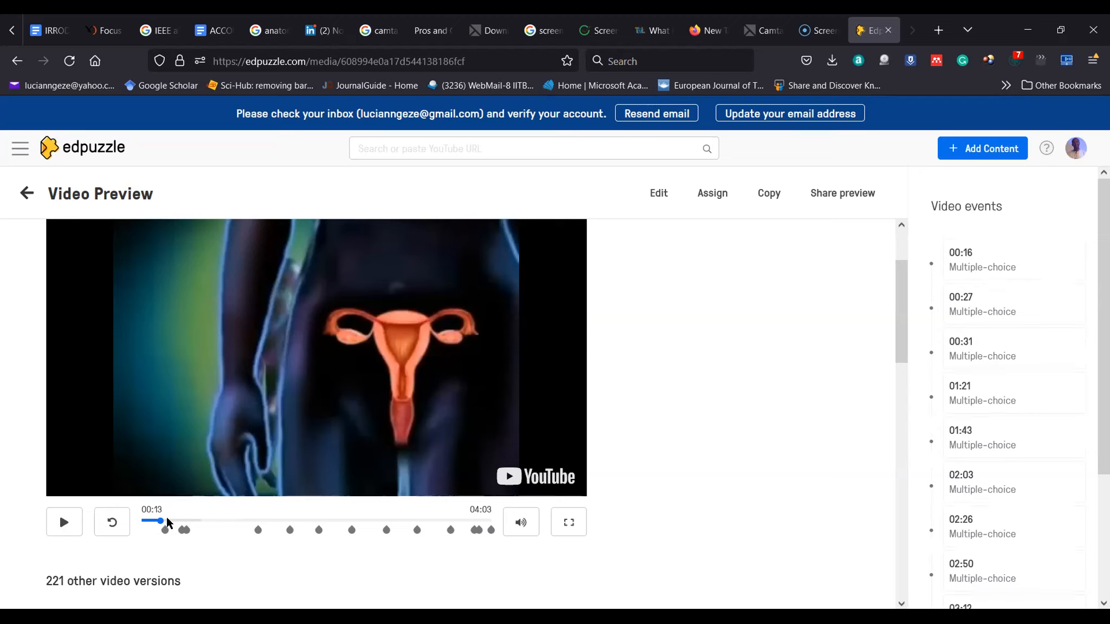
drag(163, 523, 151, 526)
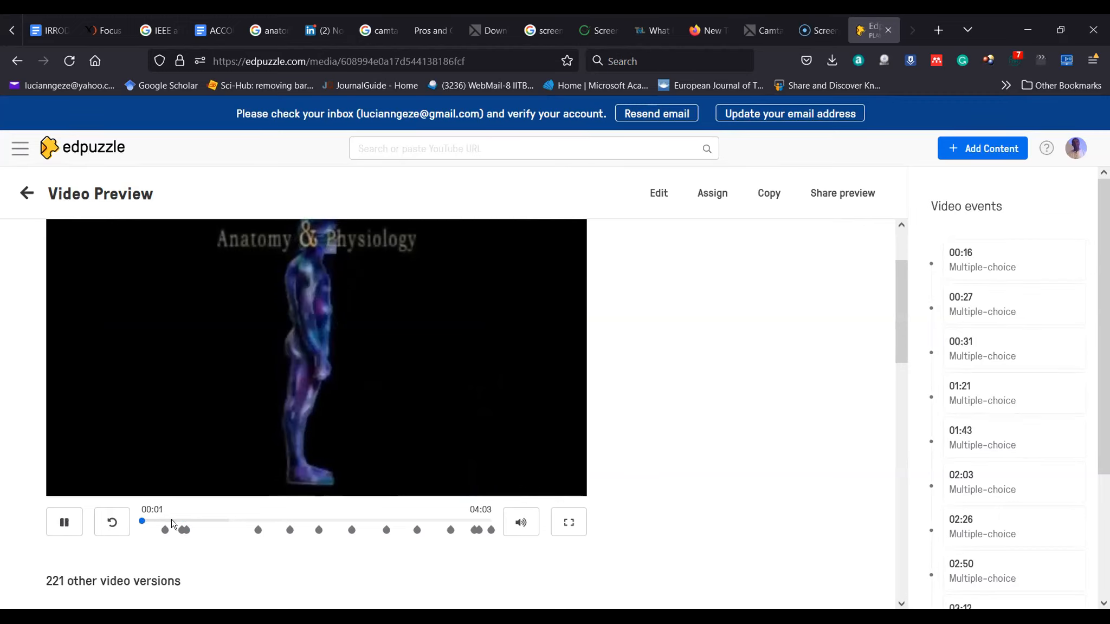
click(218, 522)
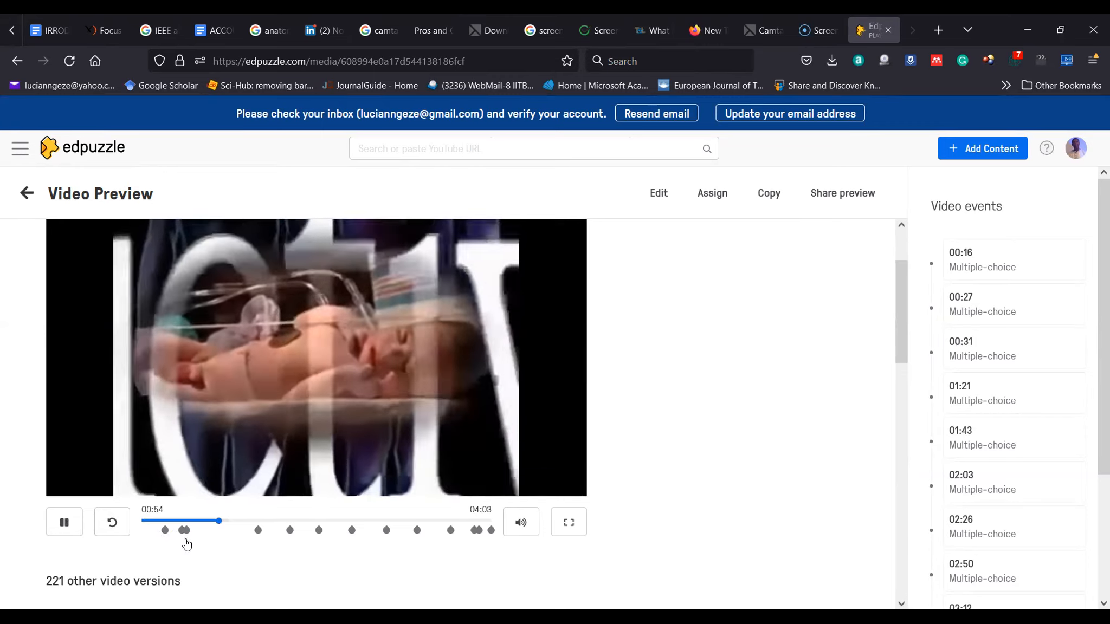
click(64, 523)
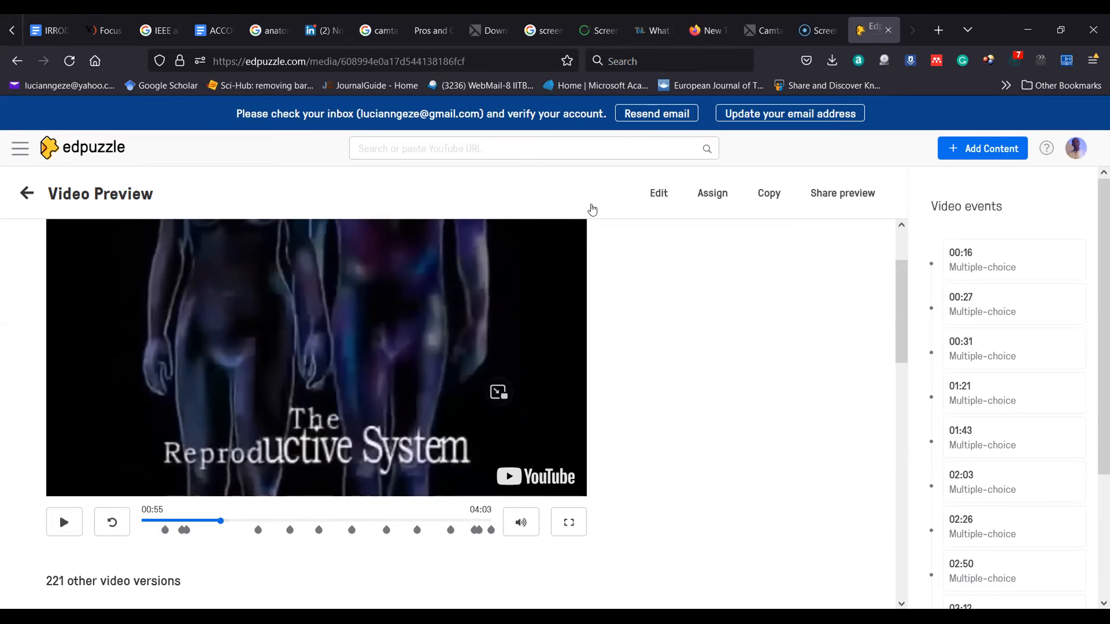
Open the video for editing and move the cut timeline's playhead to 01:06
click(659, 195)
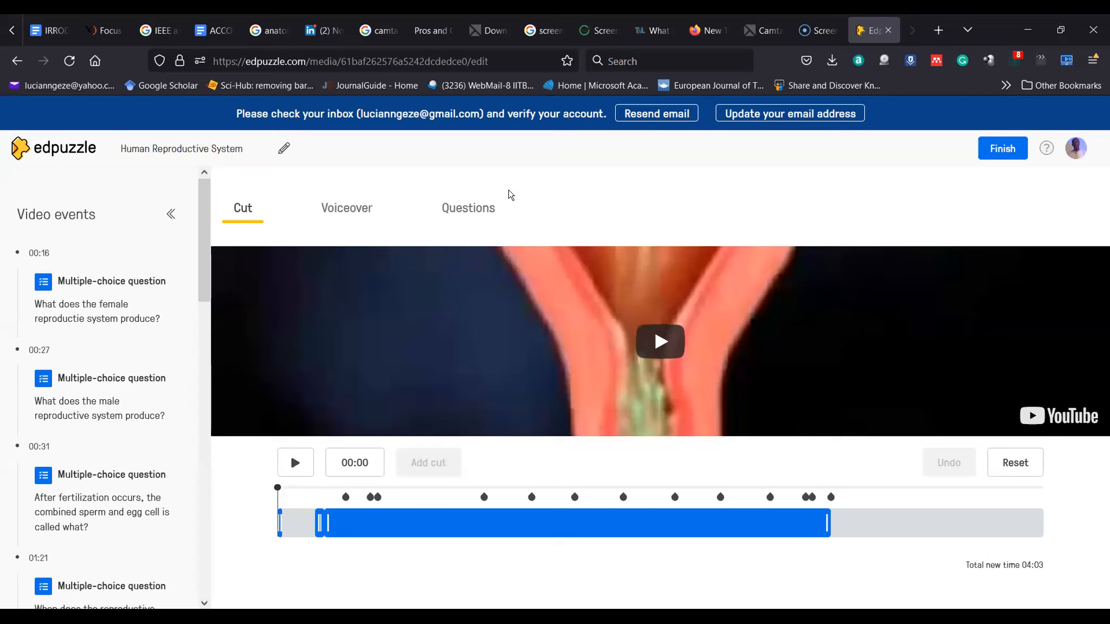
click(277, 488)
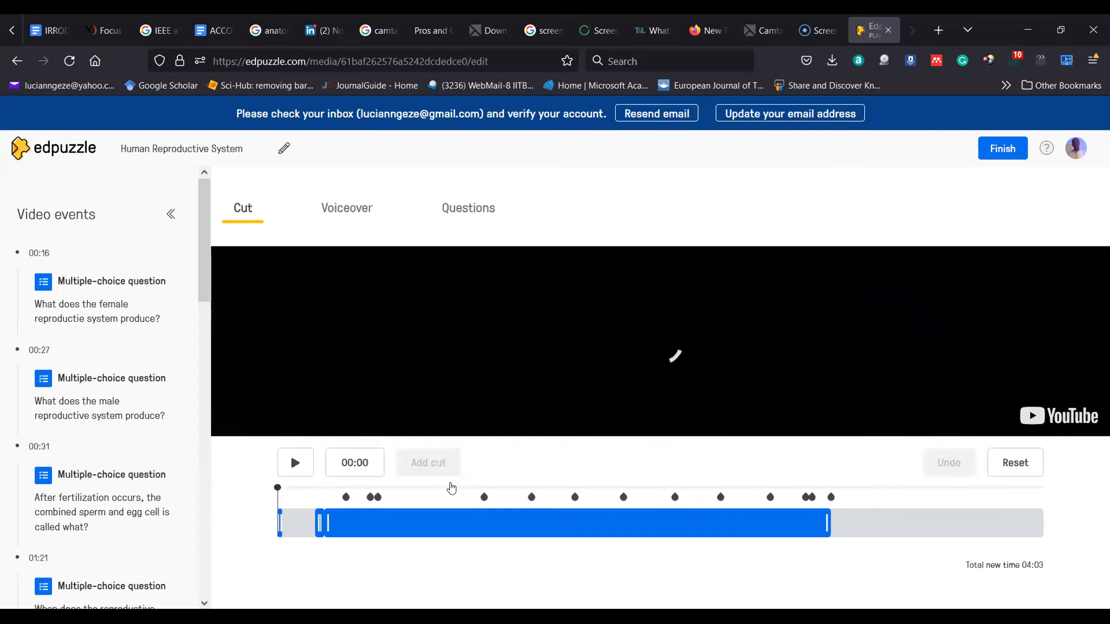
click(418, 489)
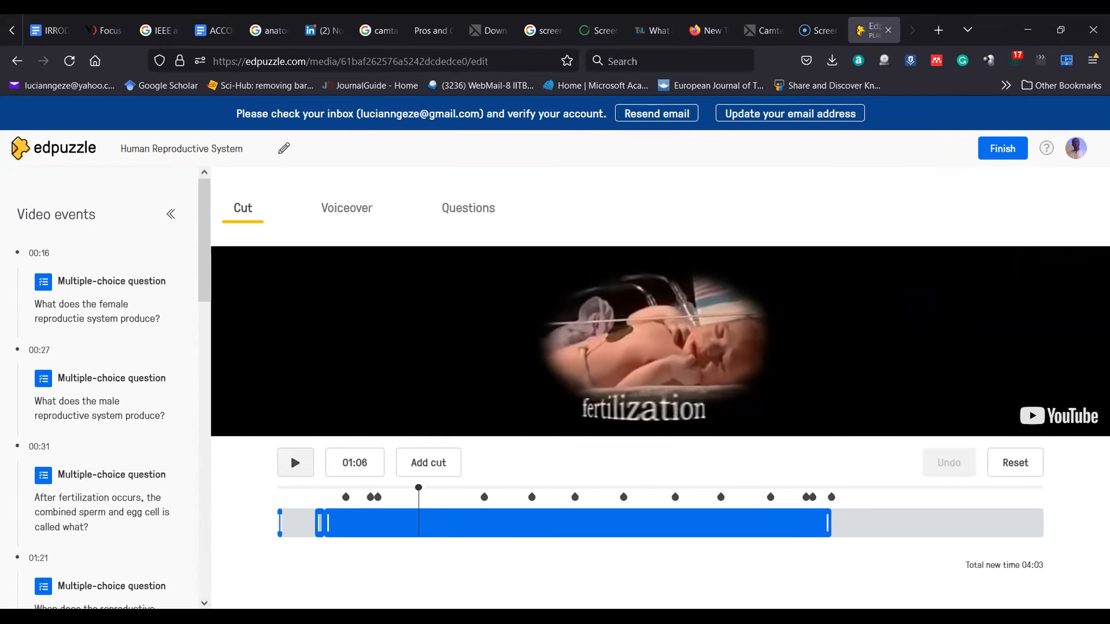
Add and save an open-ended question at 00:50 asking "what is happening at this point?"
click(466, 239)
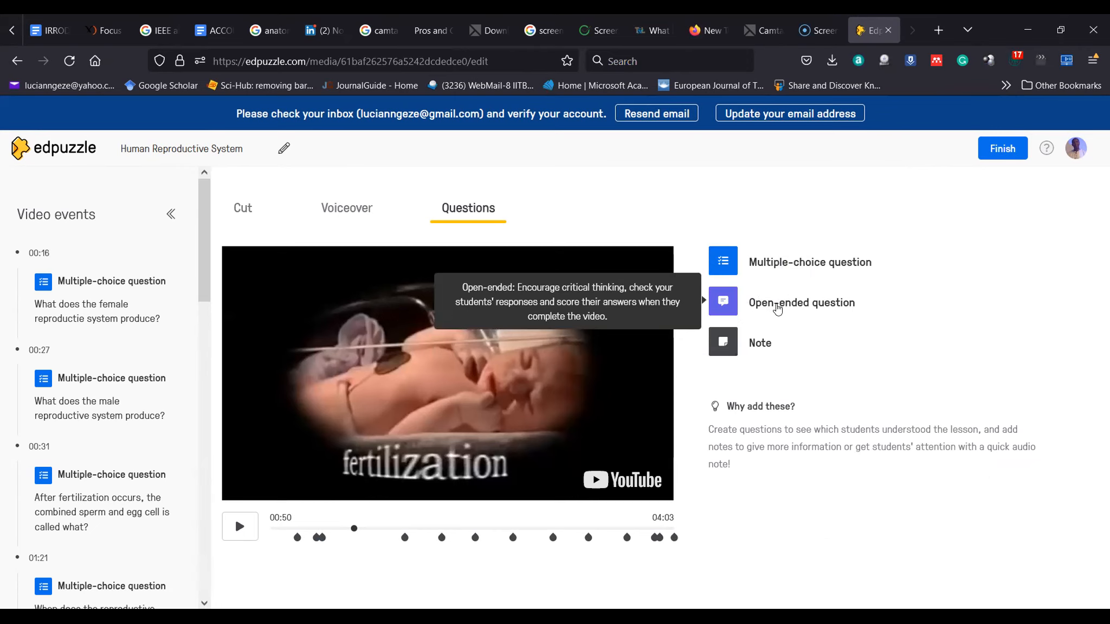
click(777, 306)
click(770, 343)
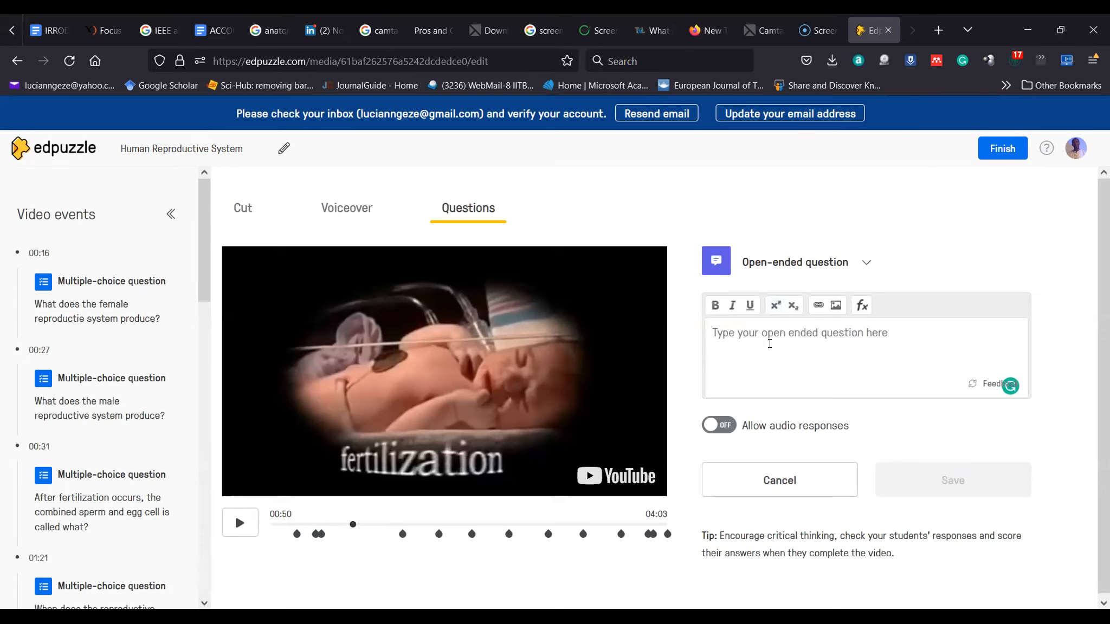
text(what is hape)
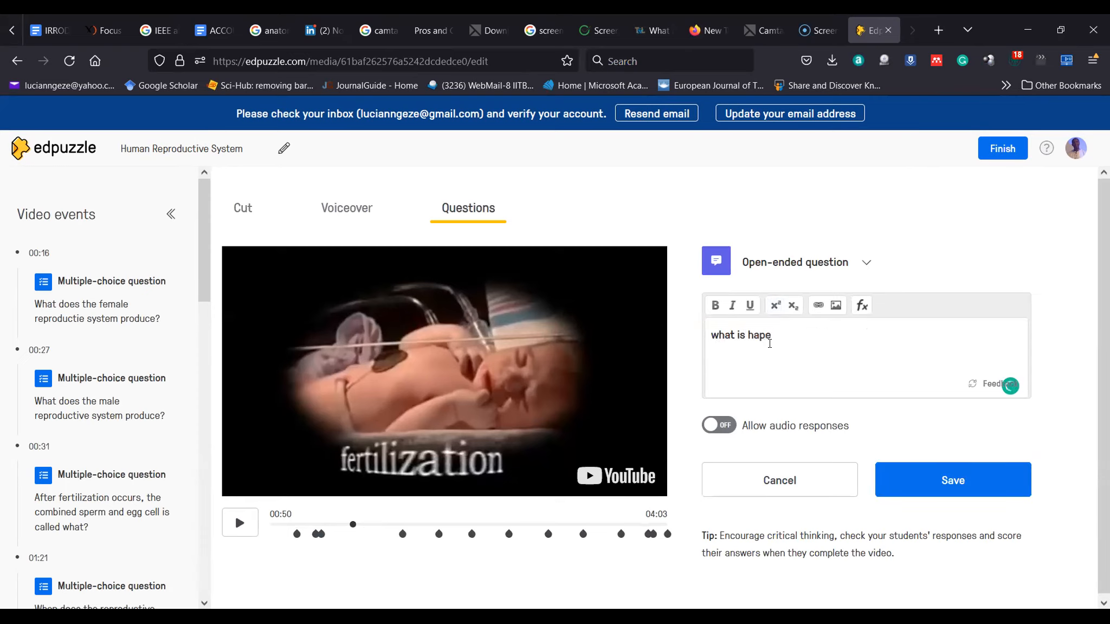
key(BackSpace)
text(pening at this point)
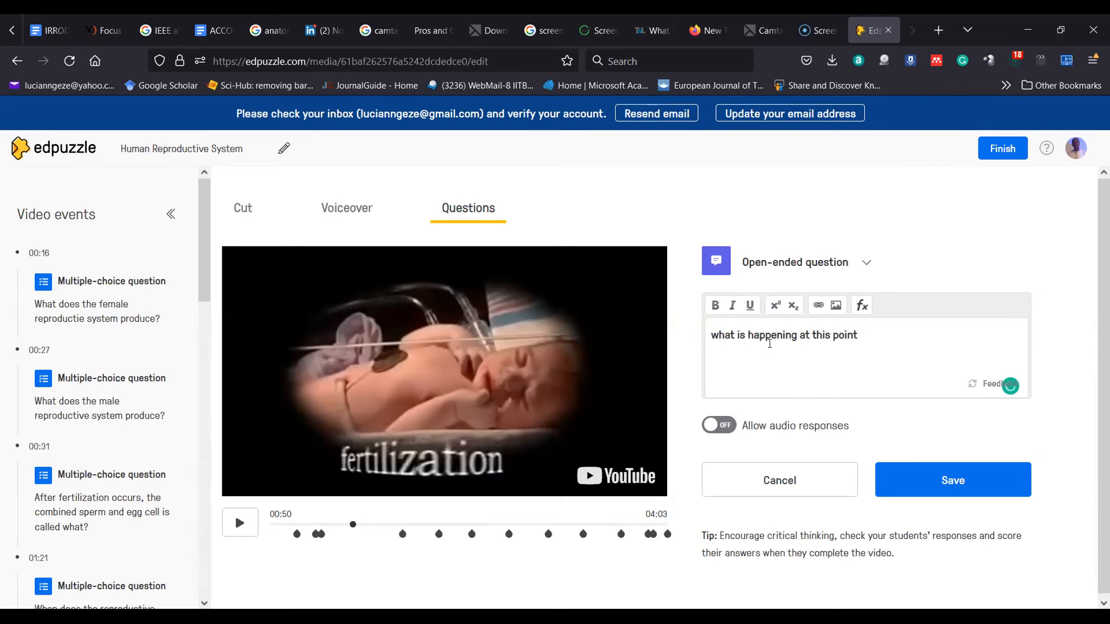
text(?)
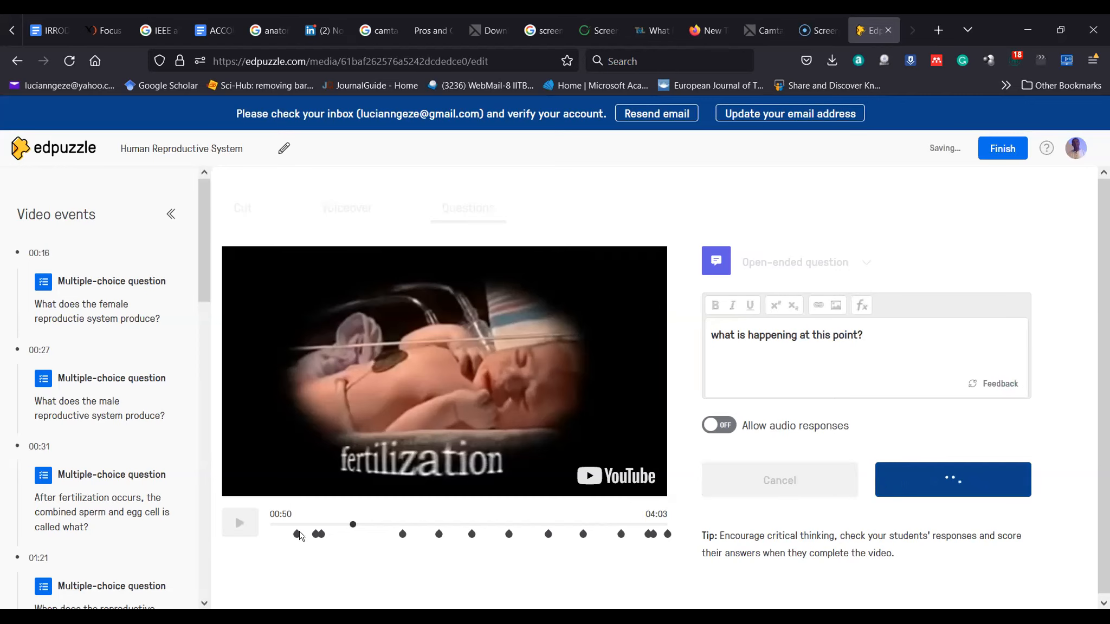
Review the list of questions in the video, finish editing and look over the resulting video preview
click(354, 530)
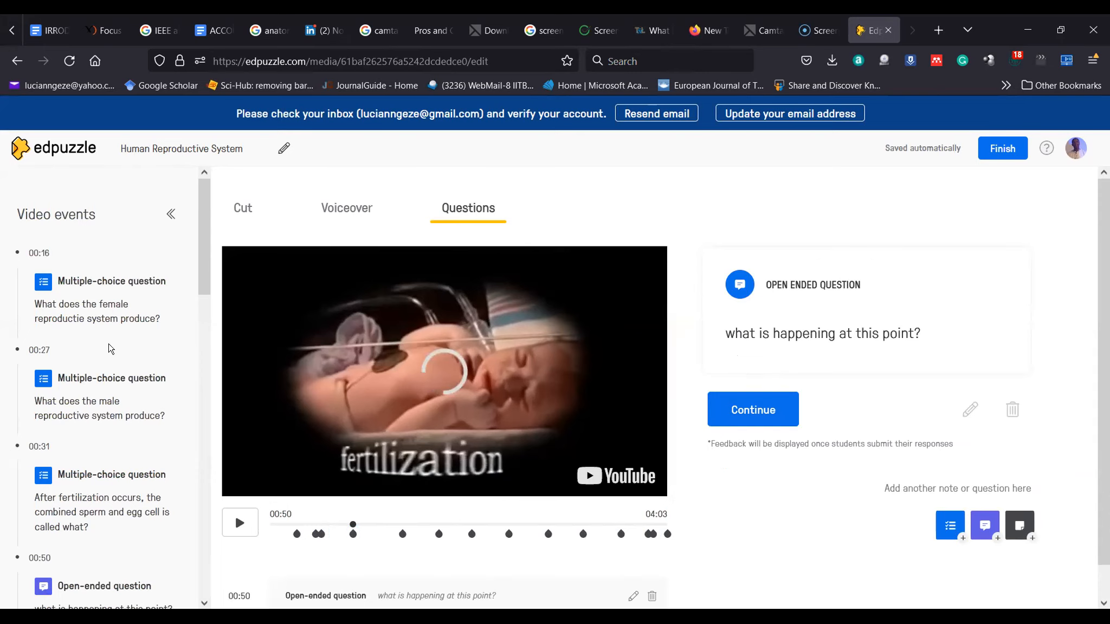
scroll(111, 348, down, 15)
scroll(109, 349, up, 15)
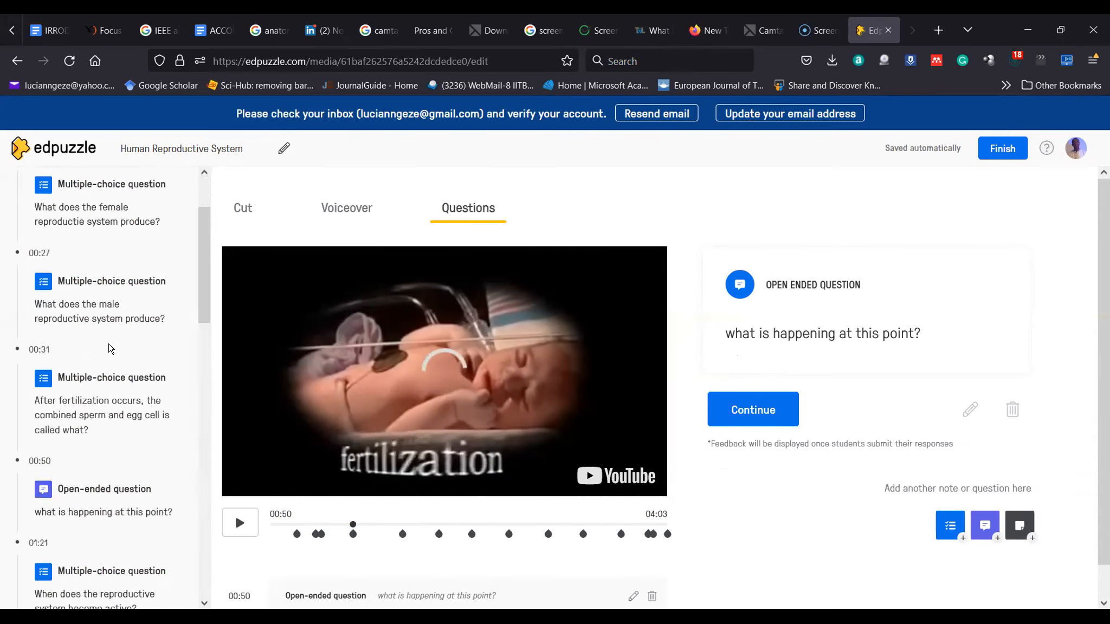
scroll(106, 263, down, 3)
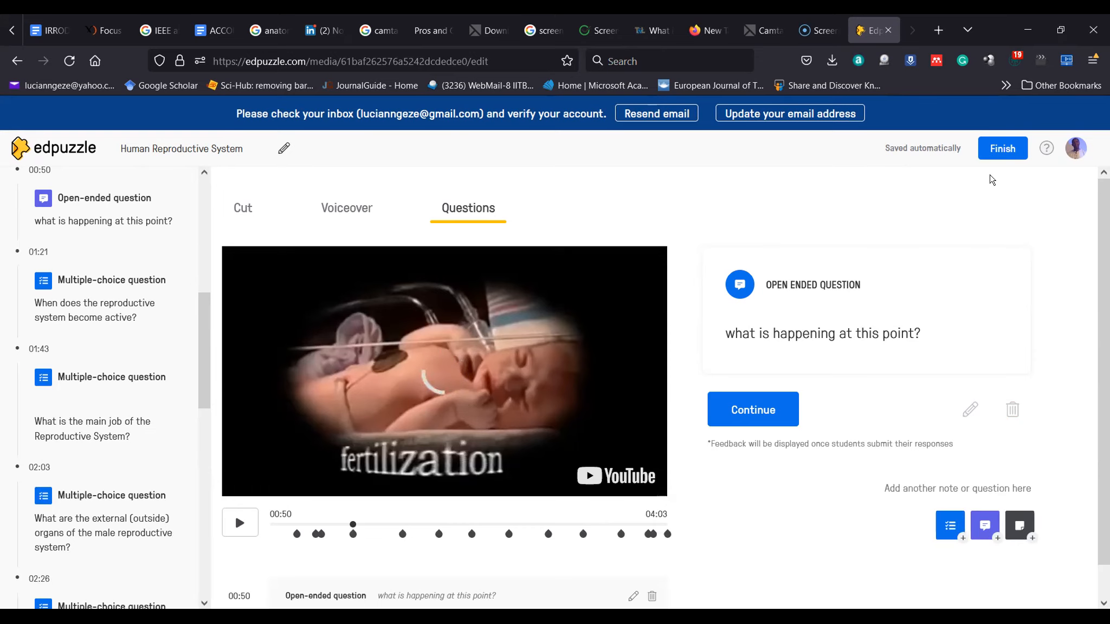
click(998, 148)
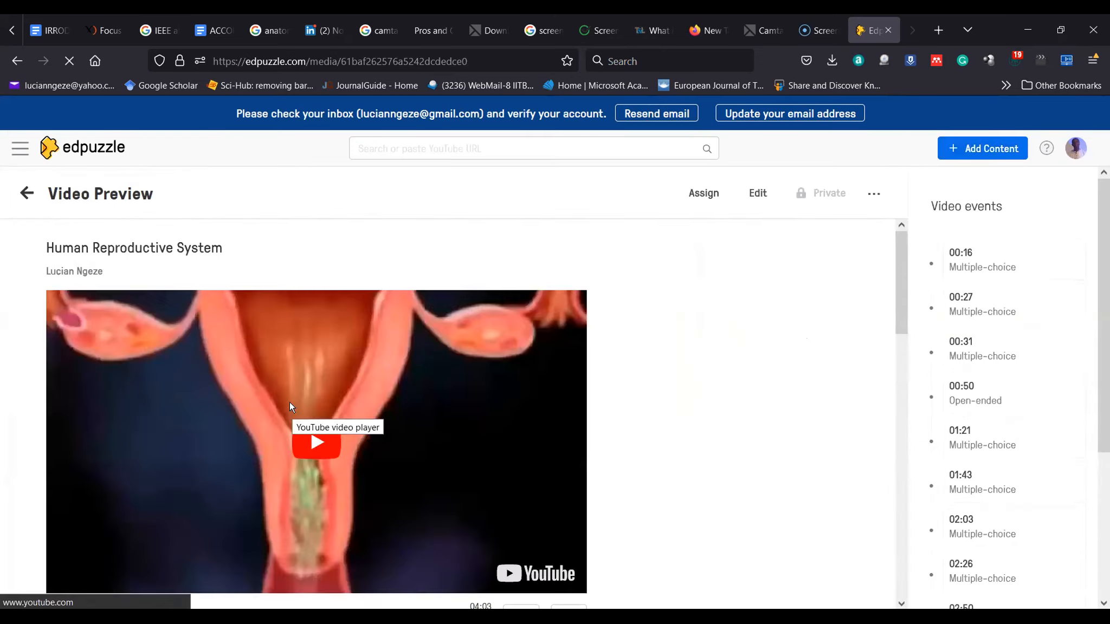
scroll(289, 404, down, 5)
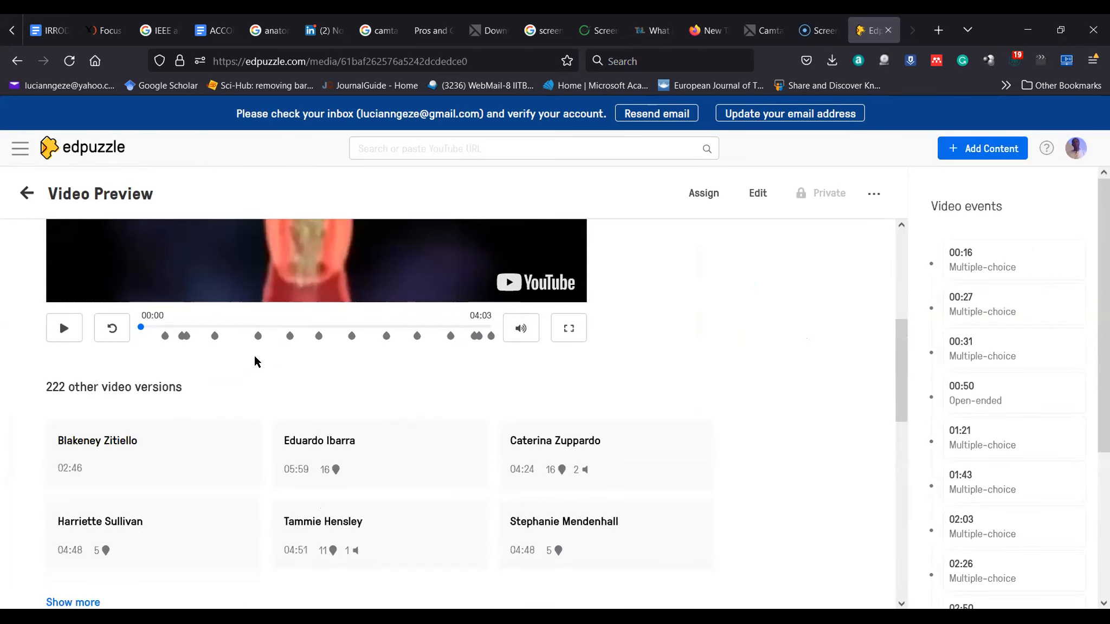
Start assigning the Human Reproductive System video and select the Educational Technology class with all its students
scroll(256, 361, down, 5)
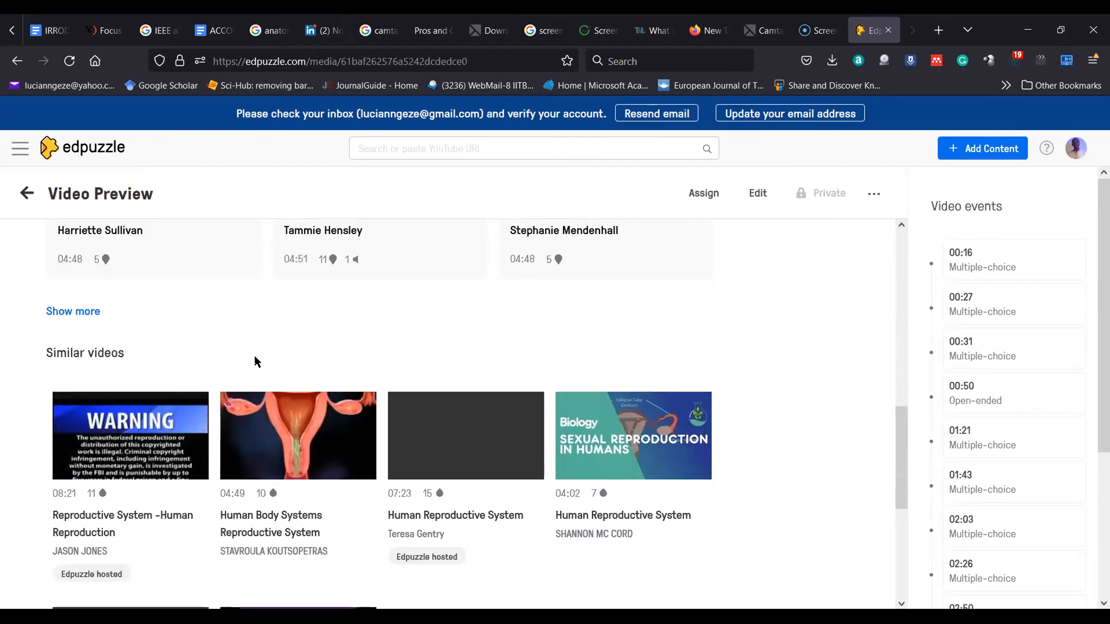
scroll(254, 356, up, 10)
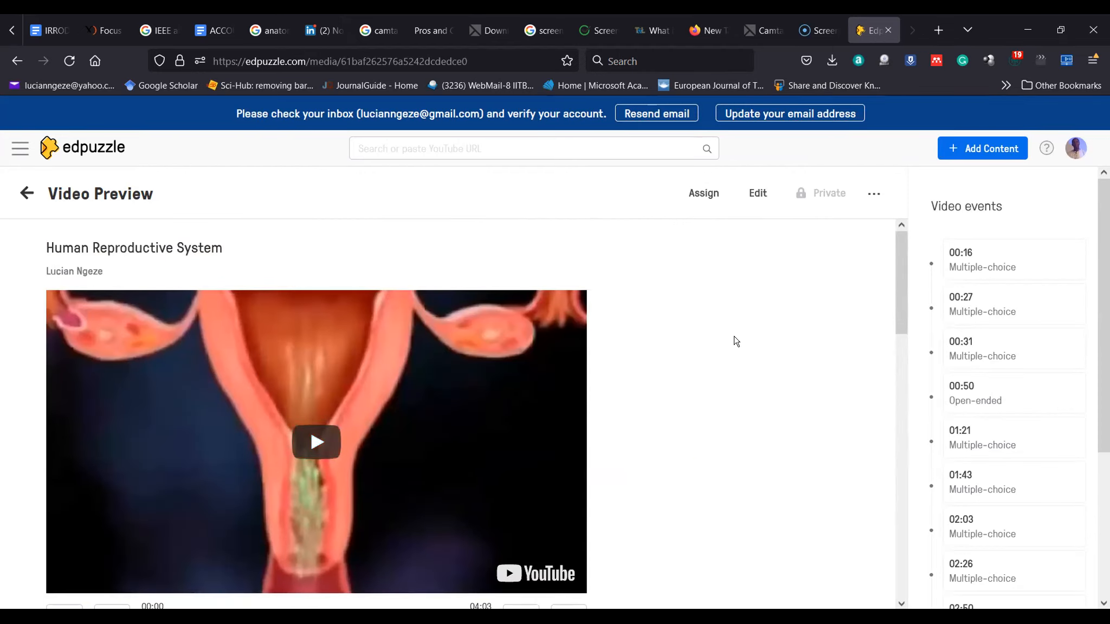
scroll(736, 341, down, 10)
scroll(736, 341, up, 10)
scroll(639, 304, down, 10)
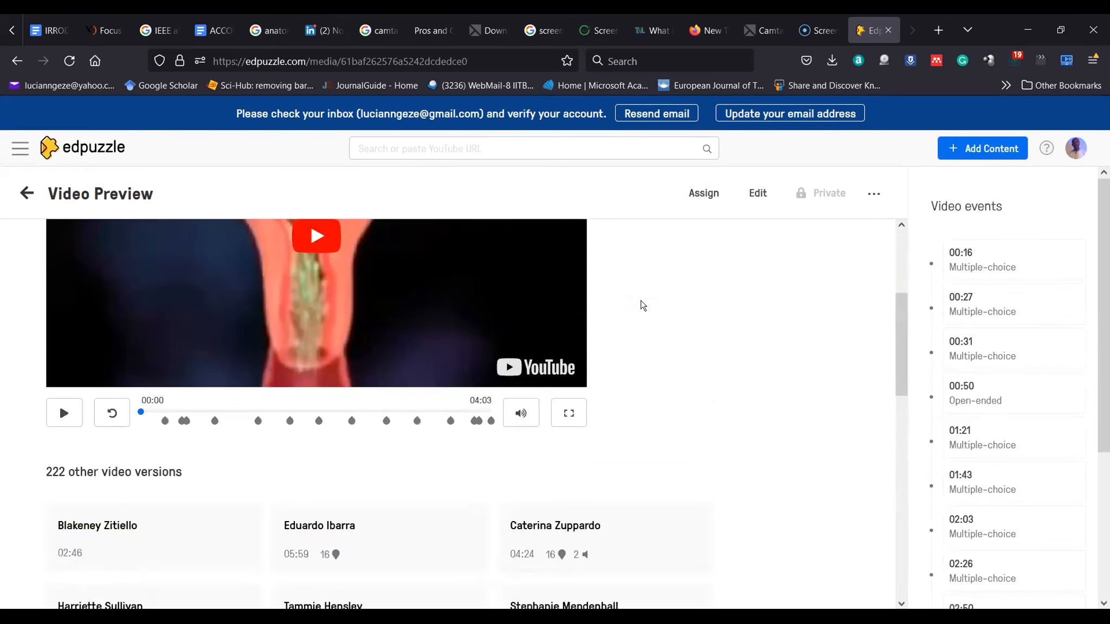
scroll(644, 298, up, 10)
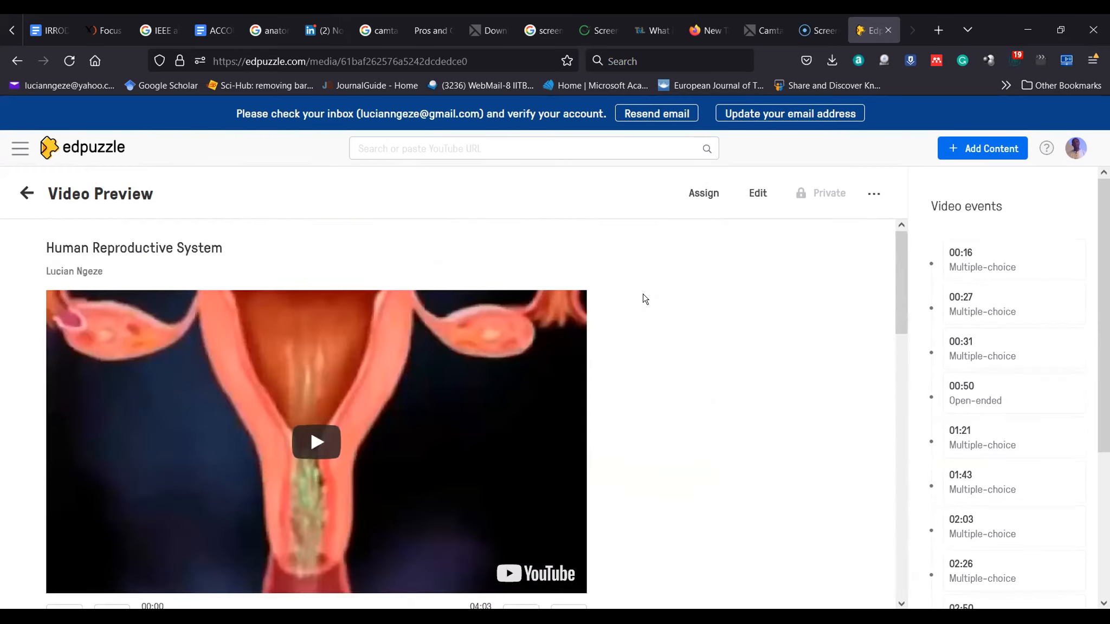
click(704, 196)
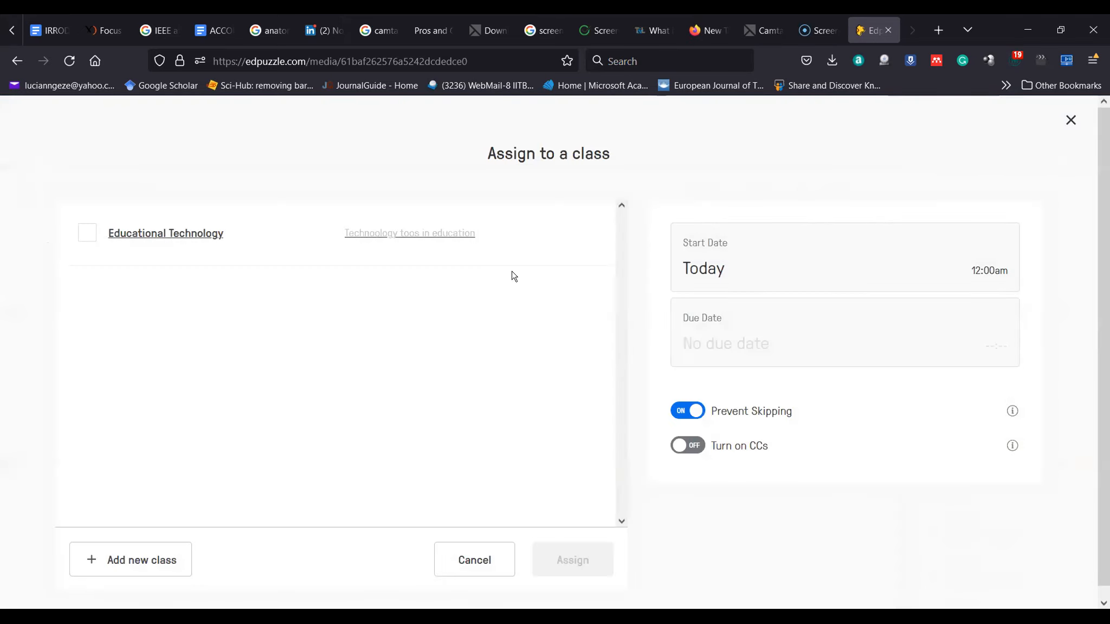
click(87, 239)
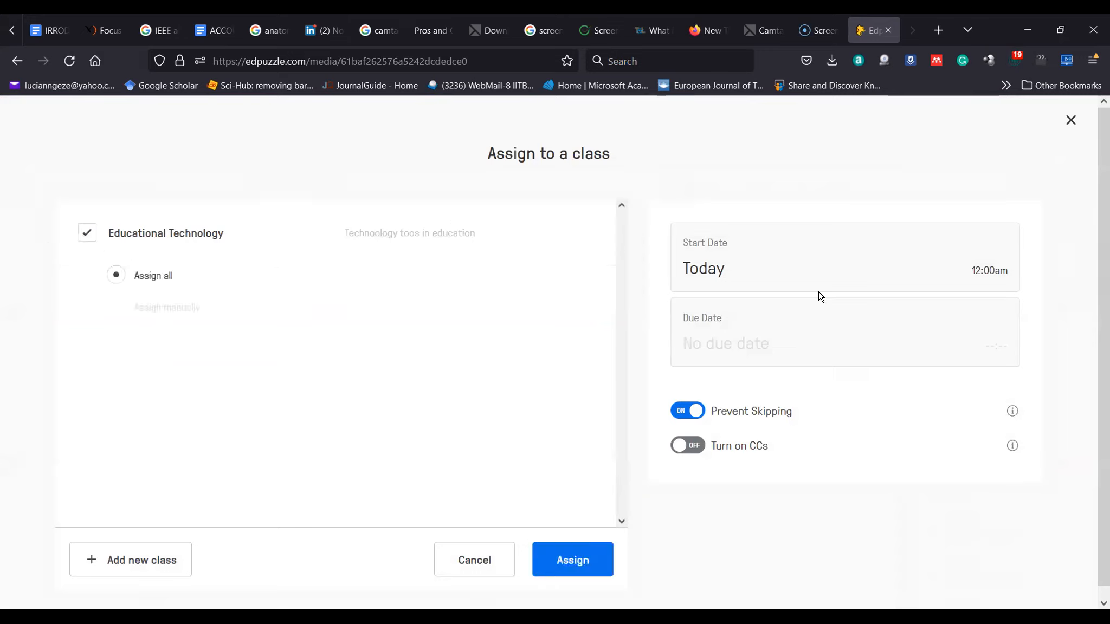
Check the assignment's start date calendar and try a due date of Dec. 31st
click(756, 272)
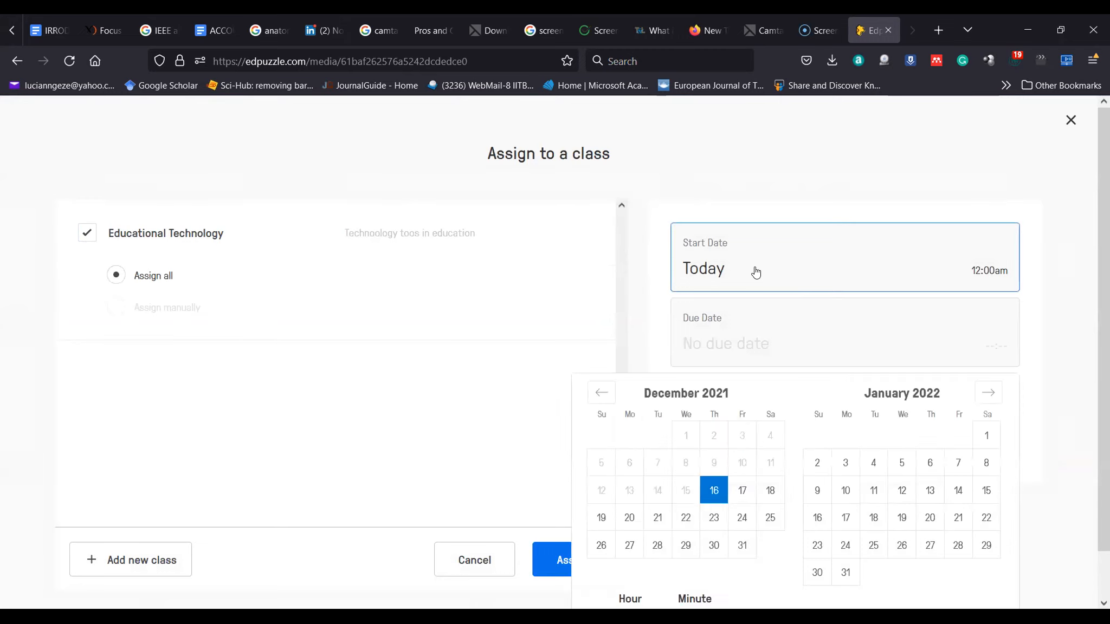
click(985, 272)
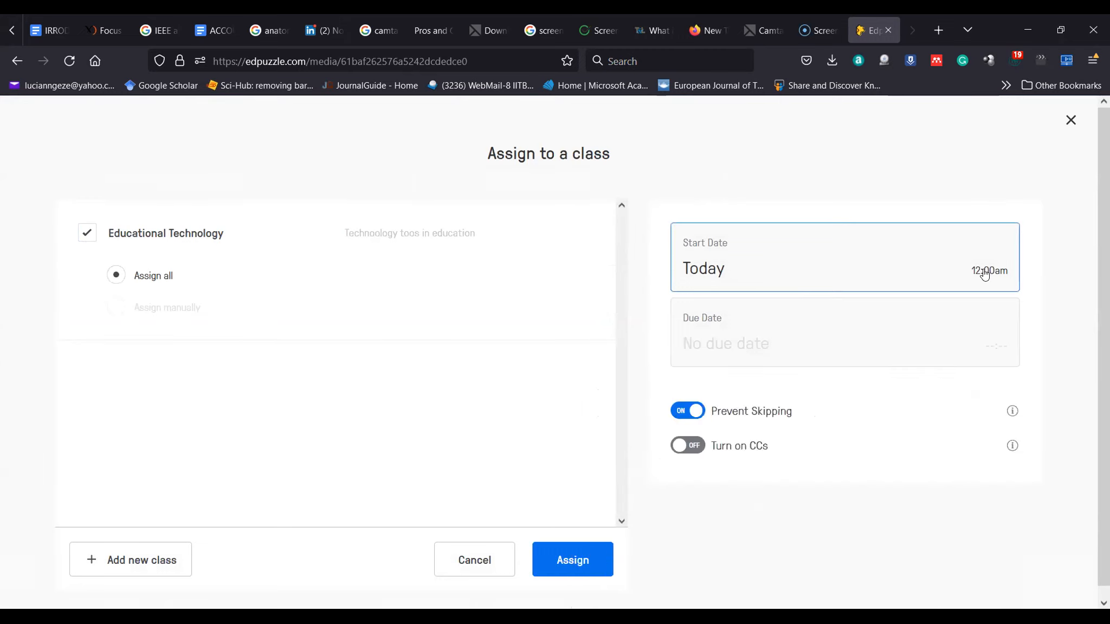
click(985, 272)
click(752, 345)
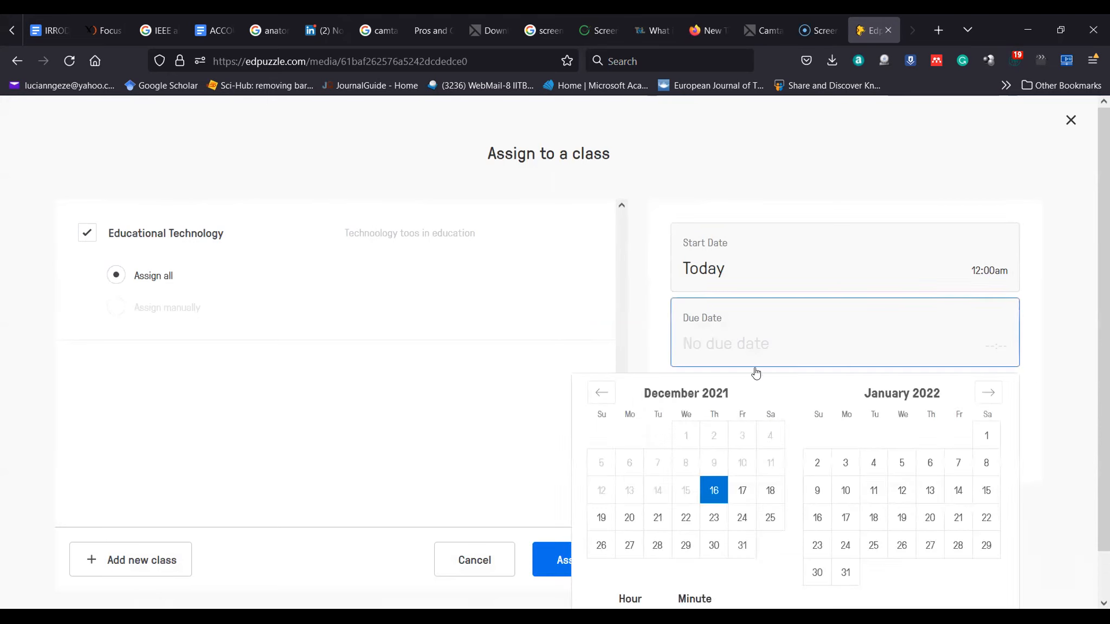
click(744, 544)
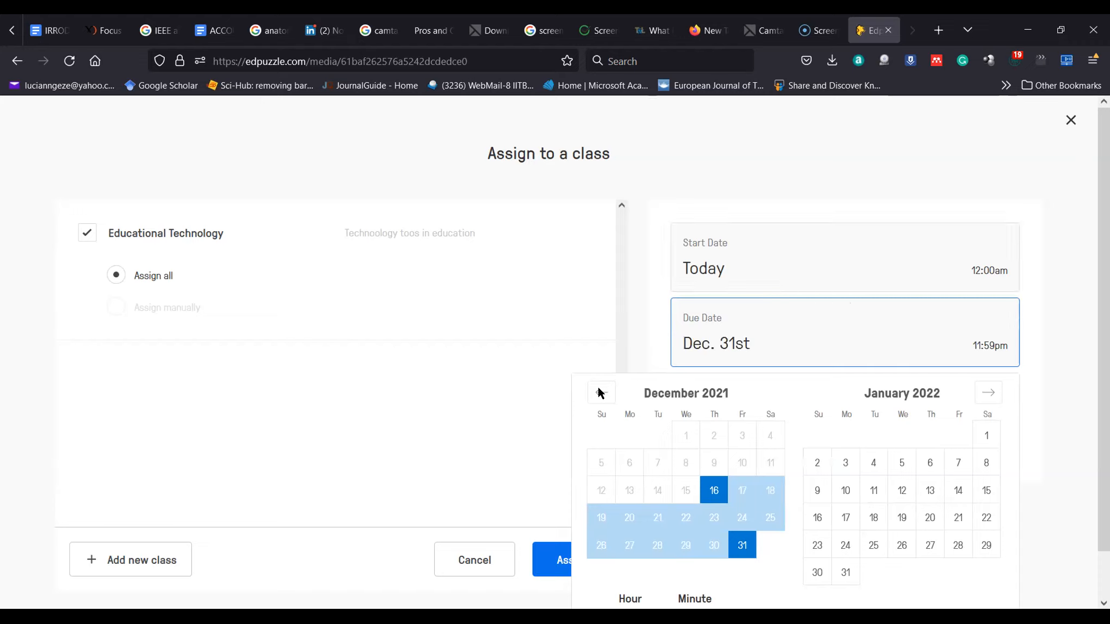
click(535, 409)
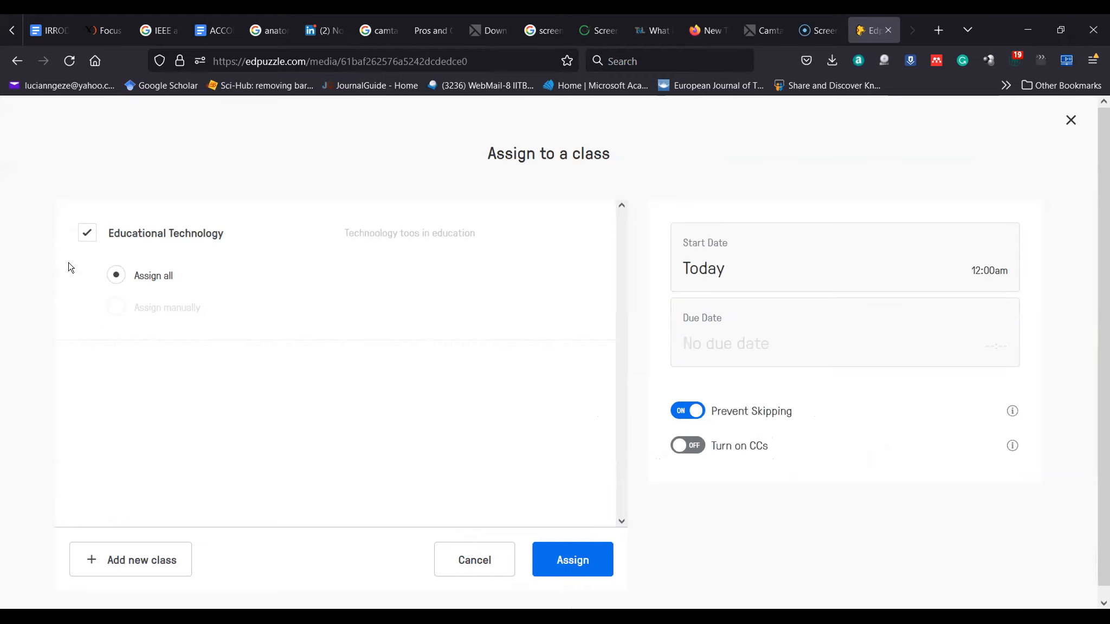
Assign the video to the selected class and look over the resulting assignment page
click(569, 565)
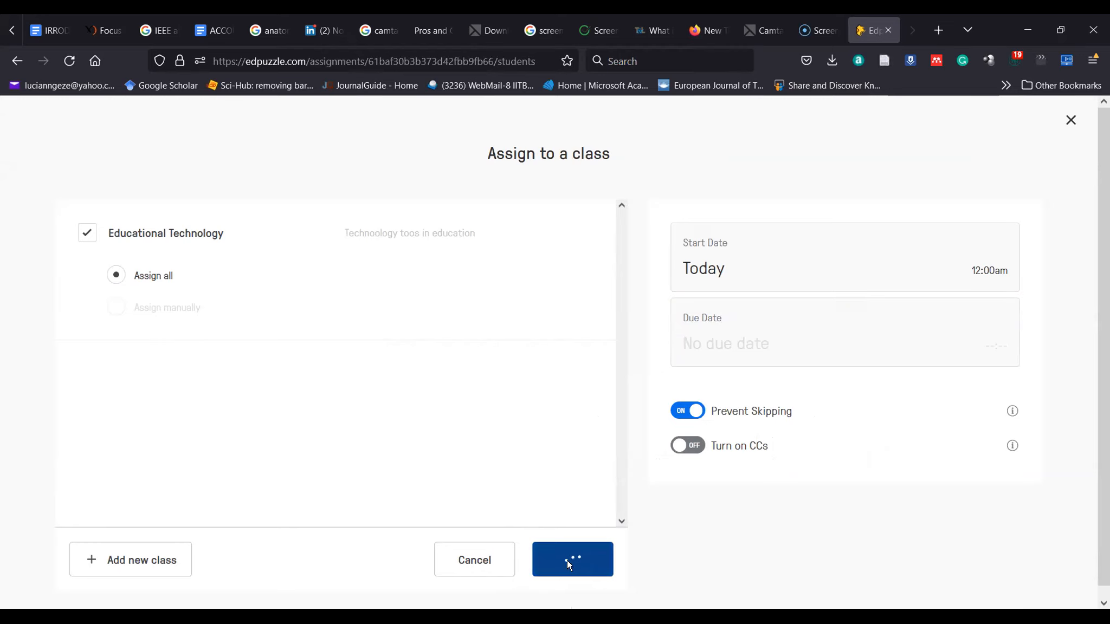
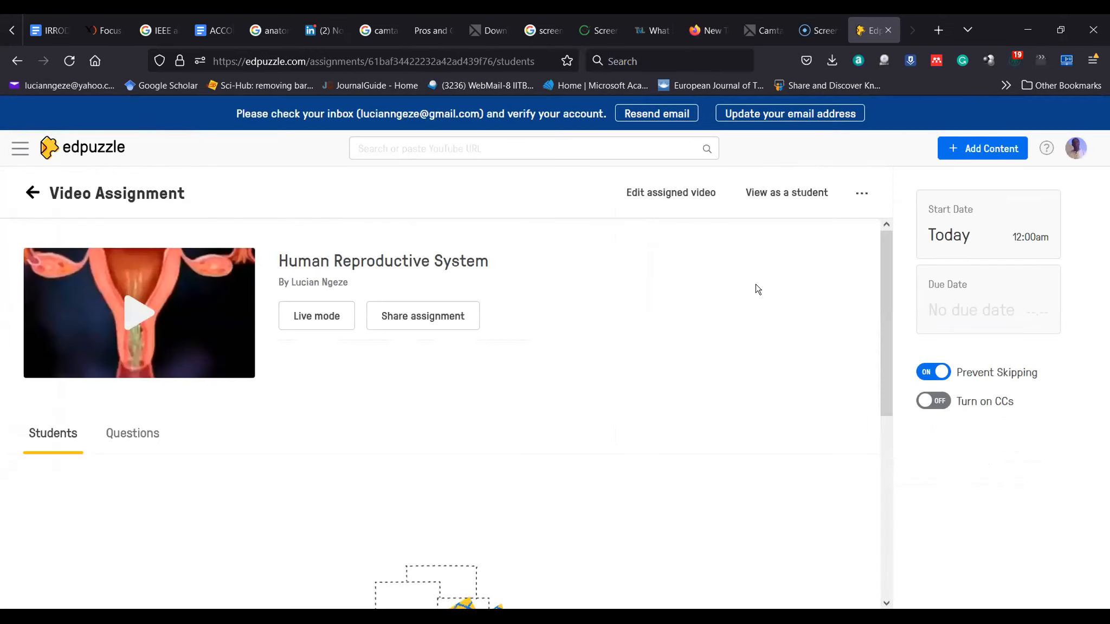
scroll(767, 295, down, 5)
scroll(767, 295, up, 5)
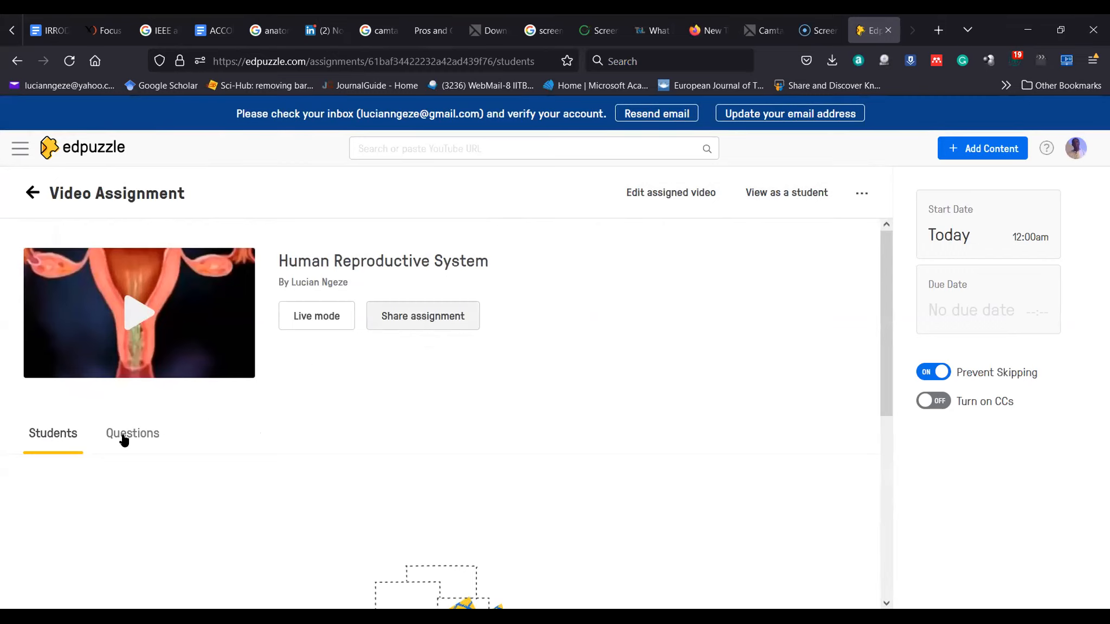
Try to share the assignment, cancel the account verification, try live mode and go back to the video preview
click(424, 317)
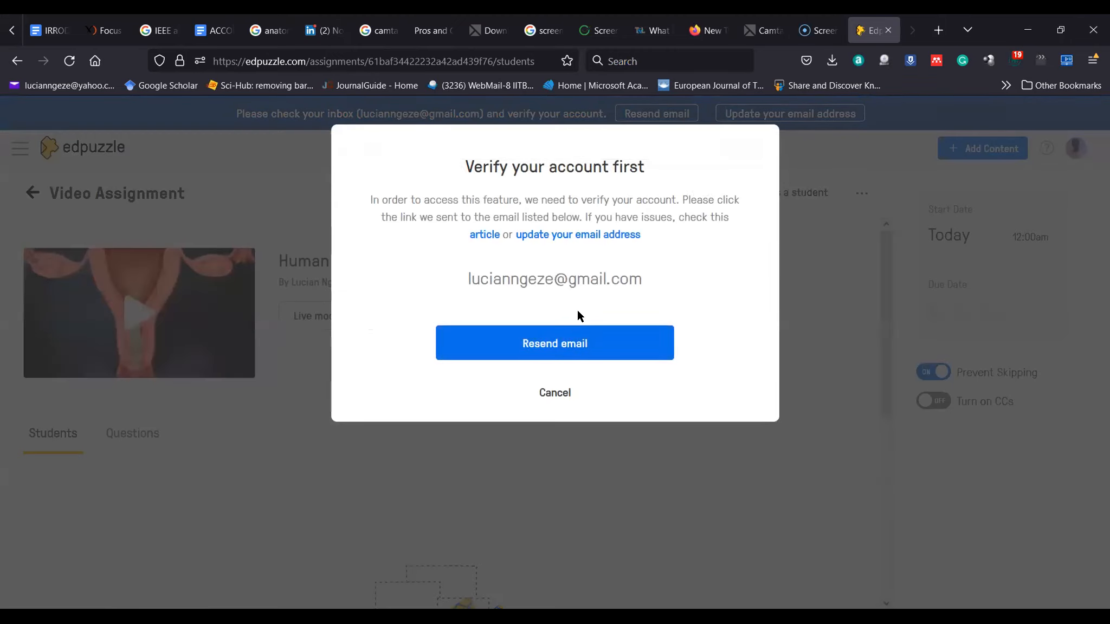
click(552, 394)
click(347, 317)
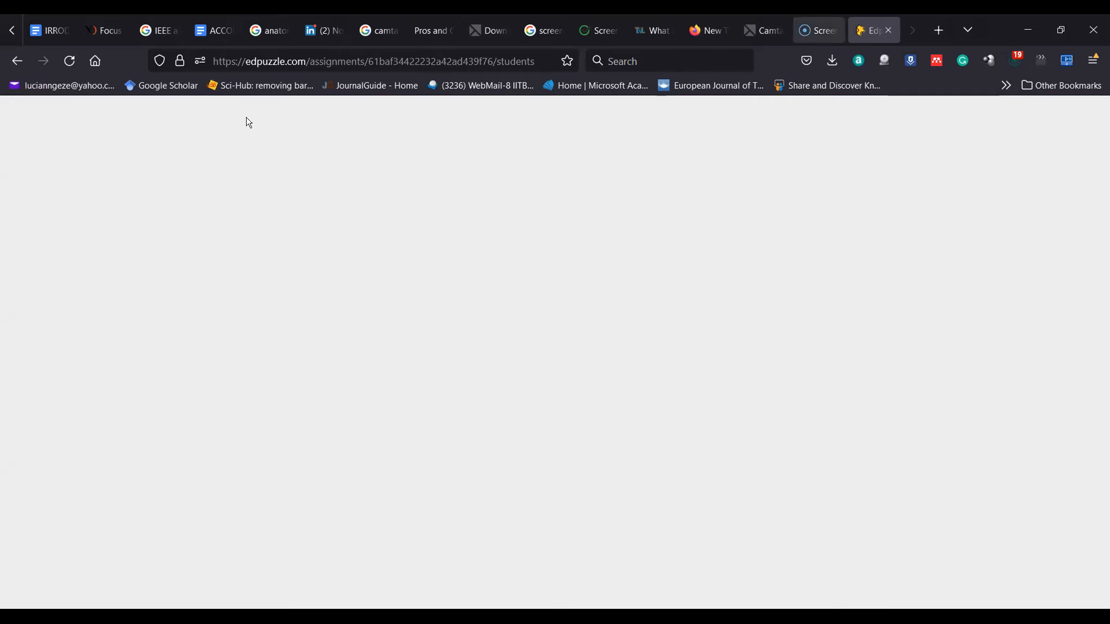
click(15, 64)
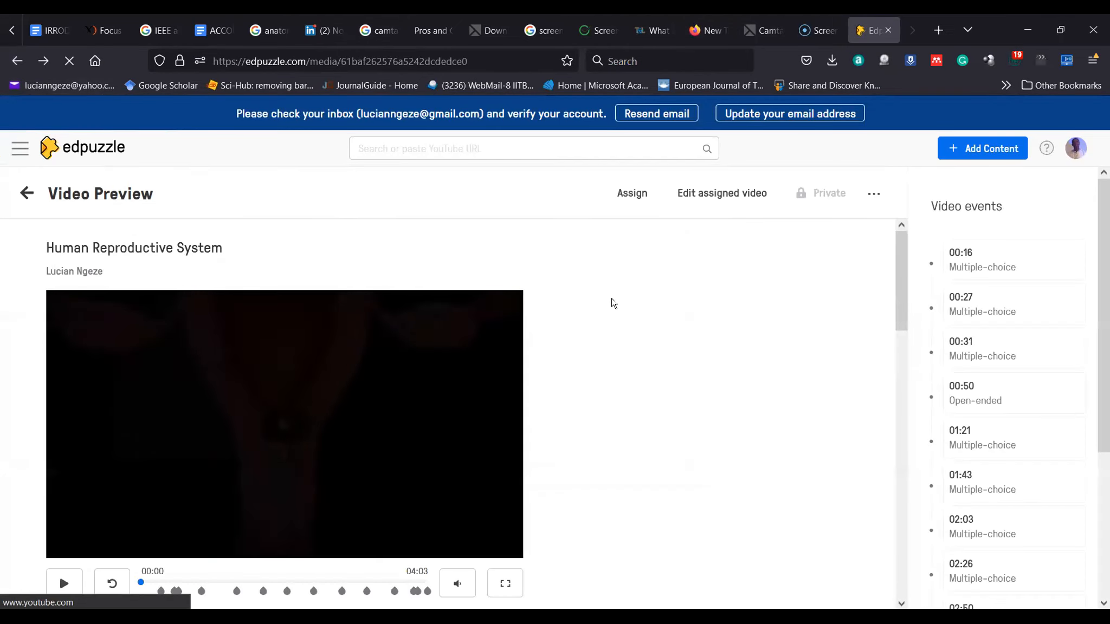
Assign the video again to all students of the Educational Technology class
scroll(569, 233, down, 10)
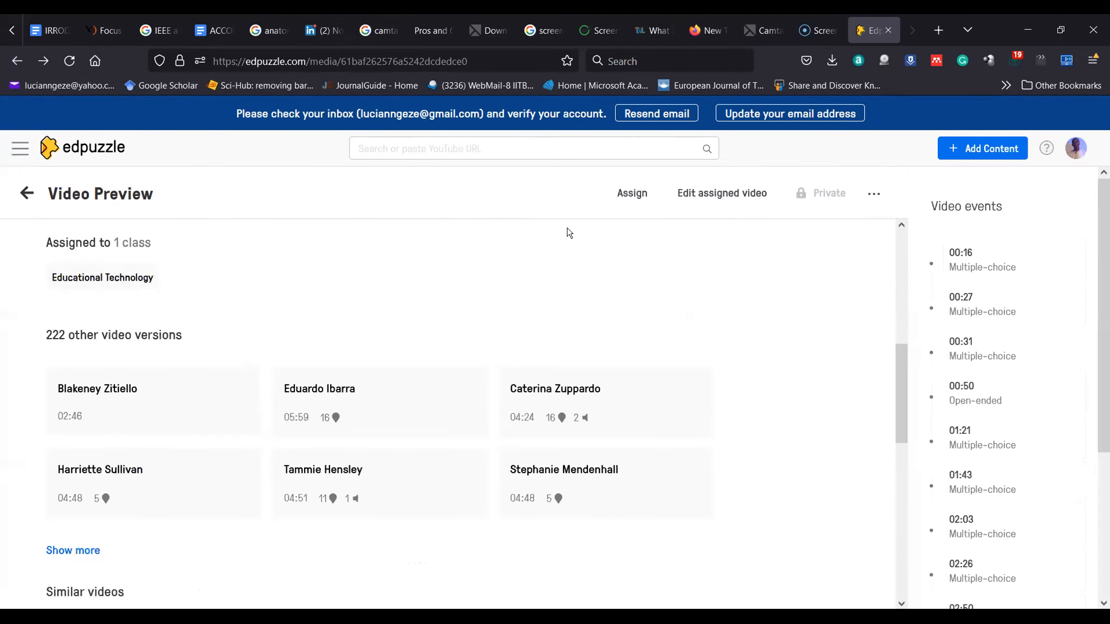
scroll(567, 233, up, 10)
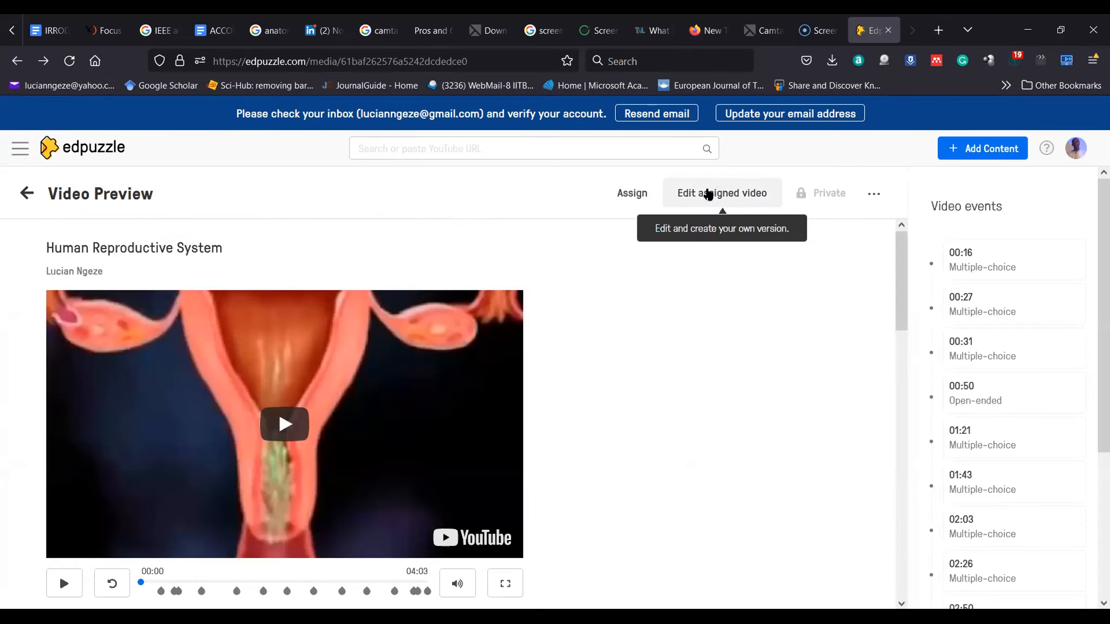
click(624, 194)
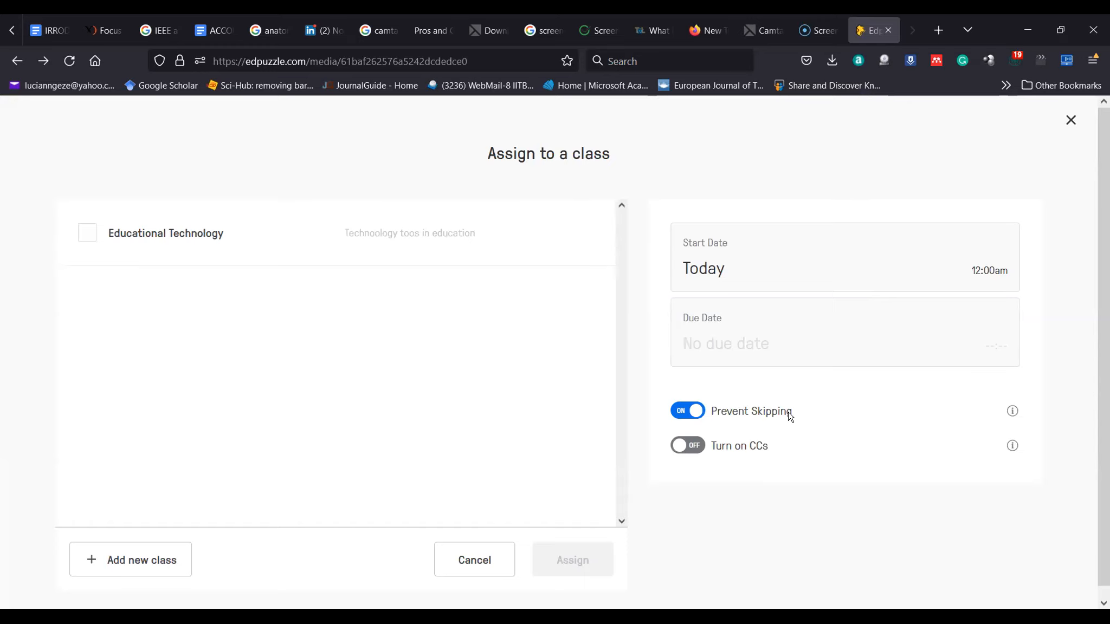
scroll(770, 439, down, 1)
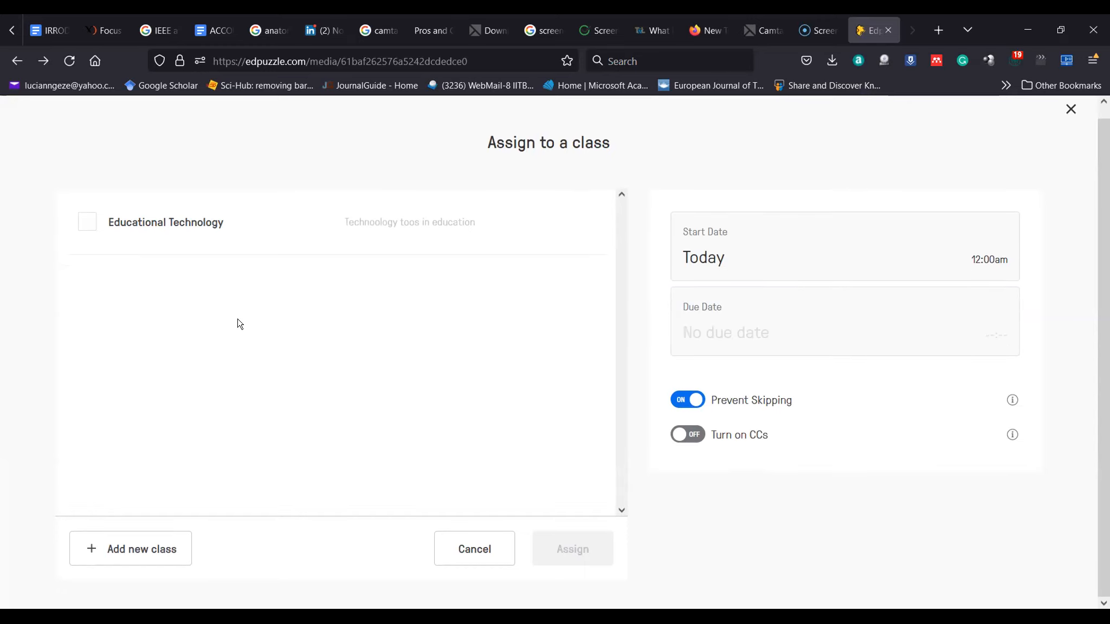
click(87, 222)
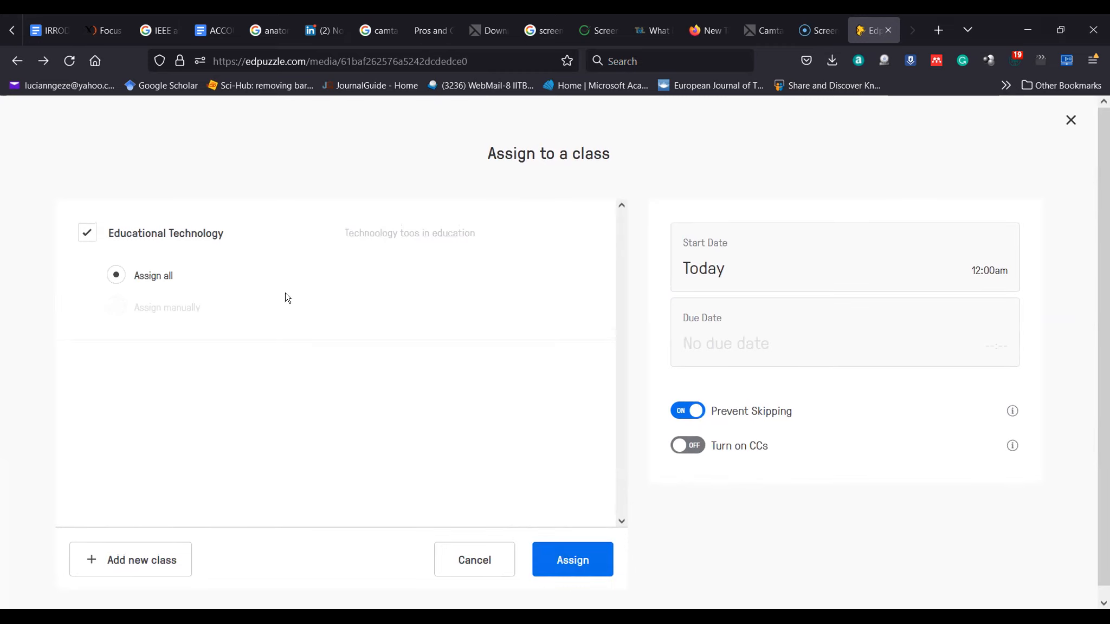
click(559, 553)
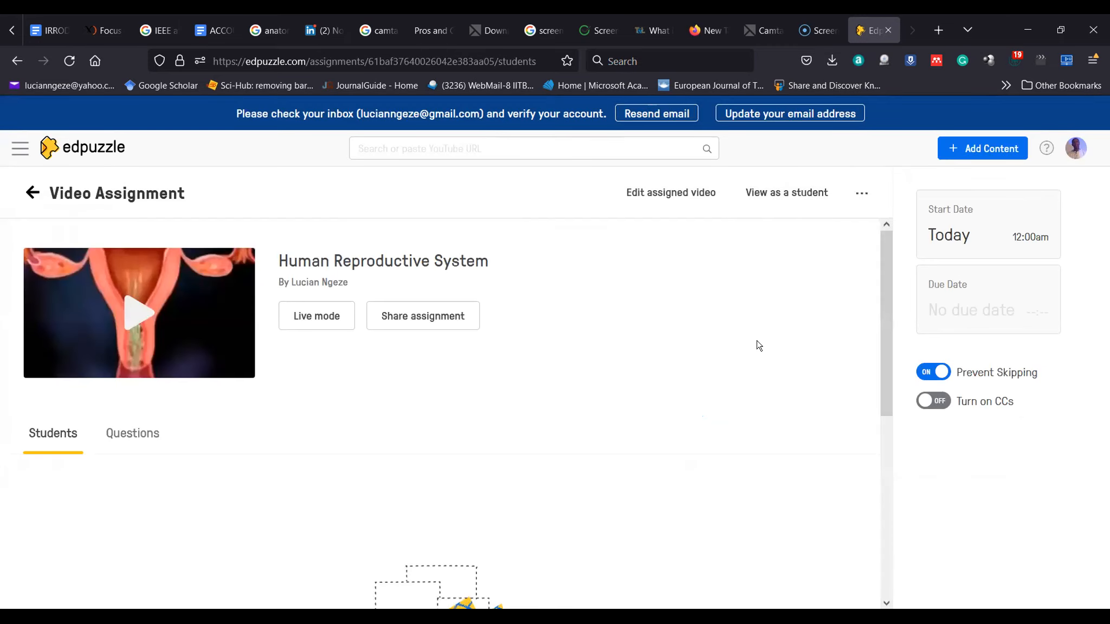
Look over the new assignment's page, checking its questions view and returning to the students view
scroll(652, 406, down, 5)
scroll(650, 396, up, 5)
click(108, 450)
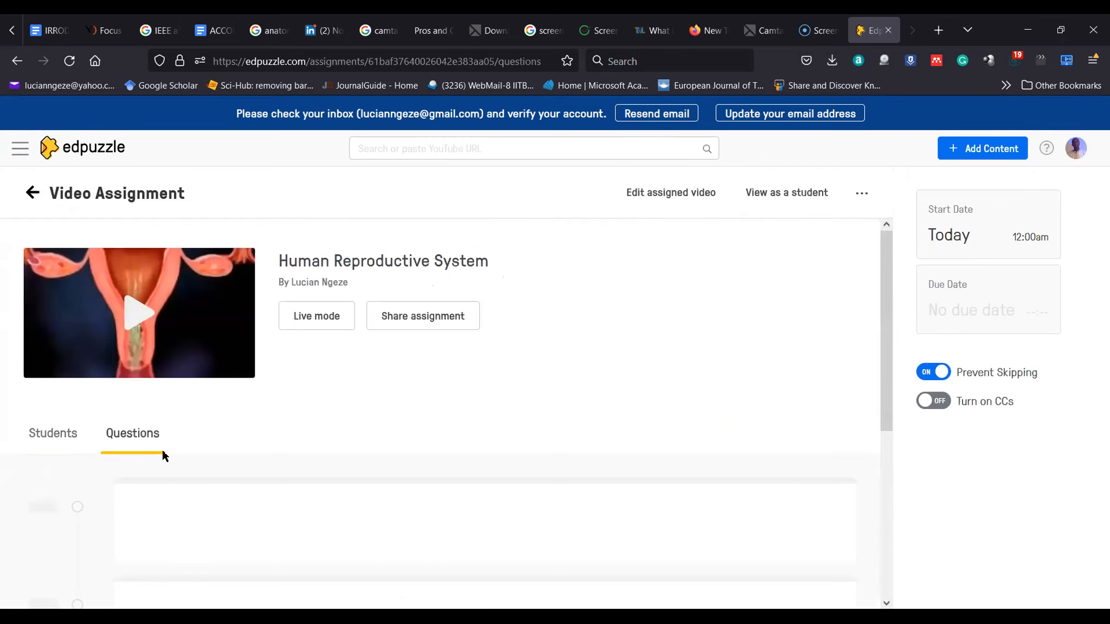
click(74, 438)
Try to share the assignment and have the account verification email sent again
click(407, 322)
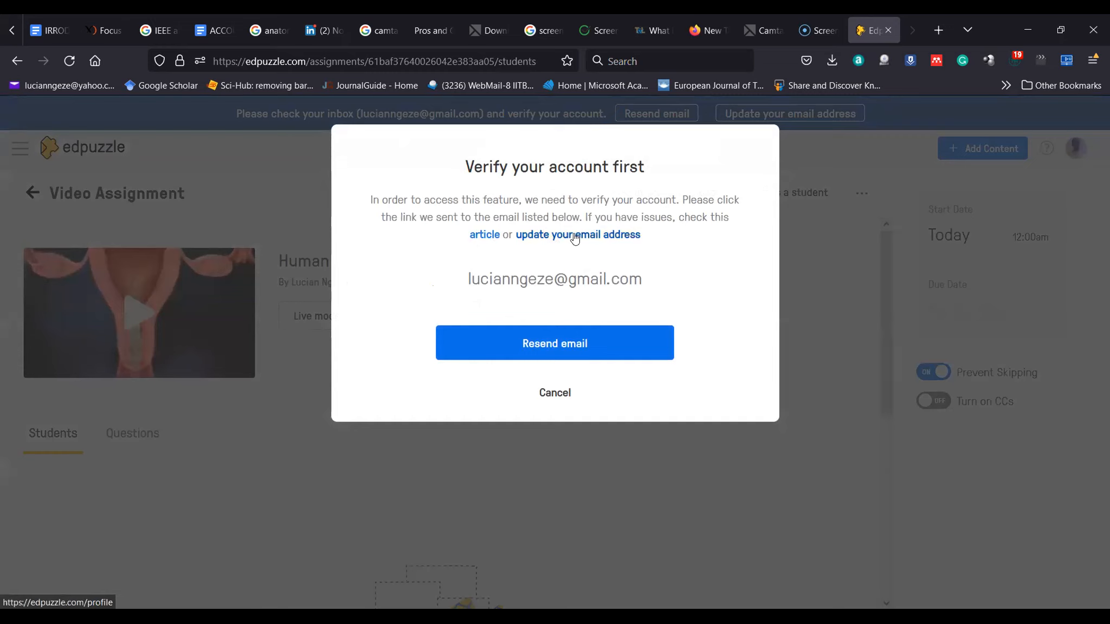
click(560, 347)
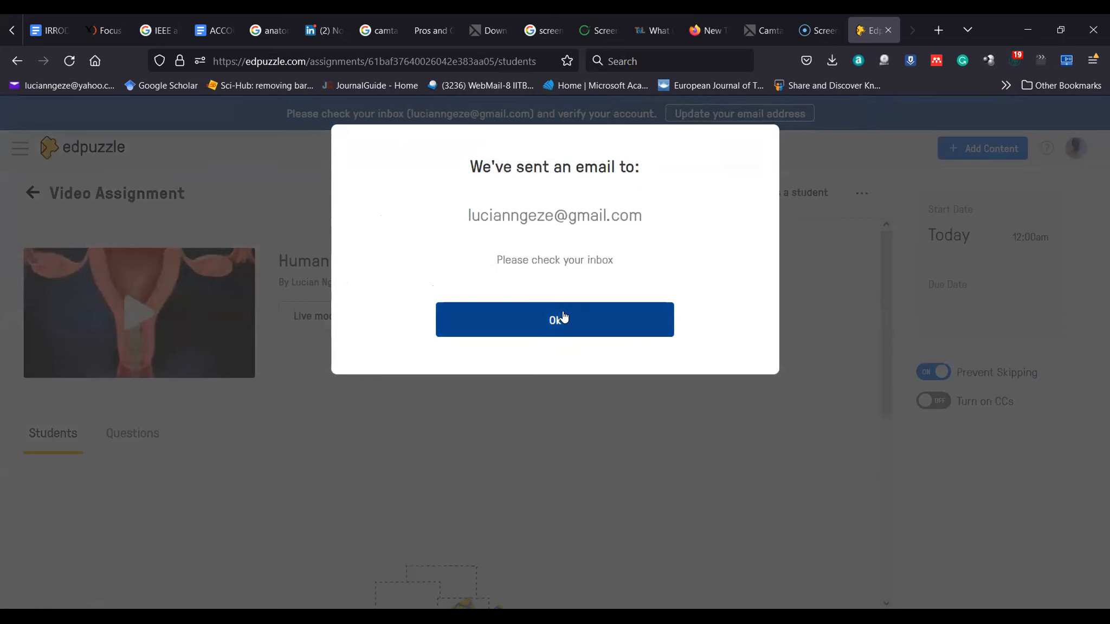
click(563, 317)
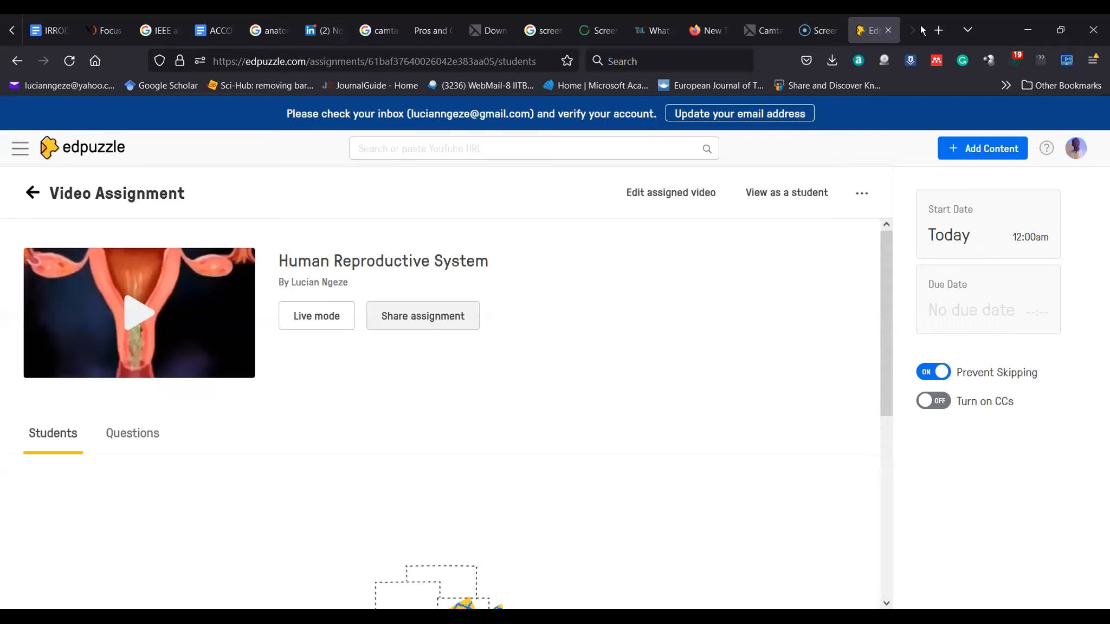
Open the Gmail inbox in a new tab, verify the account from the Edpuzzle message and continue to Edpuzzle
click(938, 32)
click(423, 357)
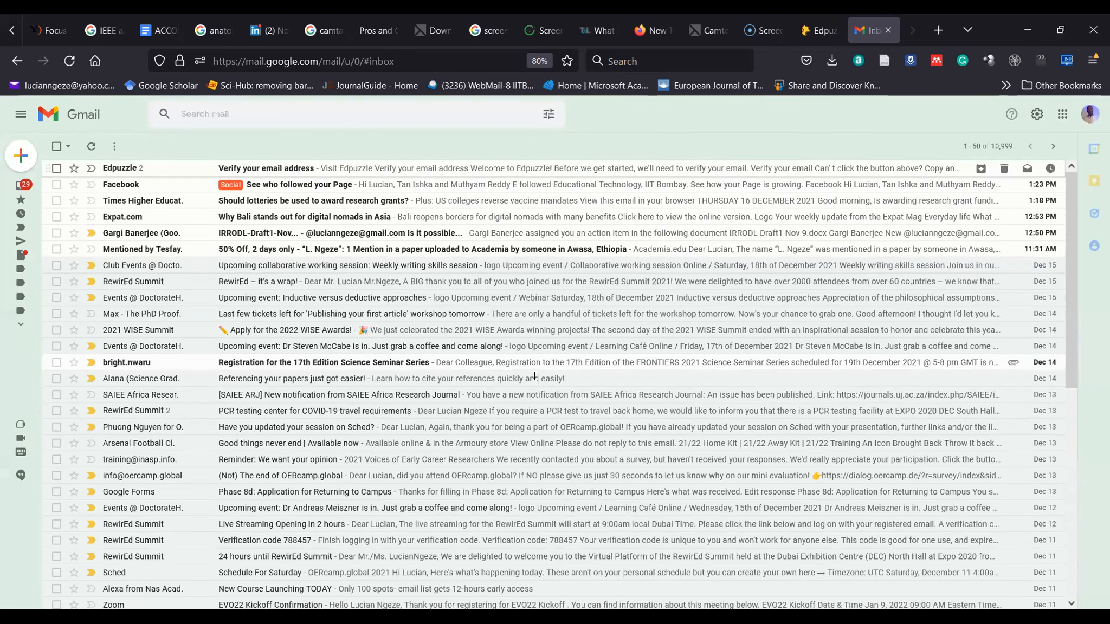
click(269, 171)
click(576, 443)
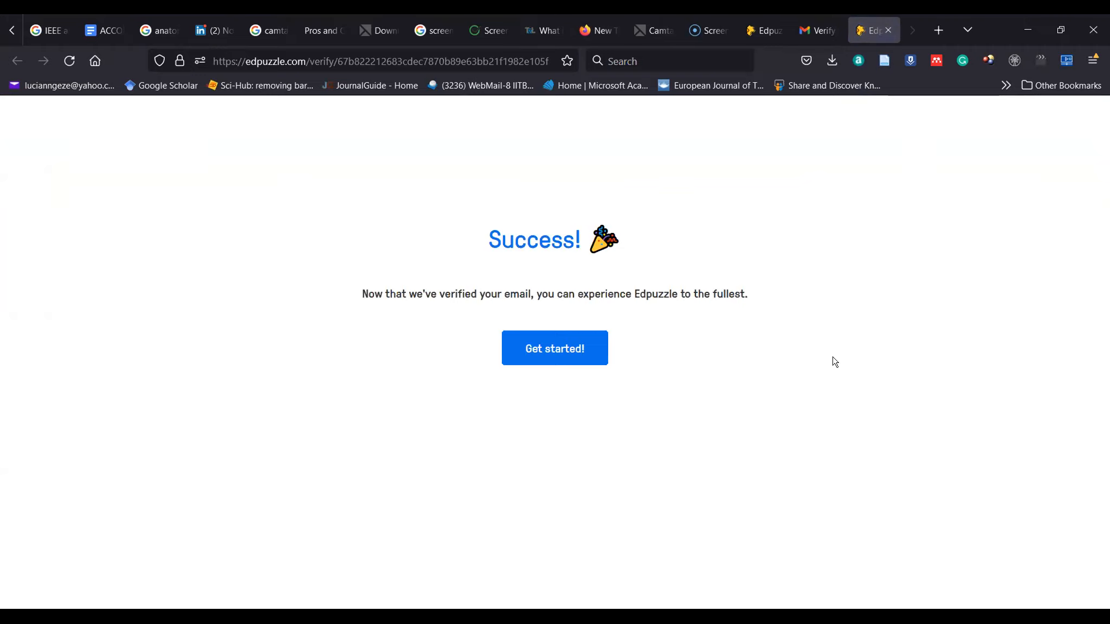
click(564, 352)
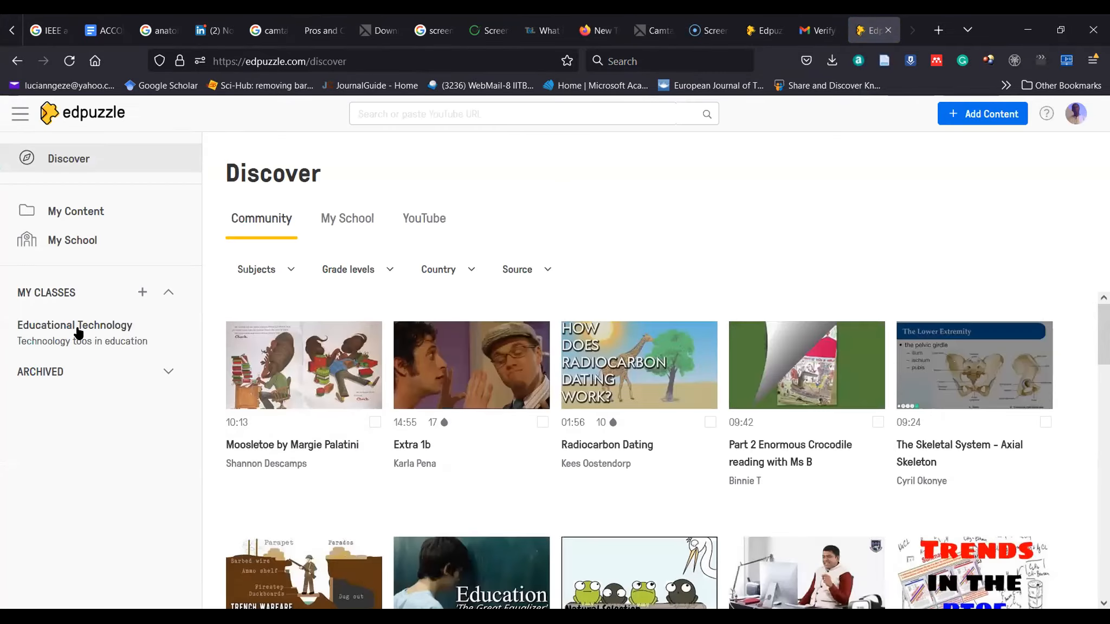
Open the first Human Reproductive System assignment in the Educational Technology class and copy its share link
click(79, 331)
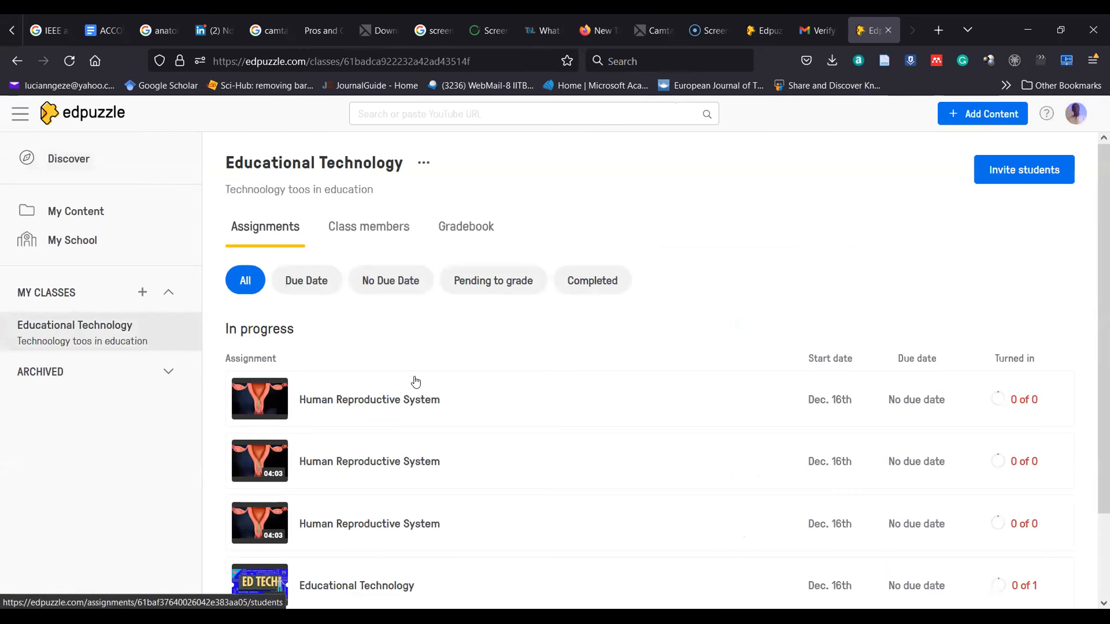
scroll(415, 378, down, 2)
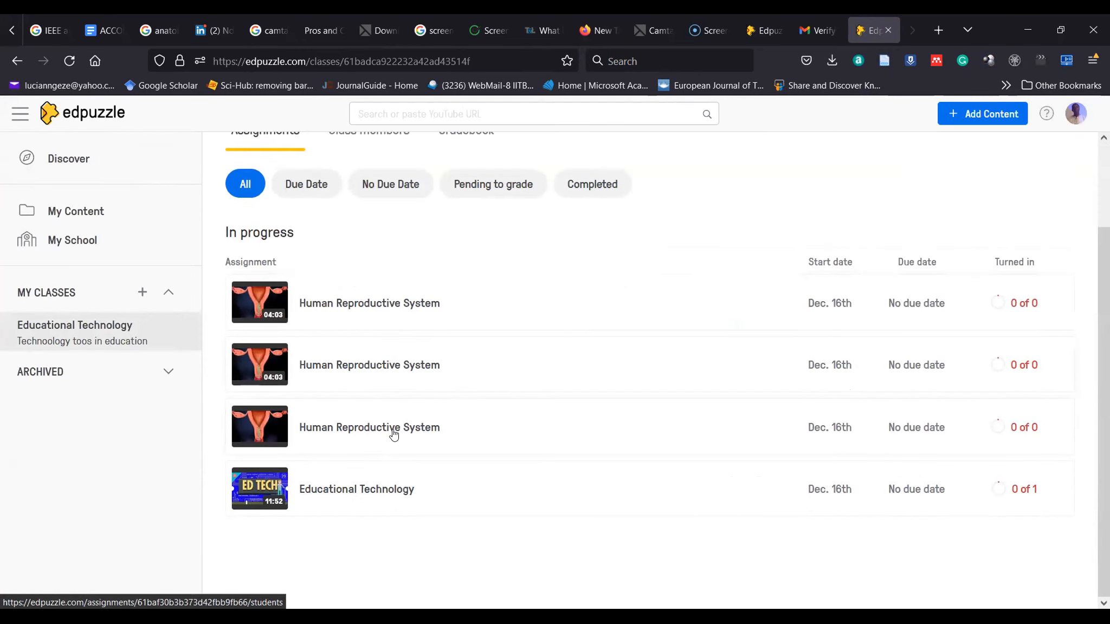
click(372, 307)
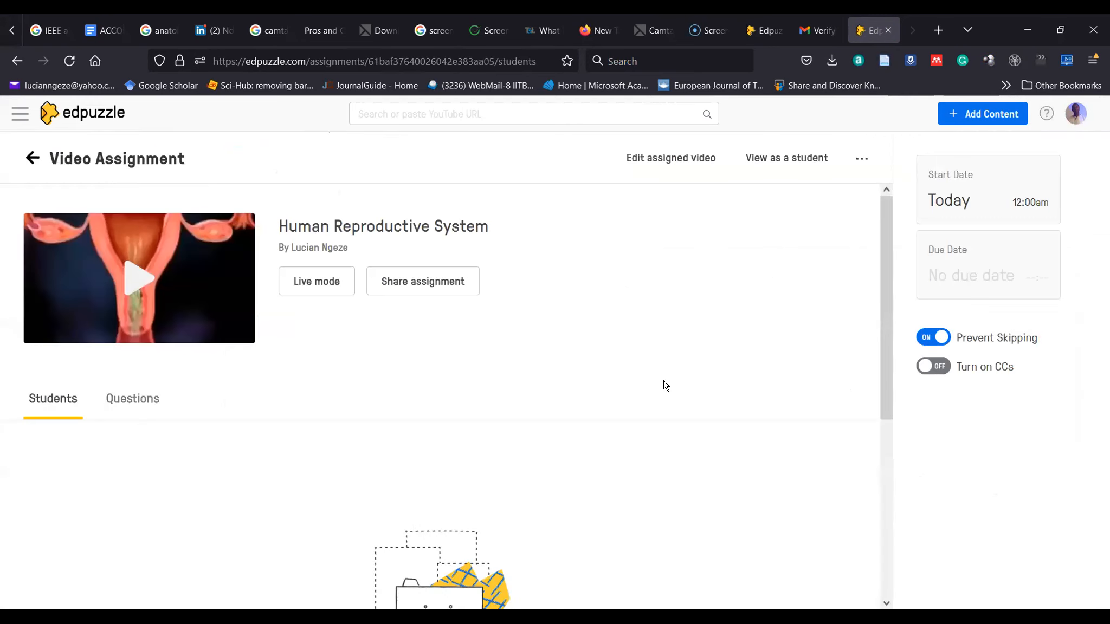
click(421, 281)
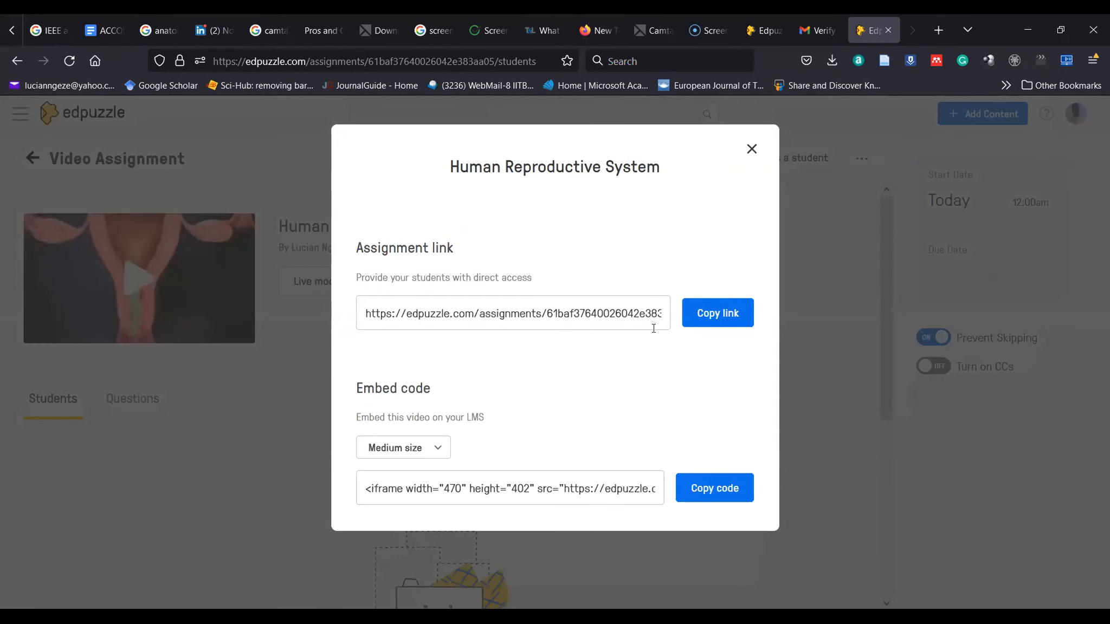
click(711, 317)
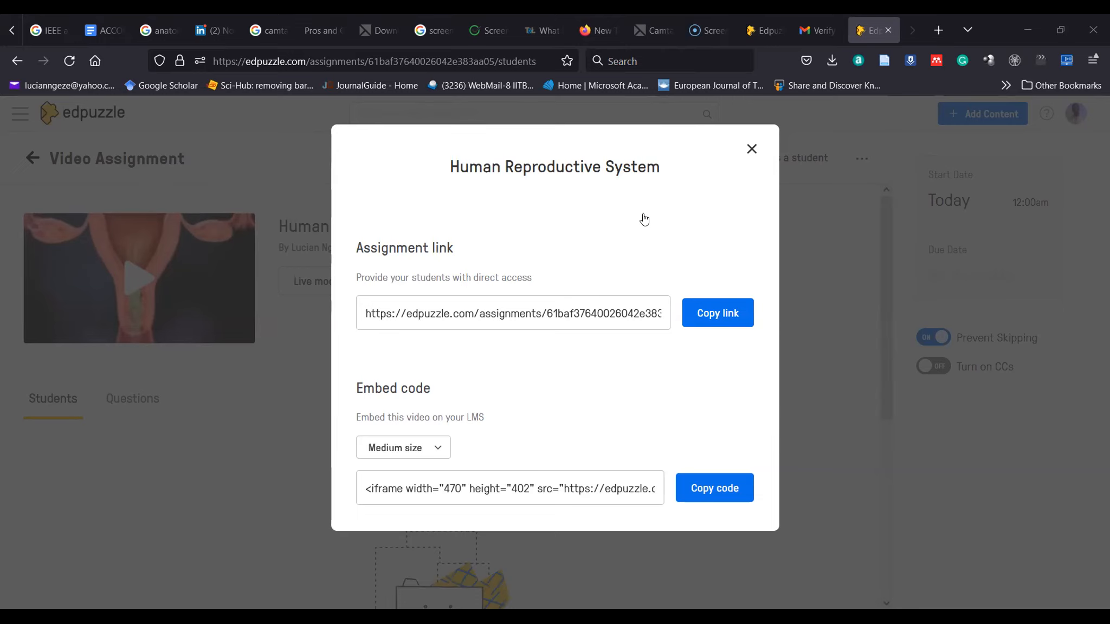
Return to the Educational Technology class and look at its student invitation options, closing them without sharing
click(751, 150)
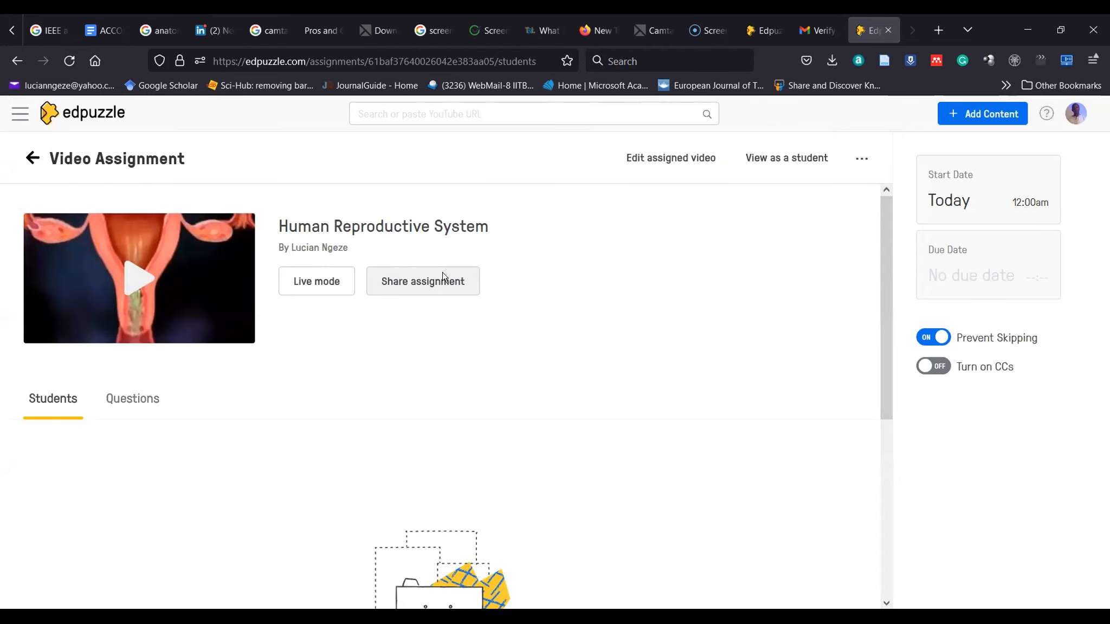
click(33, 163)
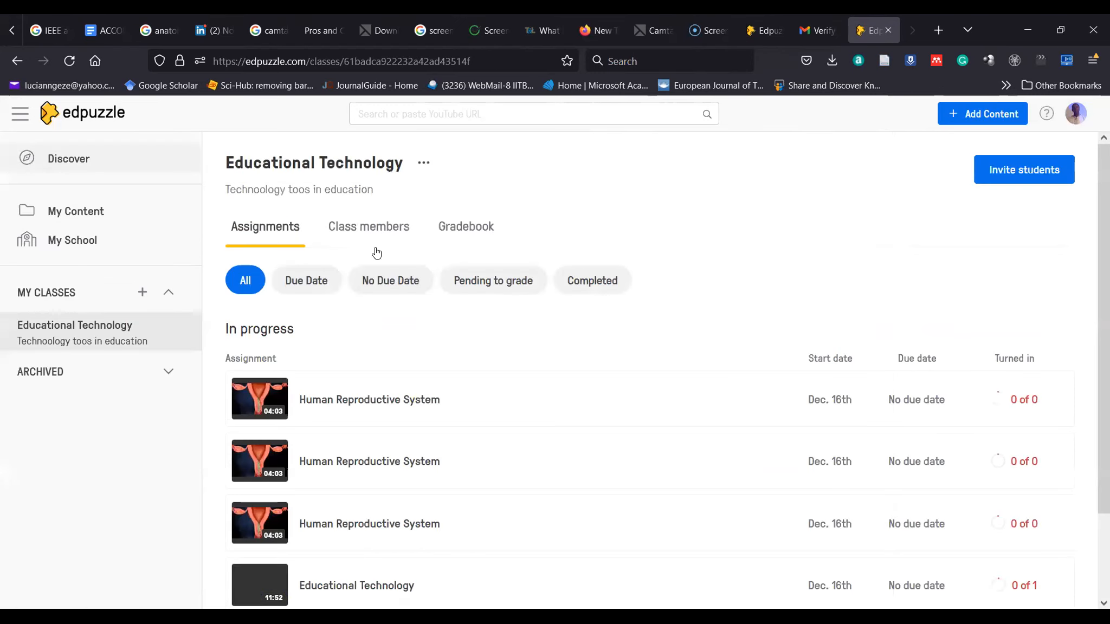
click(68, 335)
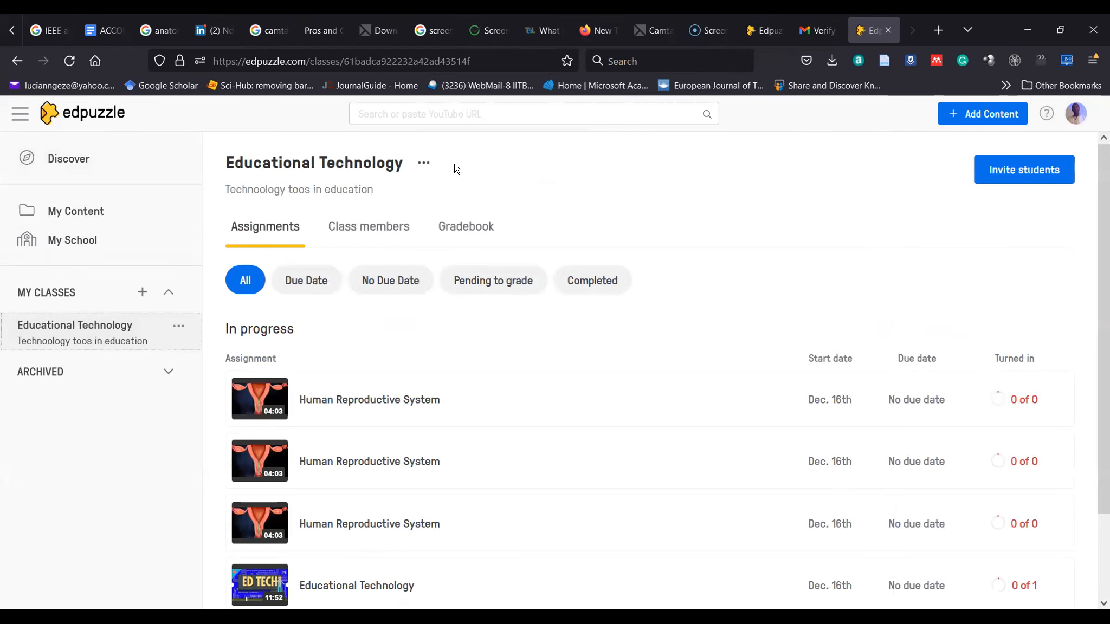
click(1015, 177)
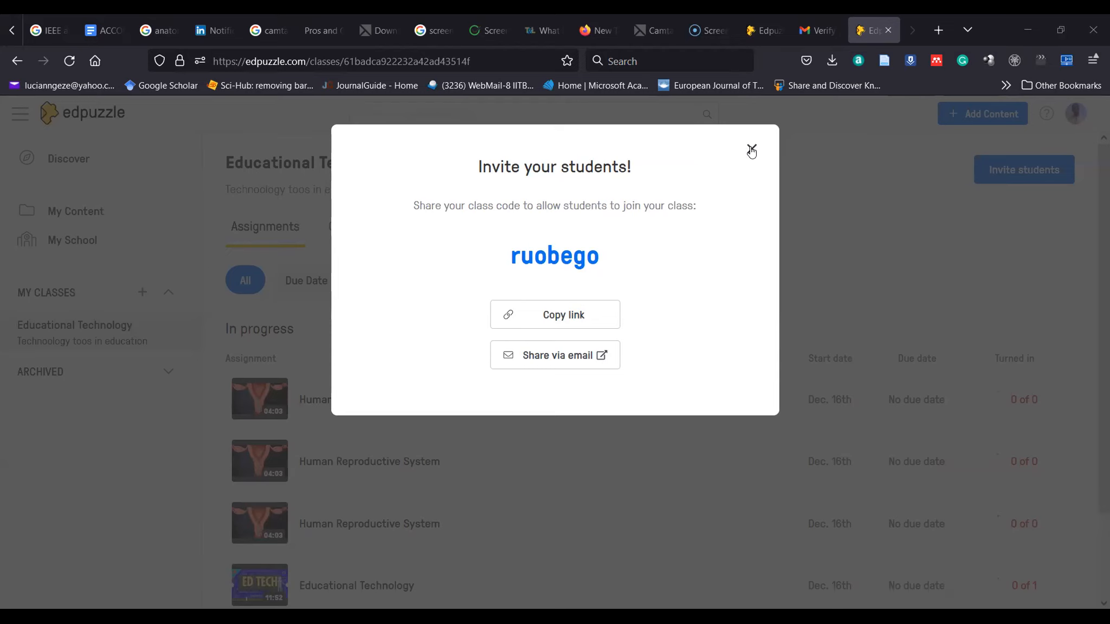
click(751, 150)
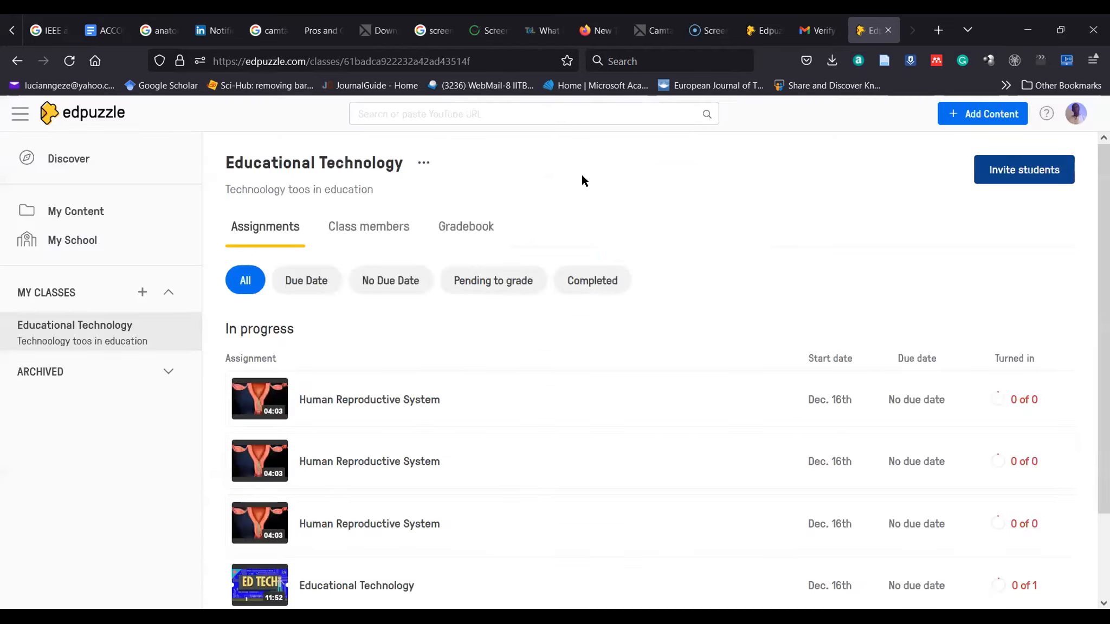
Open the first Human Reproductive System assignment and preview its video with the question markers, pausing playback shortly after the start
click(389, 401)
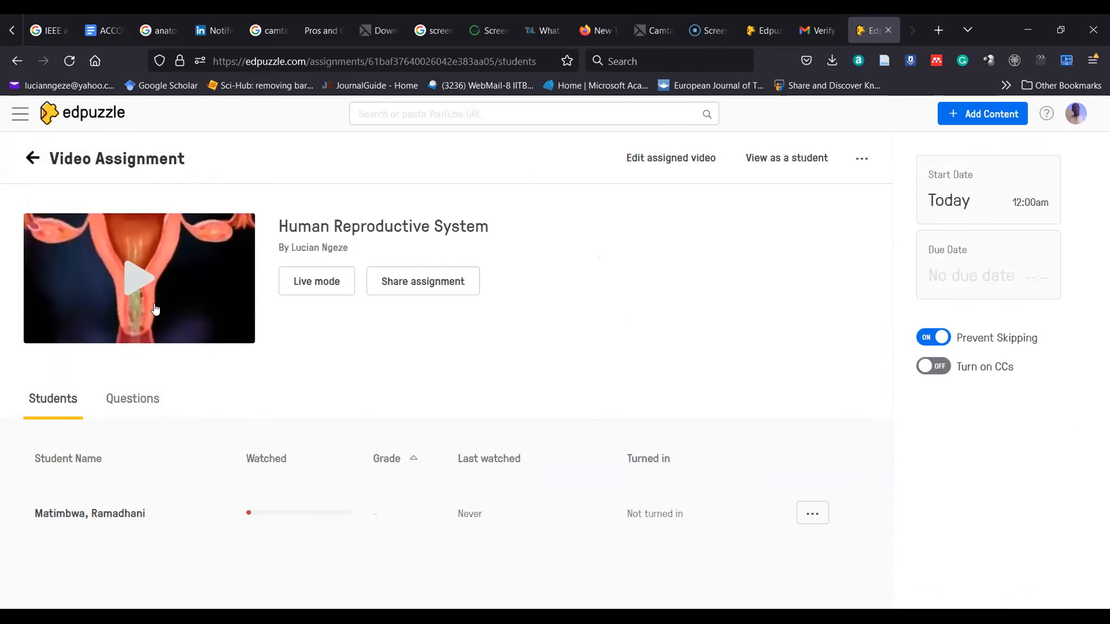
click(140, 281)
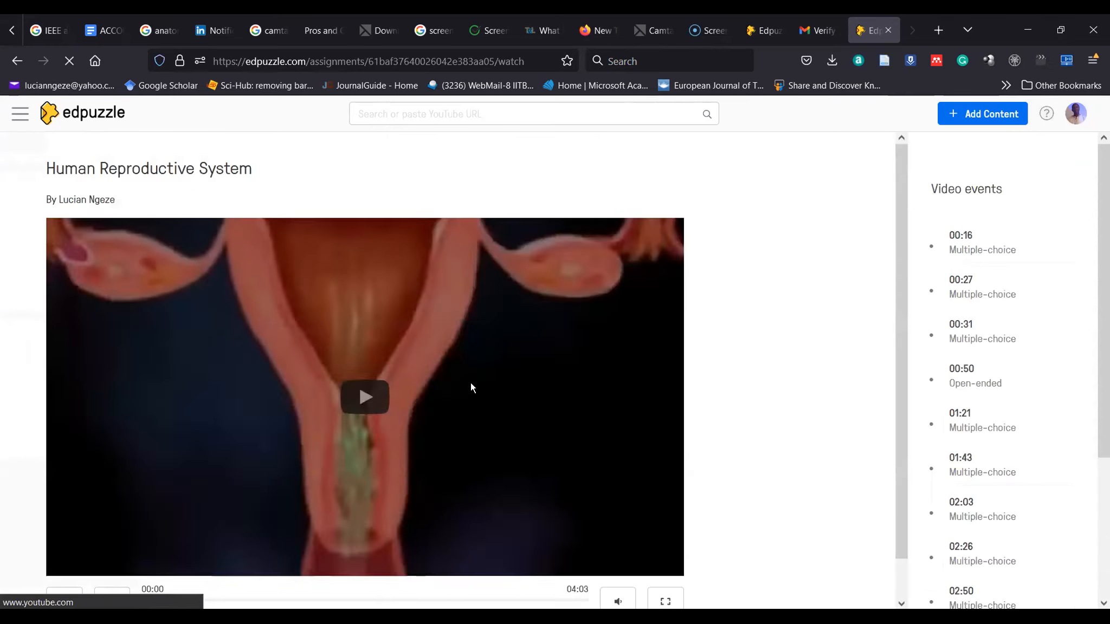
scroll(470, 382, down, 1)
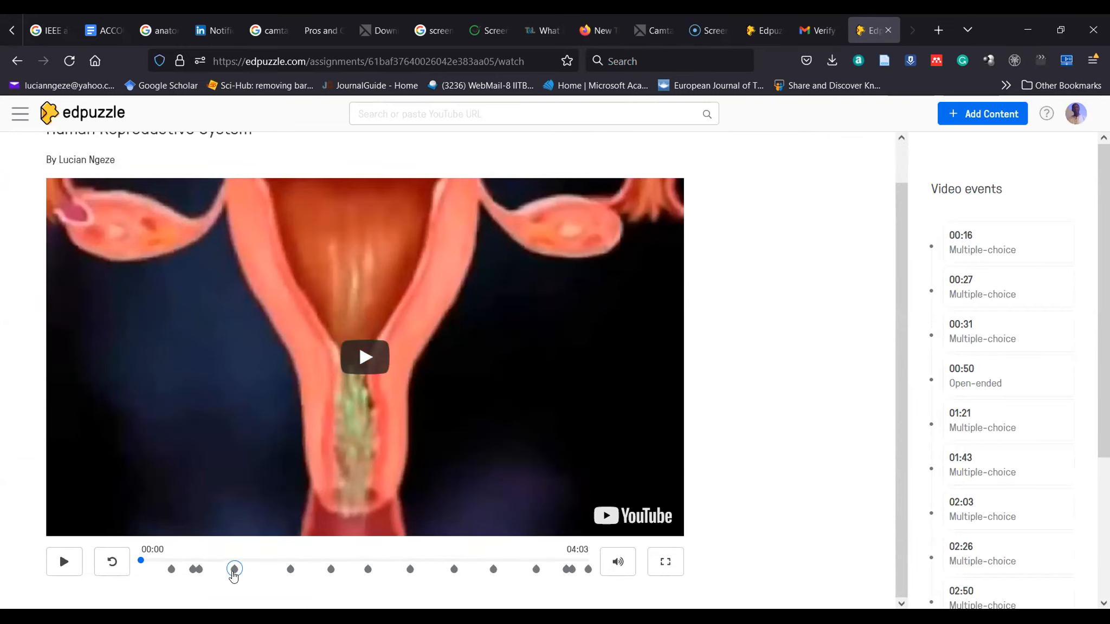
click(233, 571)
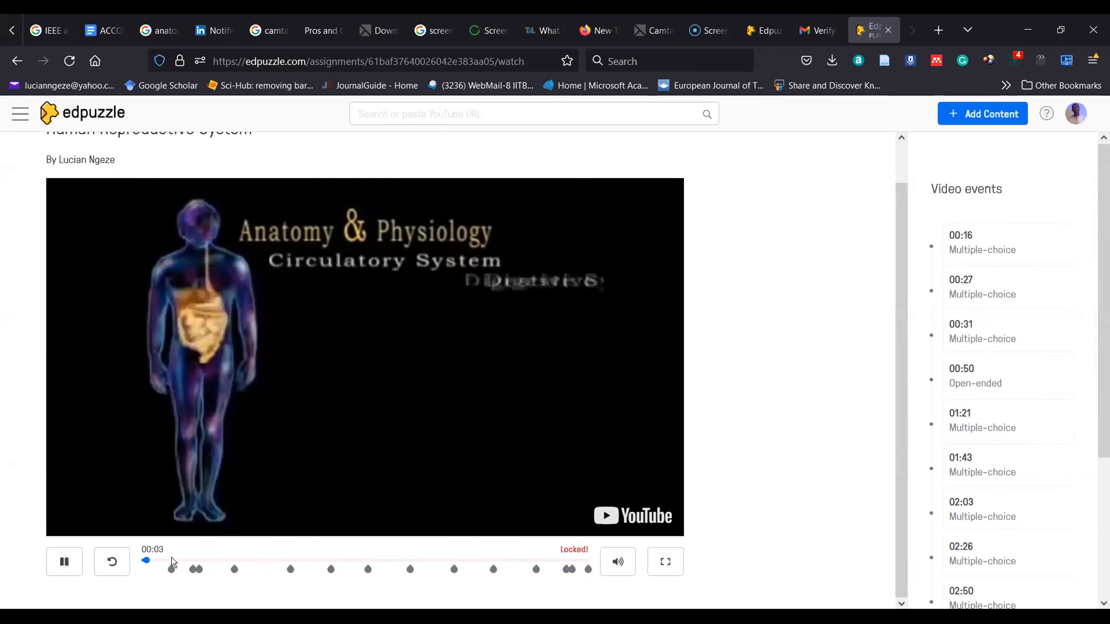
click(59, 563)
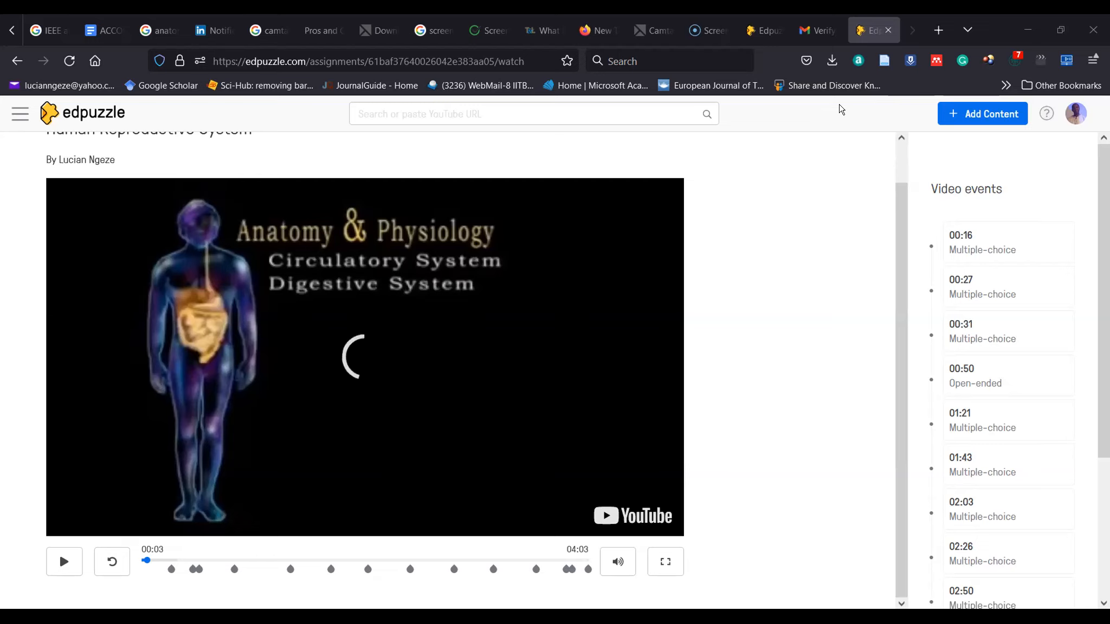
scroll(776, 194, up, 1)
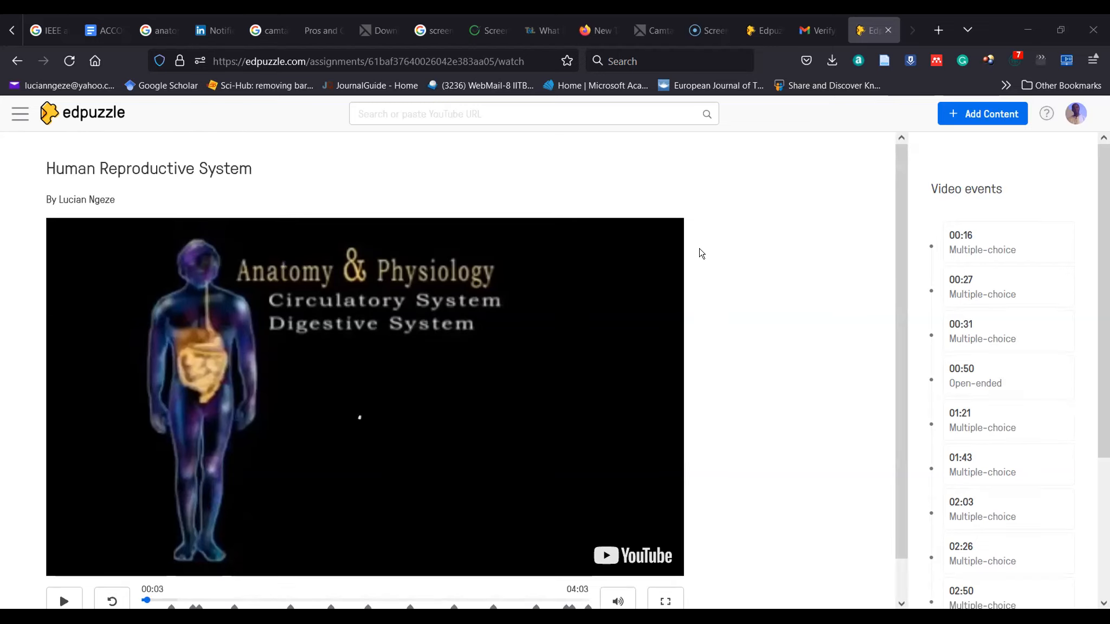
scroll(362, 348, down, 1)
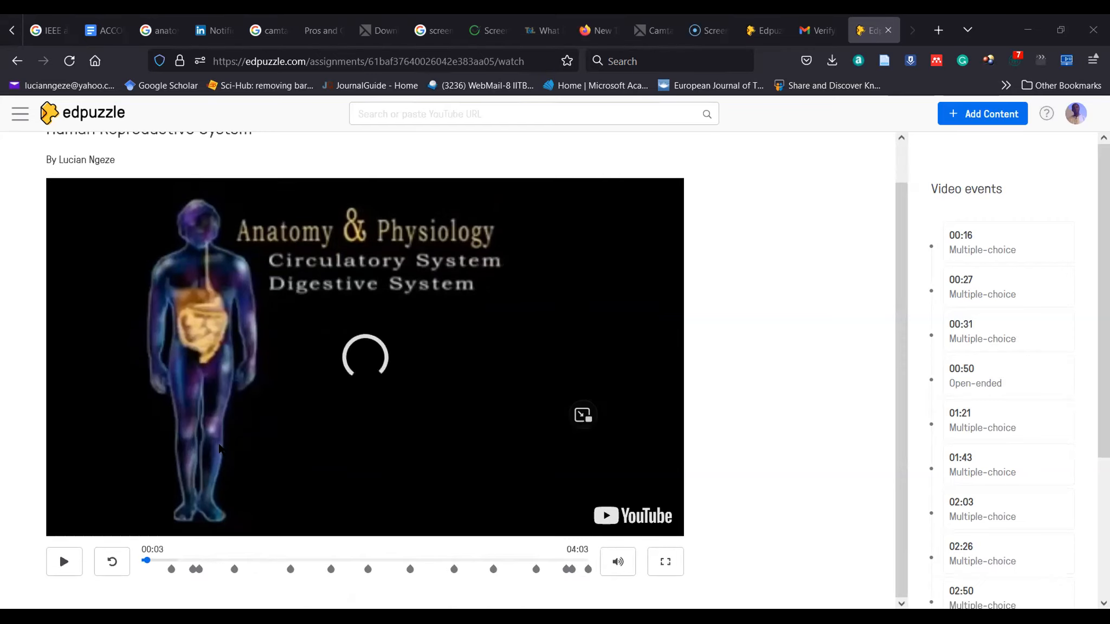
scroll(96, 188, up, 1)
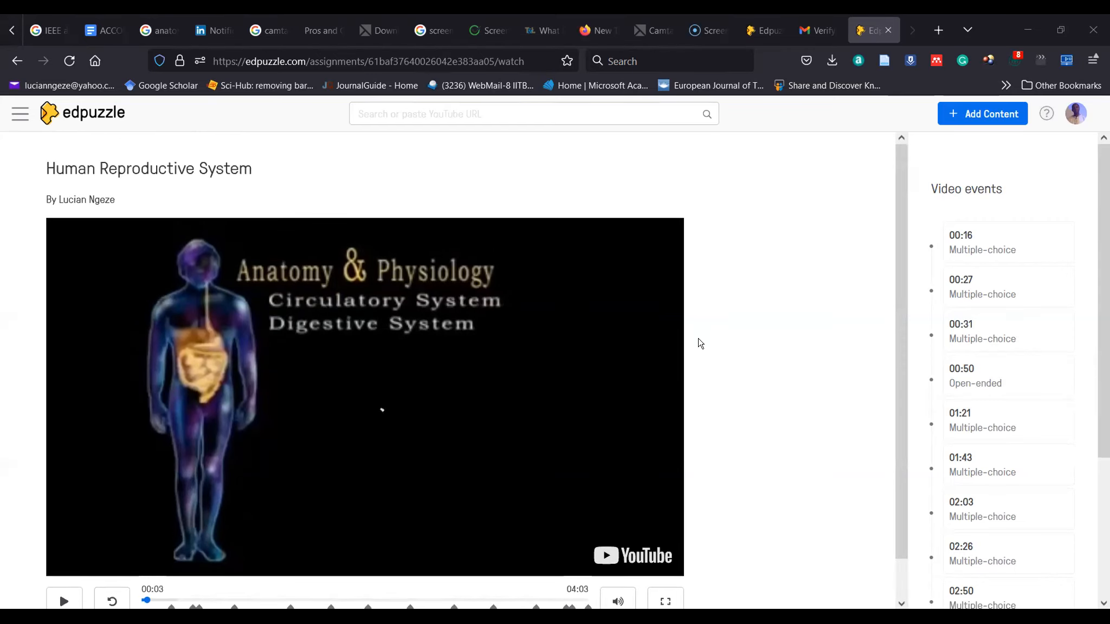
scroll(699, 342, down, 1)
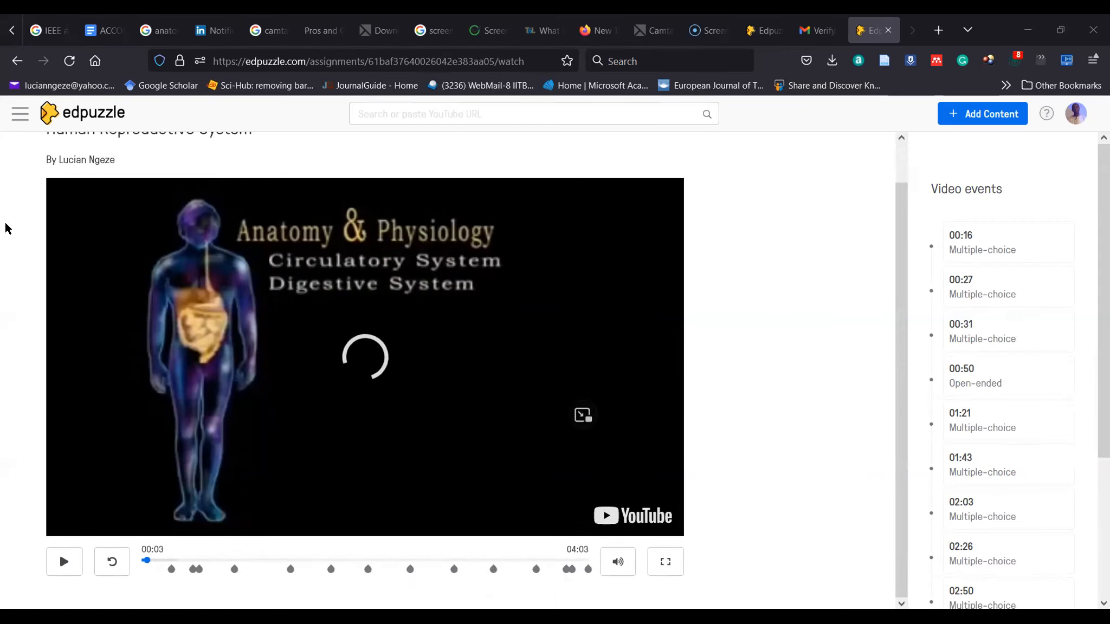
Reopen the first Human Reproductive System assignment from the Educational Technology class and review its sharing options
click(102, 117)
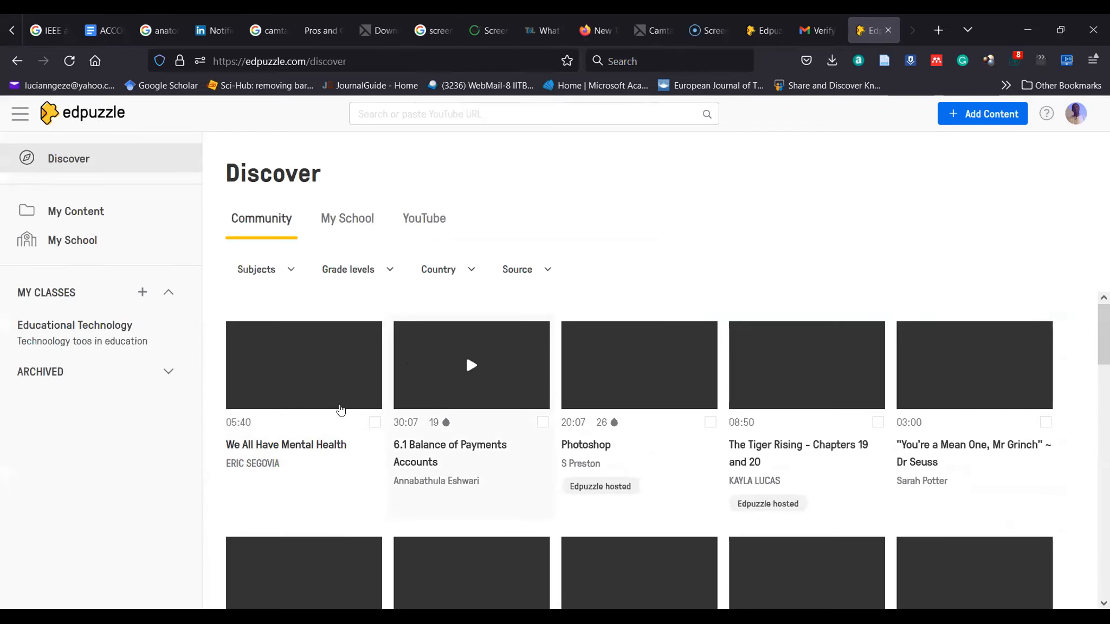
click(88, 346)
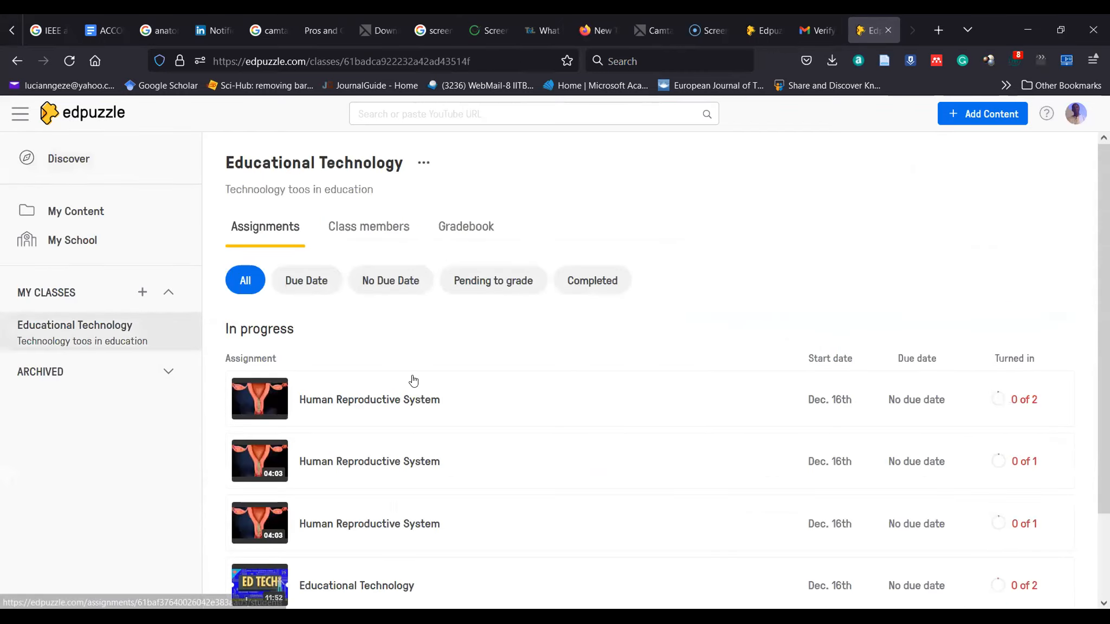
click(395, 399)
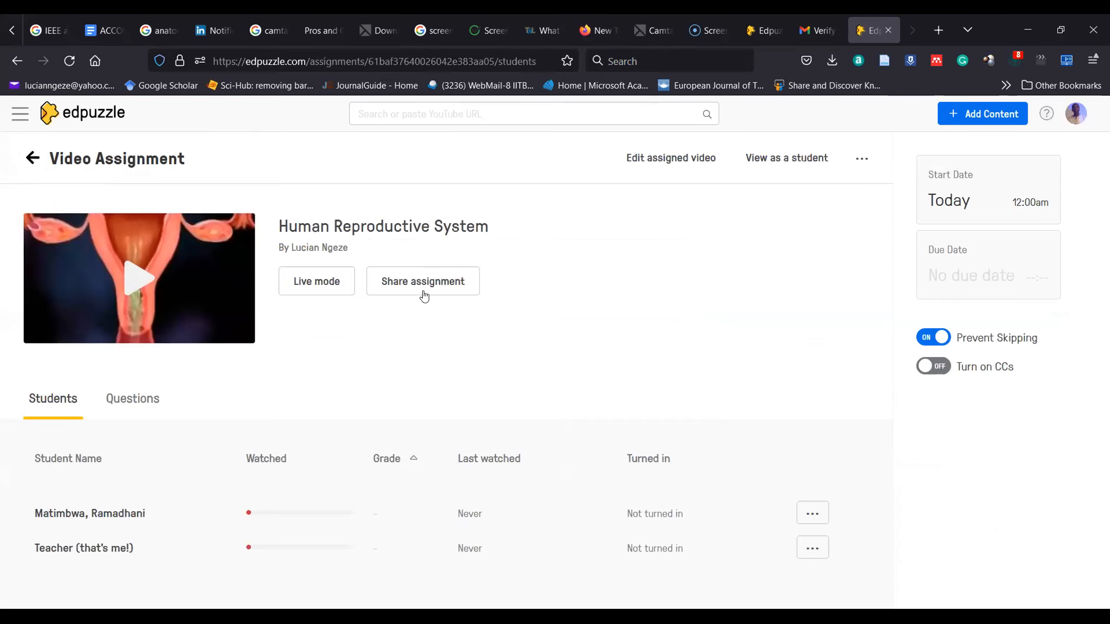
click(426, 283)
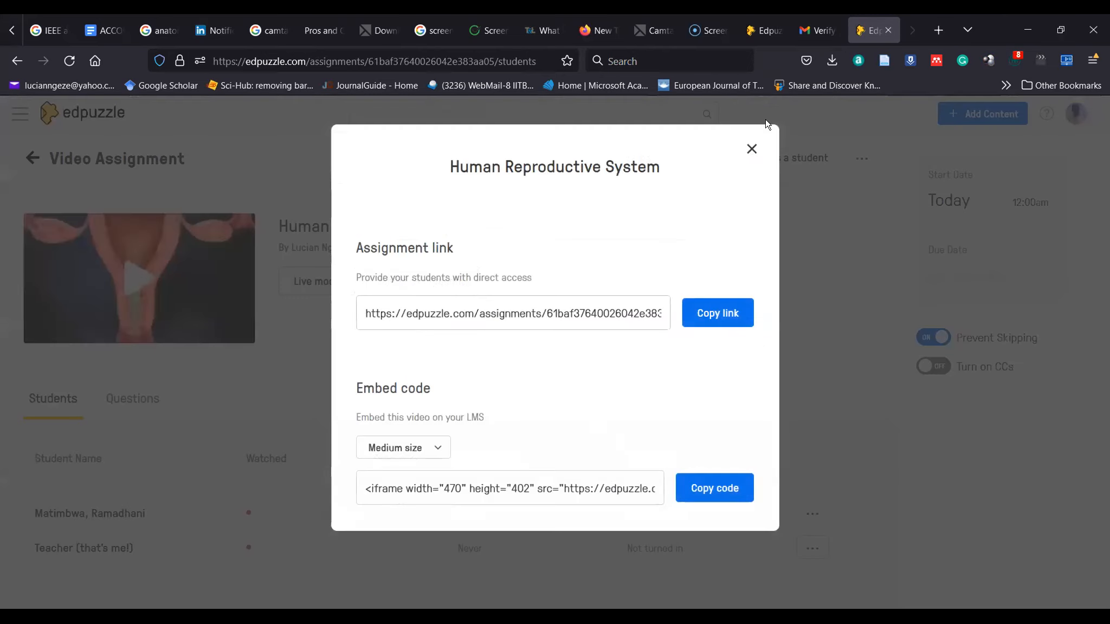
click(752, 149)
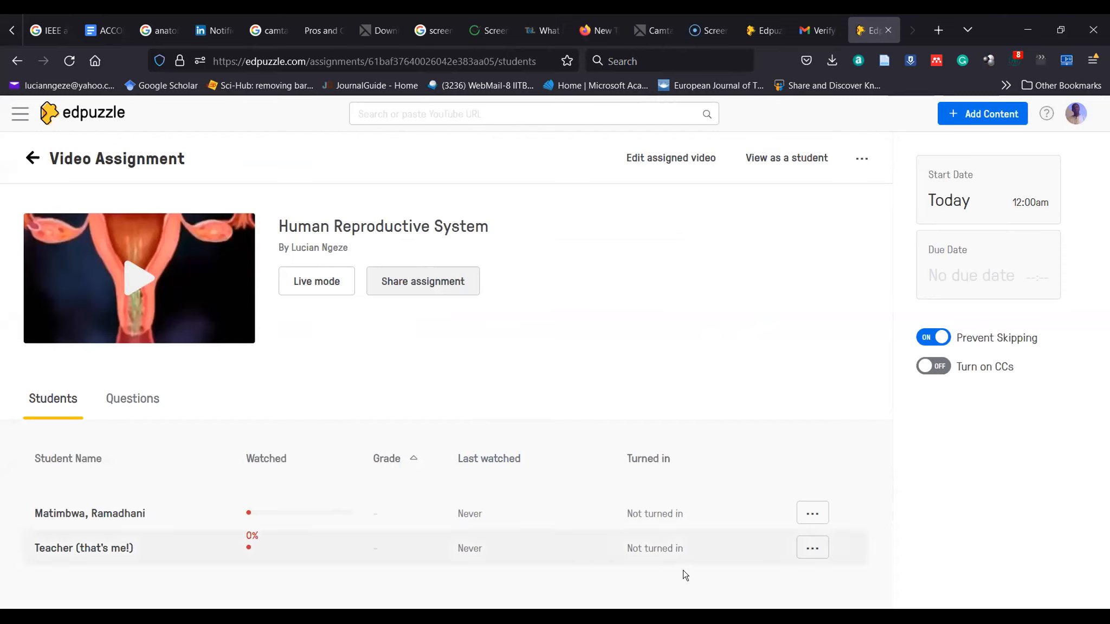
Check the actions available for the student entry and for the teacher's own entry in the assignment
click(810, 517)
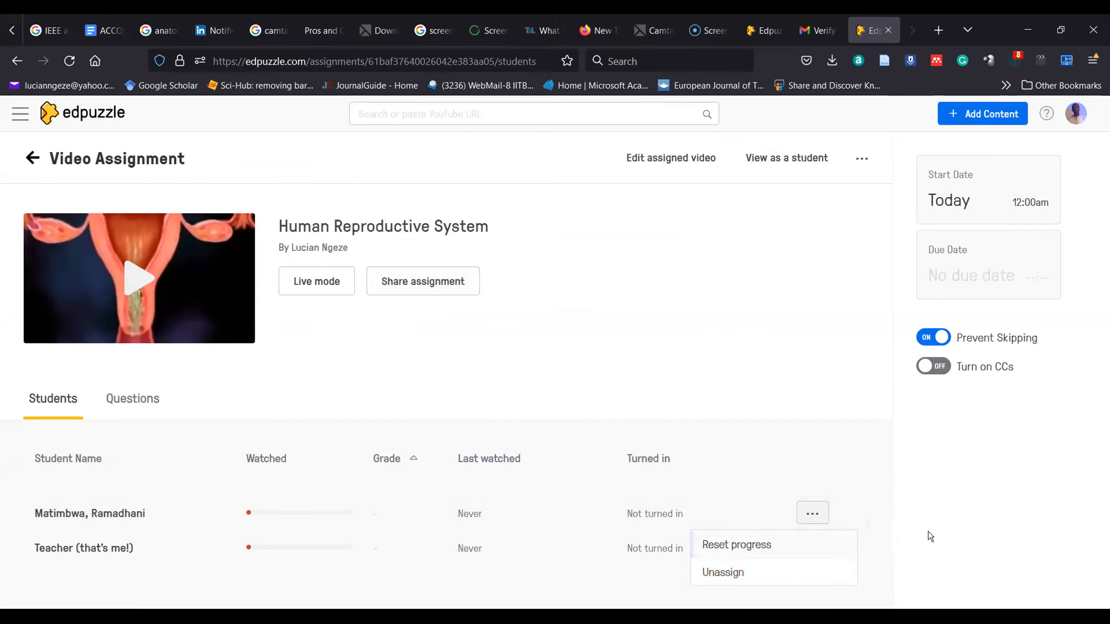
click(905, 553)
click(813, 548)
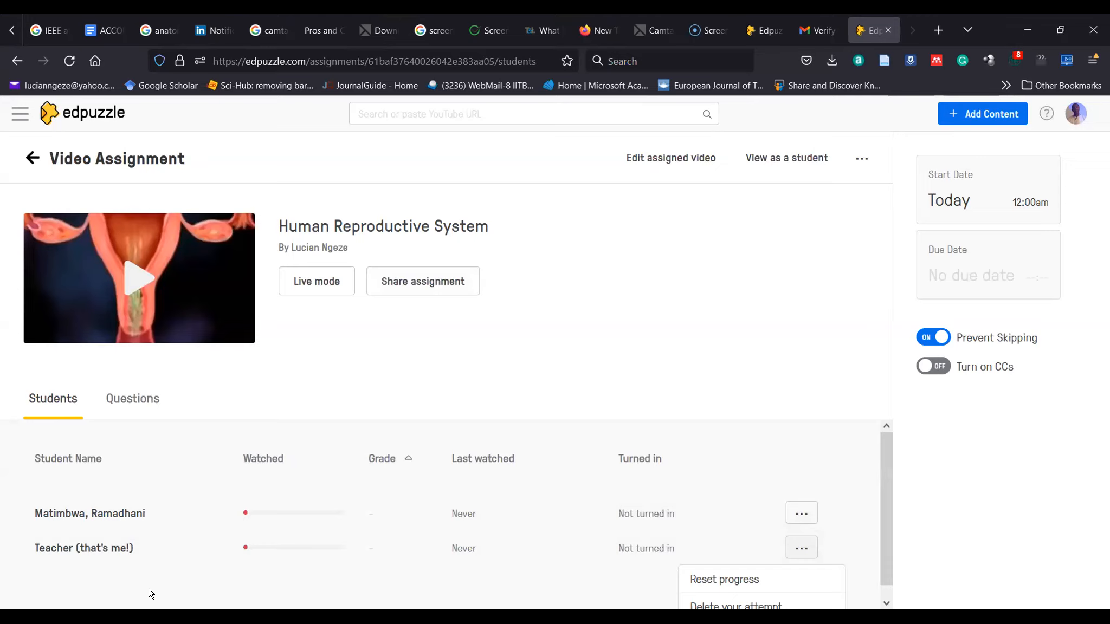
scroll(149, 593, down, 1)
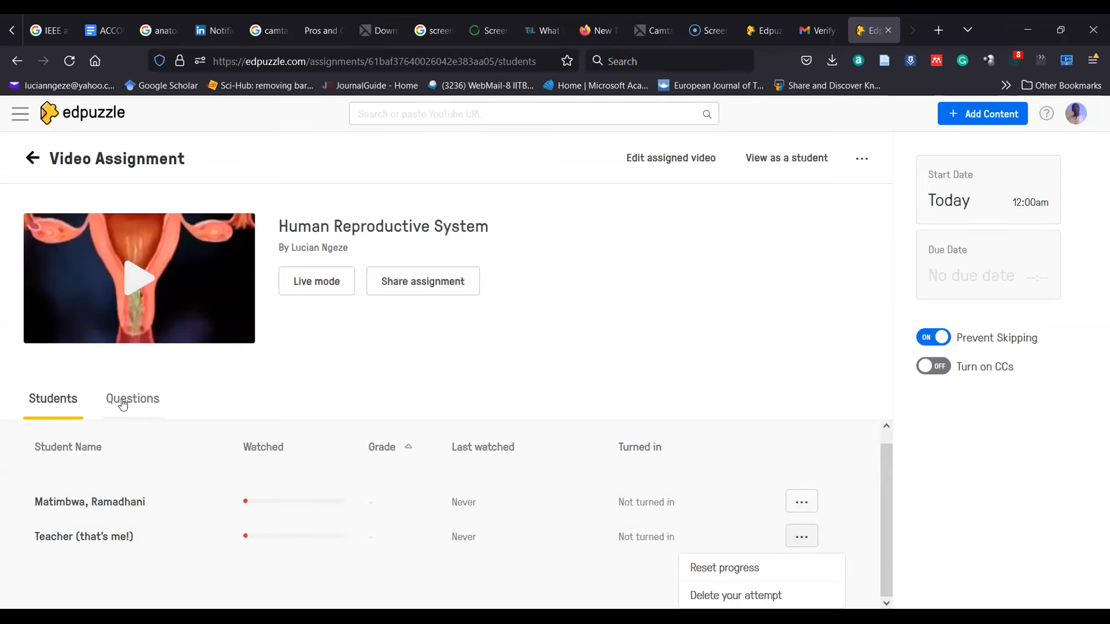
Try to start live mode for the Human Reproductive System assignment in both open Edpuzzle tabs
click(311, 273)
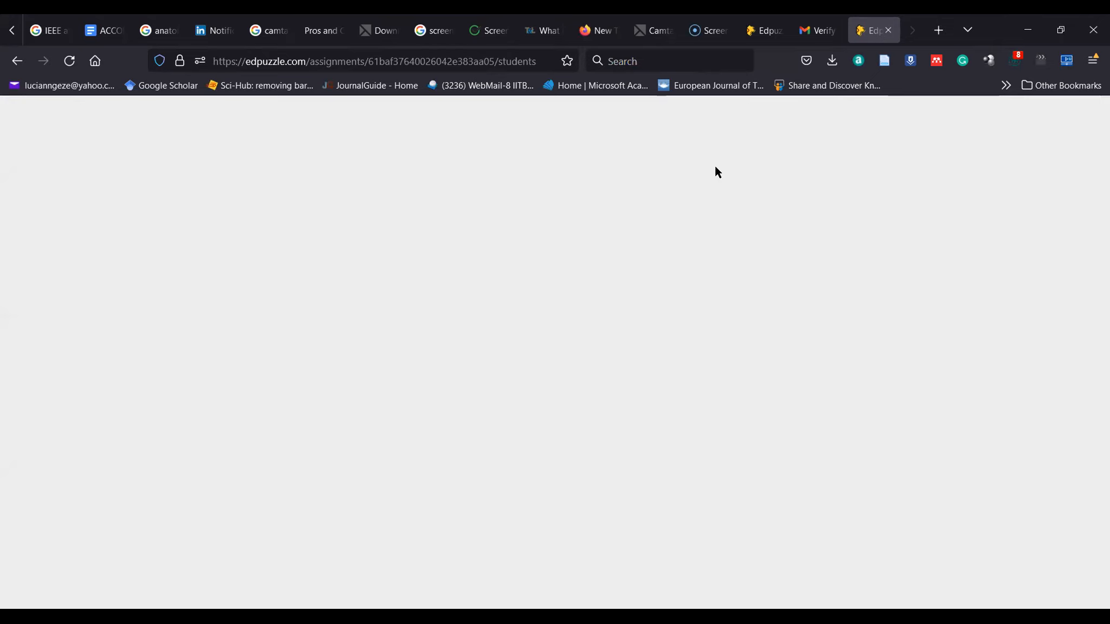
click(776, 29)
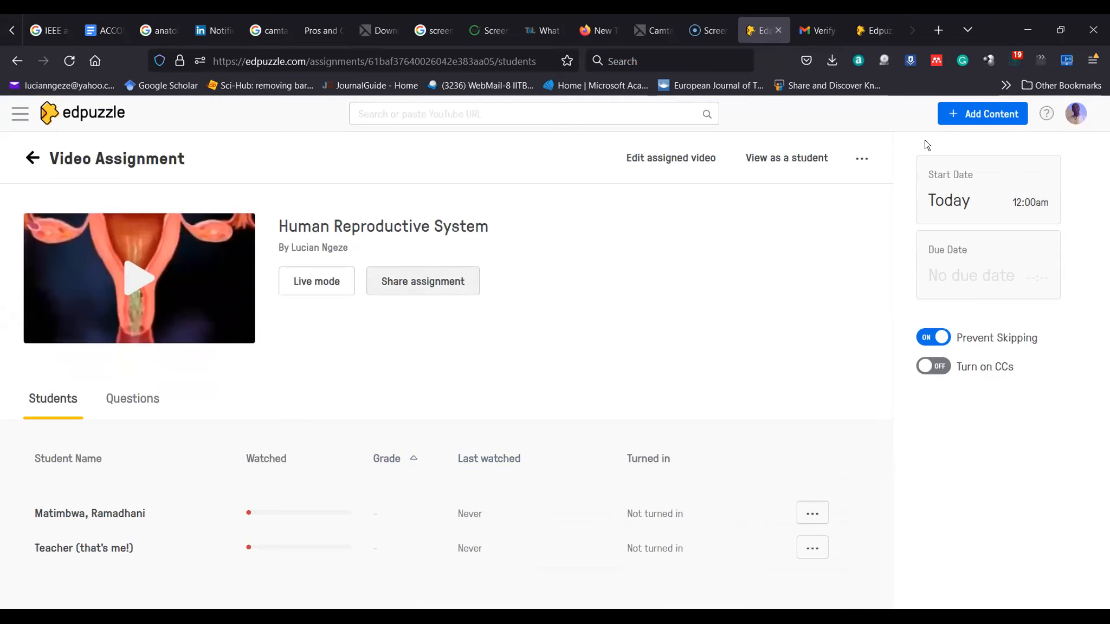
click(317, 282)
click(896, 29)
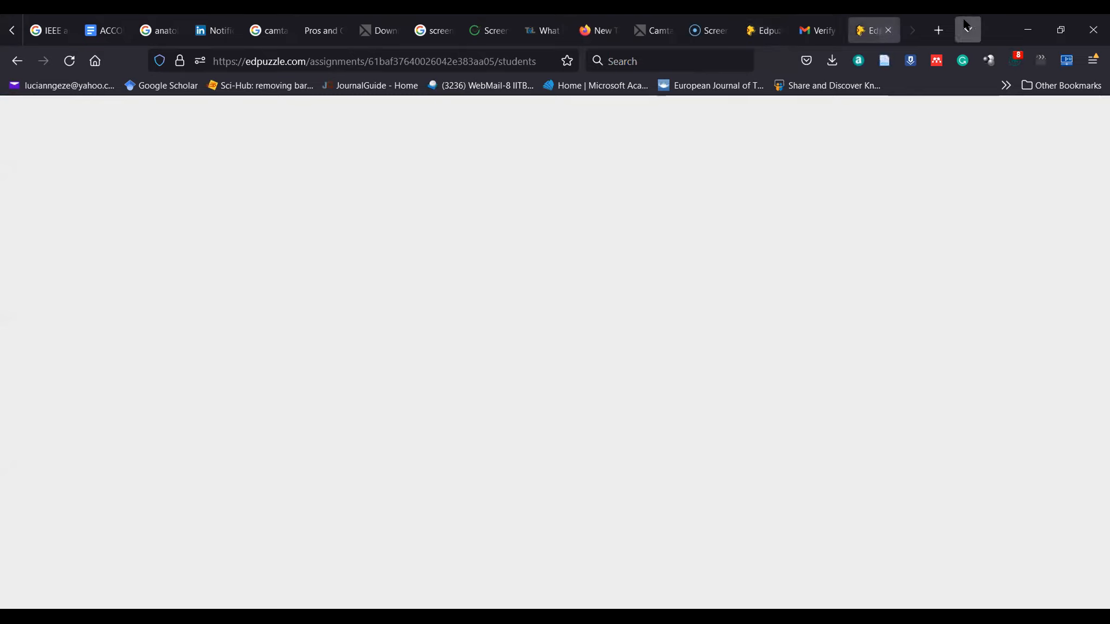
click(760, 28)
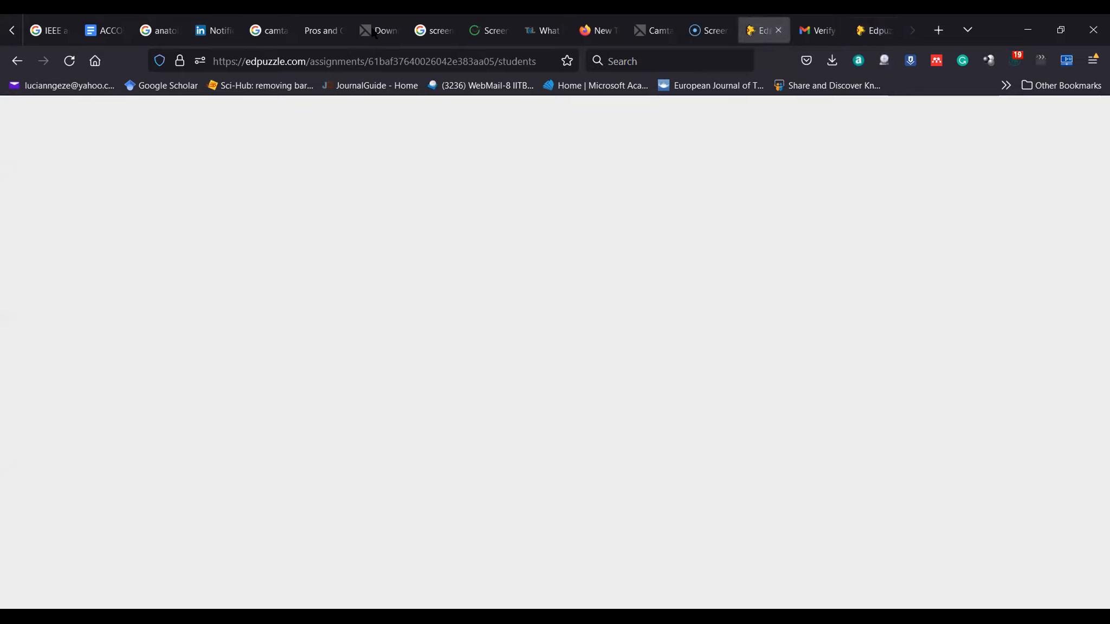
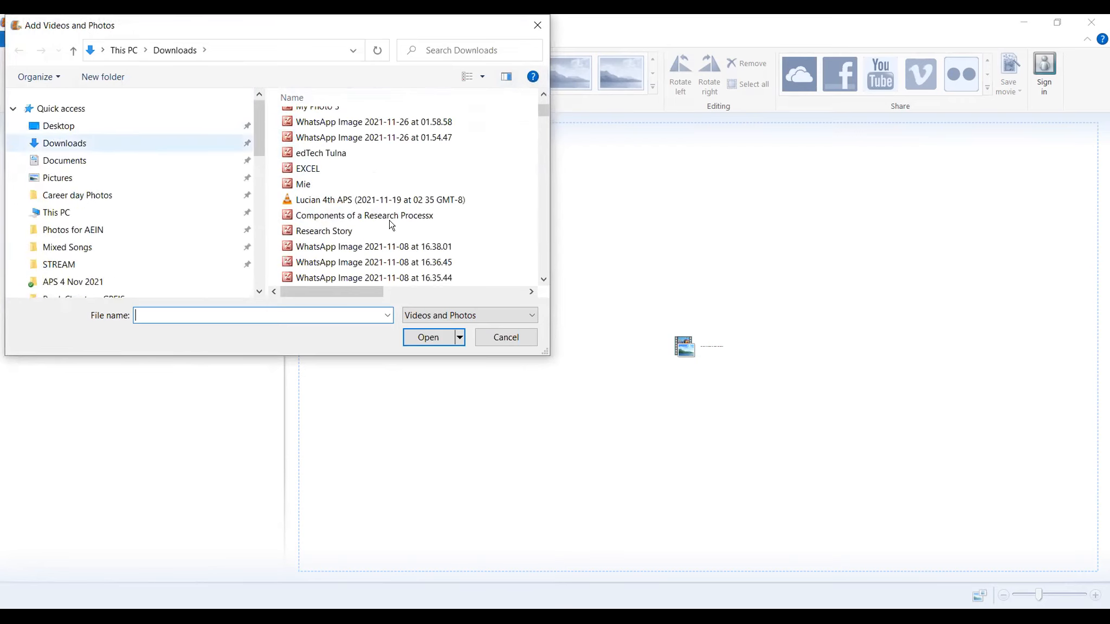
Add the video "lesson 2" from the Desktop folder to the Movie Maker project
click(54, 126)
scroll(457, 228, down, 5)
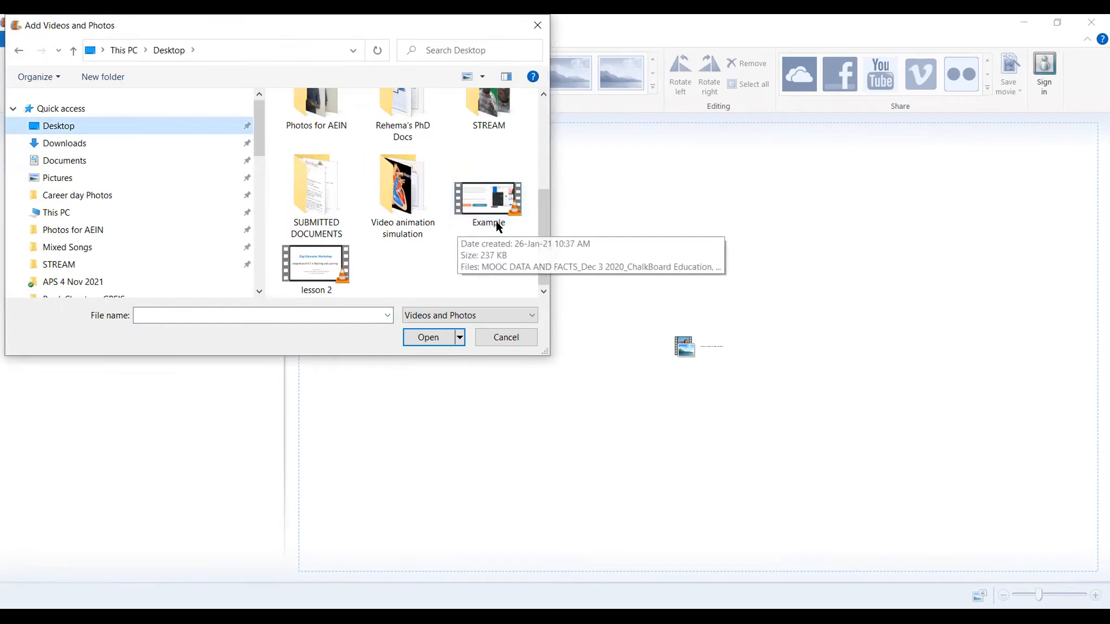
click(301, 261)
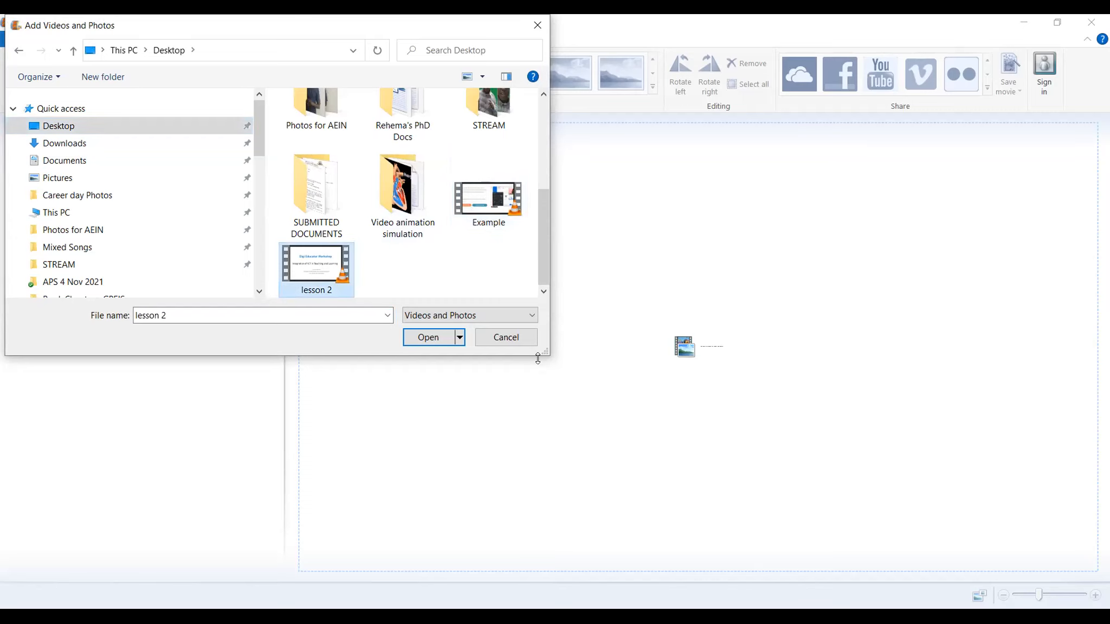
click(428, 337)
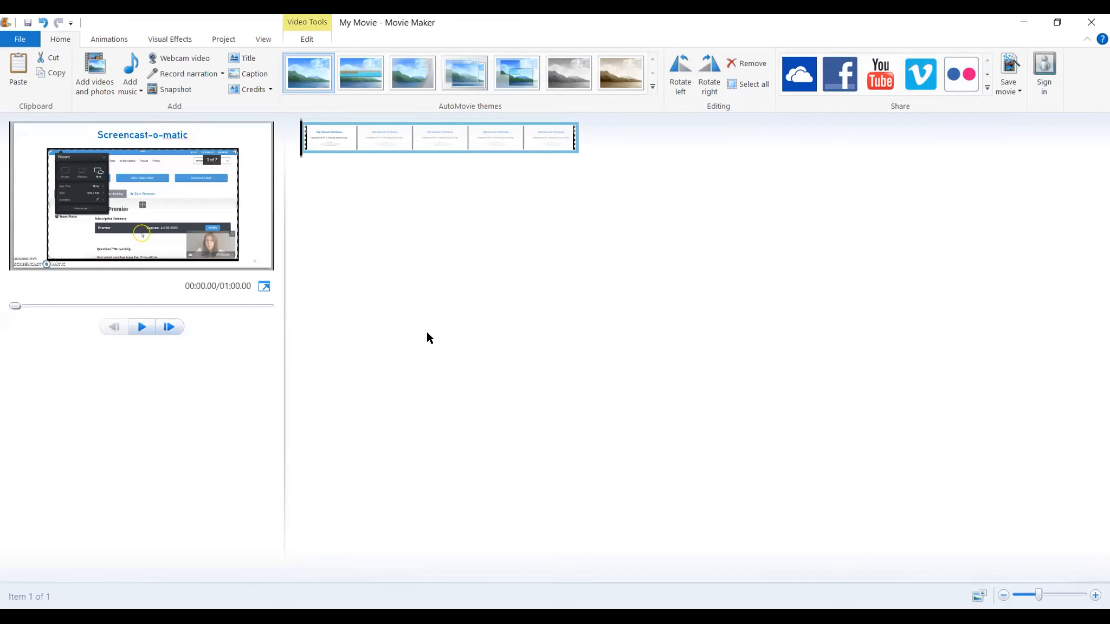
Preview the lesson 2 video, place the playhead at about 21.40 s and split the clip there
click(138, 328)
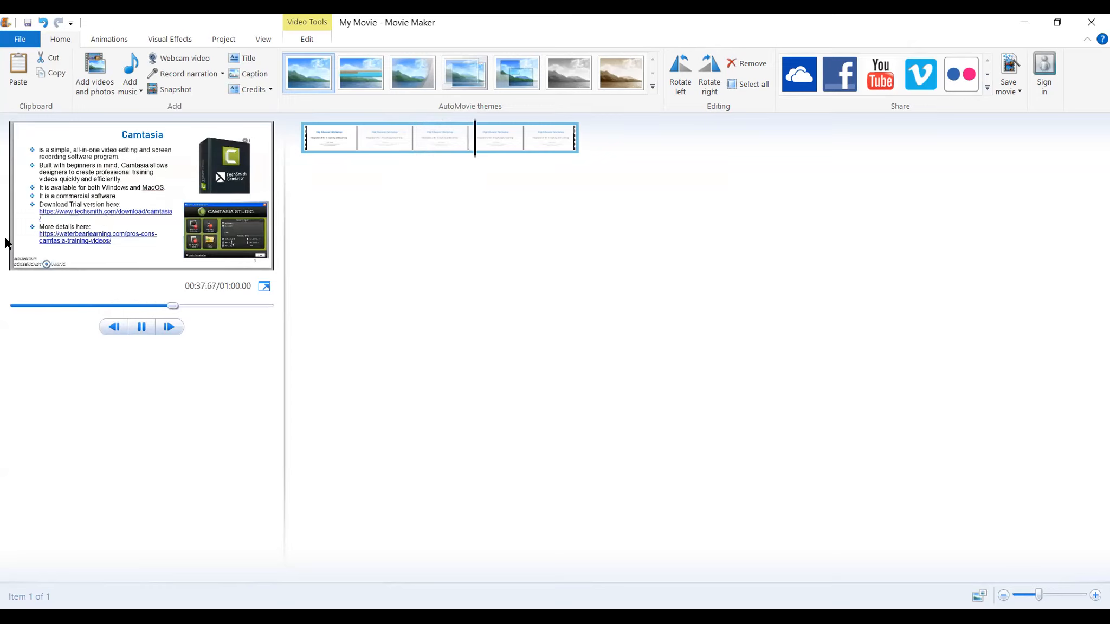
click(141, 327)
drag(488, 161, 400, 175)
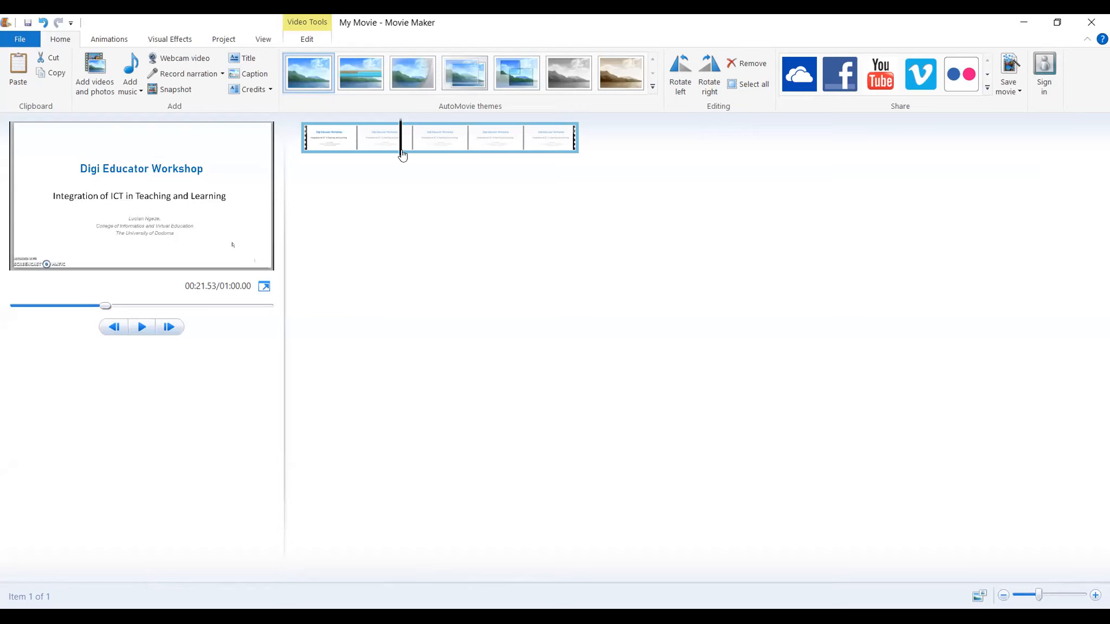
drag(400, 156, 399, 159)
click(301, 41)
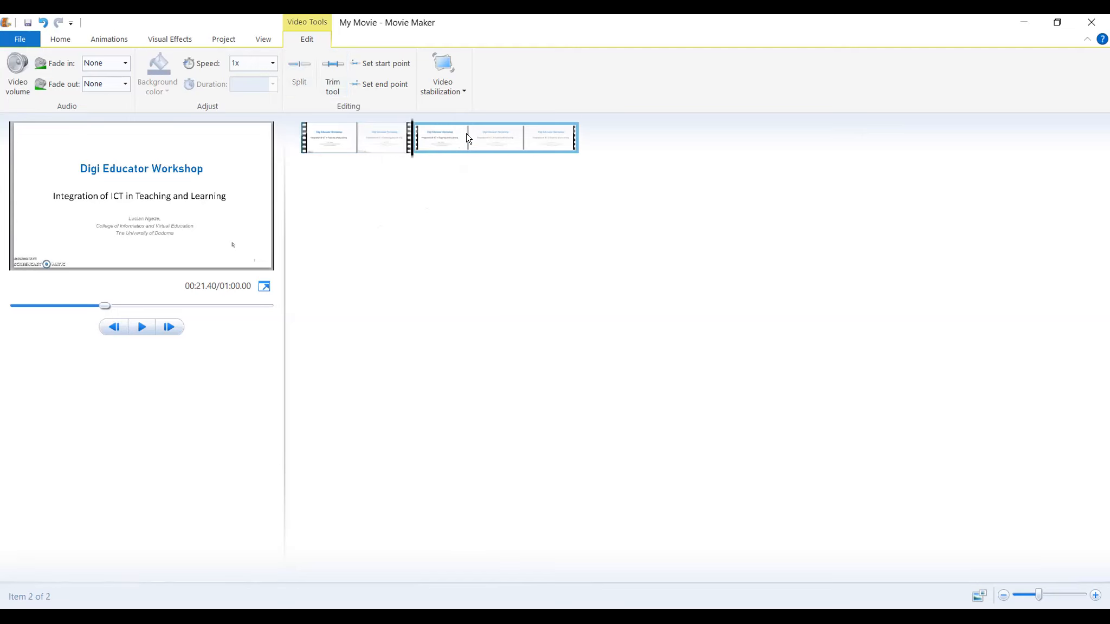
Remove the first segment of the split lesson 2 clip and play the remaining part
click(357, 140)
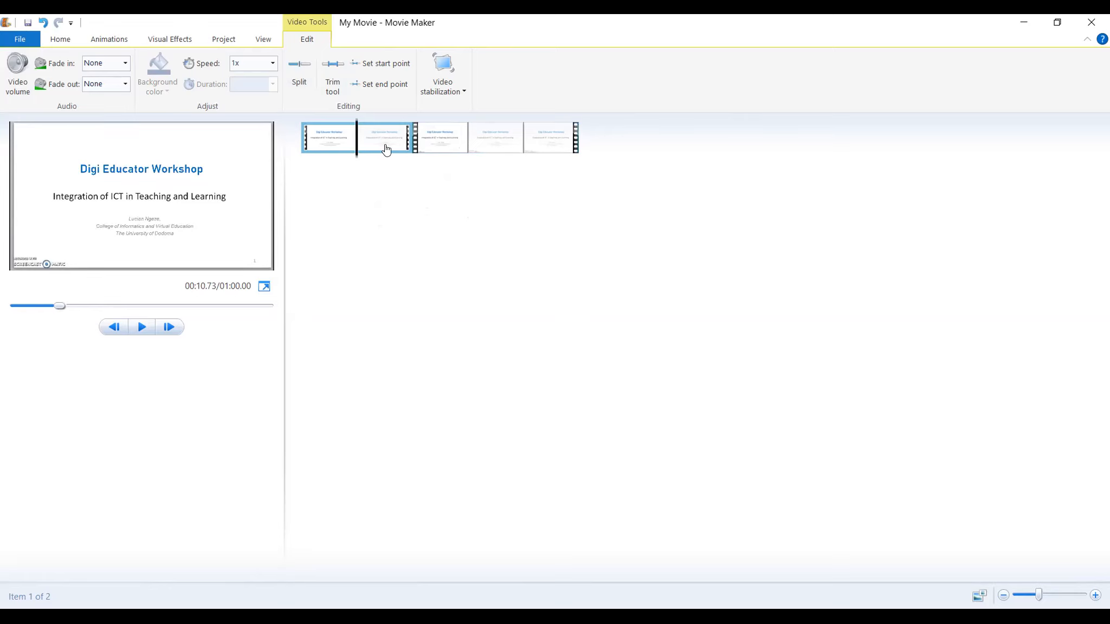
right_click(390, 203)
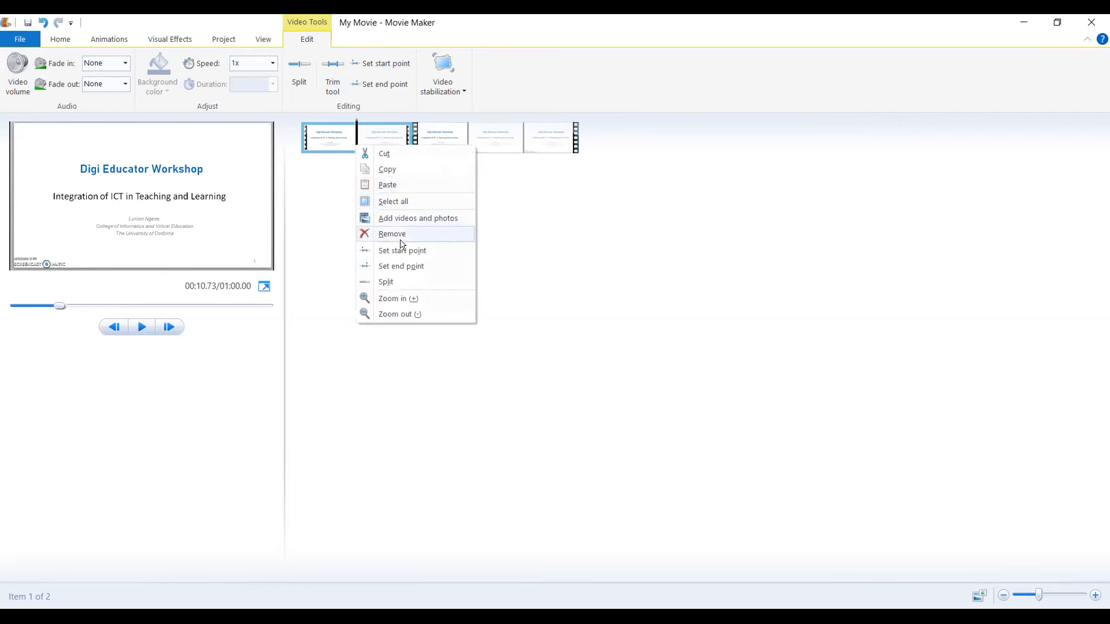
click(402, 244)
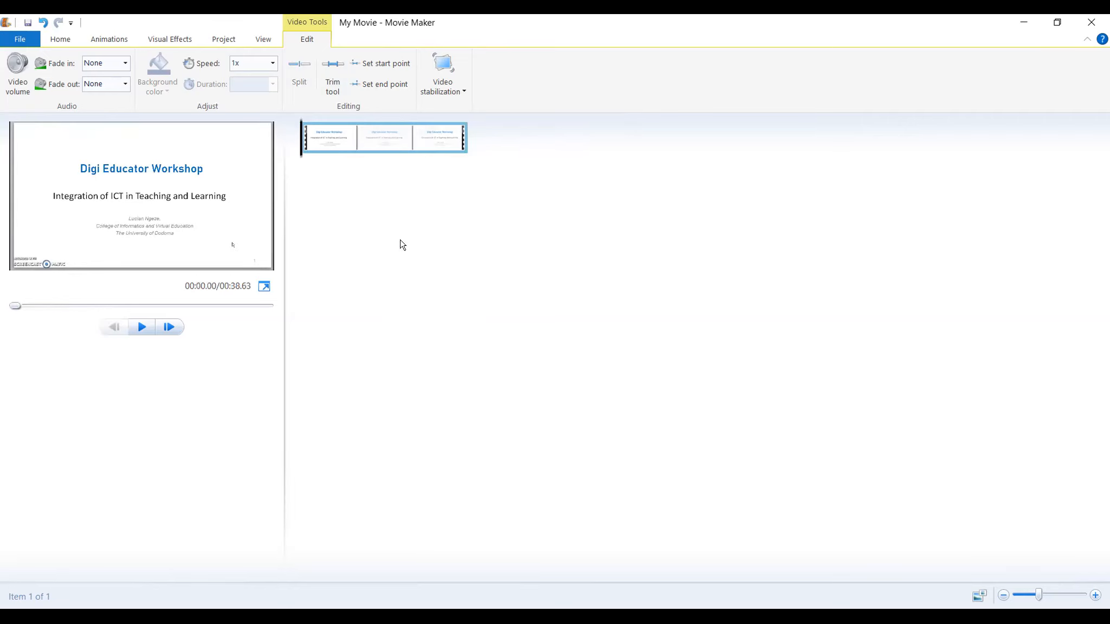
click(139, 330)
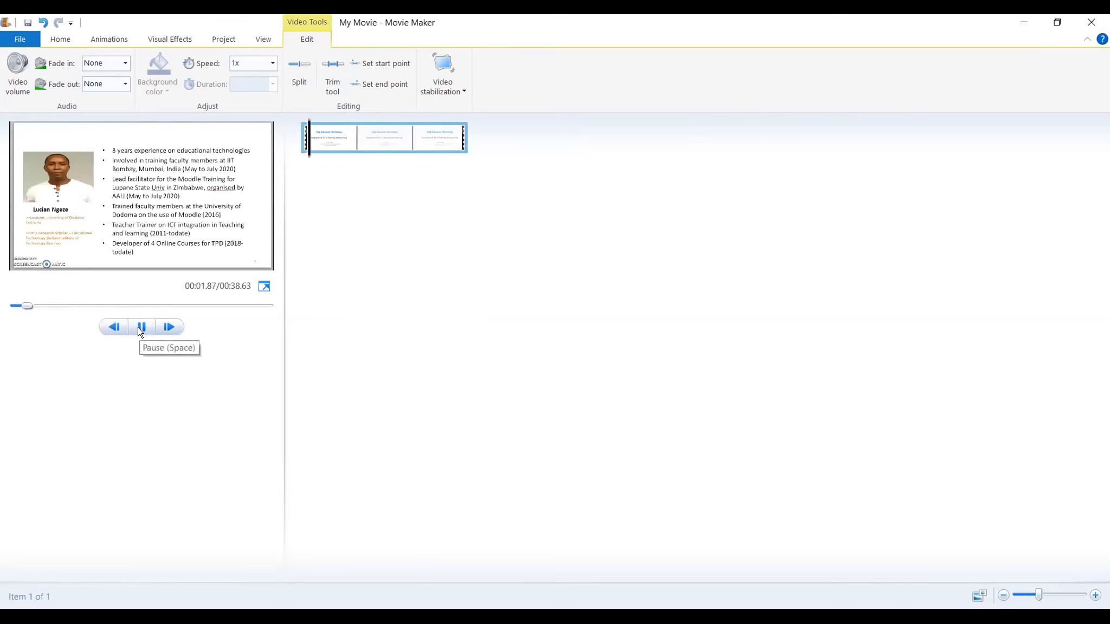
Undo the removal of the first segment and the split of the lesson 2 clip
key(ctrl+z)
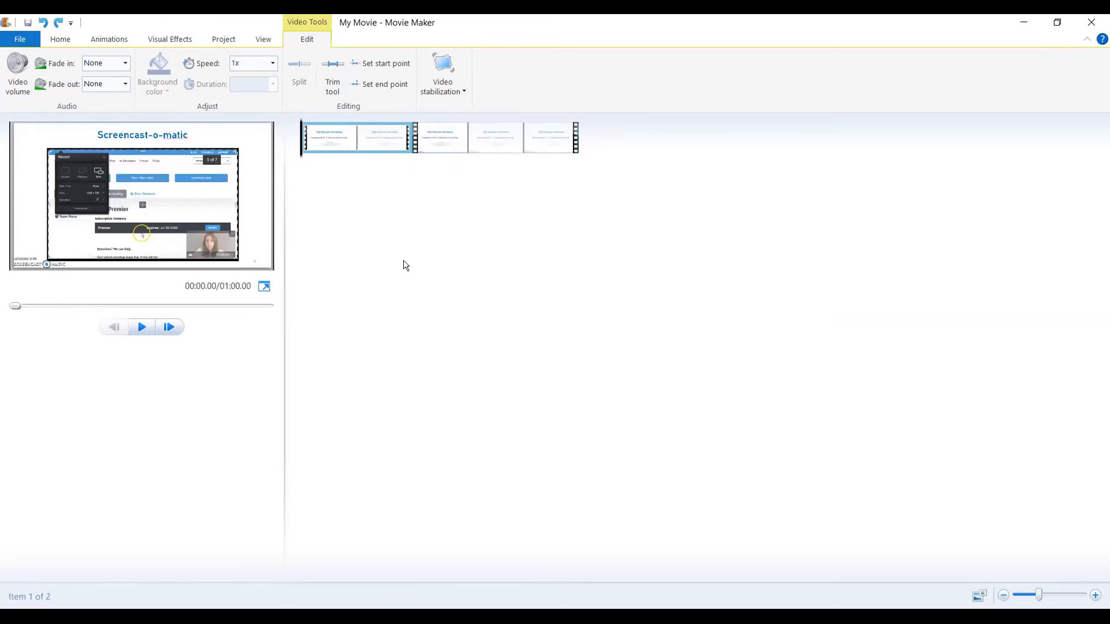
key(Delete)
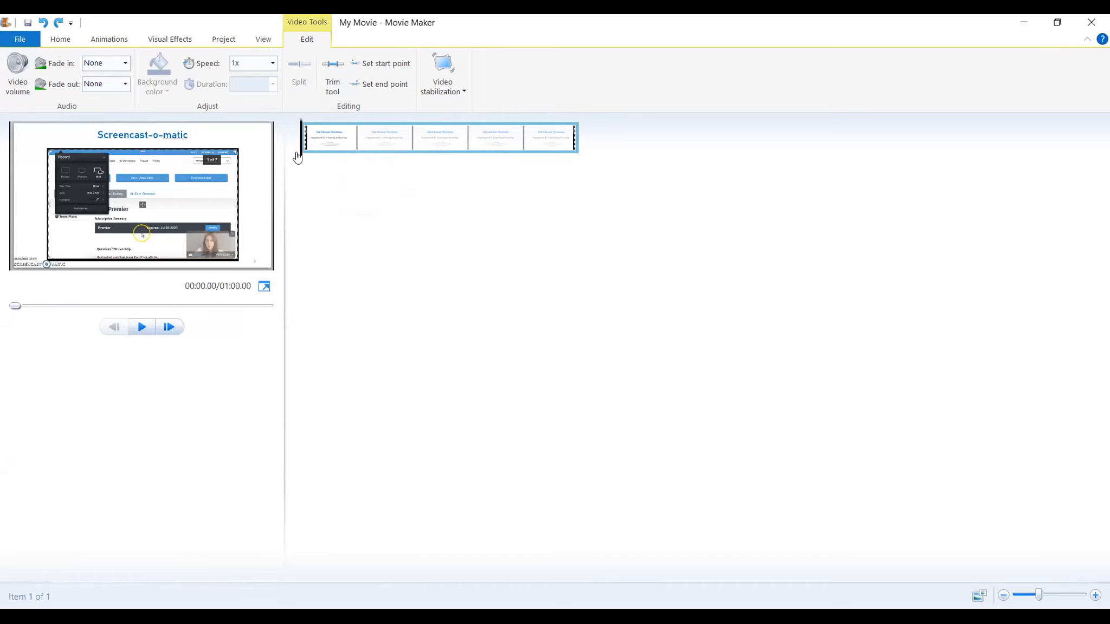
Split the lesson 2 clip at about 19.03 s and remove its first segment
drag(301, 157, 388, 177)
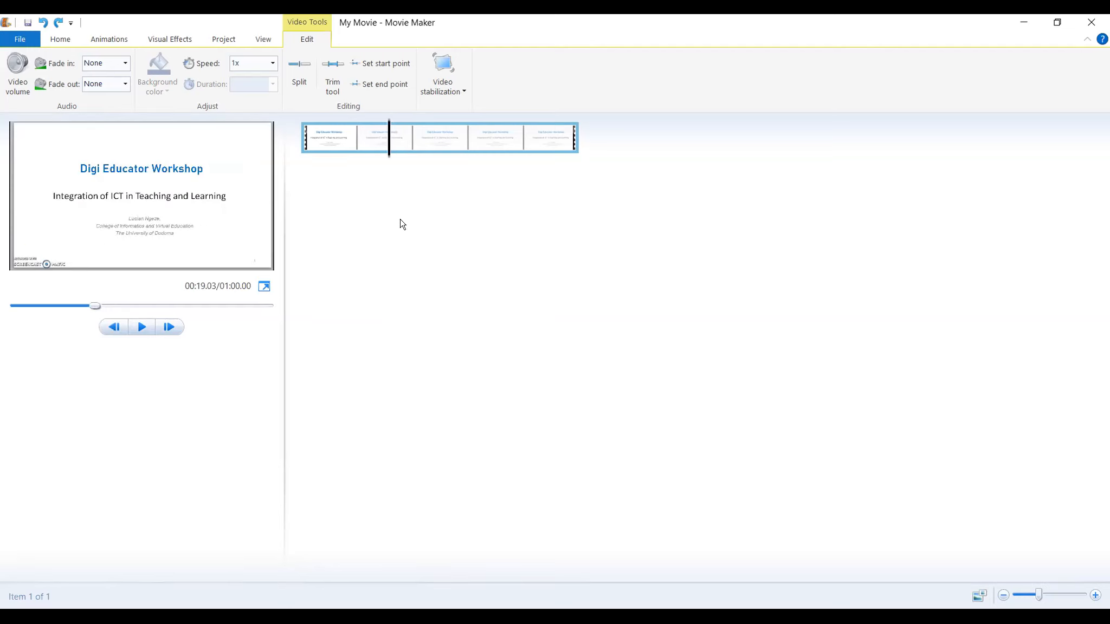
click(298, 75)
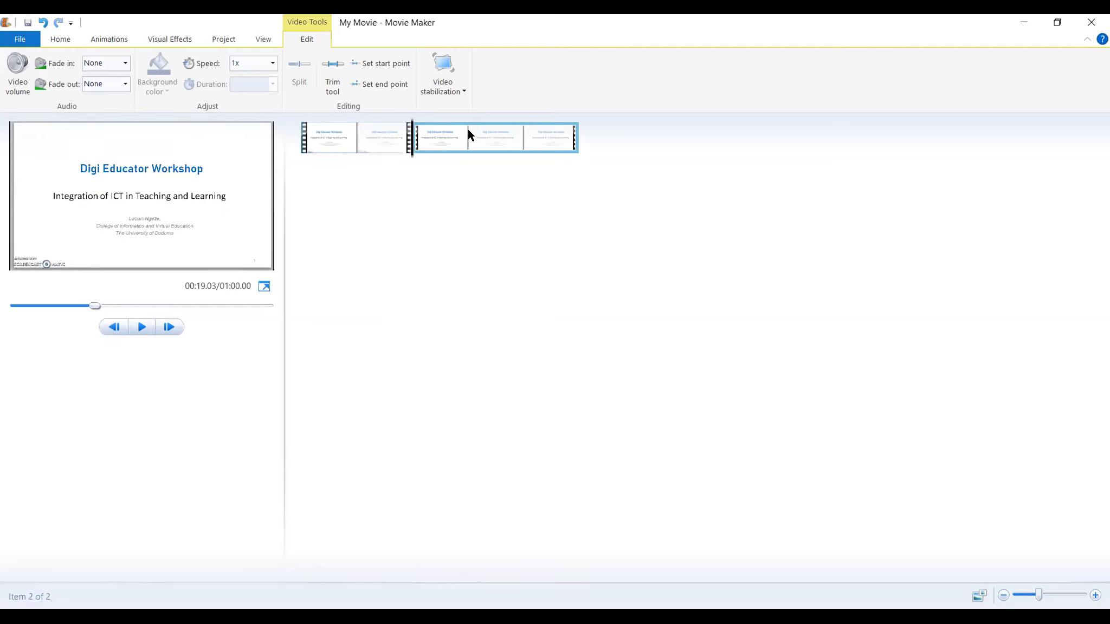
click(350, 142)
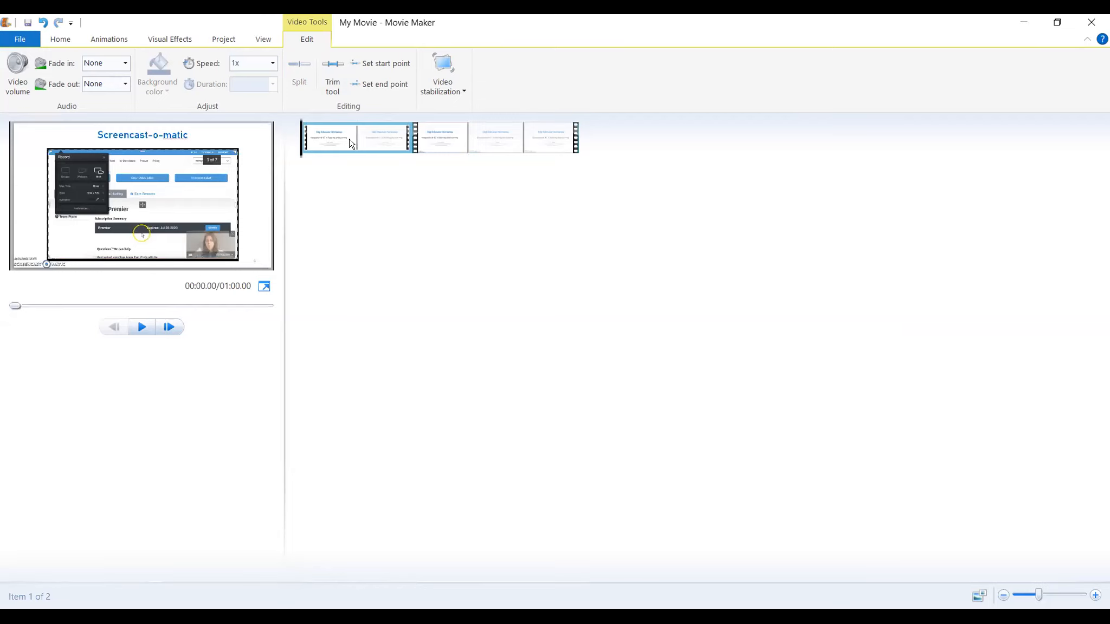
key(Delete)
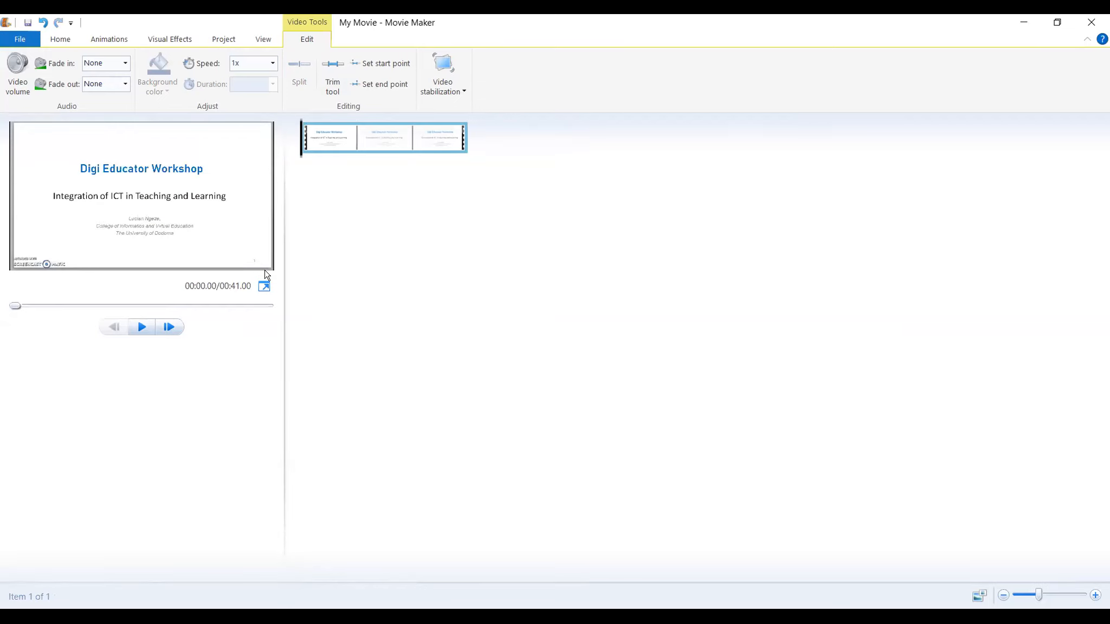
Preview the opening seconds of the shortened clip and return the playhead to the start
click(144, 329)
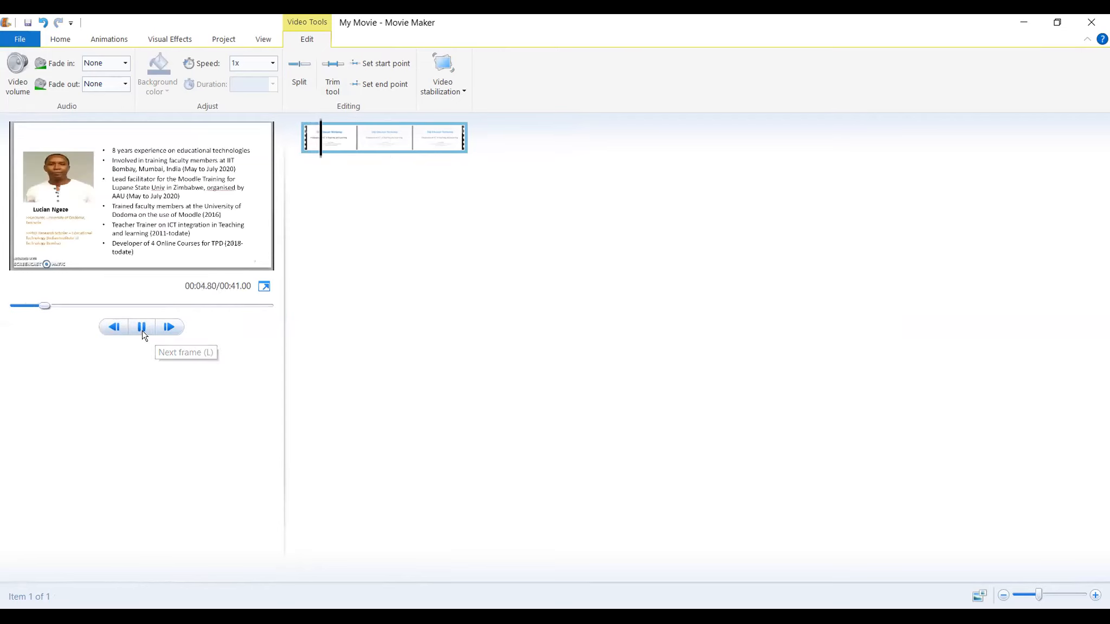
click(142, 330)
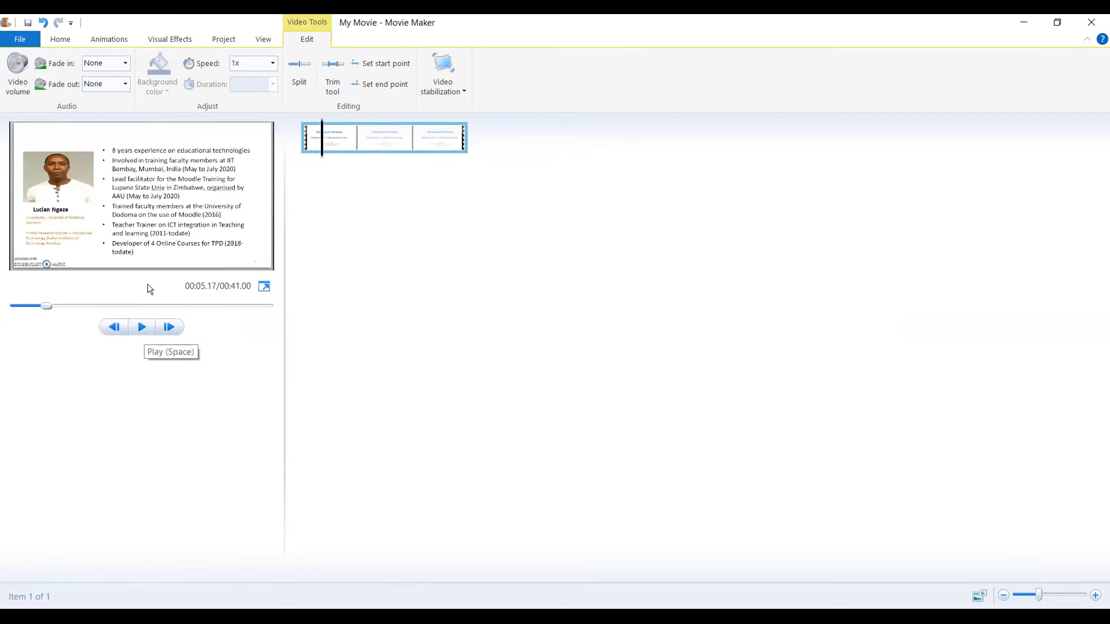
click(292, 149)
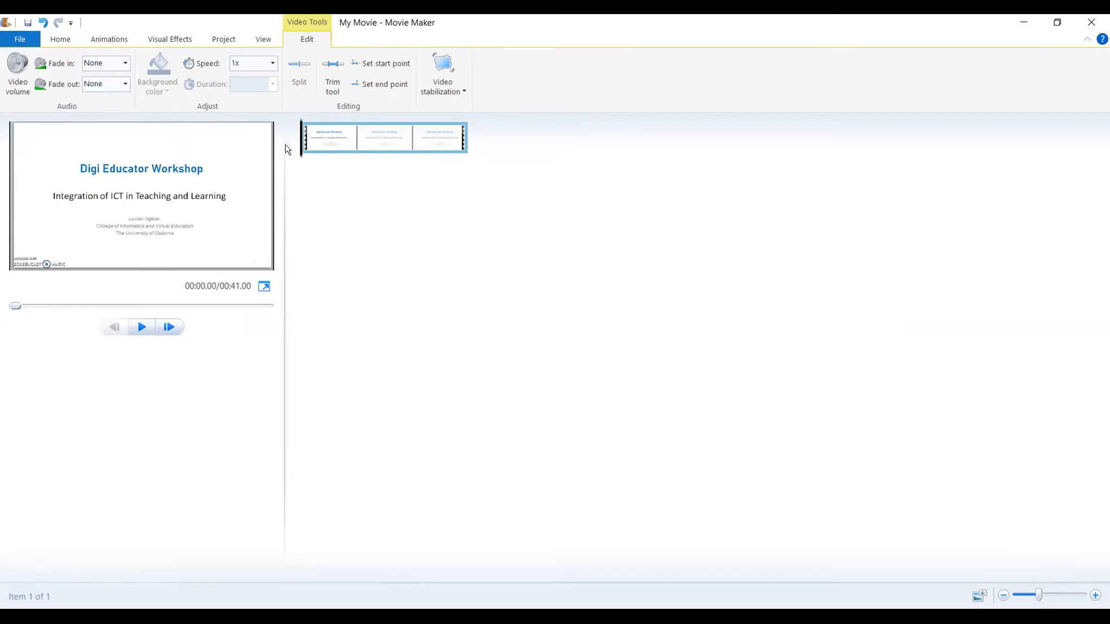
Add a title before the video with the text "Lesson 4: ICT in edu"
click(59, 40)
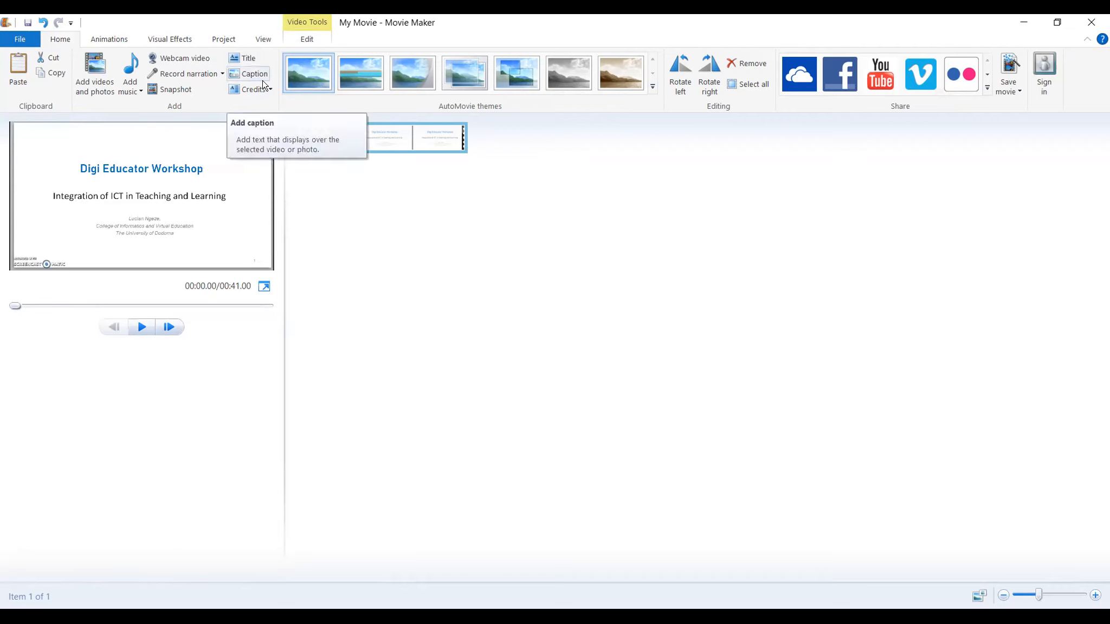
click(235, 57)
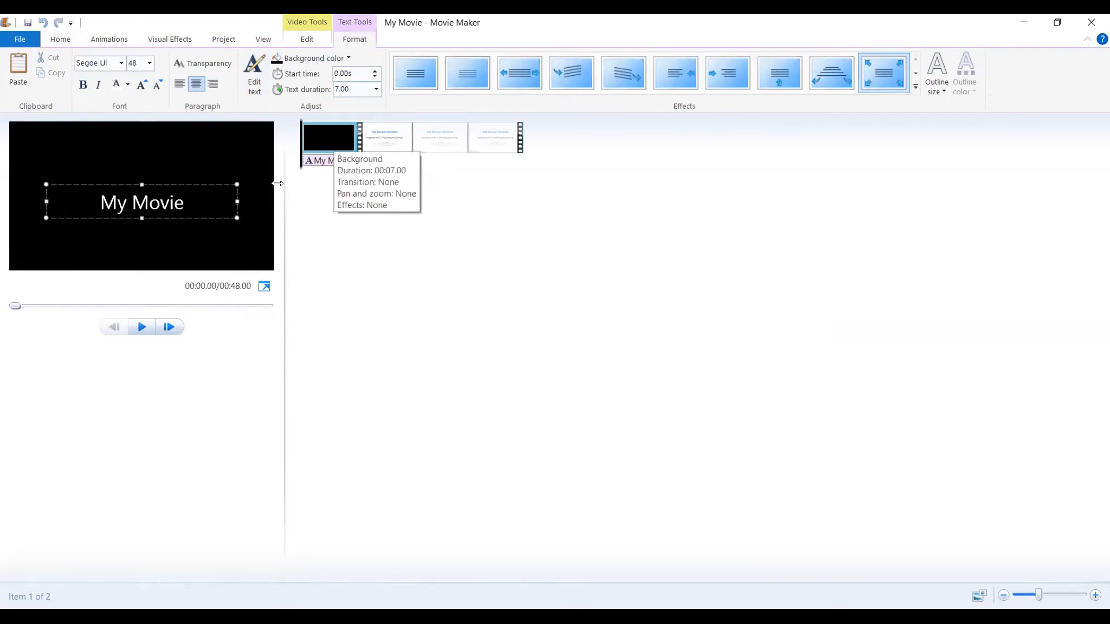
key(ctrl+a)
key(BackSpace)
text(Lesson 4)
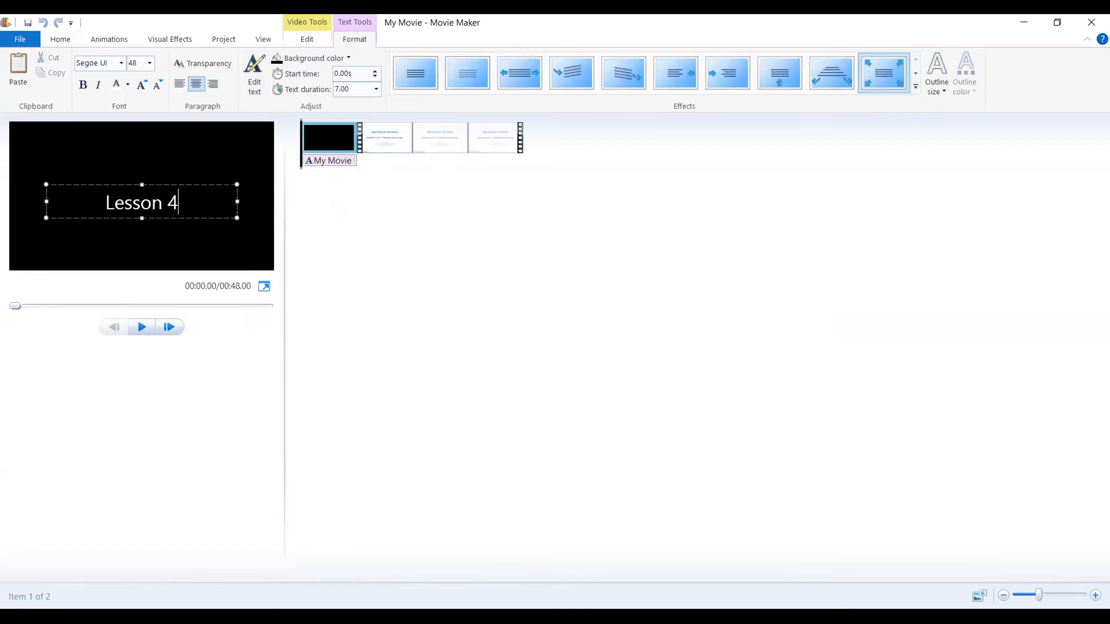
text(: ICT in edu)
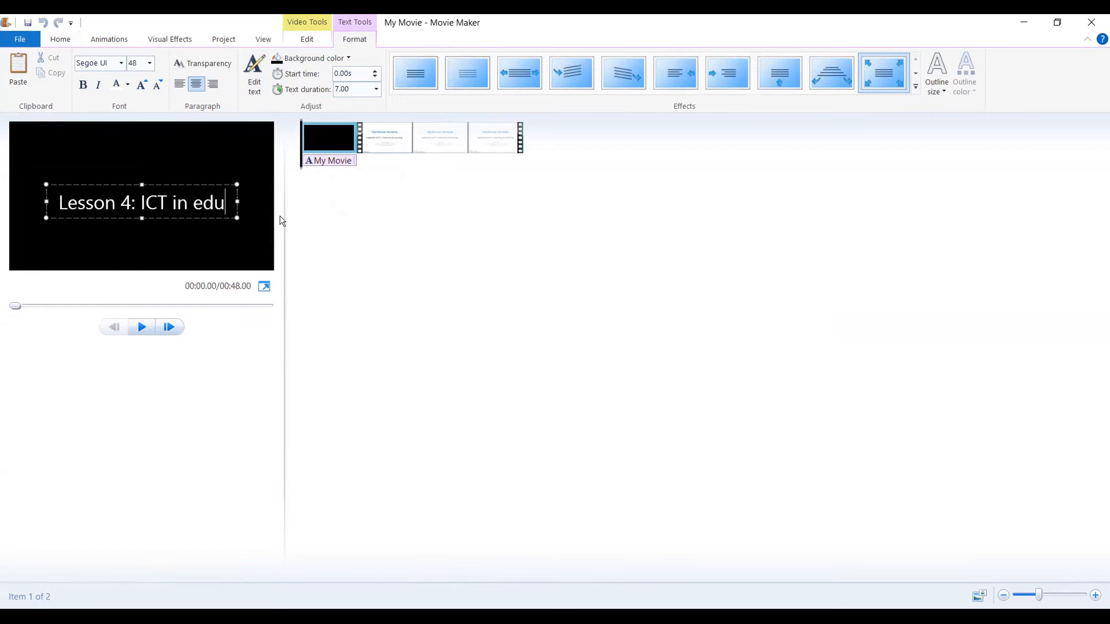
click(325, 146)
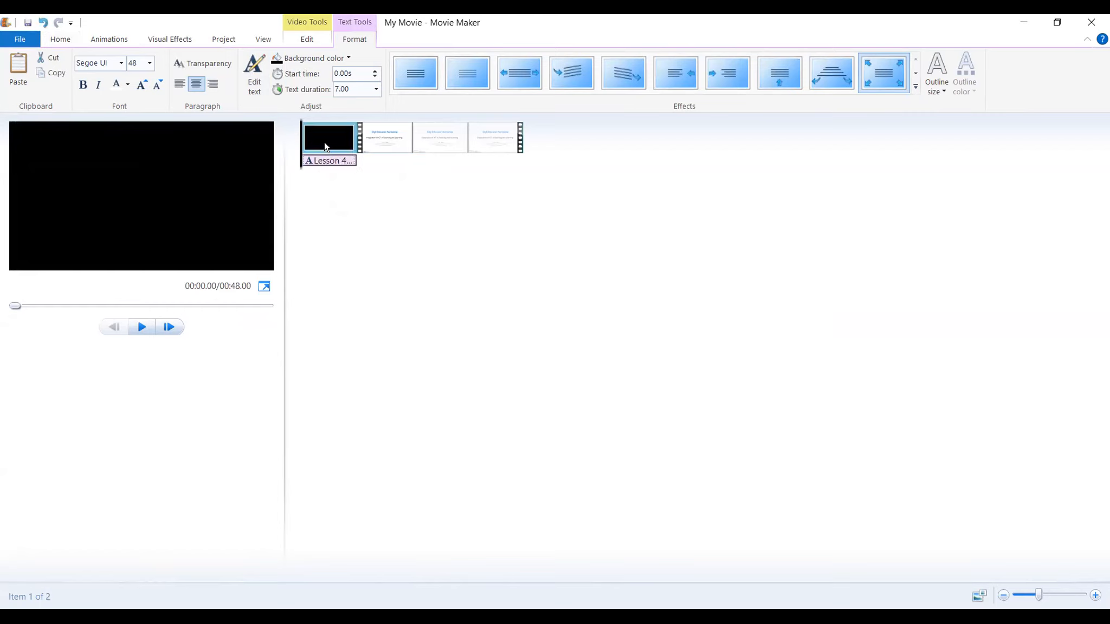
Set the title's text duration to 3.00 seconds and preview the title up to the start of the video
click(324, 144)
click(328, 158)
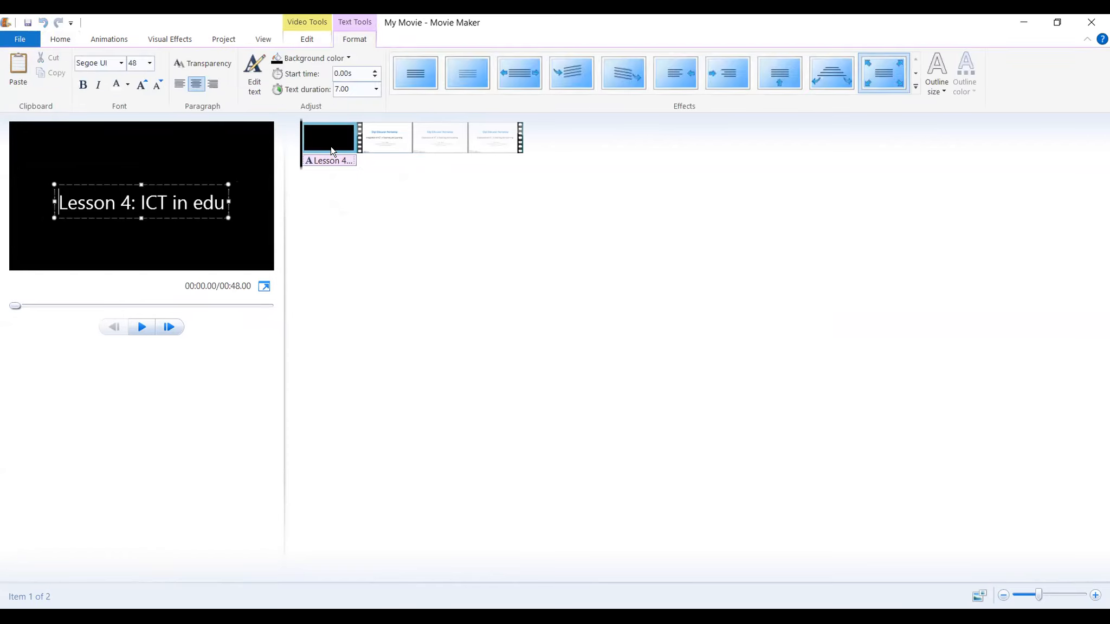
click(376, 89)
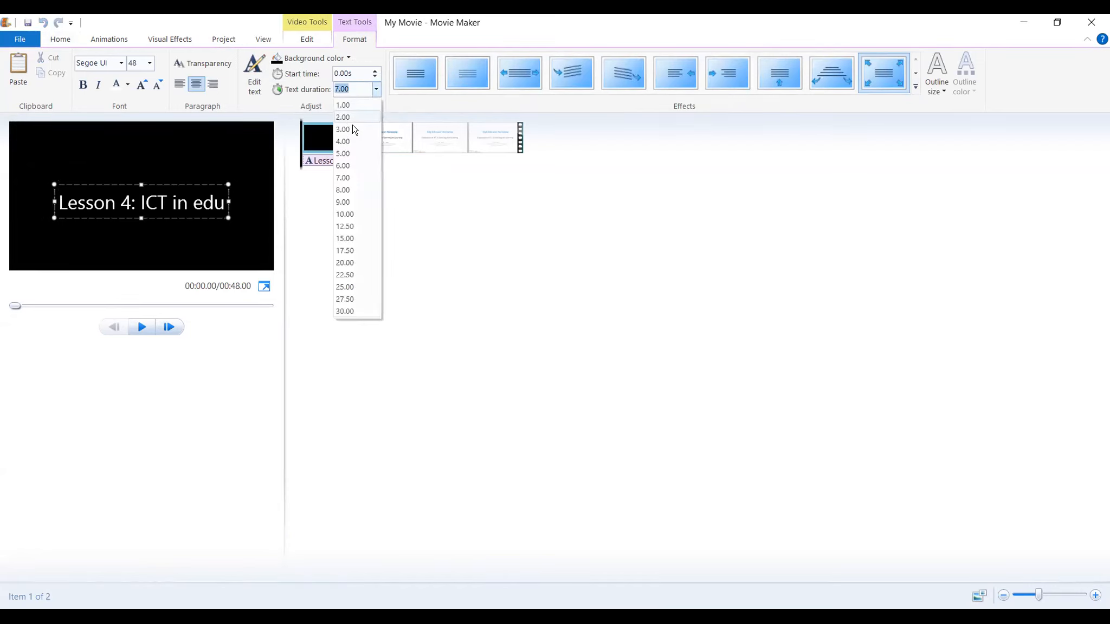
click(351, 129)
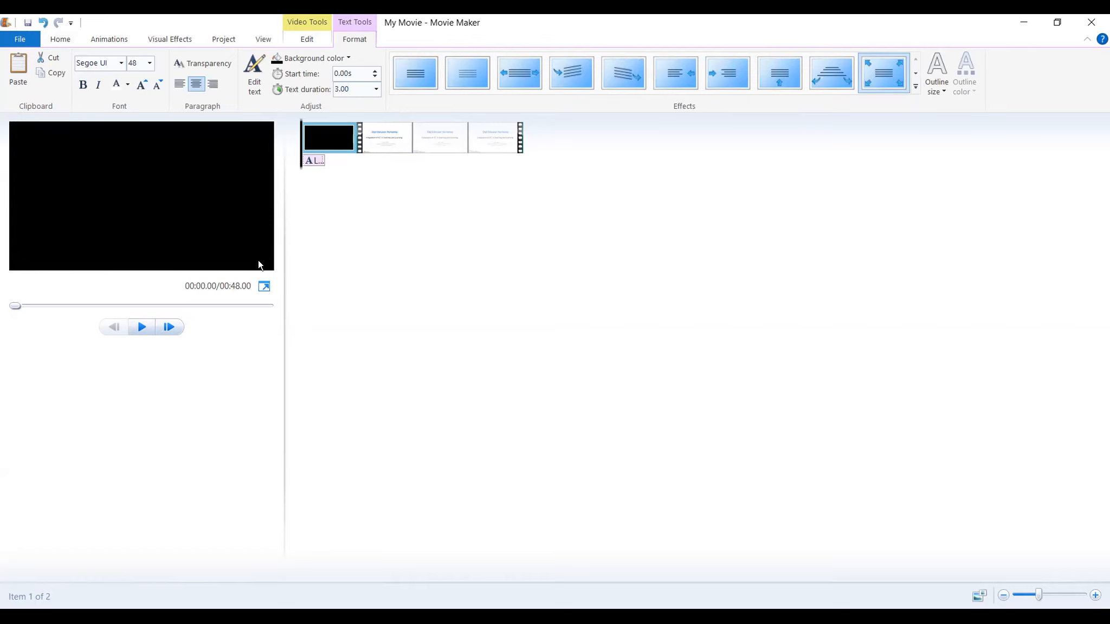
click(142, 327)
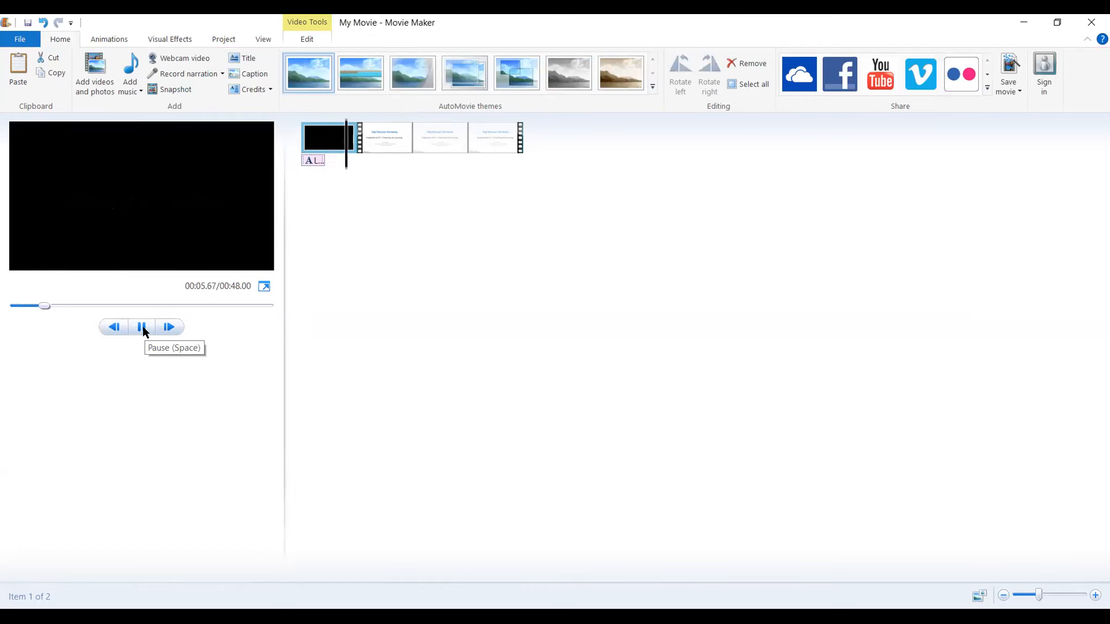
key(space)
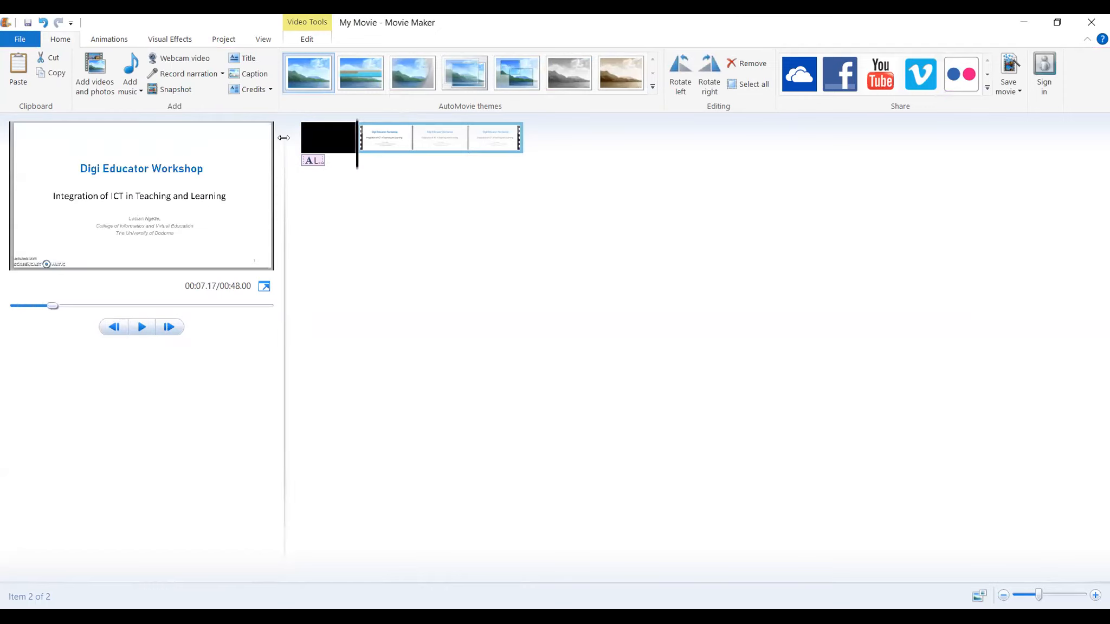
Set the black title clip's duration to 3.00 seconds and preview the transition into the video
click(330, 138)
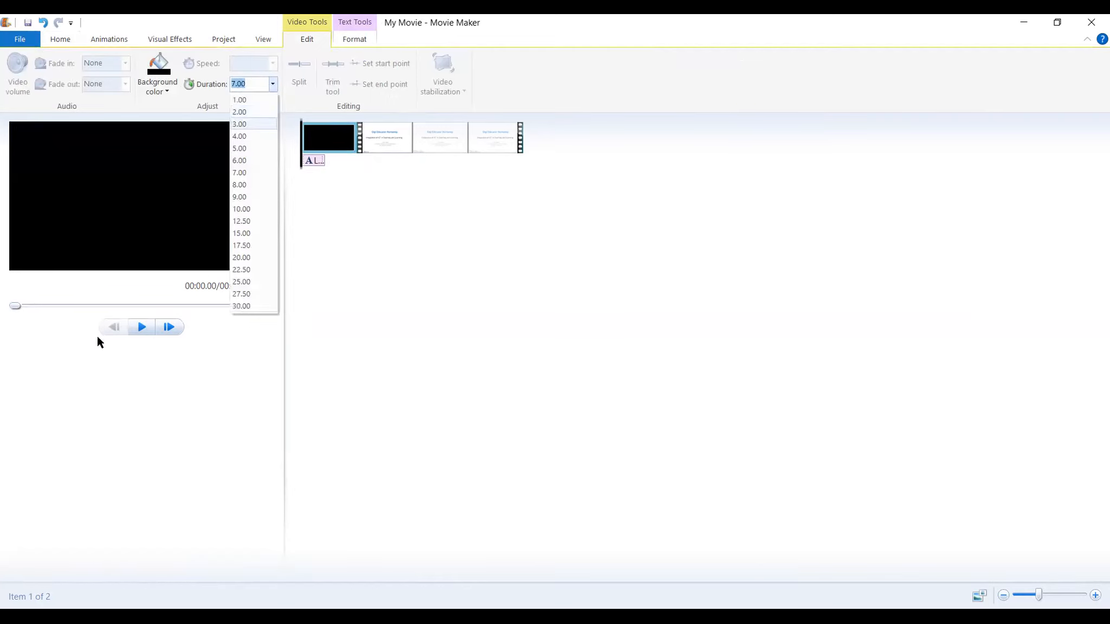
key(Return)
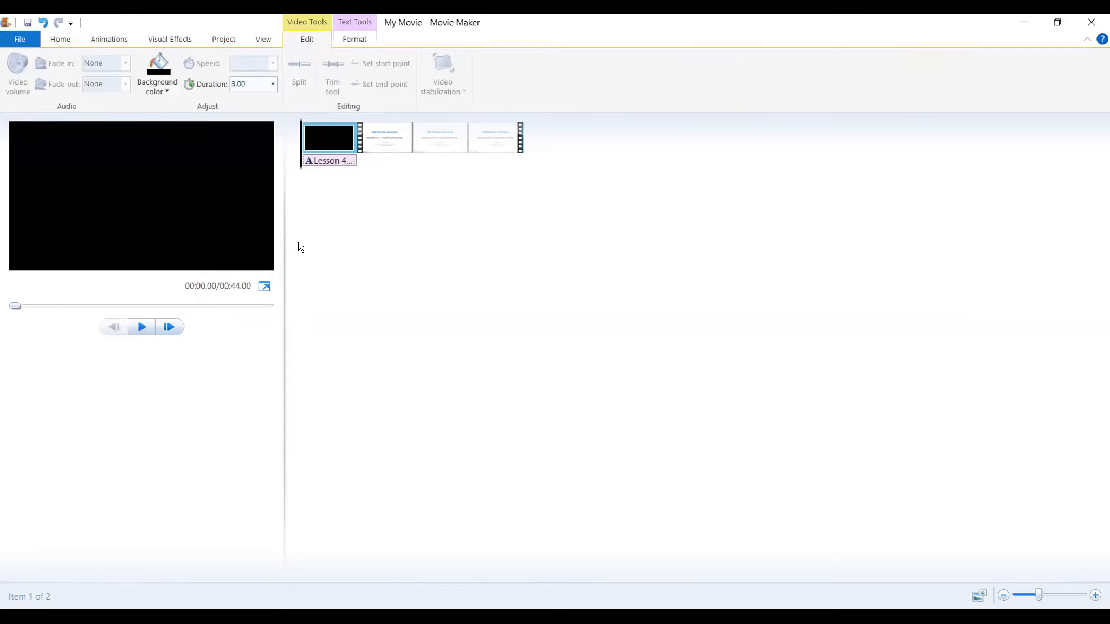
click(142, 332)
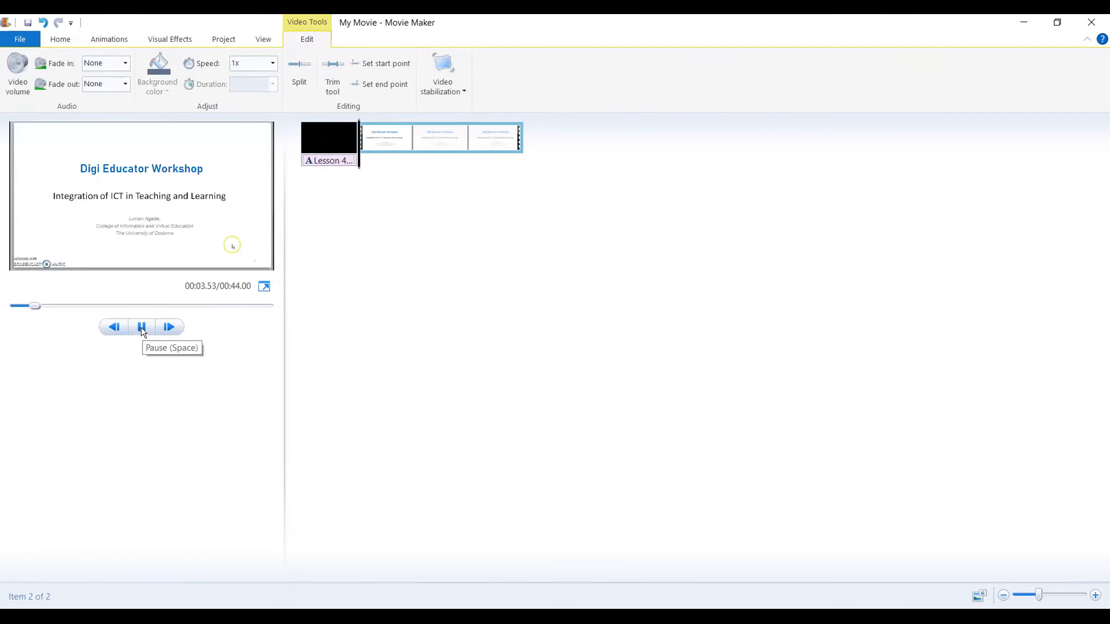
click(142, 332)
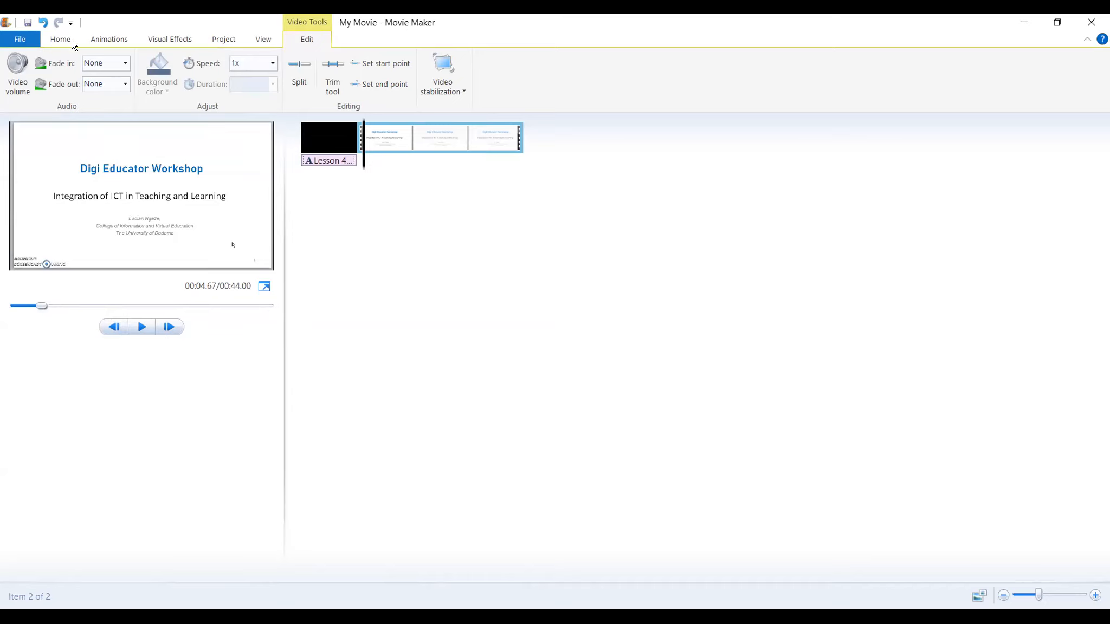
Add credits at the end of the movie and enter four contributors' first names on separate lines
scroll(285, 89, up, 5)
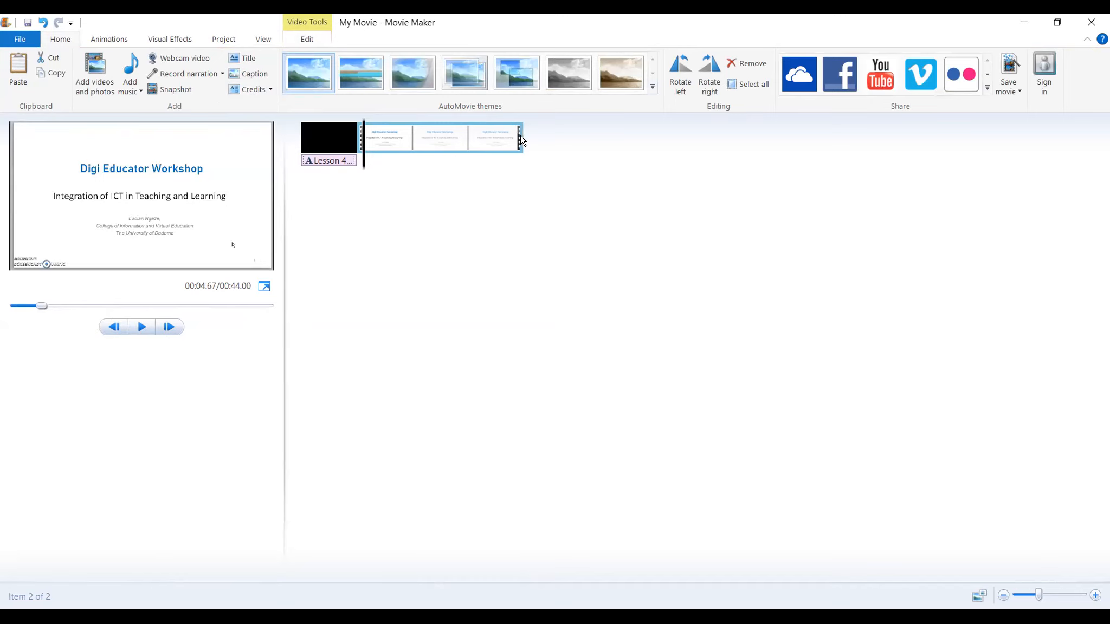
click(242, 88)
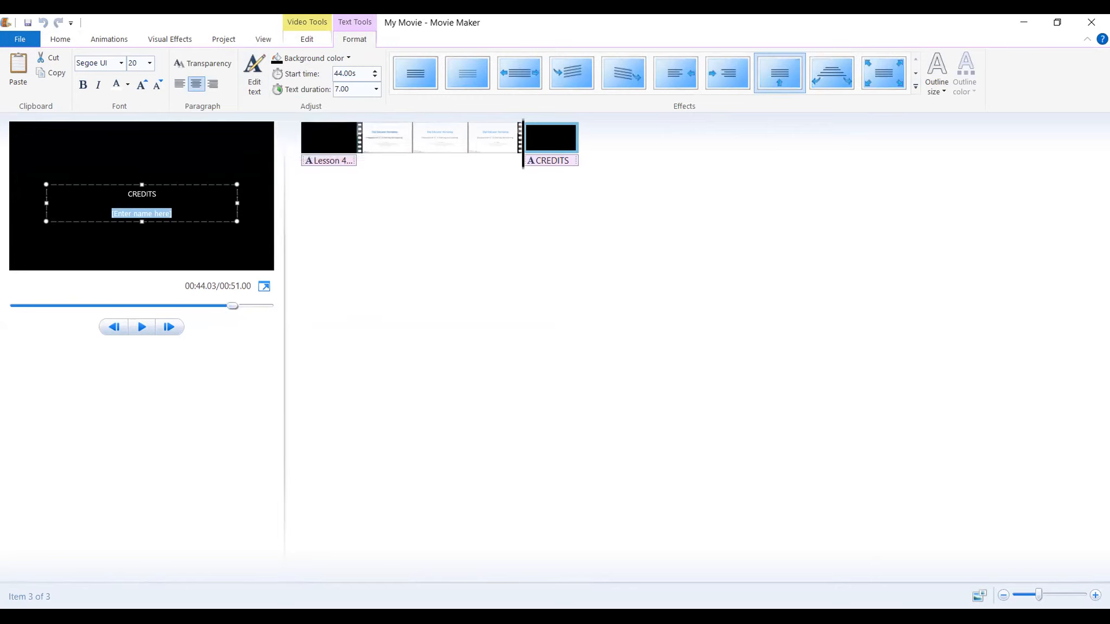
text(Ramadhani)
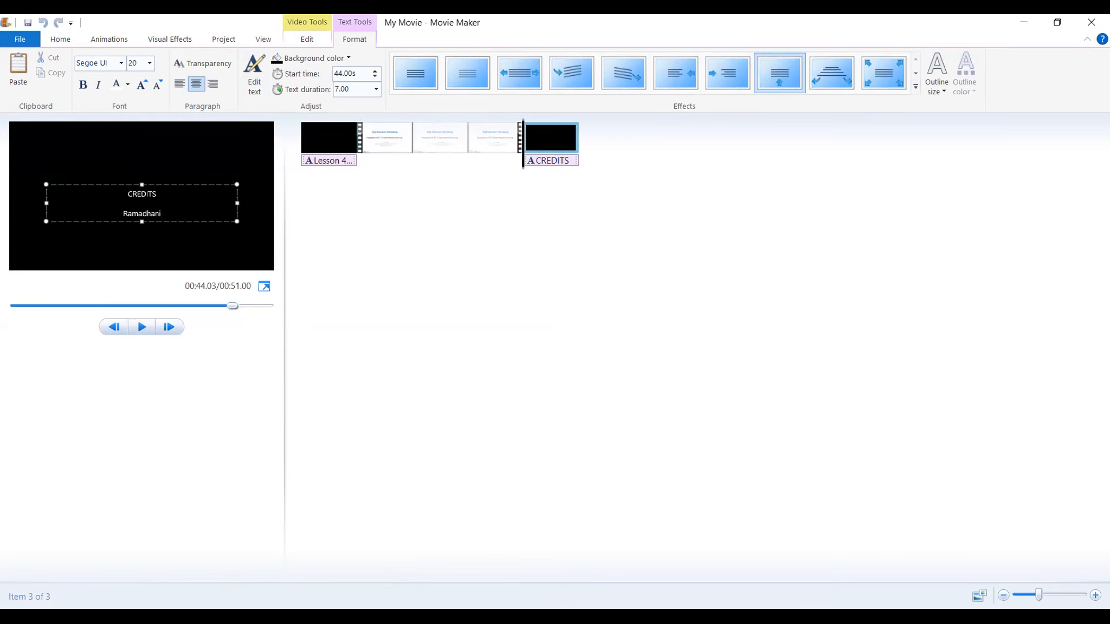
key(Return)
text(Mery)
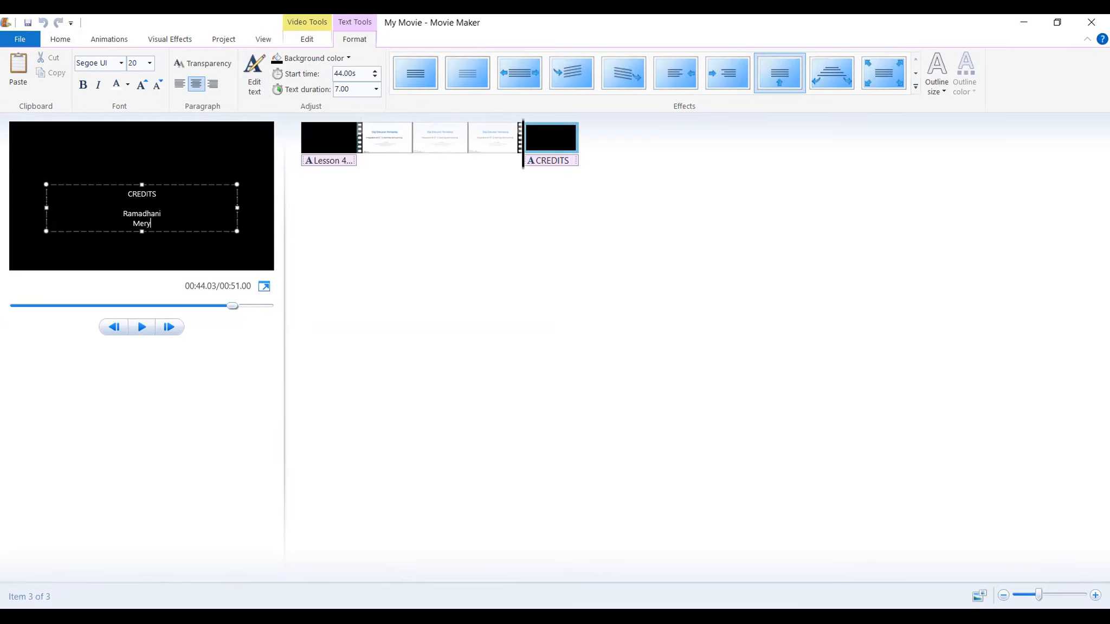
key(Return)
text(Noel)
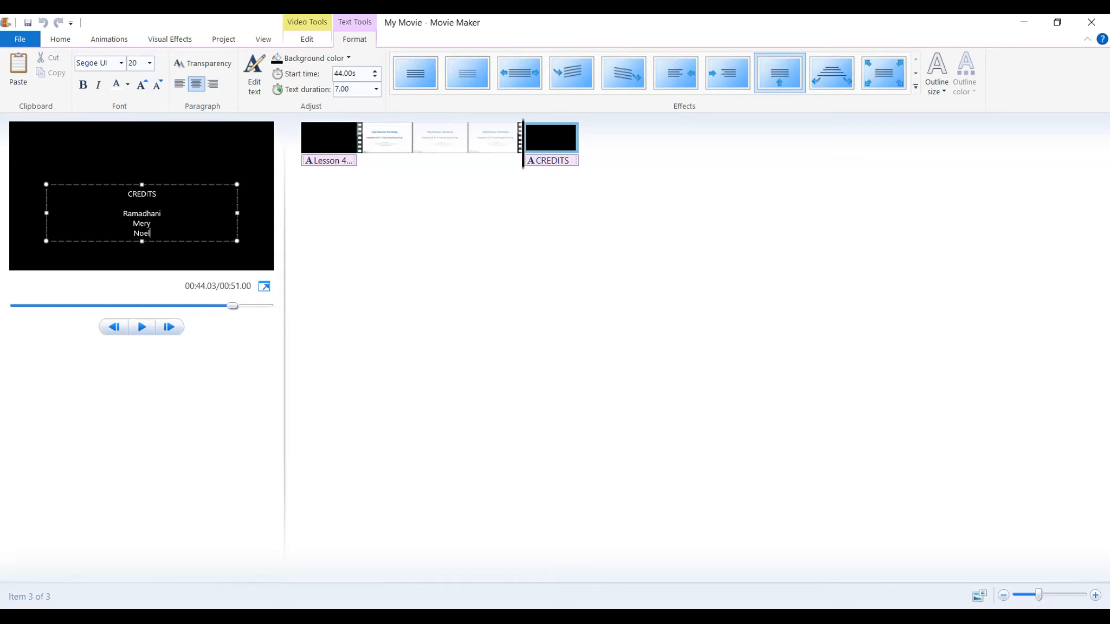
key(Return)
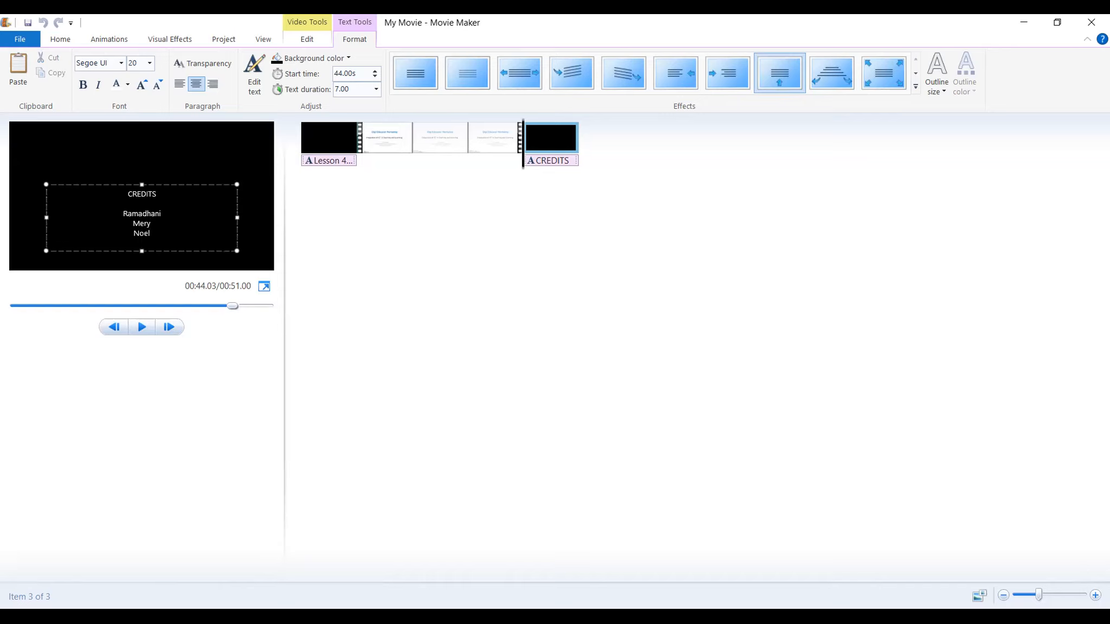
text(Martin)
Replace the "CREDITS" heading in the end text with "Thank You"
double_click(135, 195)
text(Thanks)
key(BackSpace)
text(You)
Move the end credits text up and left within the frame and color it red
drag(159, 180, 147, 153)
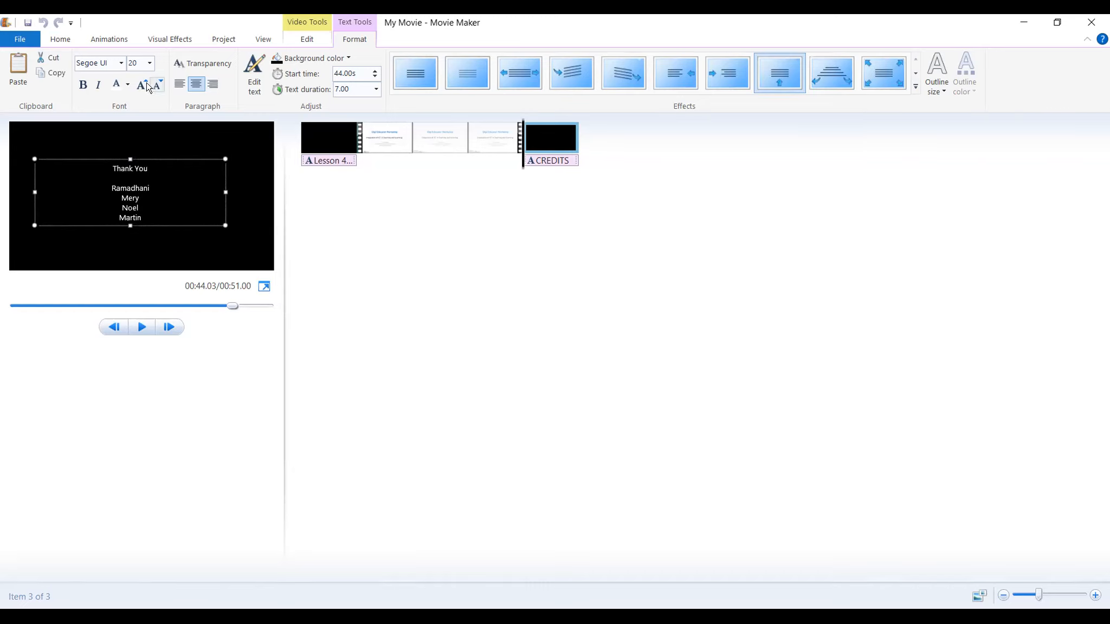
click(128, 85)
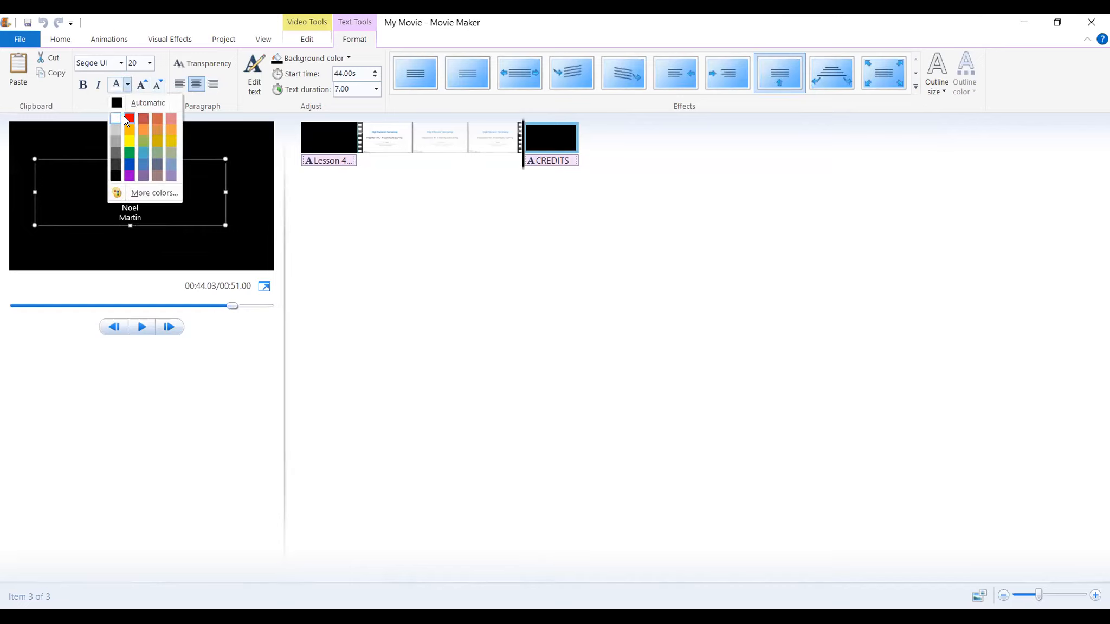
click(125, 119)
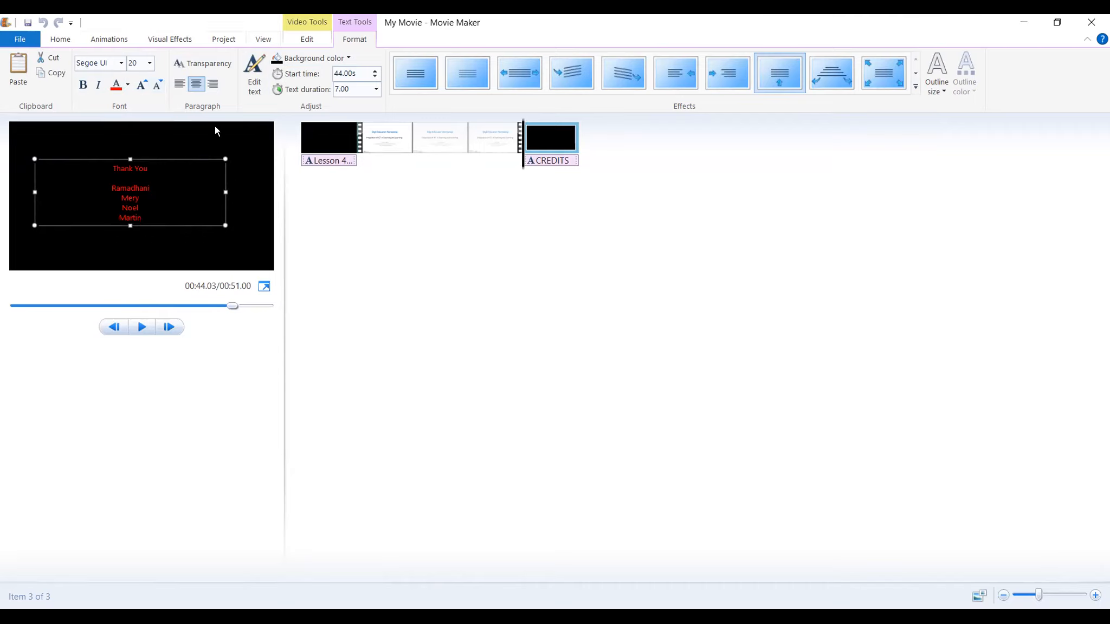
Set the closing Thank You clip's duration to 4.00 seconds and preview it to the end
click(556, 140)
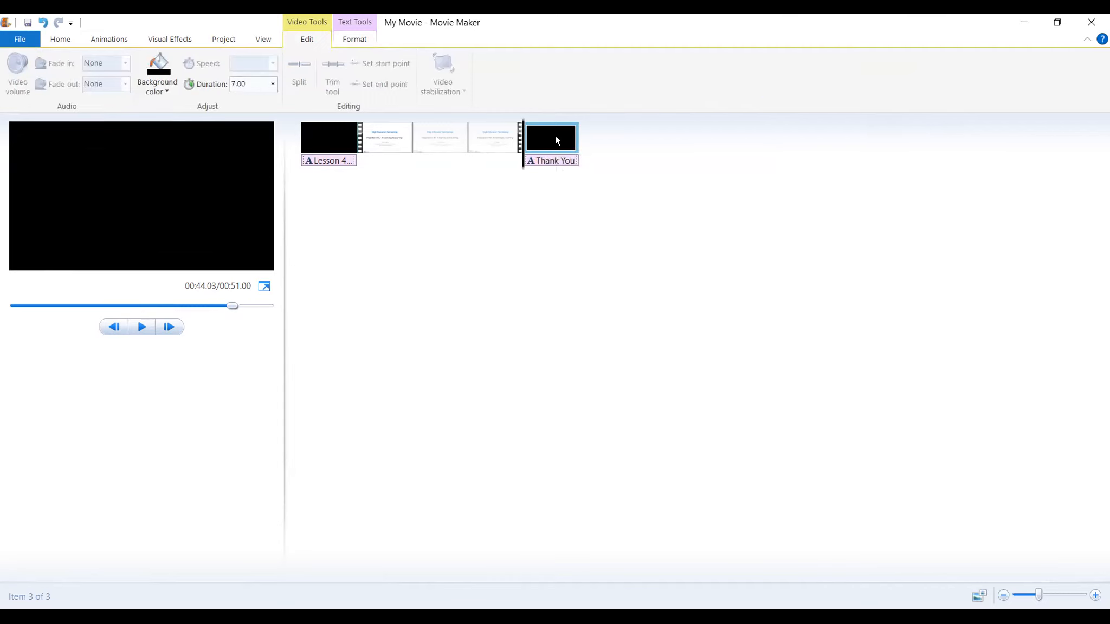
click(274, 85)
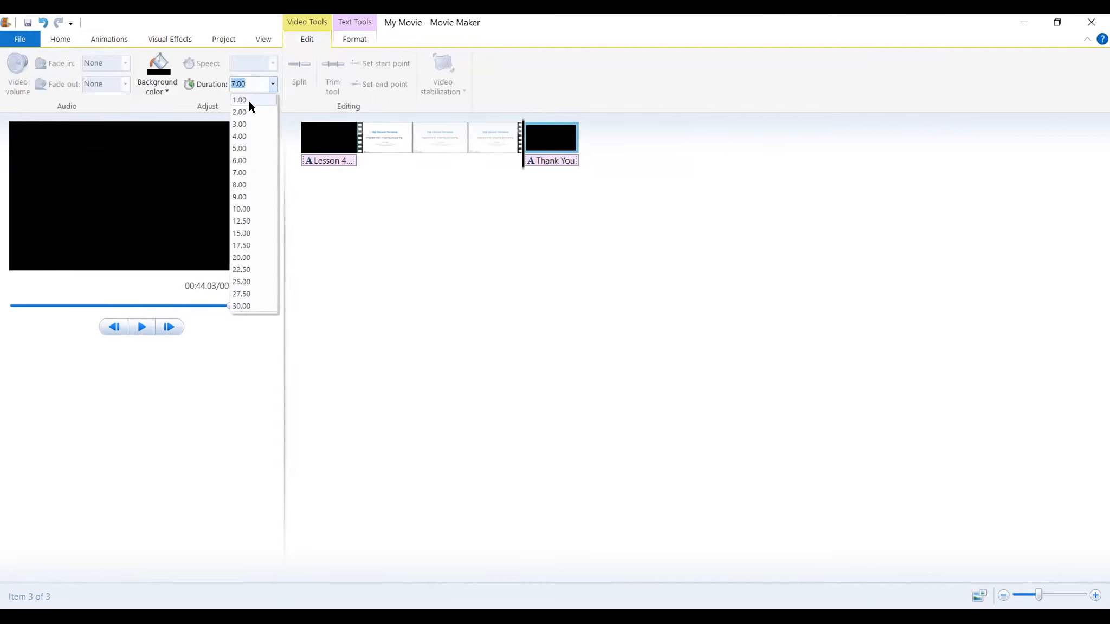
click(244, 142)
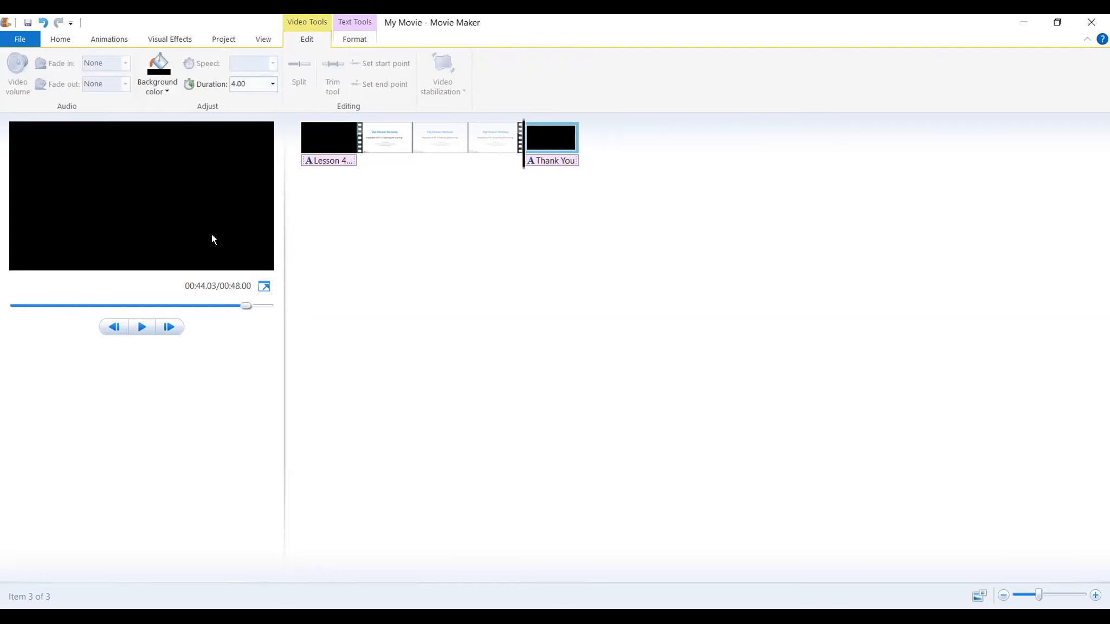
click(142, 327)
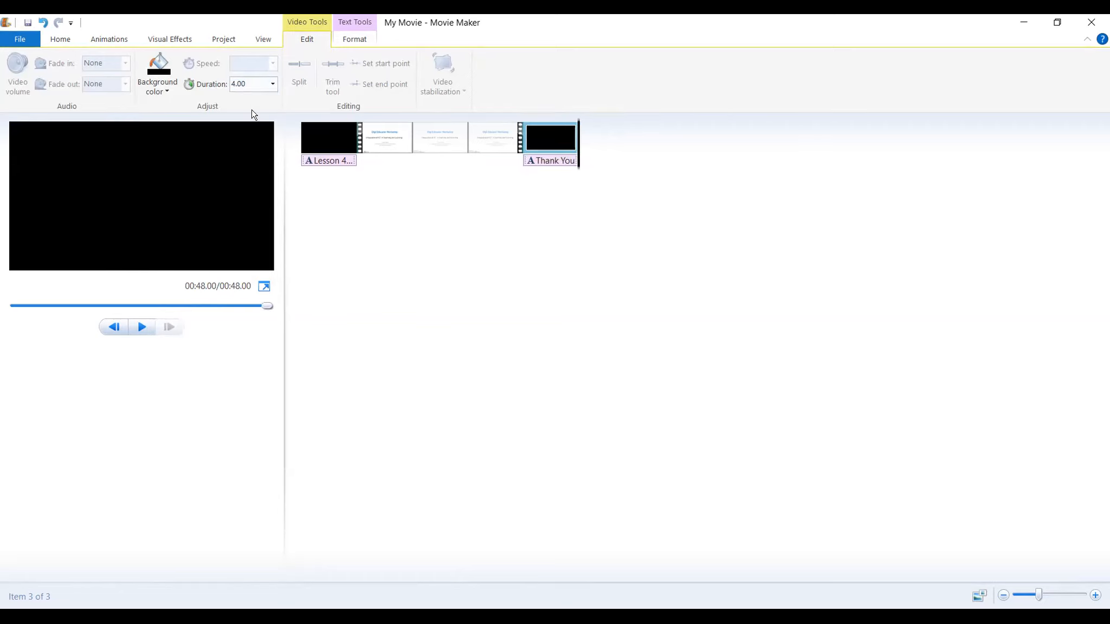
Set the Thank You clip's duration to 8.00 seconds and play the movie from the end of the video clip
click(272, 83)
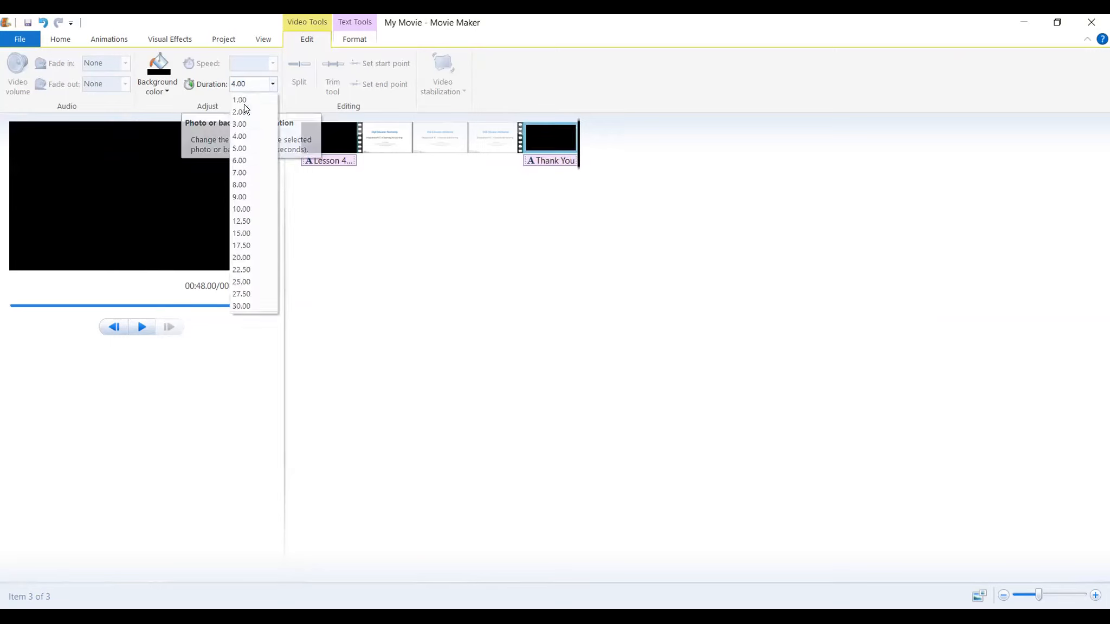
click(237, 184)
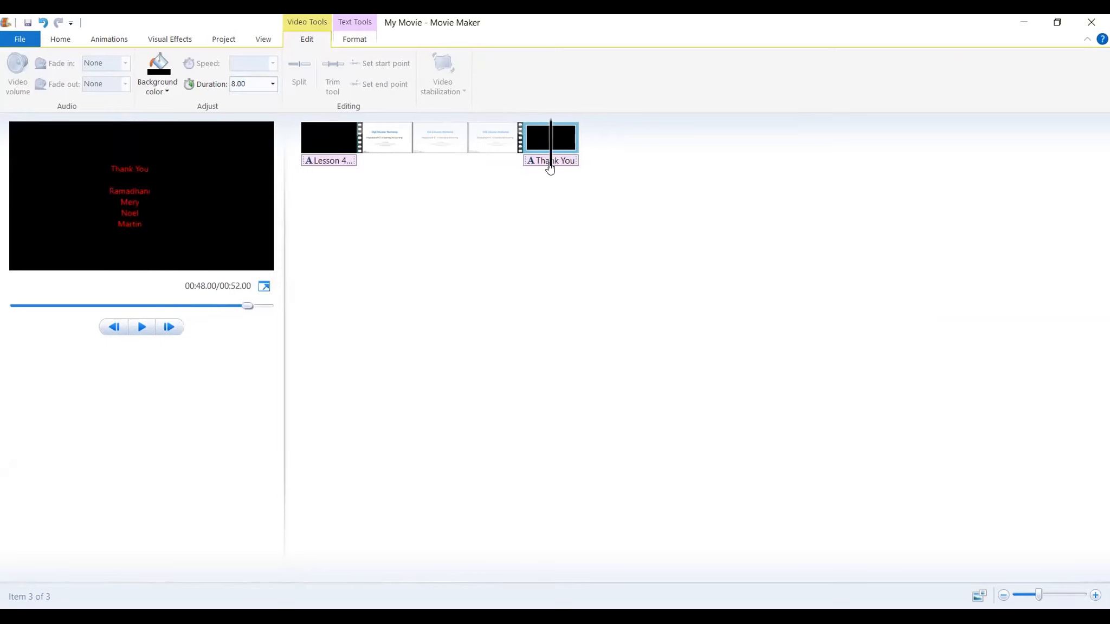
click(520, 170)
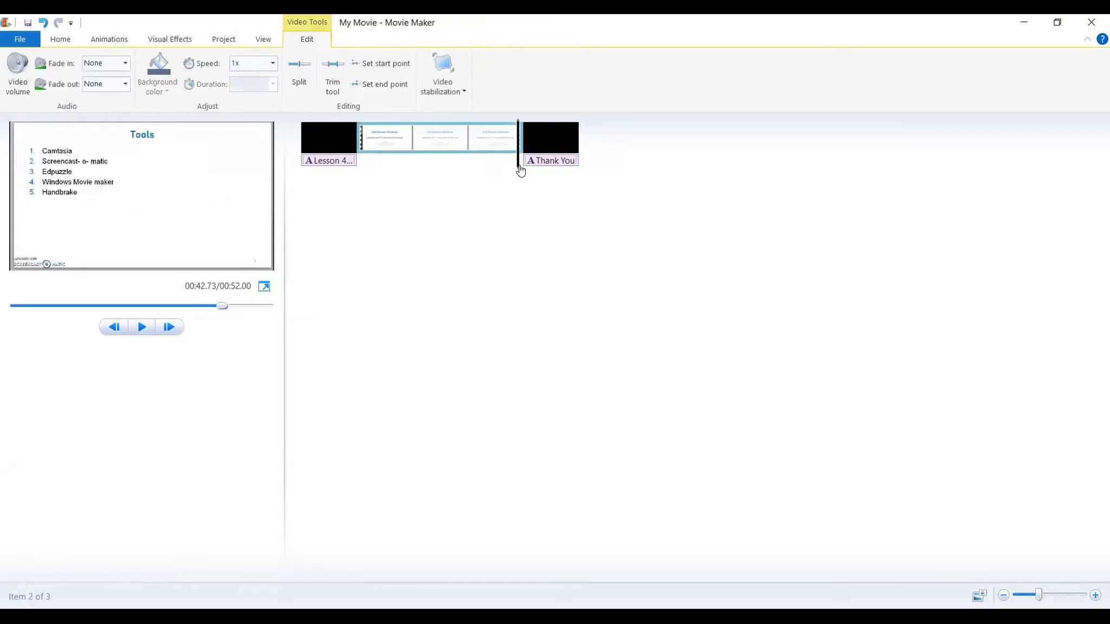
click(521, 169)
click(141, 326)
click(141, 326)
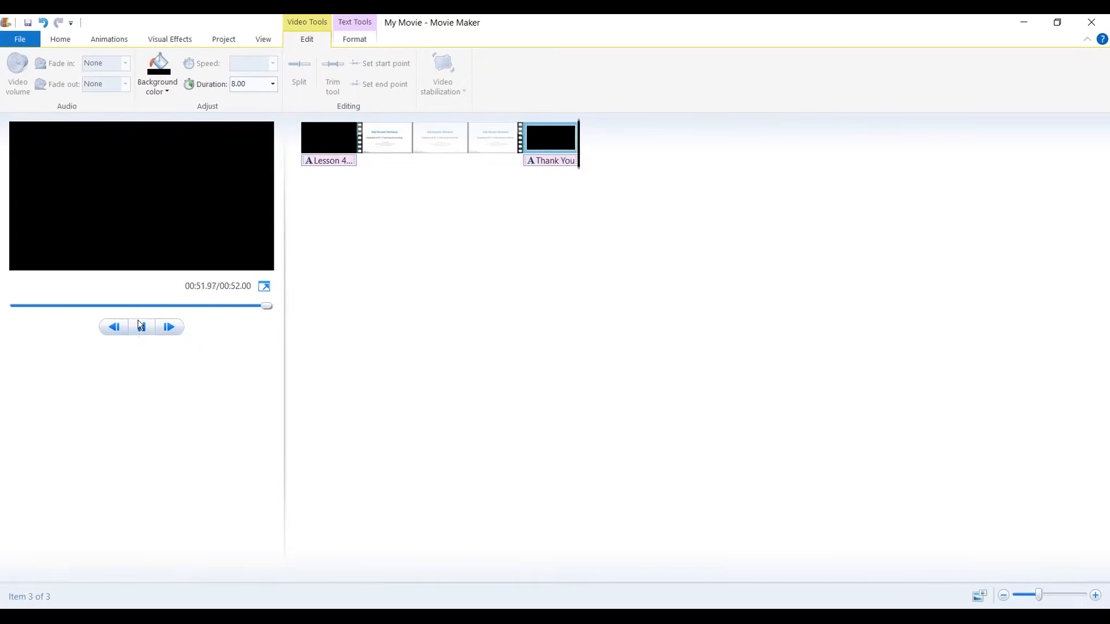
click(139, 327)
key(space)
Return the Thank You clip's duration to 4.00 seconds
click(541, 139)
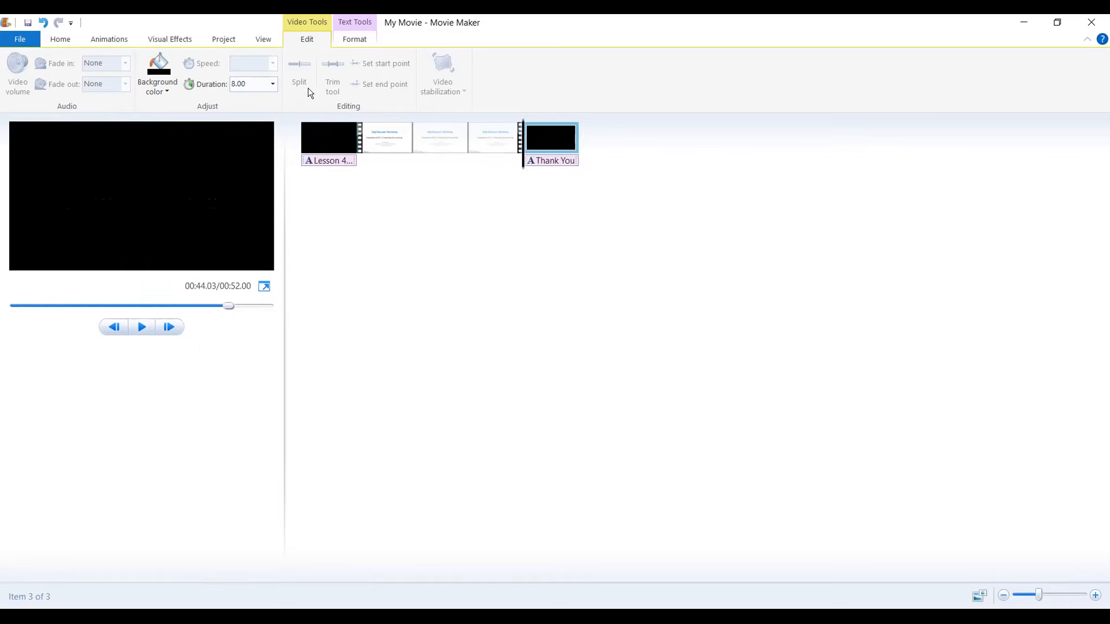
click(273, 84)
click(240, 137)
click(57, 39)
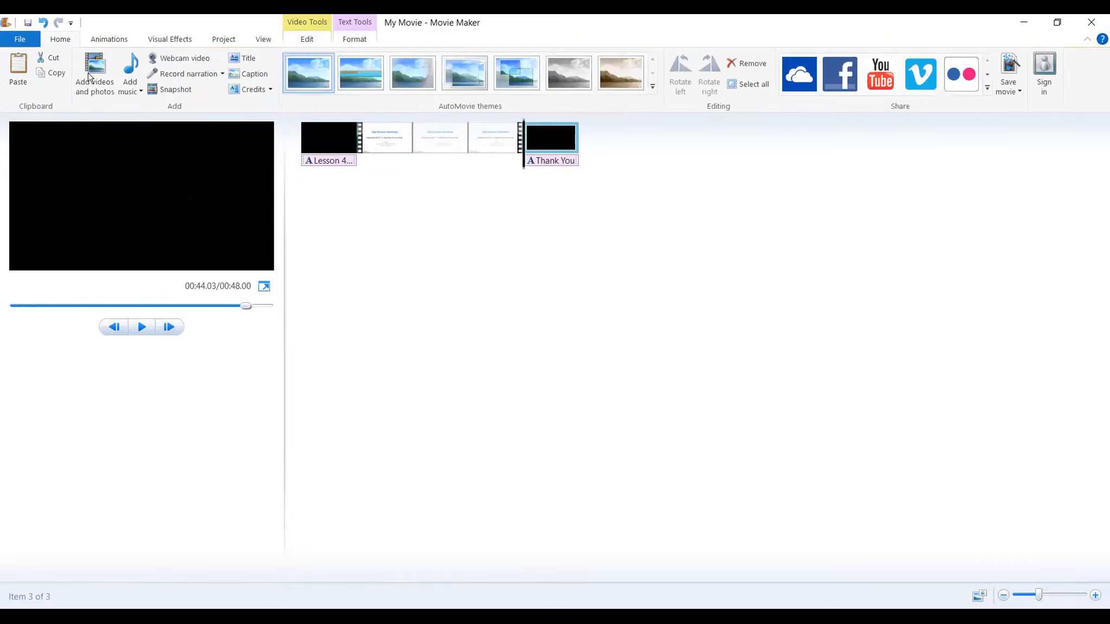
click(140, 91)
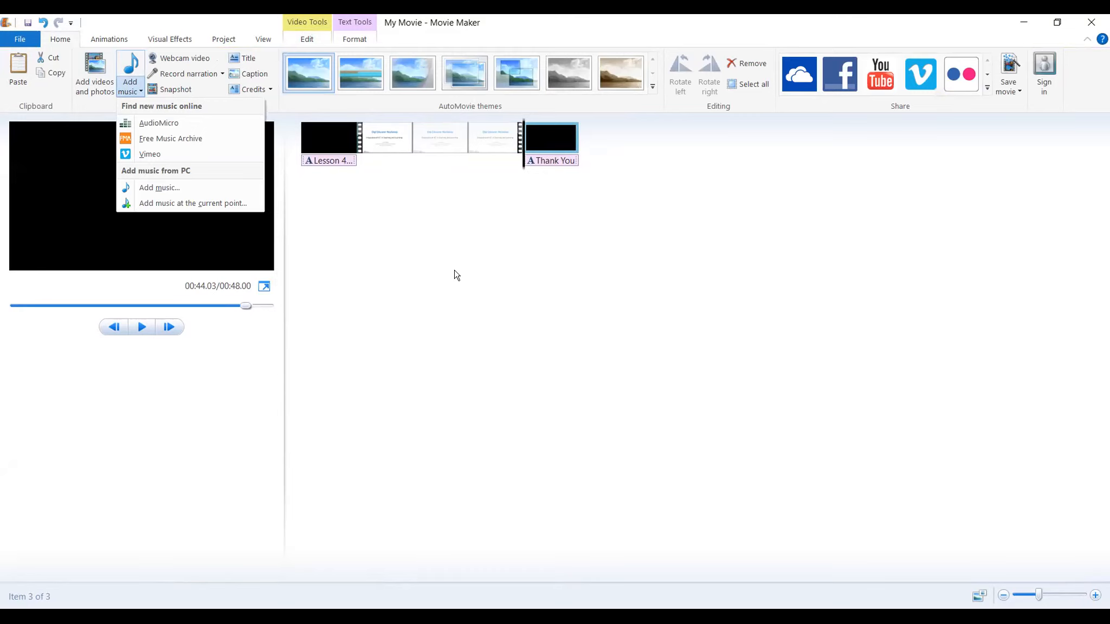
click(177, 90)
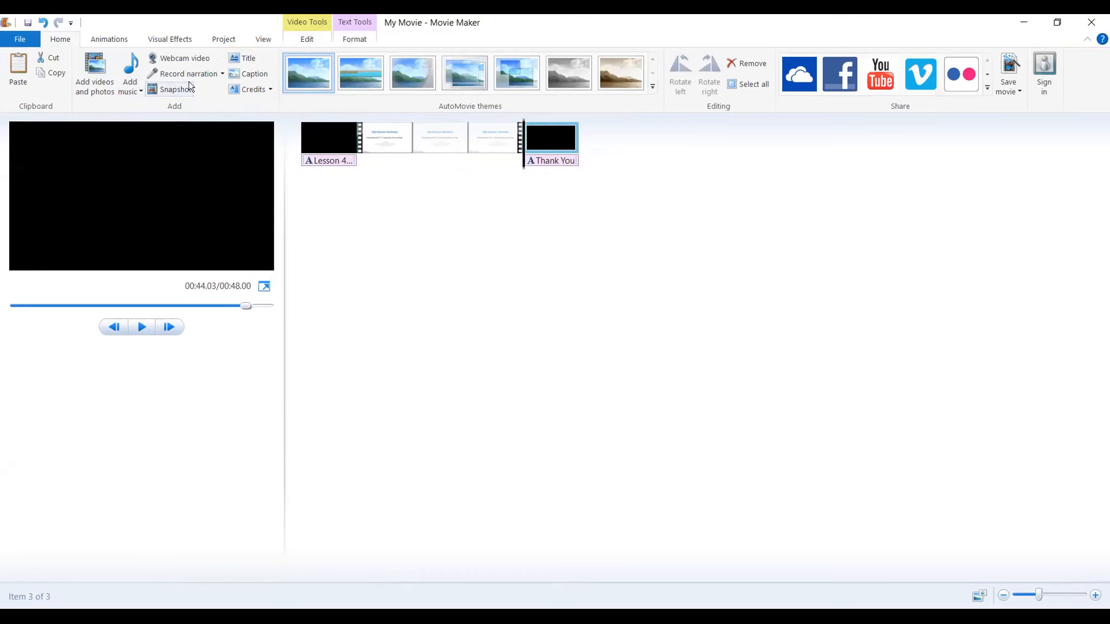
Add the caption "Introduction to camtasia" at about 19.5 seconds, where the Camtasia slide is shown
click(425, 134)
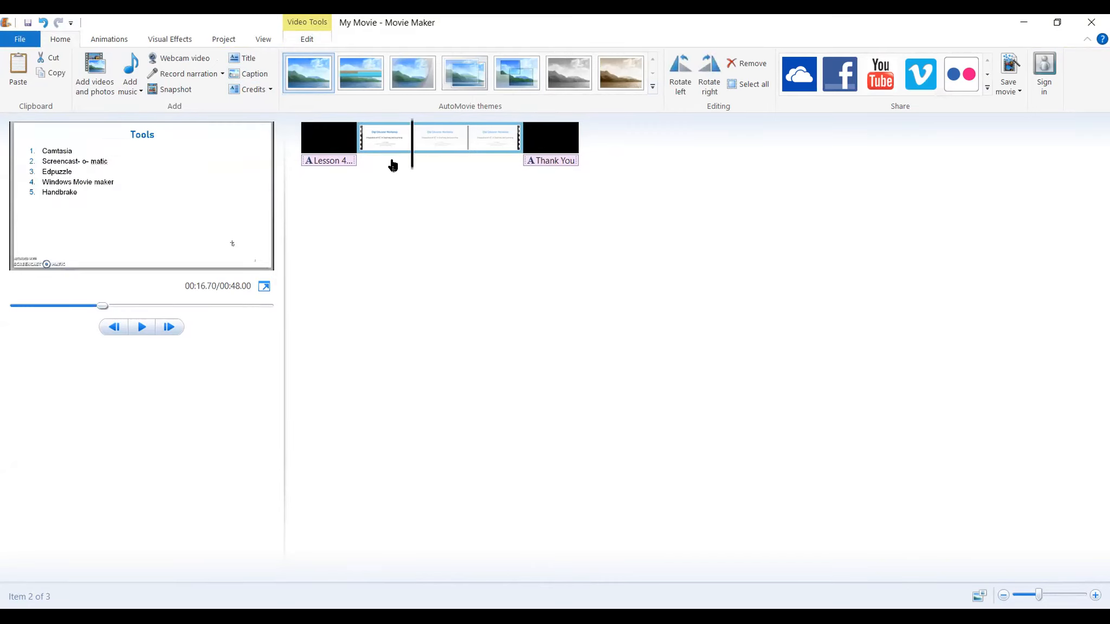
click(385, 169)
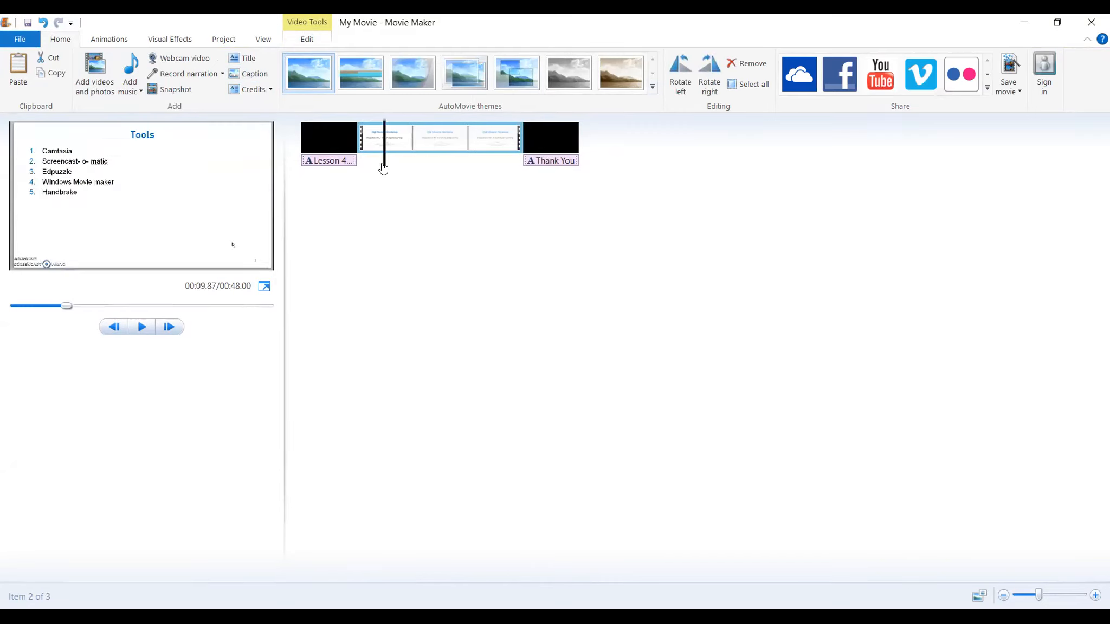
click(415, 175)
click(426, 176)
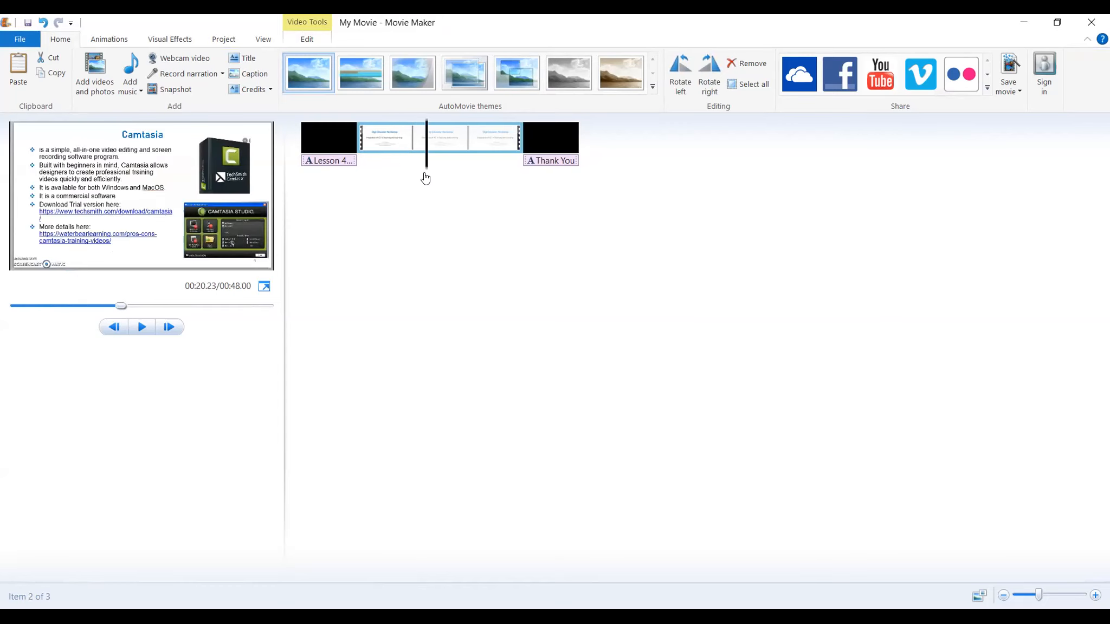
drag(391, 172, 424, 162)
click(248, 74)
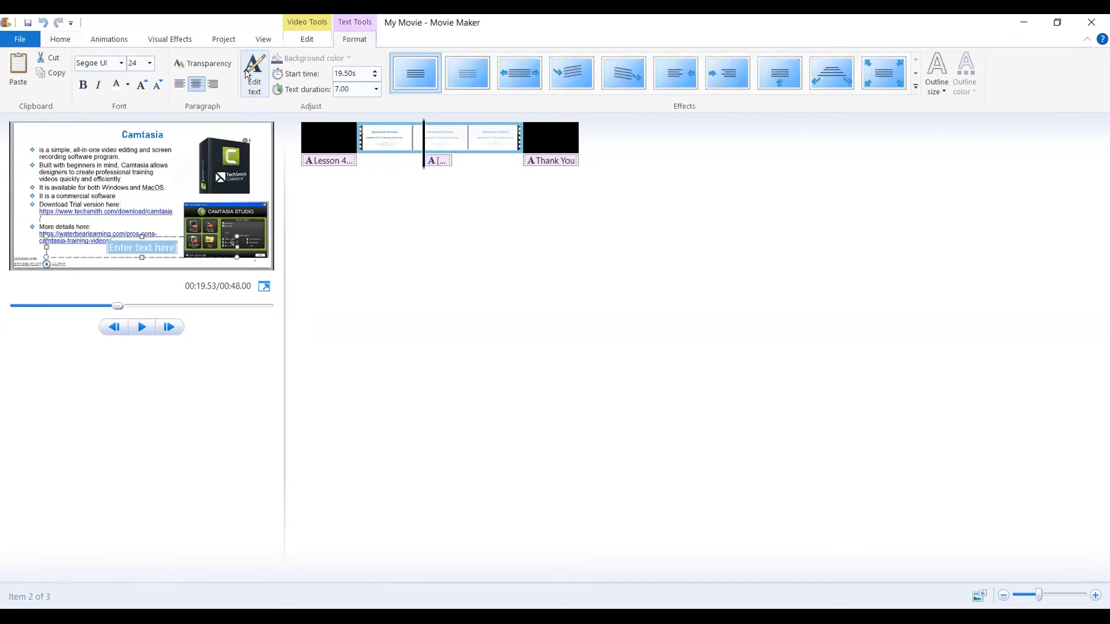
click(252, 74)
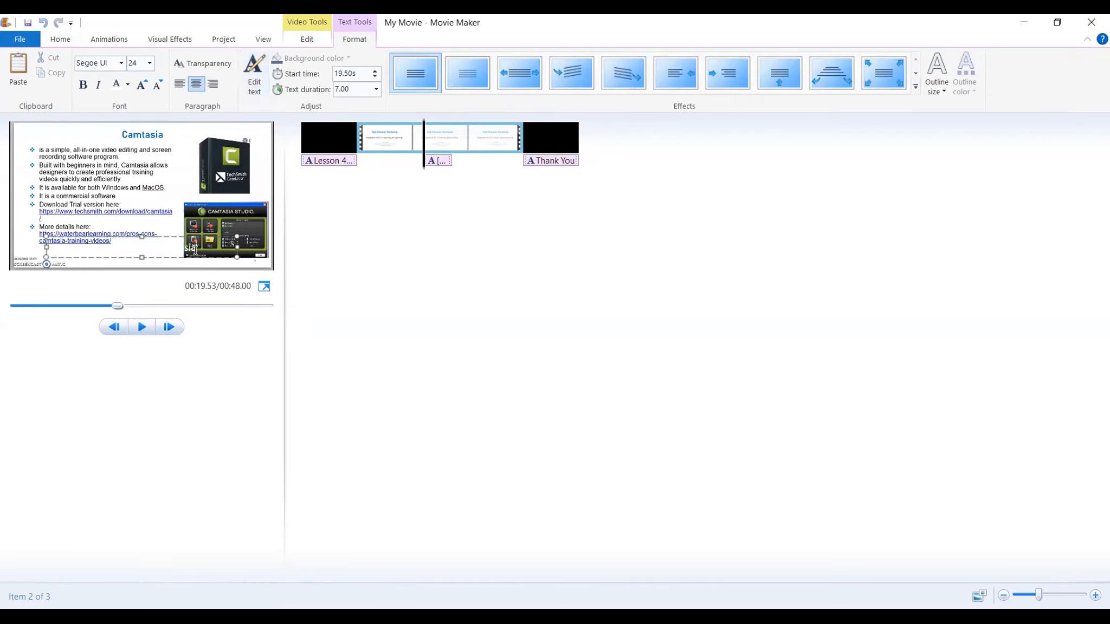
Change the "Introduction to camtasia" caption's text color to black
drag(195, 251, 47, 245)
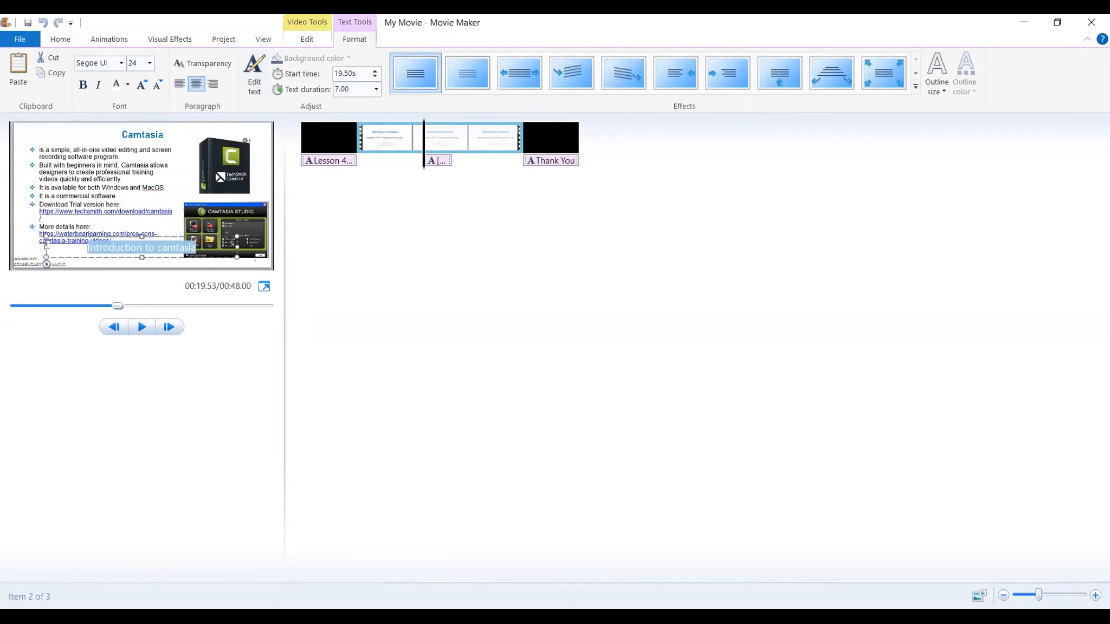
click(128, 84)
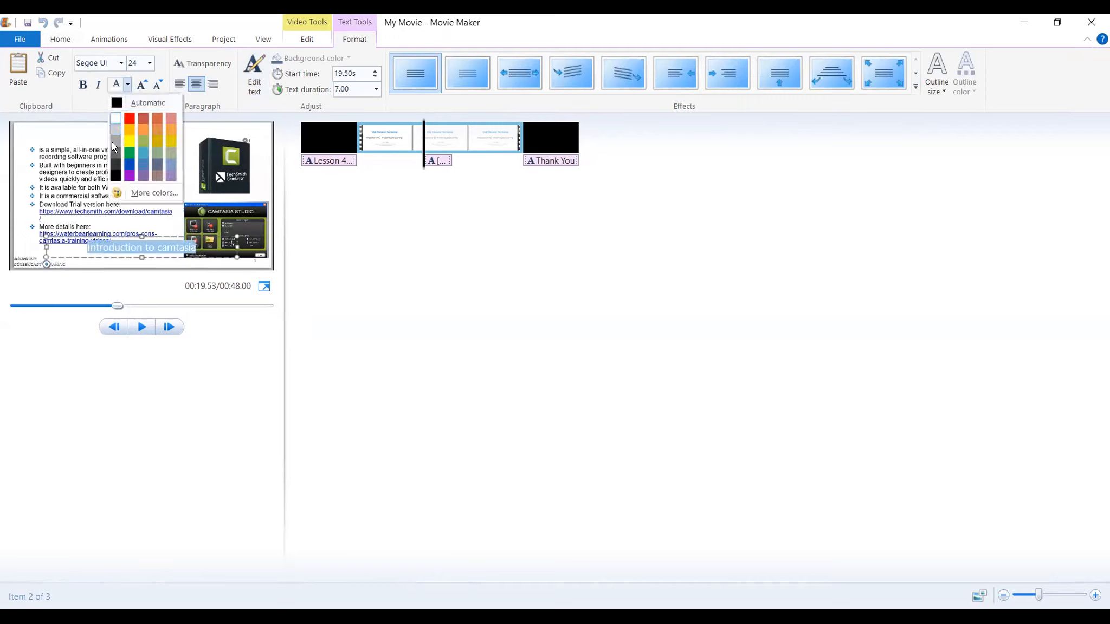
click(114, 172)
Move the Camtasia caption slightly down and left, below the slide's links, and set its text duration to 5.00 seconds
click(444, 161)
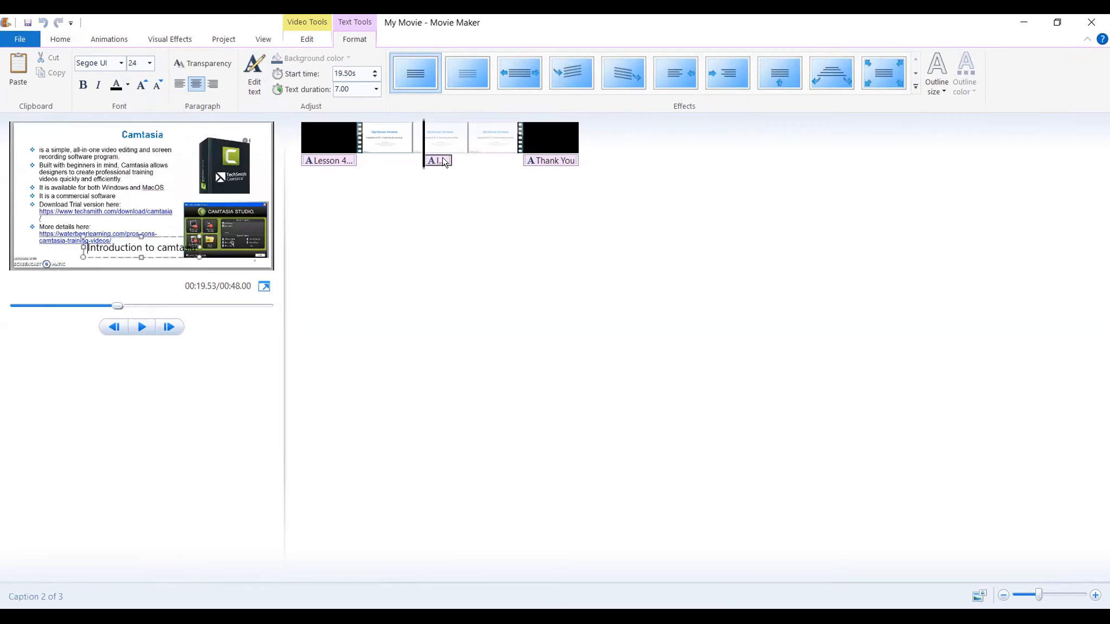
mouse_move(151, 245)
mouse_down()
mouse_move(142, 242)
mouse_move(152, 124)
mouse_move(136, 170)
mouse_move(59, 179)
mouse_move(81, 190)
mouse_move(105, 241)
mouse_move(136, 242)
mouse_up()
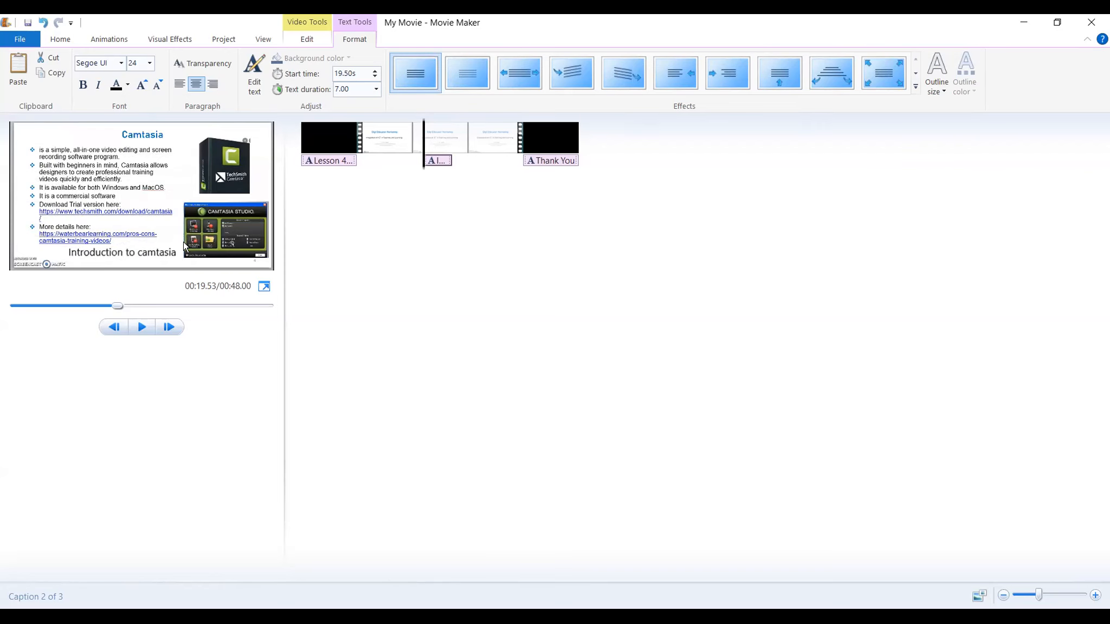
double_click(150, 251)
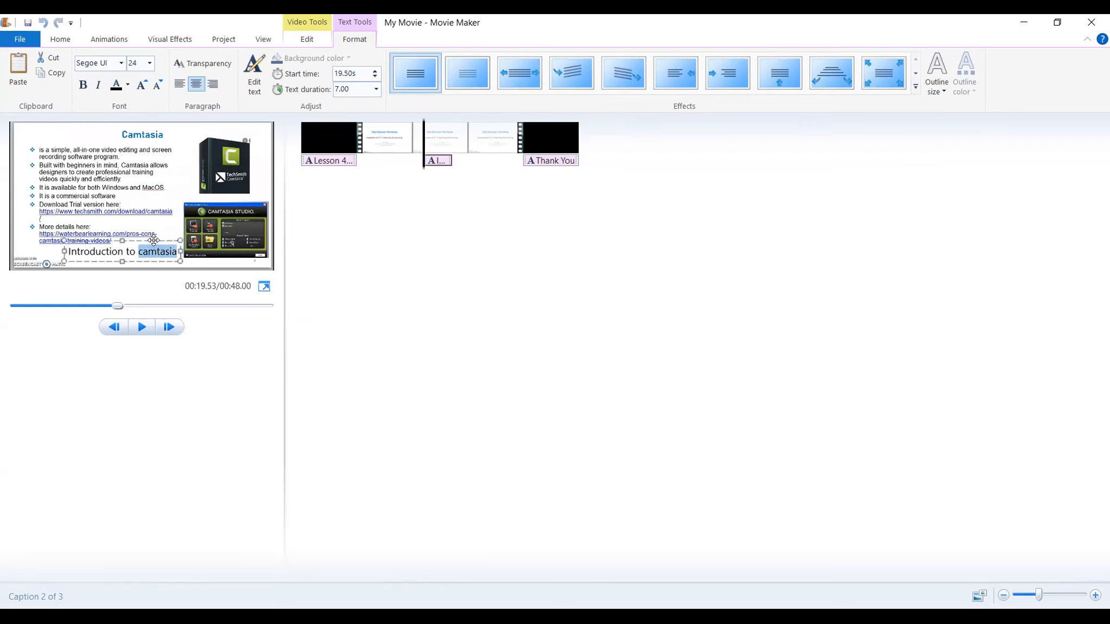
click(154, 240)
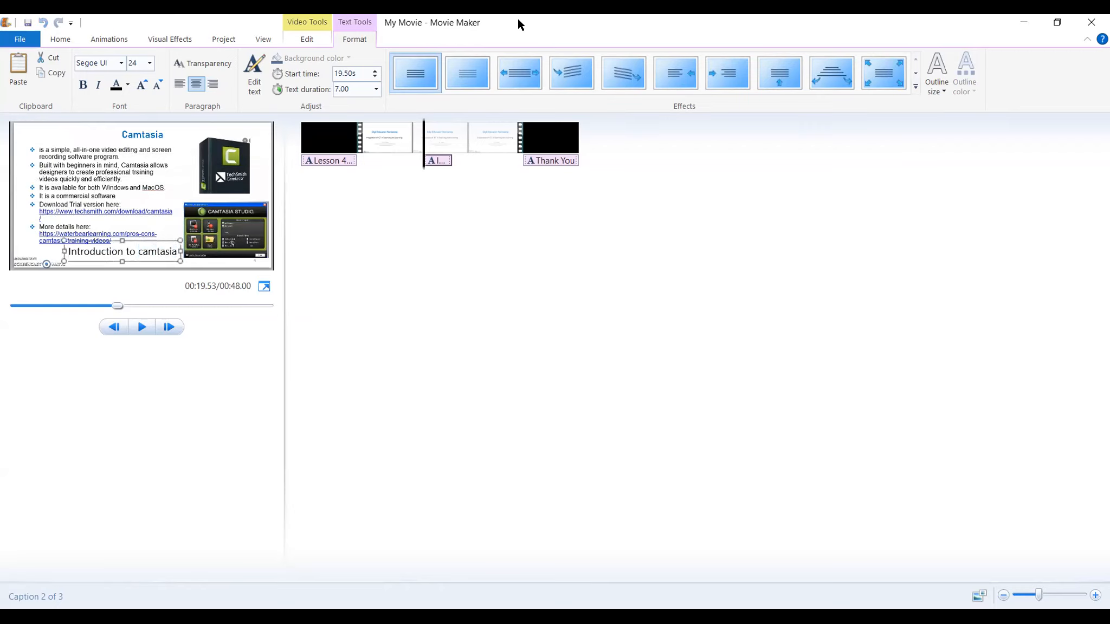
click(375, 89)
click(357, 152)
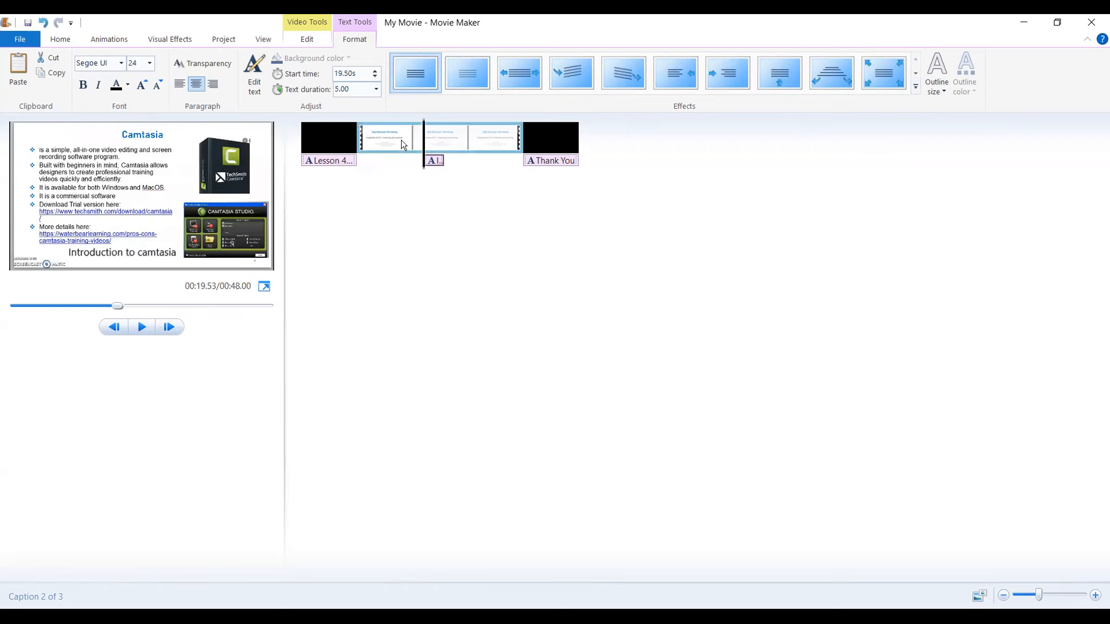
Add a two-line caption at about 6.3 seconds with the presenter's name above "Teacher, Dodoma sec"
click(386, 163)
click(371, 164)
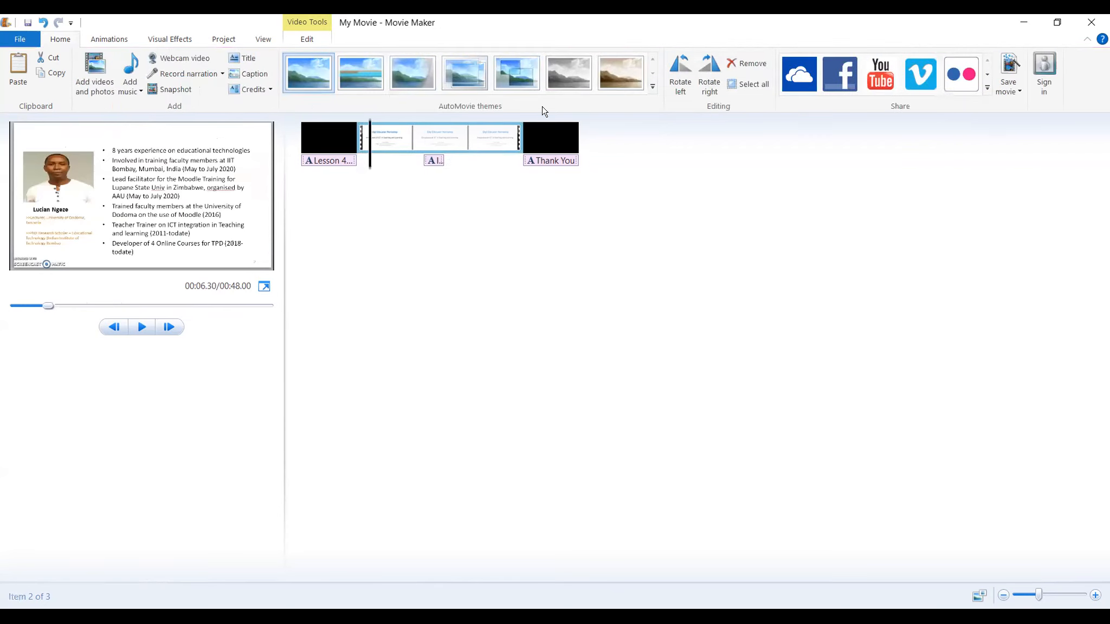
click(246, 75)
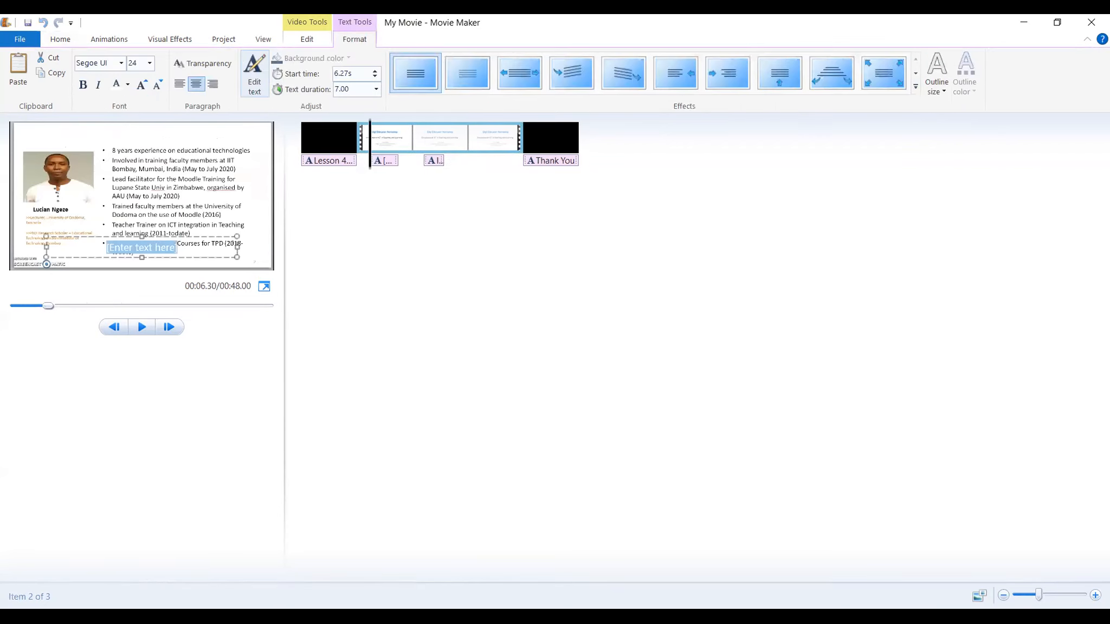
key(BackSpace)
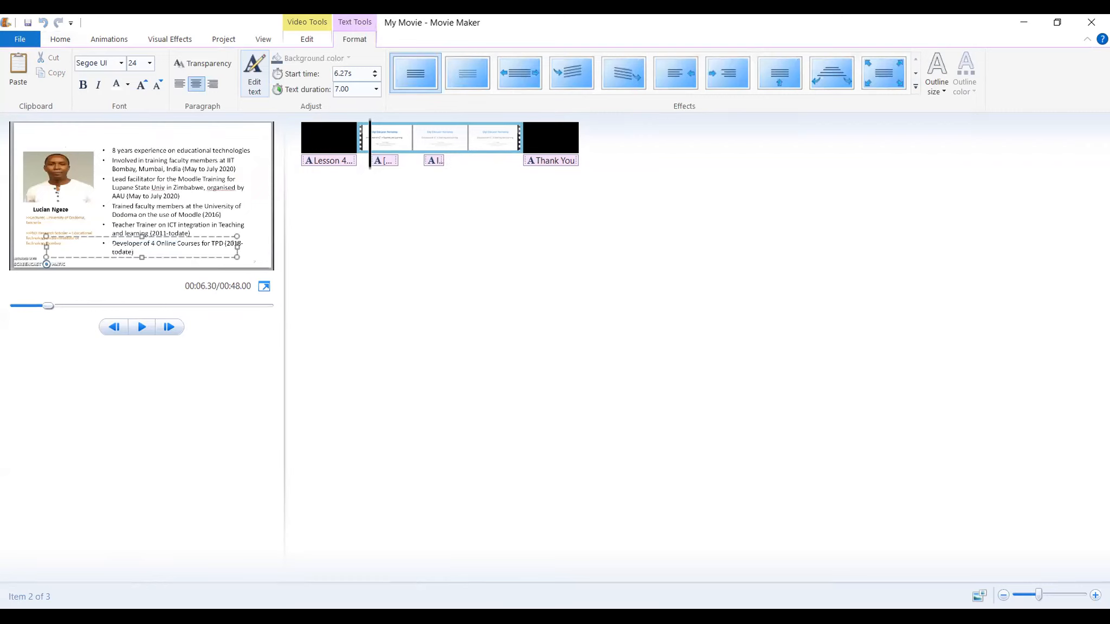
key(Return)
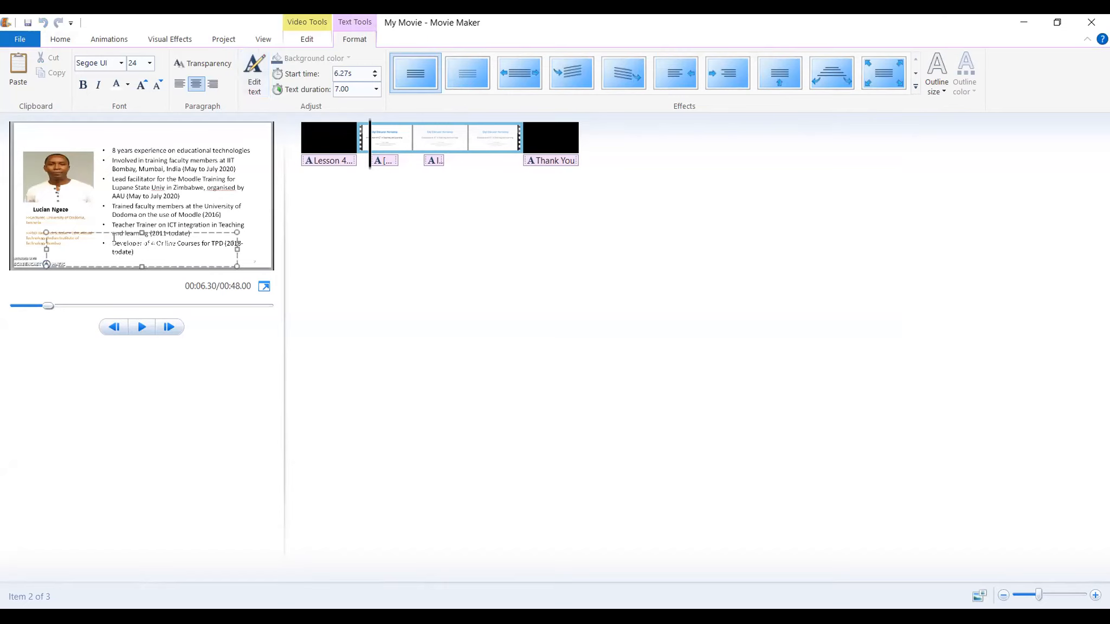
Change the color of both lines of the presenter caption to black
key(ctrl+a)
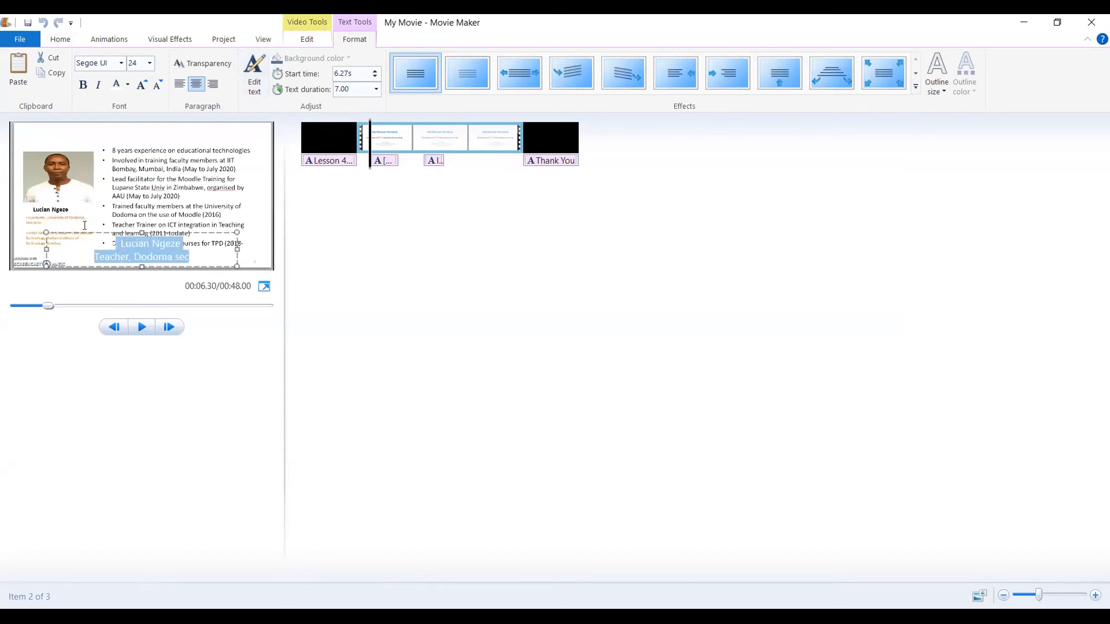
click(128, 84)
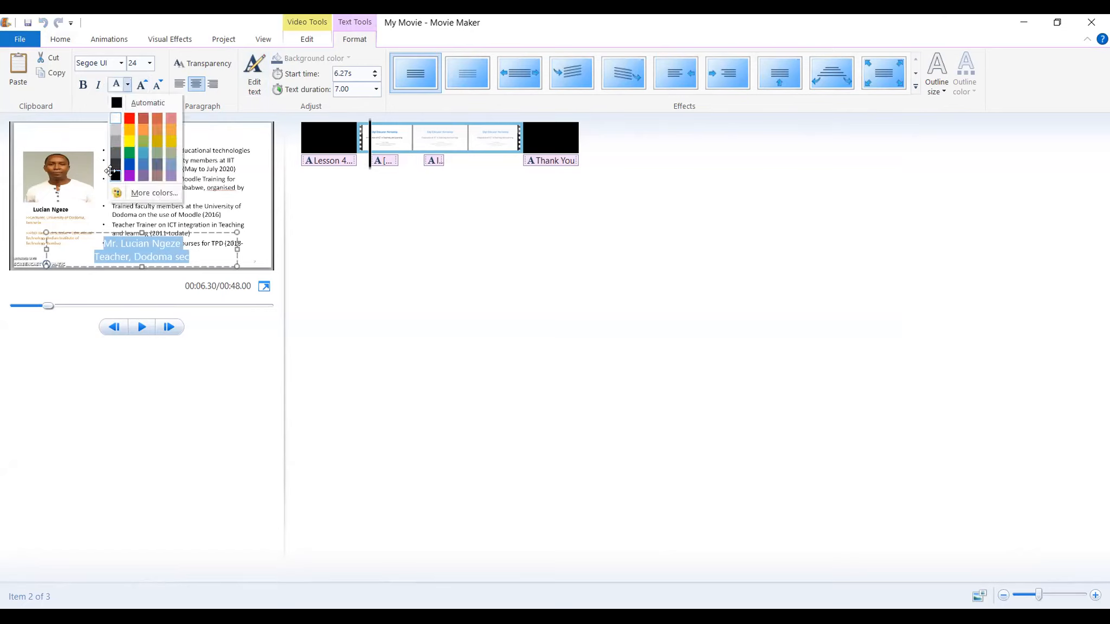
click(114, 174)
Shift the presenter caption to the left in the frame and set its text duration to 3.00 seconds
drag(127, 232, 101, 233)
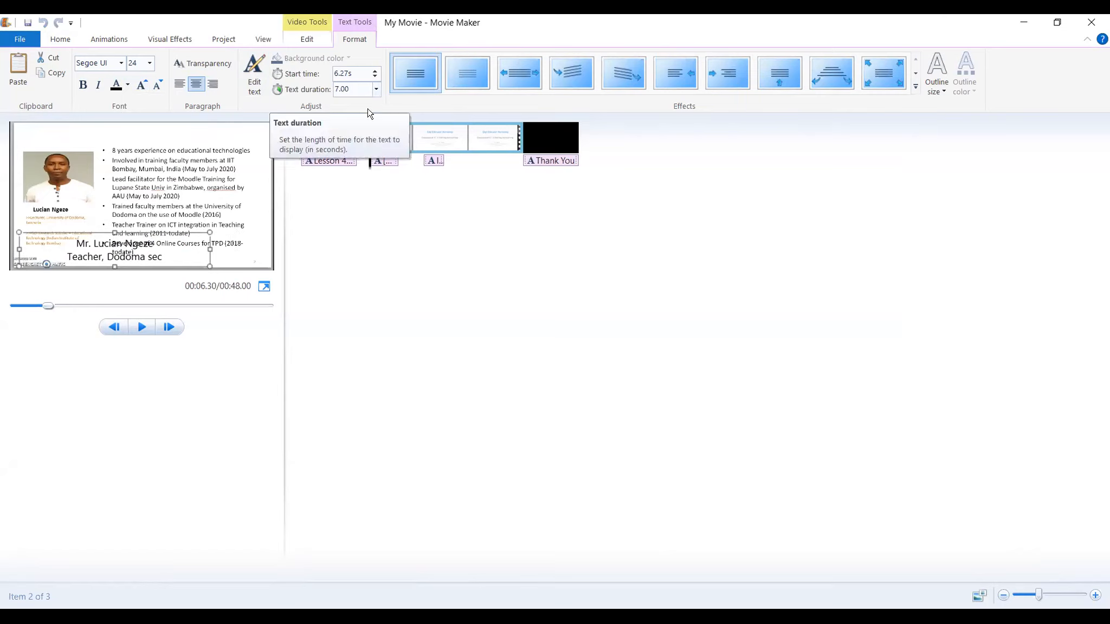
click(375, 89)
click(354, 136)
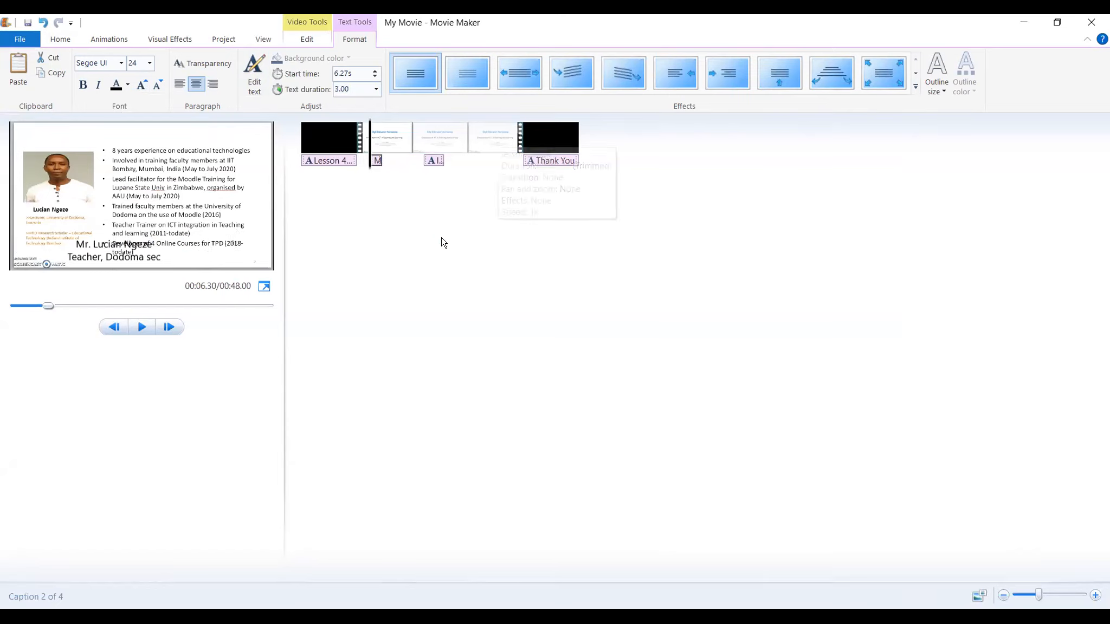
Play the edited movie from the beginning through to the closing credits
click(338, 160)
drag(258, 205, 254, 204)
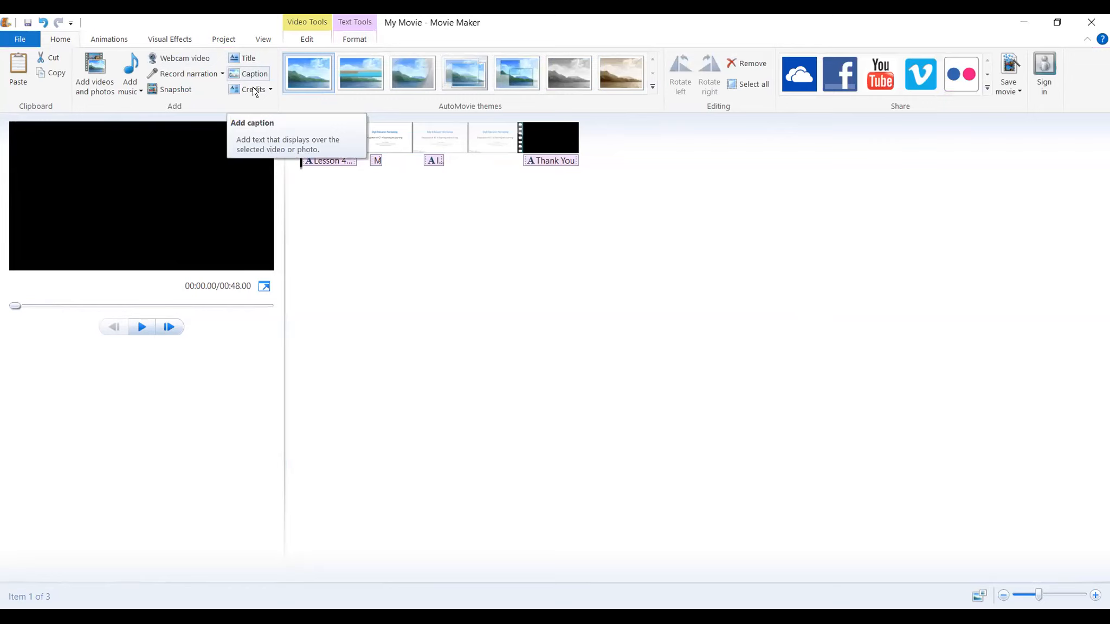
click(140, 328)
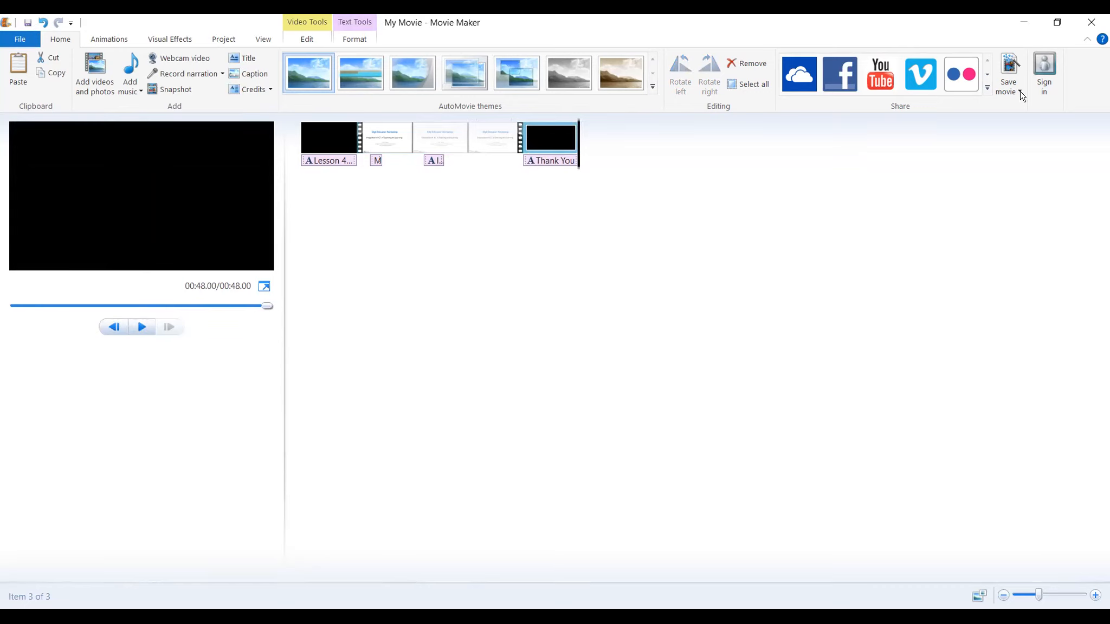
Save the movie to the Desktop as an MPEG-4/H.264 video file named Lesson 4
click(1013, 65)
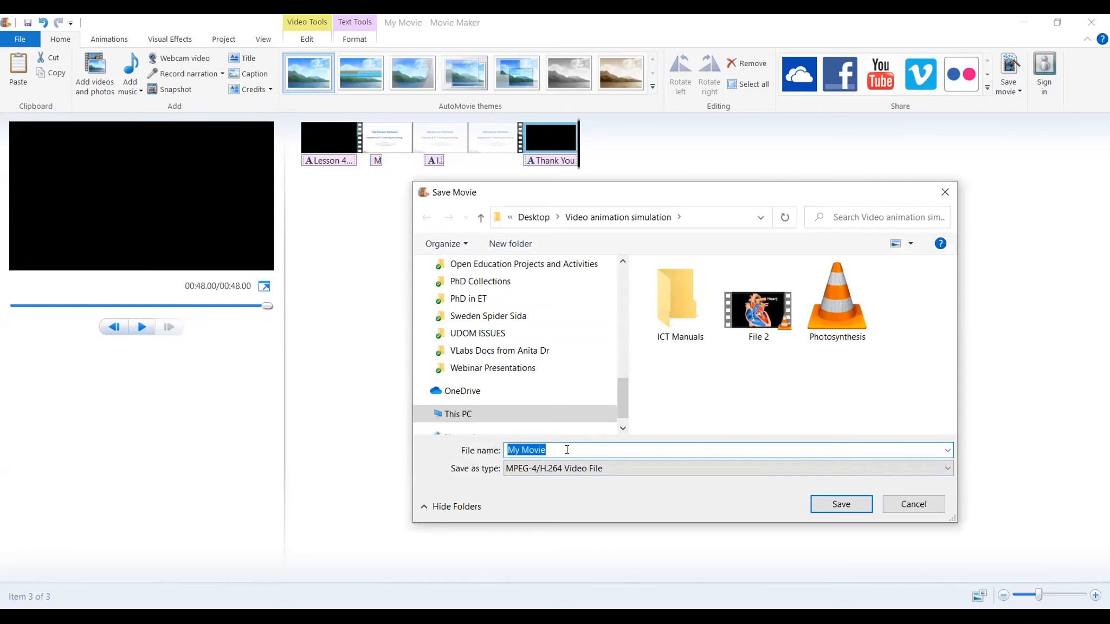
text(Lesson 4)
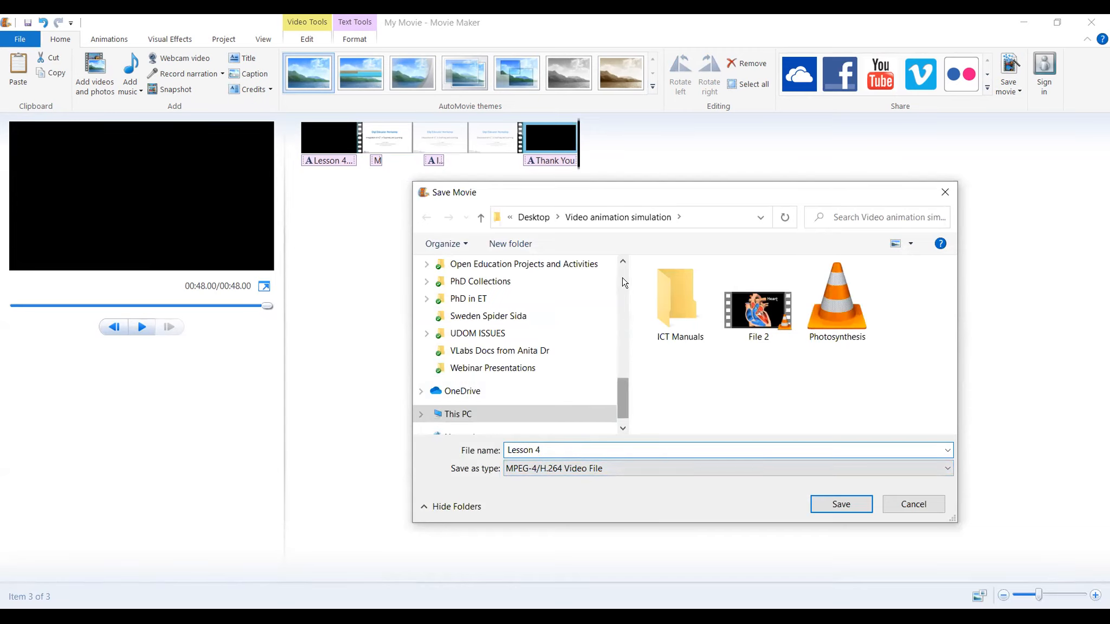
scroll(510, 369, up, 10)
click(496, 292)
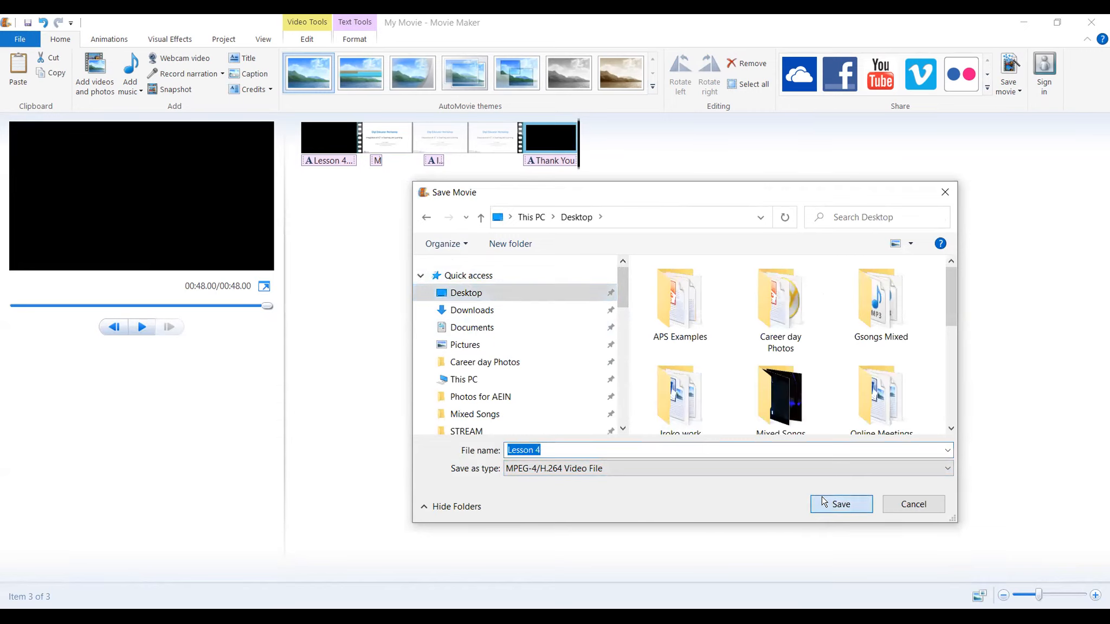
click(844, 494)
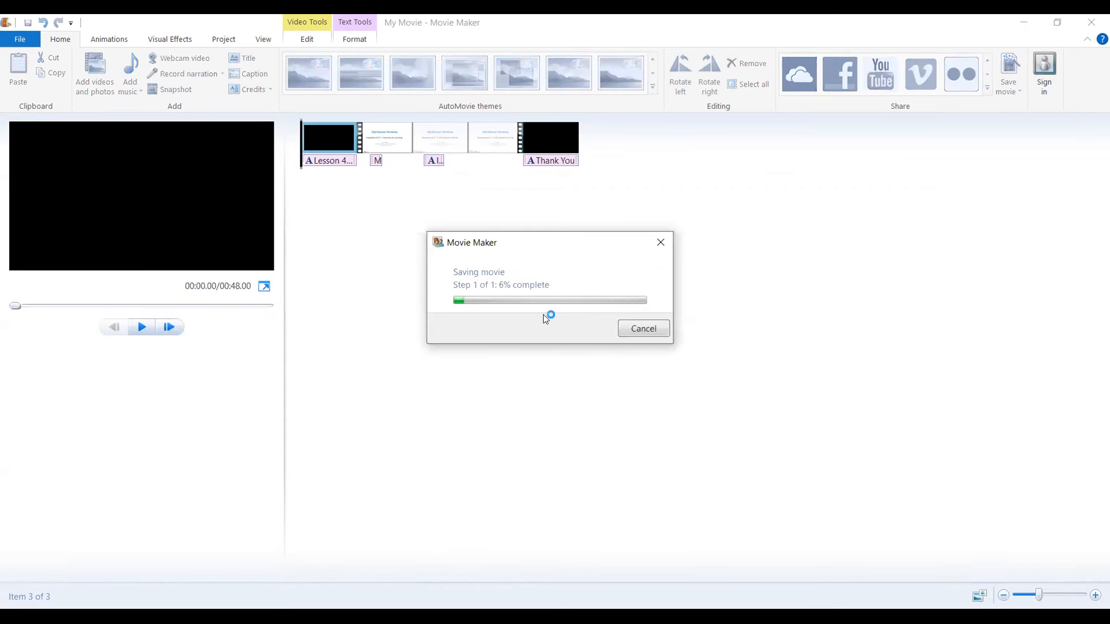
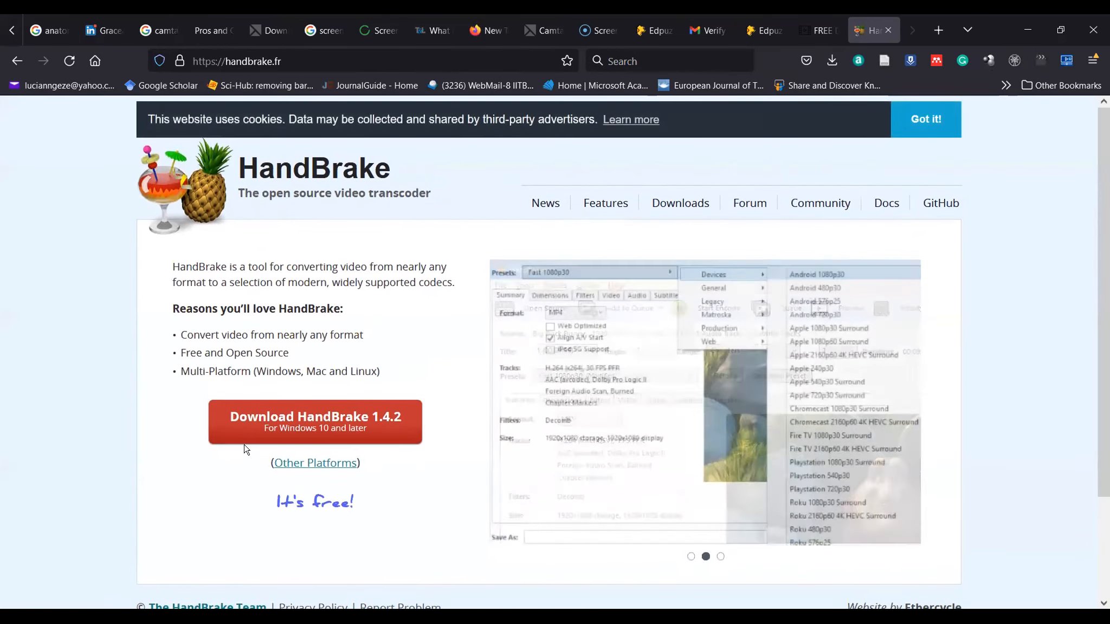
Switch to the browser, look over the HandBrake home page and open the downloads for other platforms
scroll(432, 425, down, 2)
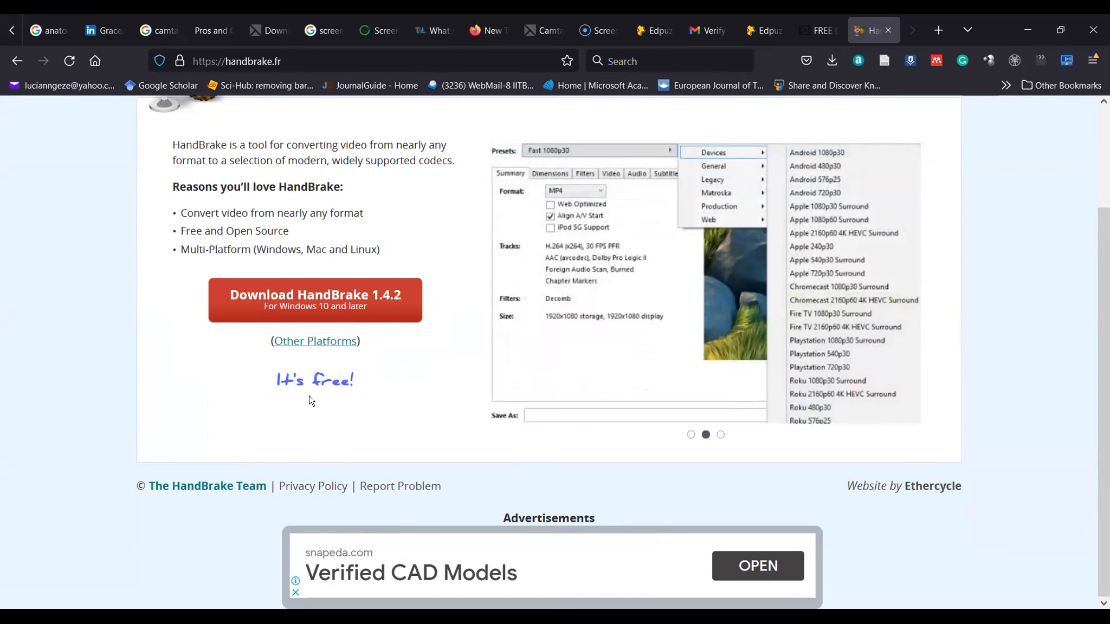
scroll(674, 374, up, 3)
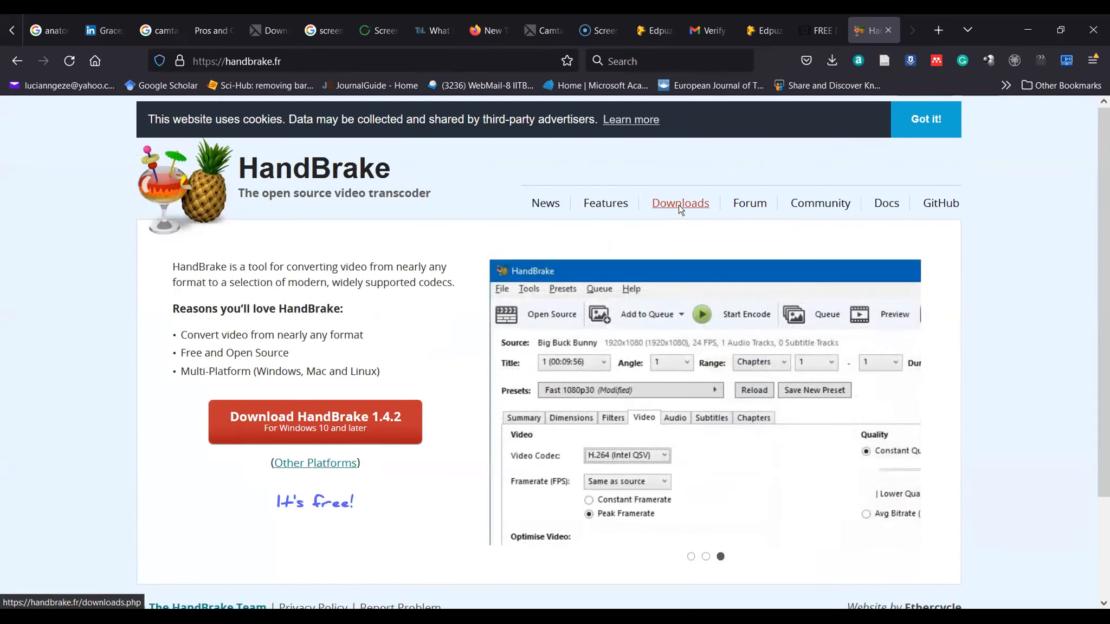
click(339, 464)
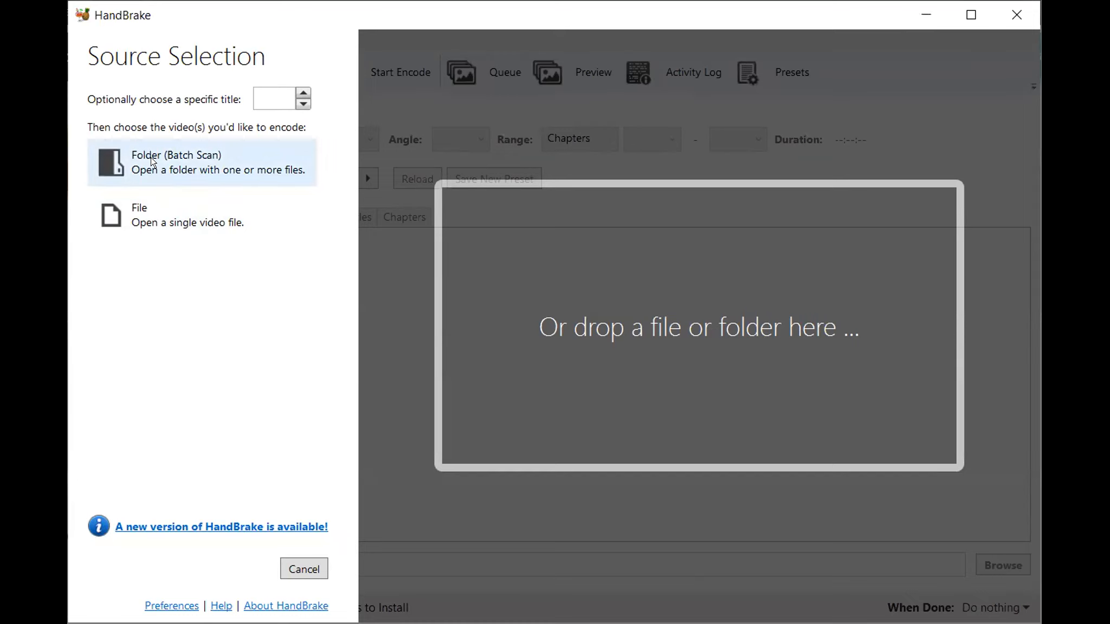
In HandBrake, open the single video file "1. Distance Education Technologies 11" from the Videos folder as the source
click(187, 198)
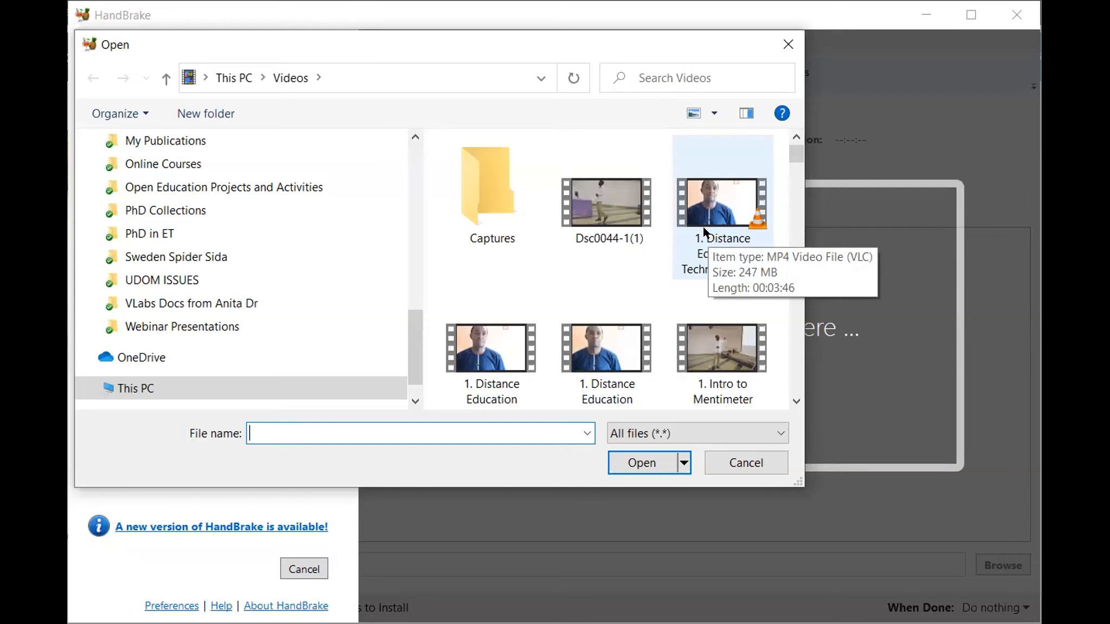
click(704, 227)
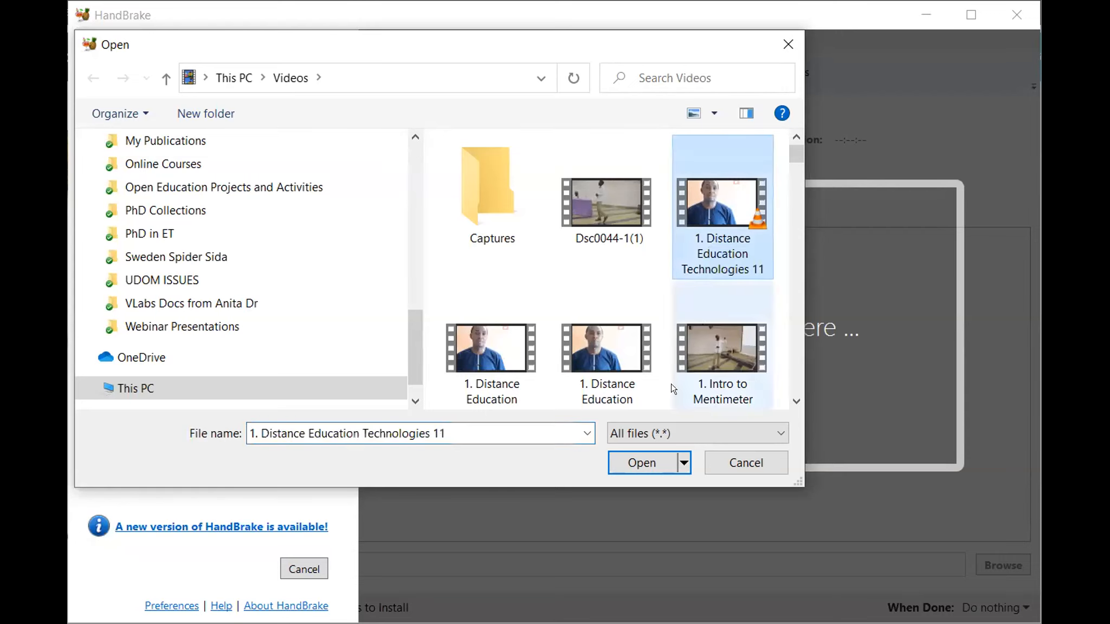
click(623, 461)
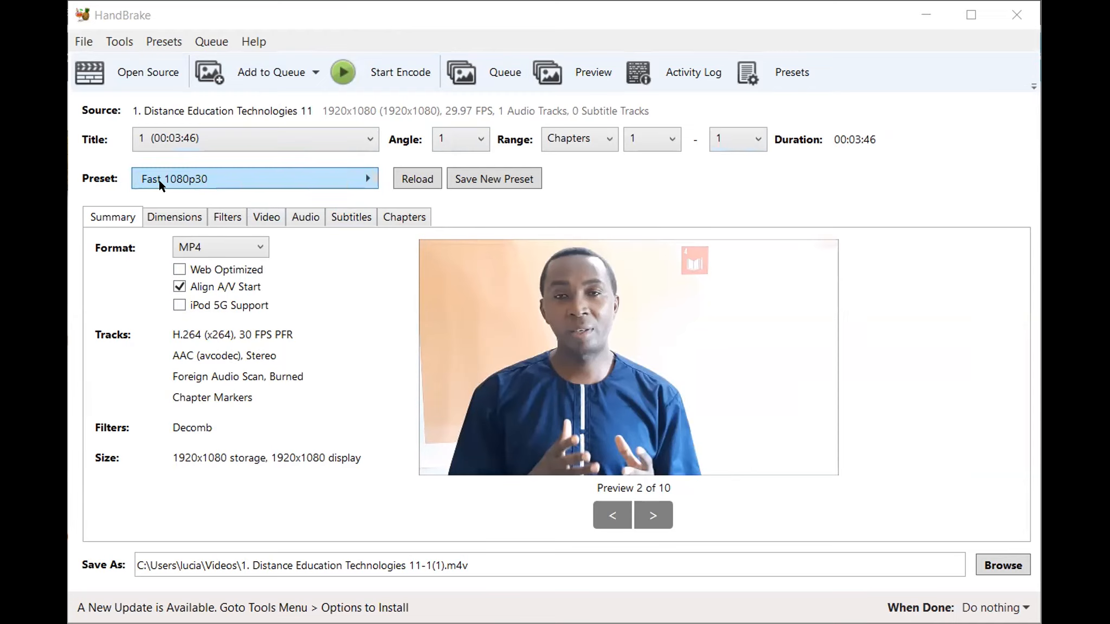
Apply the general Fast 720p30 preset and choose MP4 as the output format
click(204, 179)
mouse_move(488, 174)
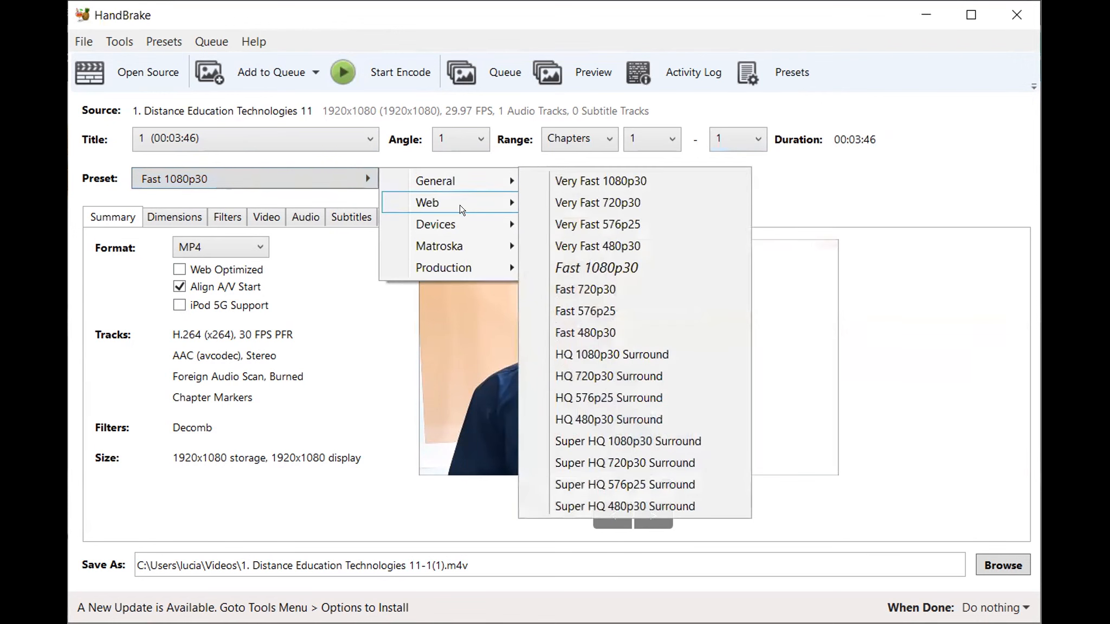
mouse_move(463, 202)
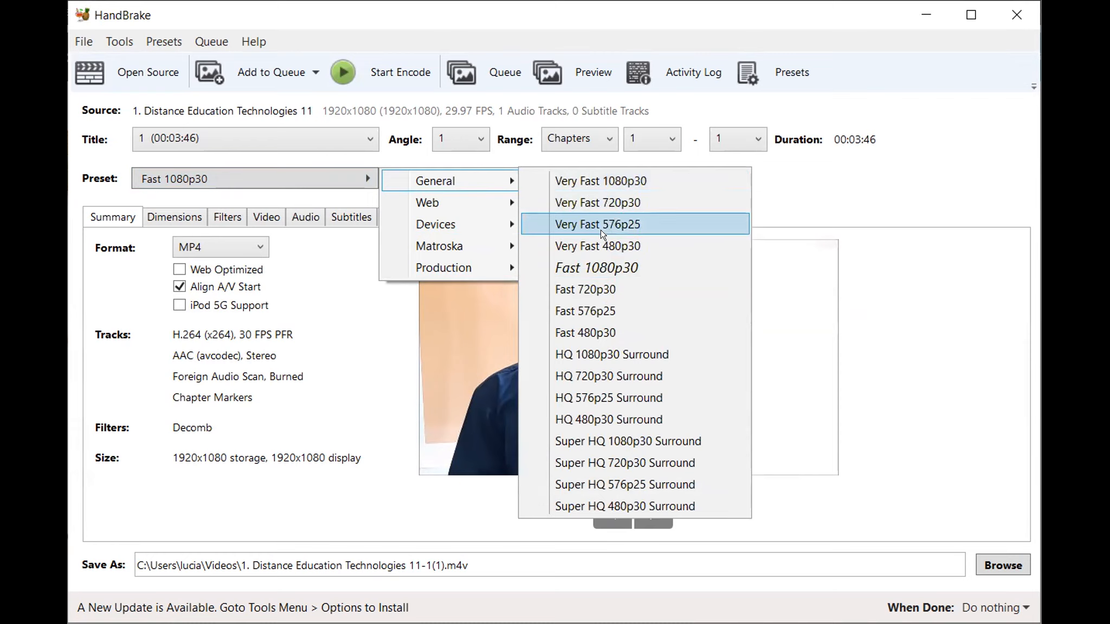
click(598, 290)
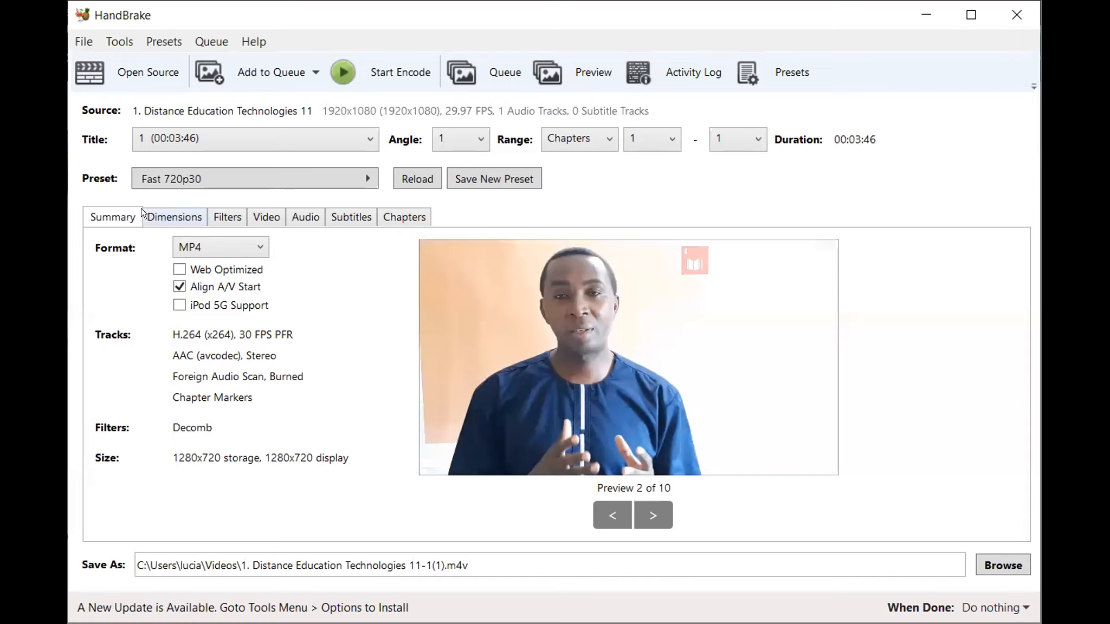
click(234, 247)
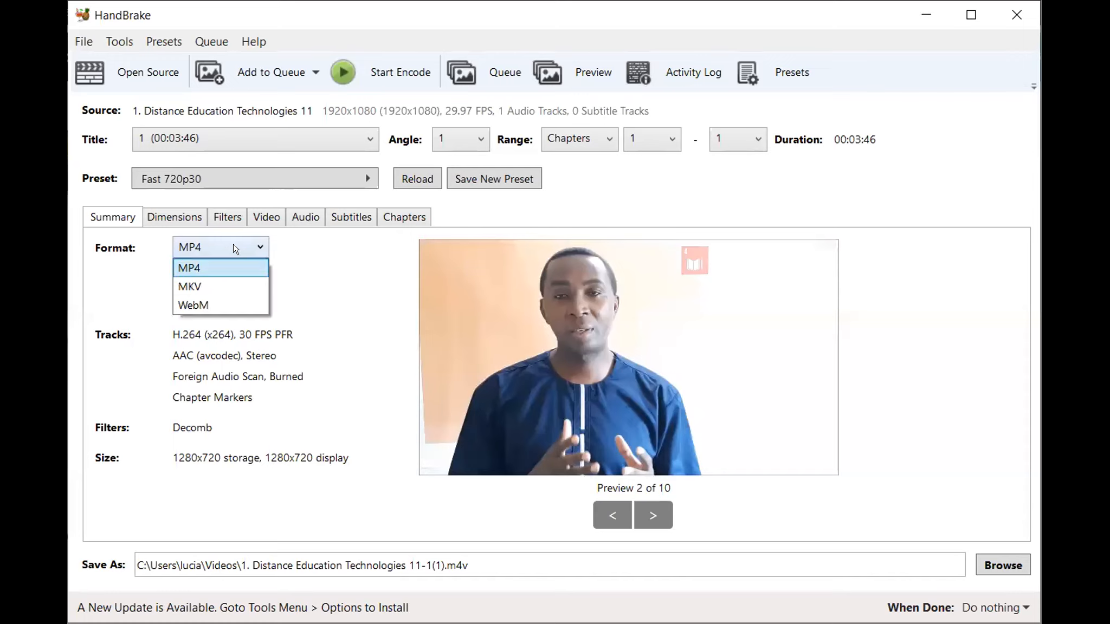
click(226, 270)
click(204, 246)
click(208, 248)
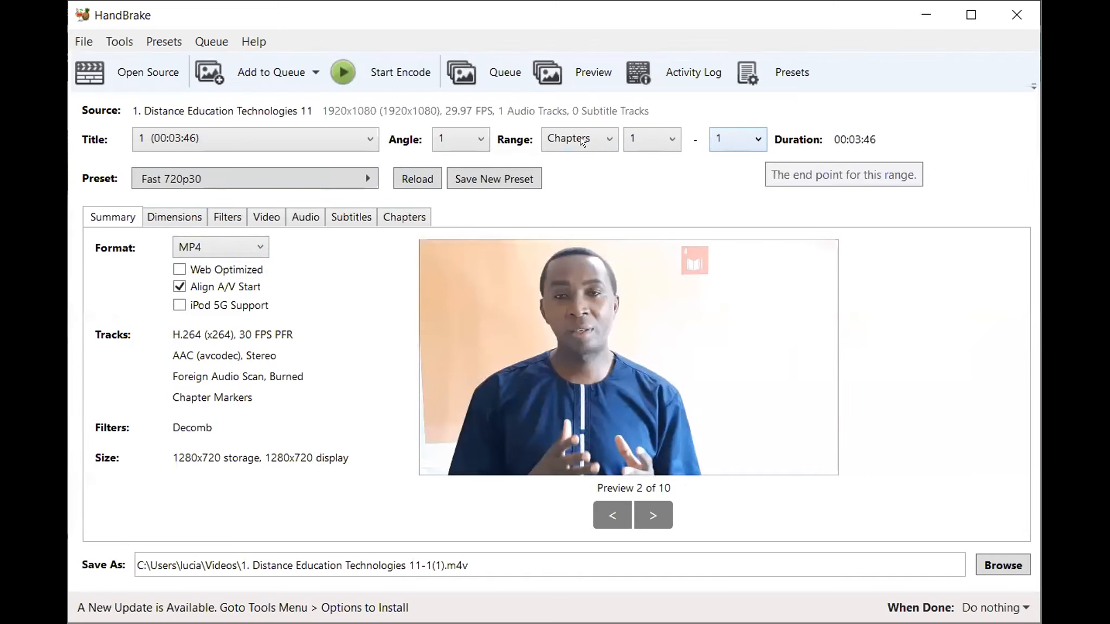
Check the range types and preset categories, and turn off Align A/V Start
click(583, 139)
click(583, 138)
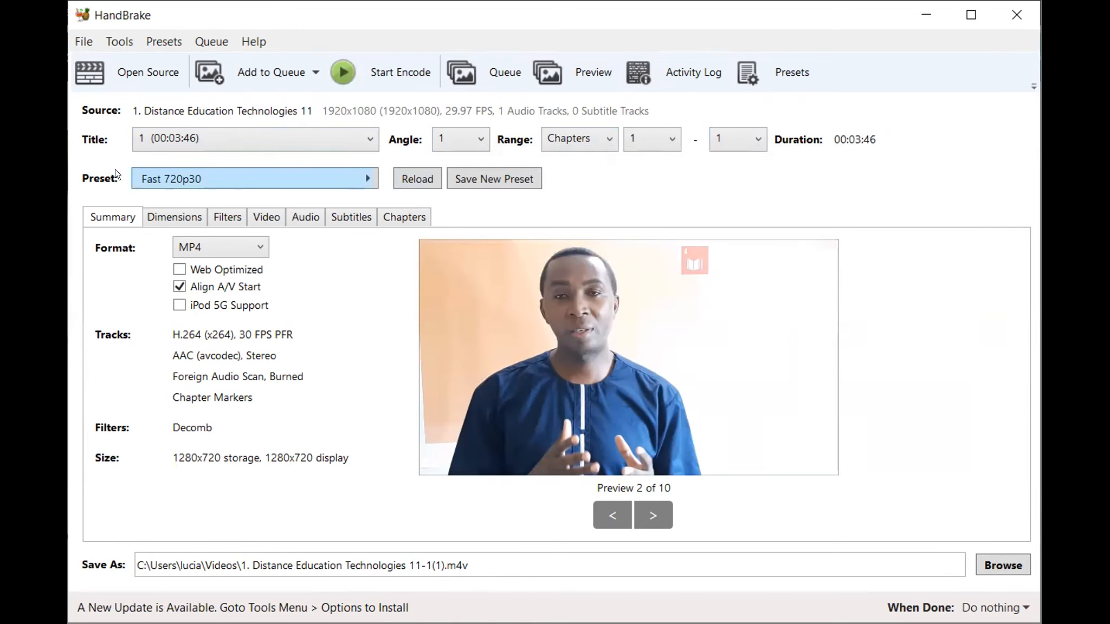
click(260, 179)
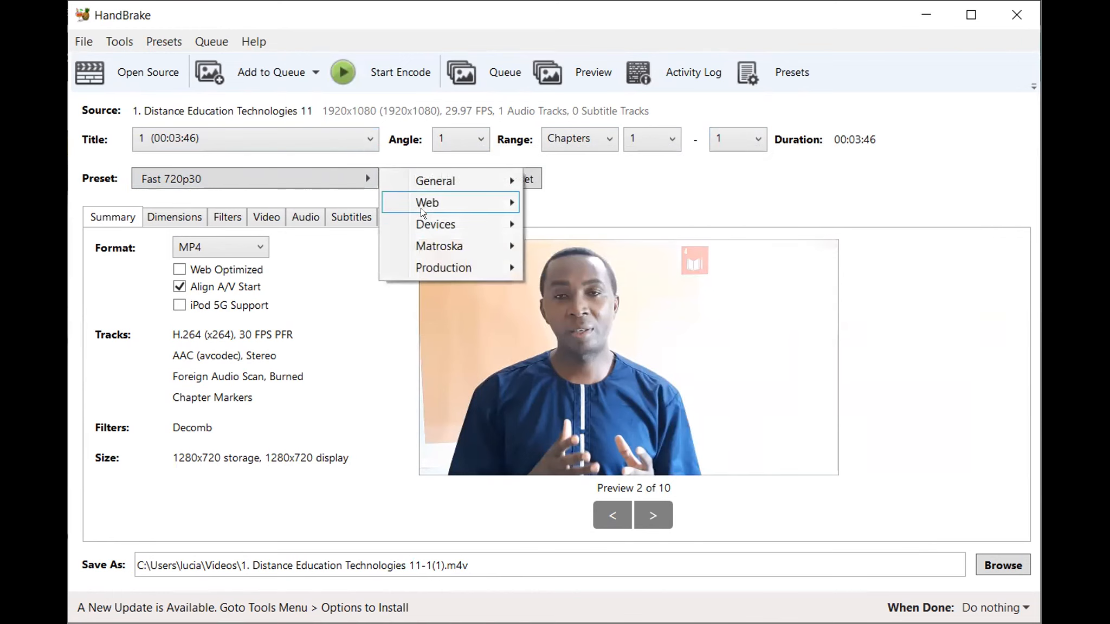
mouse_move(416, 210)
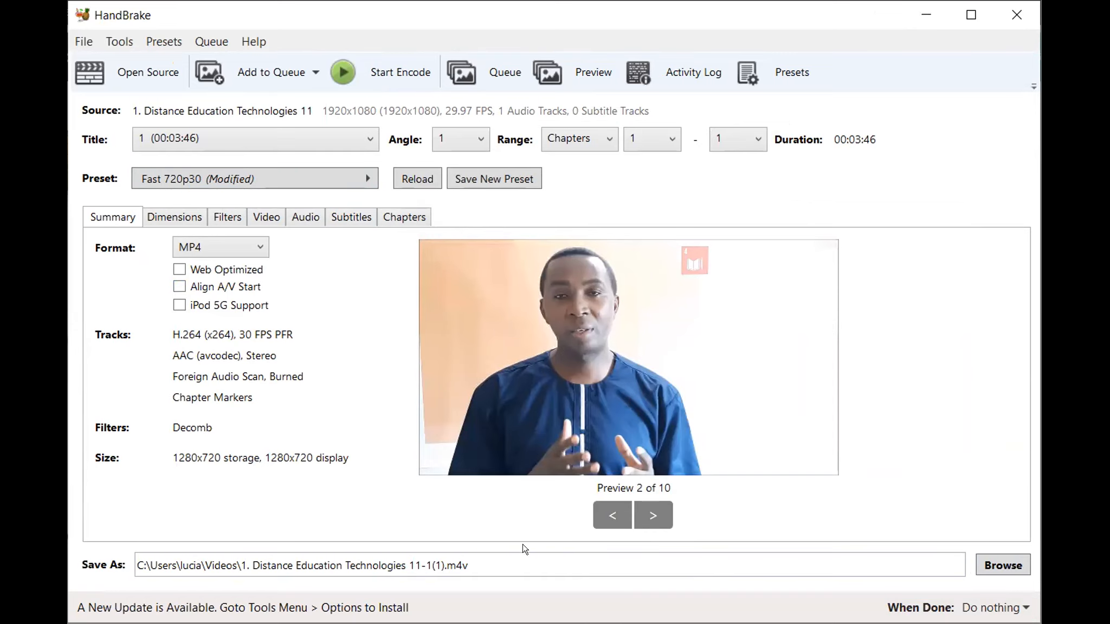
Set the Desktop as the output location under the proposed file name and start the encode
click(1003, 565)
scroll(250, 239, up, 2)
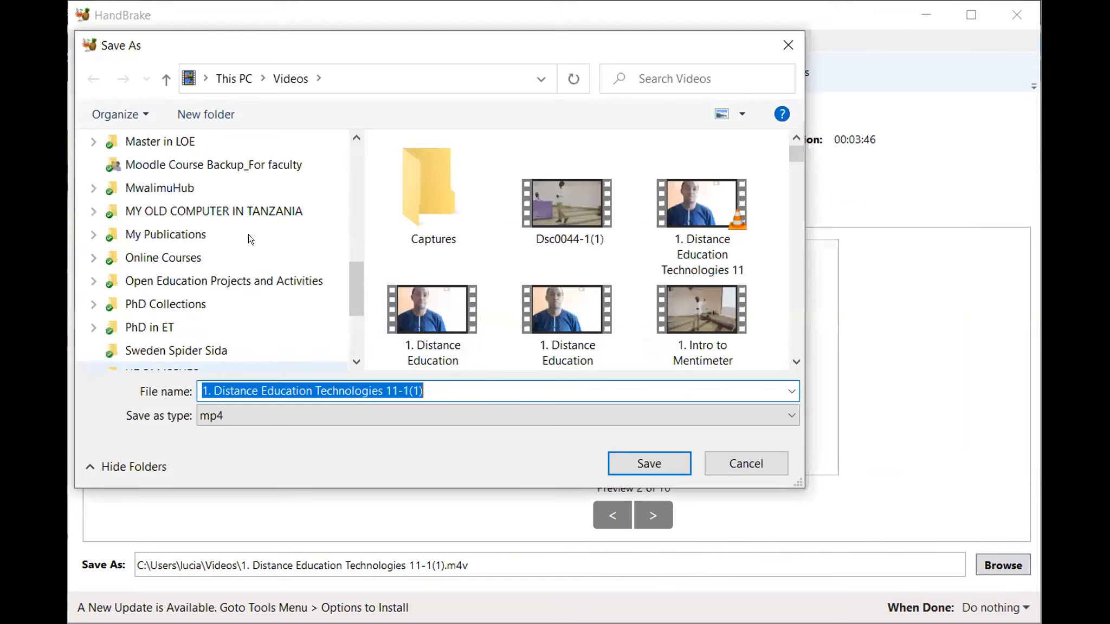
scroll(251, 238, up, 7)
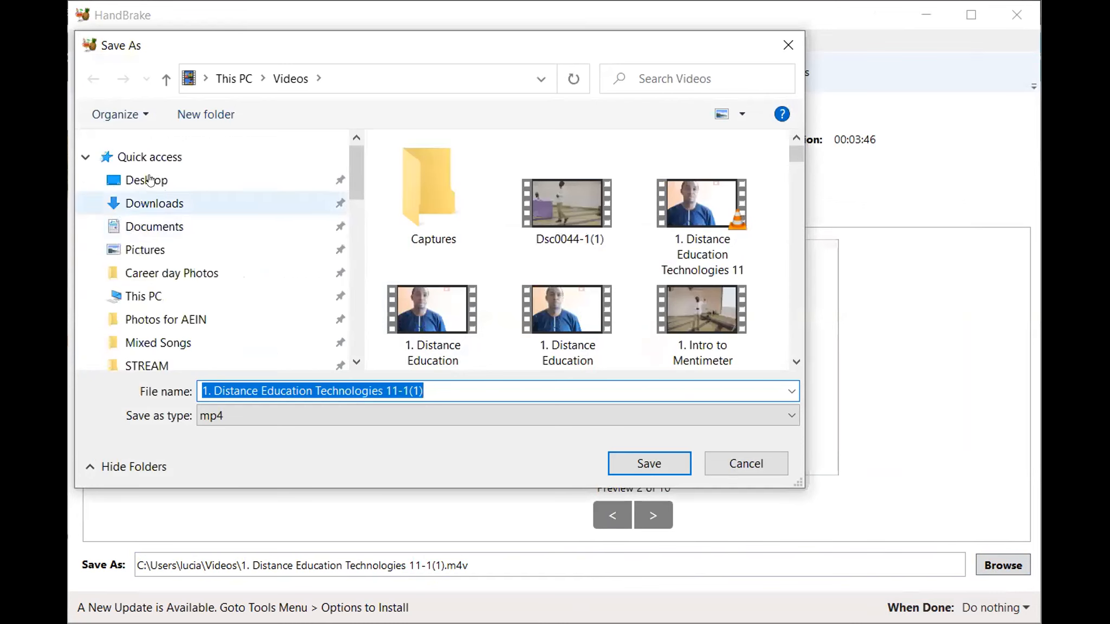
click(309, 184)
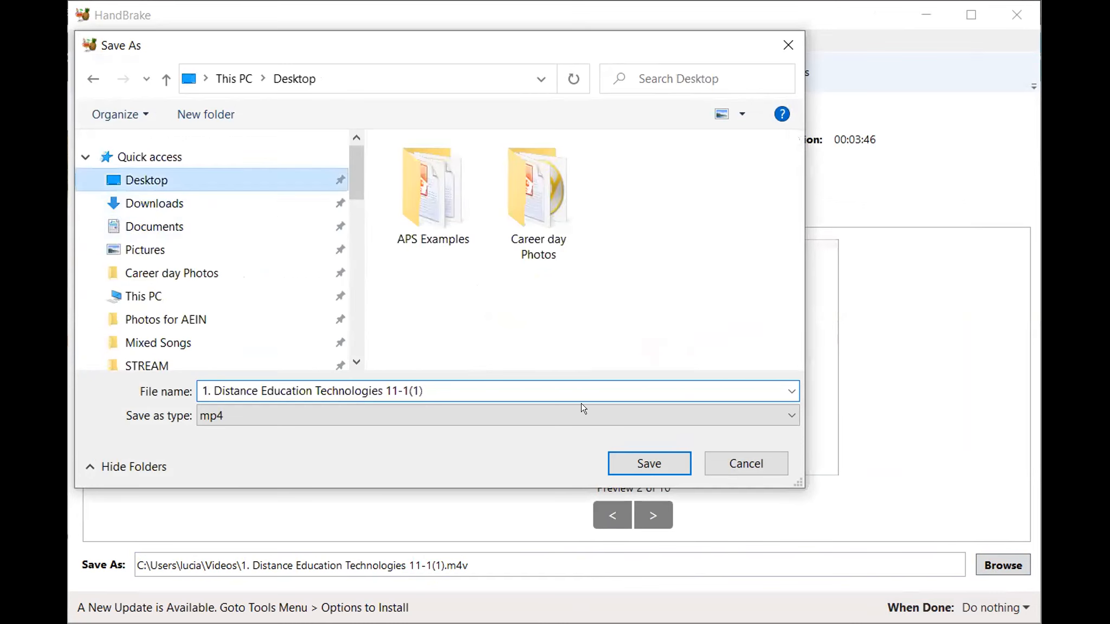
click(627, 463)
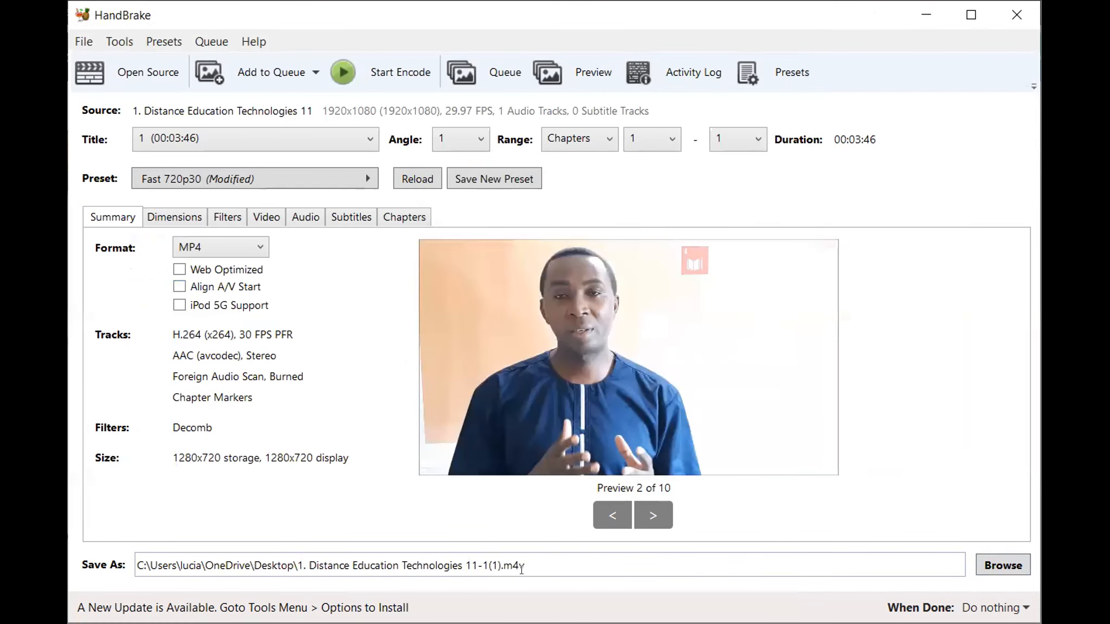
click(410, 87)
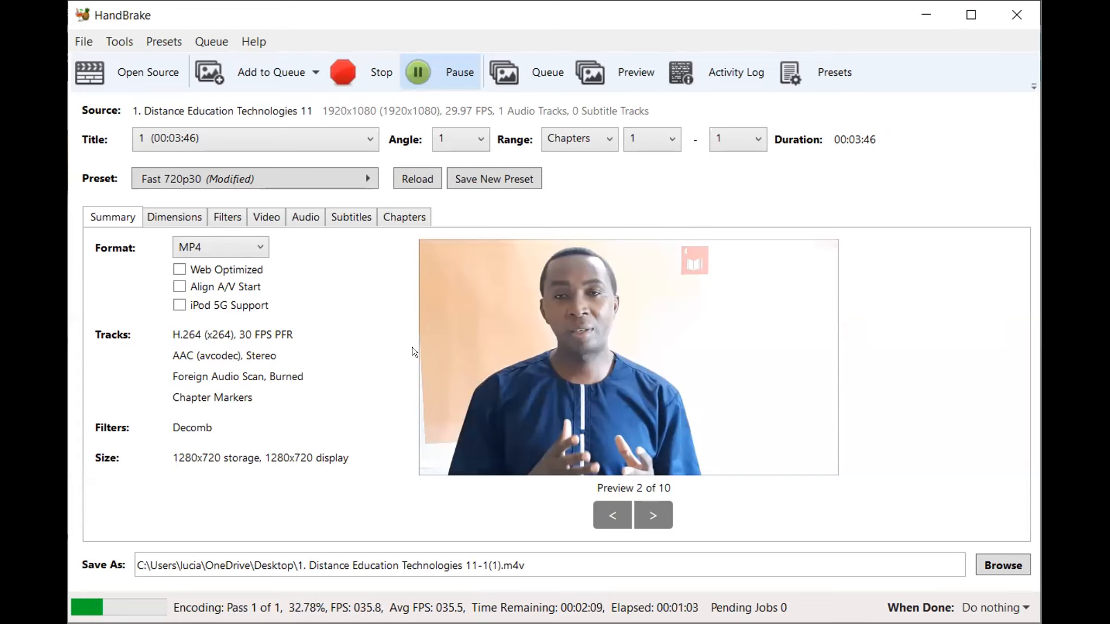
Point out the number in the output file name and view the available output formats
click(495, 555)
double_click(489, 561)
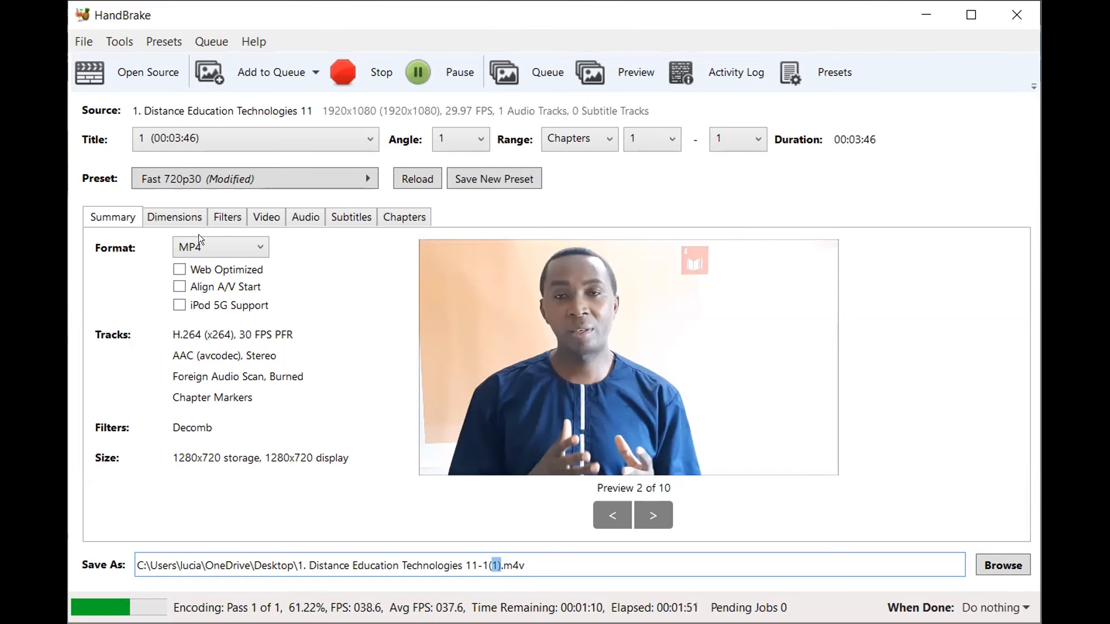
click(223, 247)
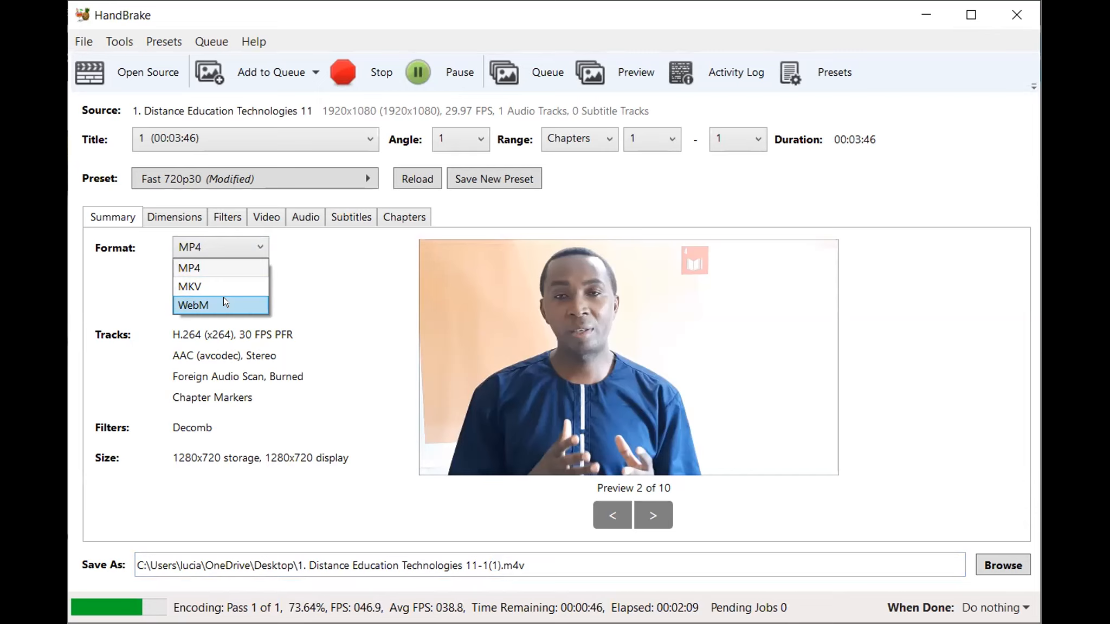
click(126, 286)
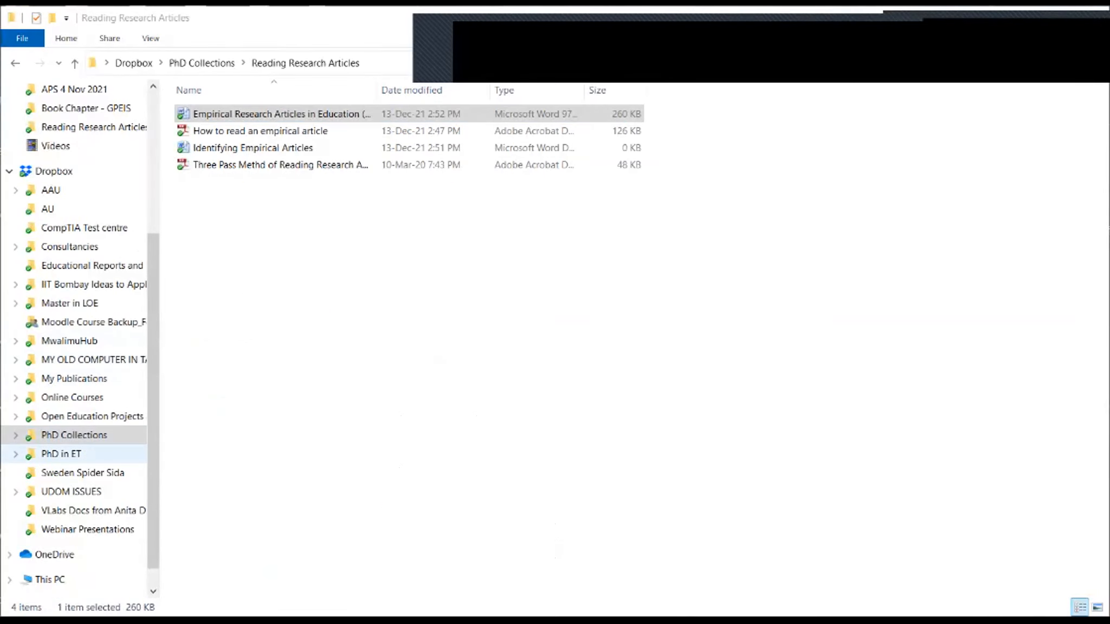
Switch to File Explorer, then locate and select the compressed video "1. Distance Education Technologies 11-1(1)" on the Desktop to check its size
scroll(71, 454, up, 4)
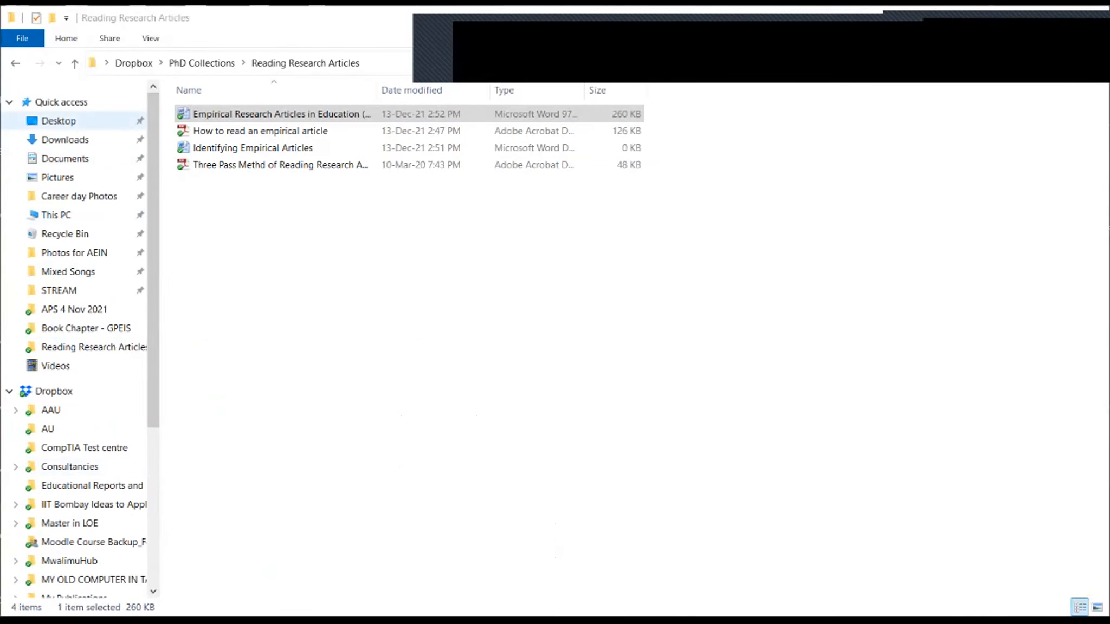
click(59, 120)
scroll(216, 386, down, 2)
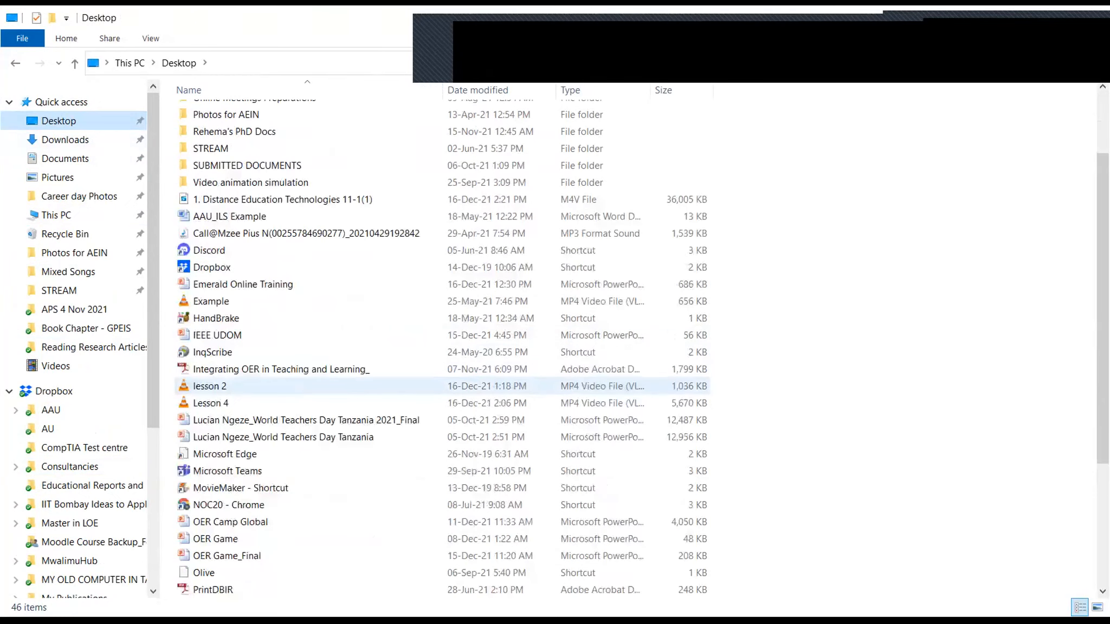
scroll(216, 386, down, 2)
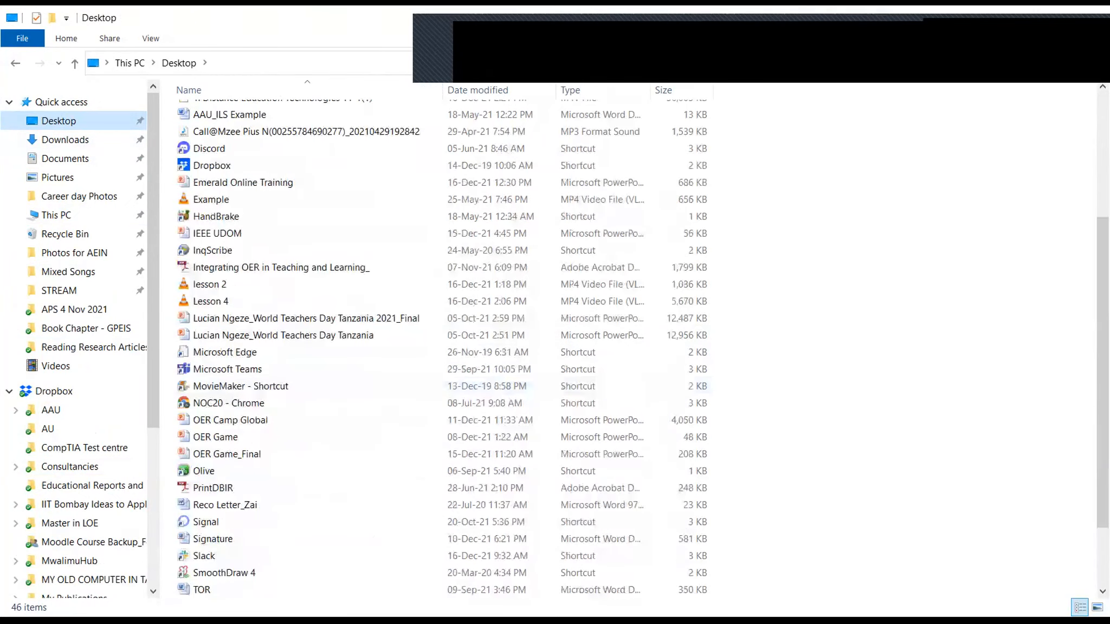
scroll(217, 386, down, 1)
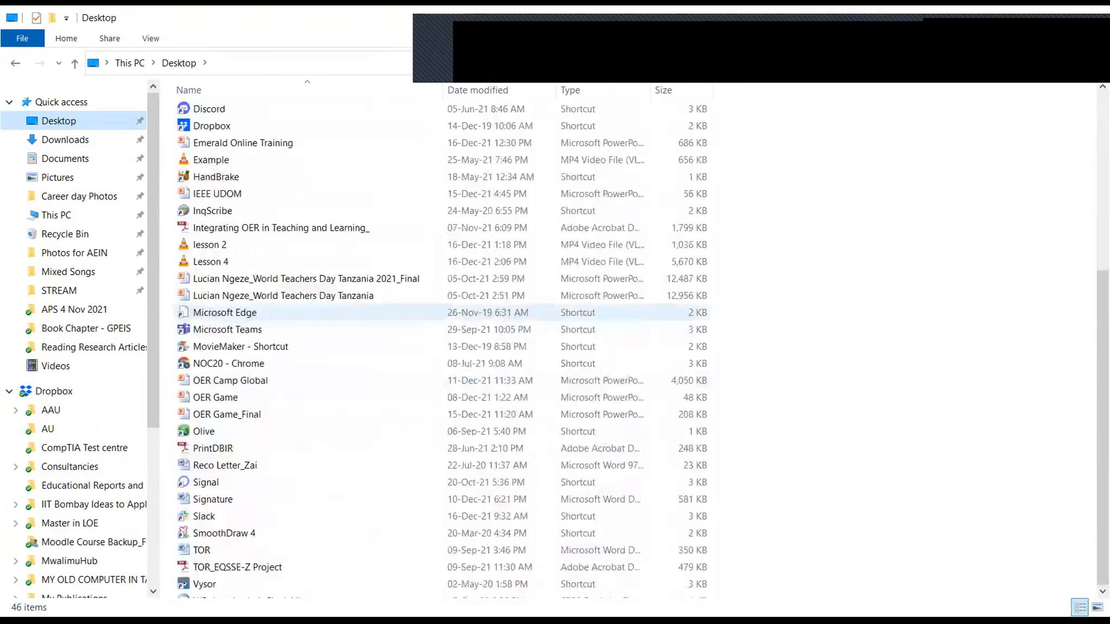
scroll(303, 312, up, 3)
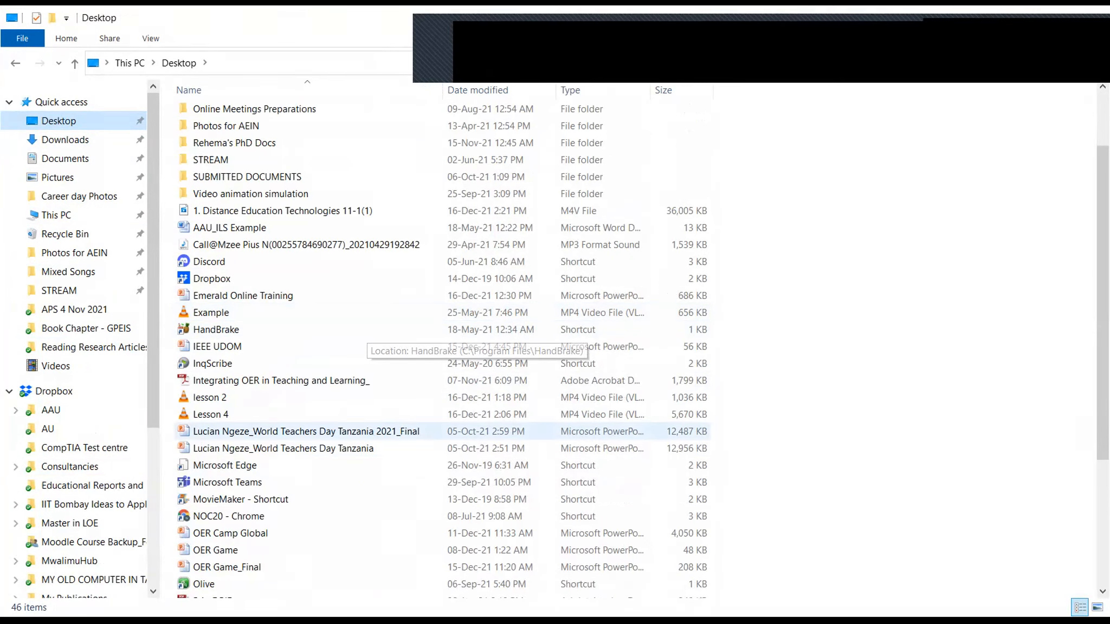
scroll(325, 363, down, 1)
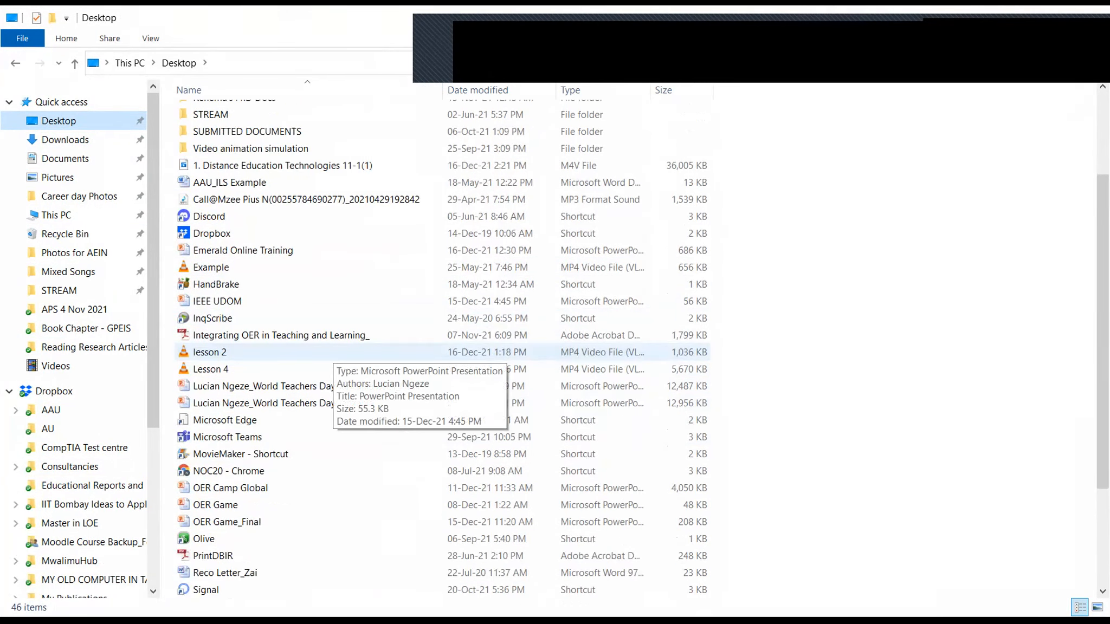
scroll(303, 271, up, 2)
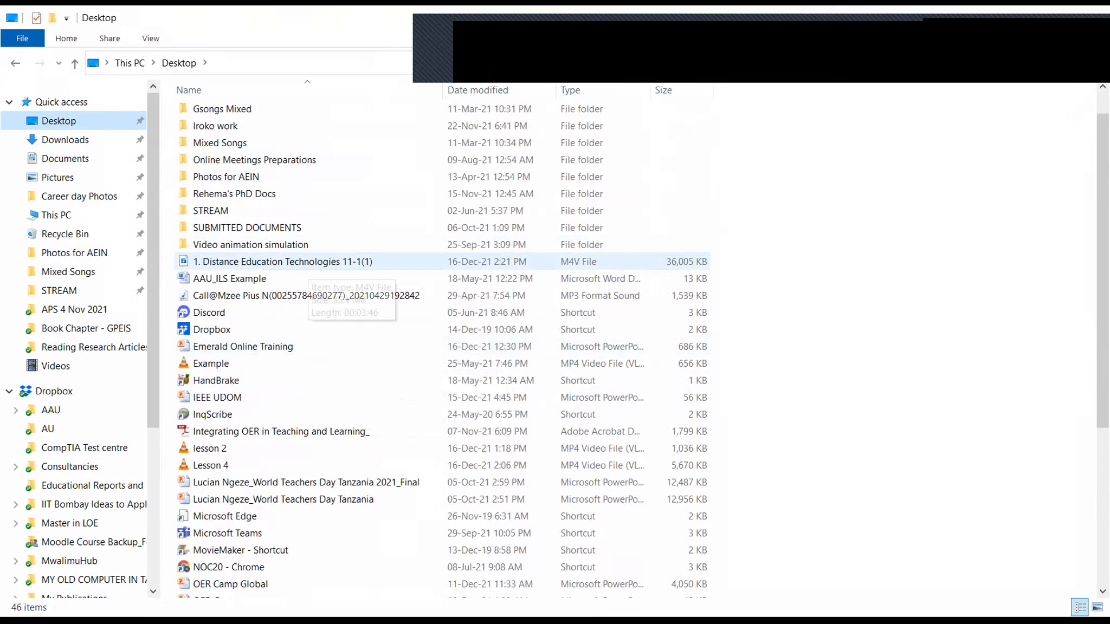
click(307, 263)
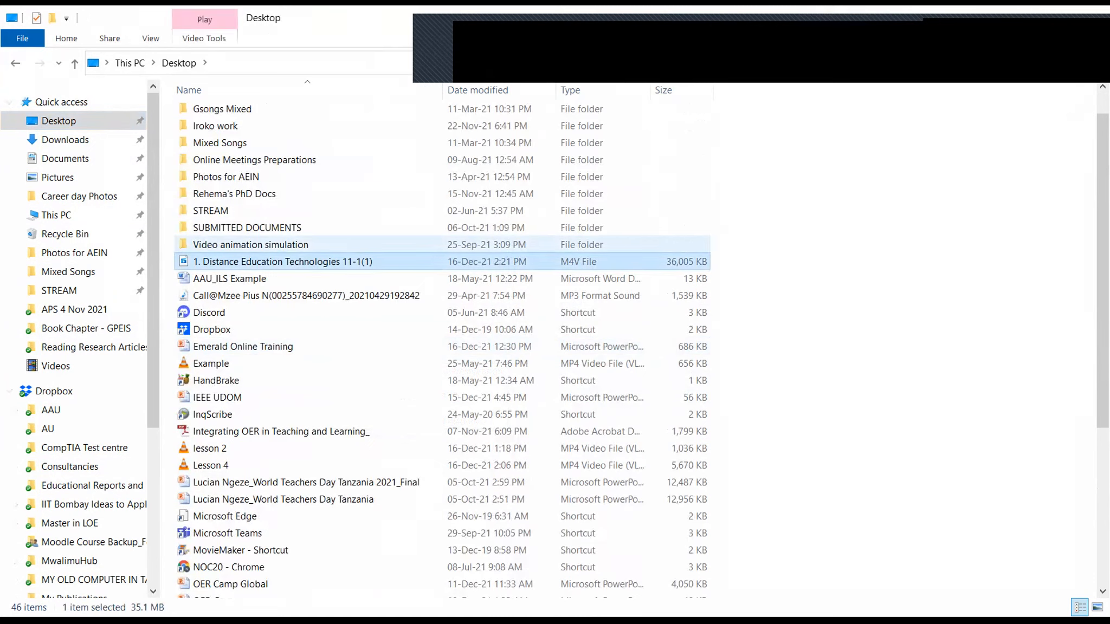